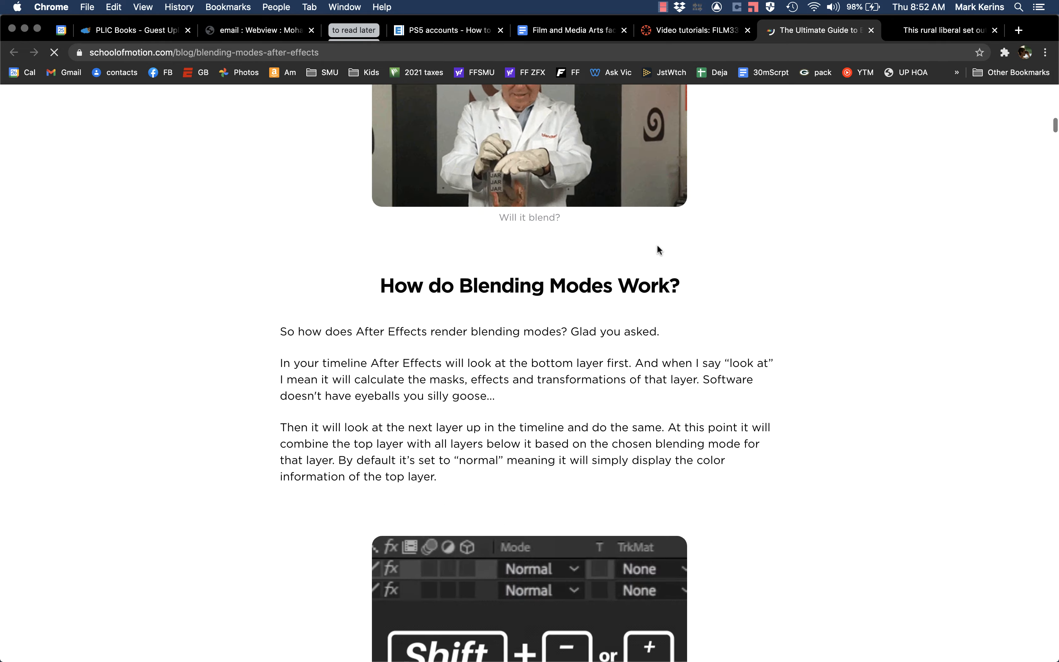
Step: Read through the blending modes guide, covering how blending modes work and the Normal, Dissolve and Darken examples
{"action": "scroll", "coordinate": [658, 249], "scroll_direction": "up", "scroll_amount": 12}
{"action": "scroll", "coordinate": [658, 249], "scroll_direction": "down", "scroll_amount": 8}
{"action": "scroll", "coordinate": [657, 250], "scroll_direction": "down", "scroll_amount": 20}
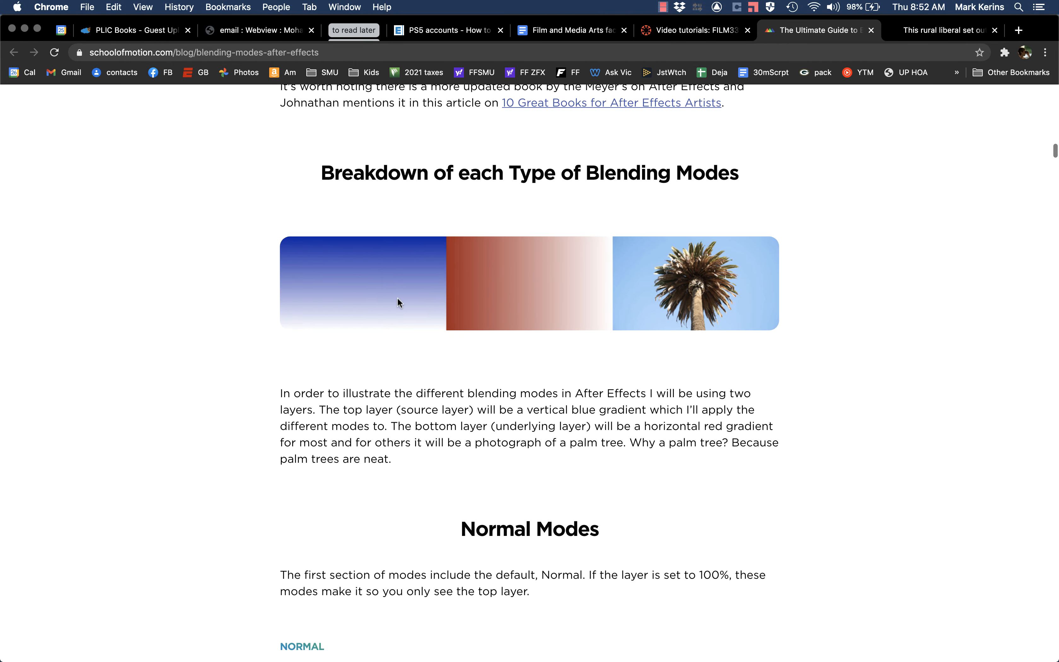
{"action": "scroll", "coordinate": [395, 323], "scroll_direction": "down", "scroll_amount": 12}
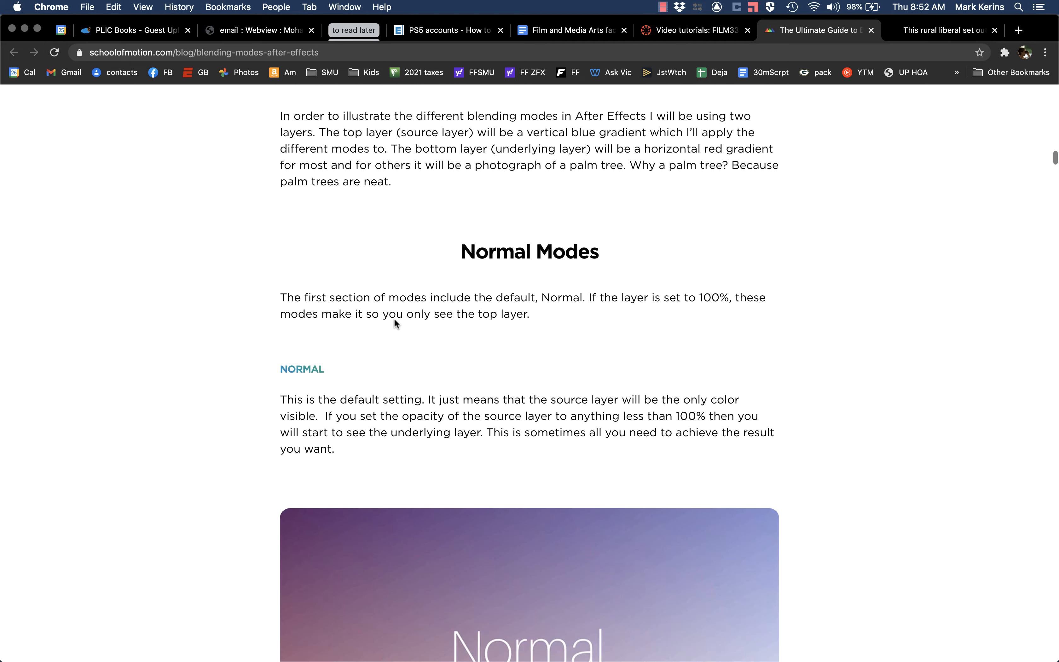
{"action": "scroll", "coordinate": [440, 492], "scroll_direction": "down", "scroll_amount": 15}
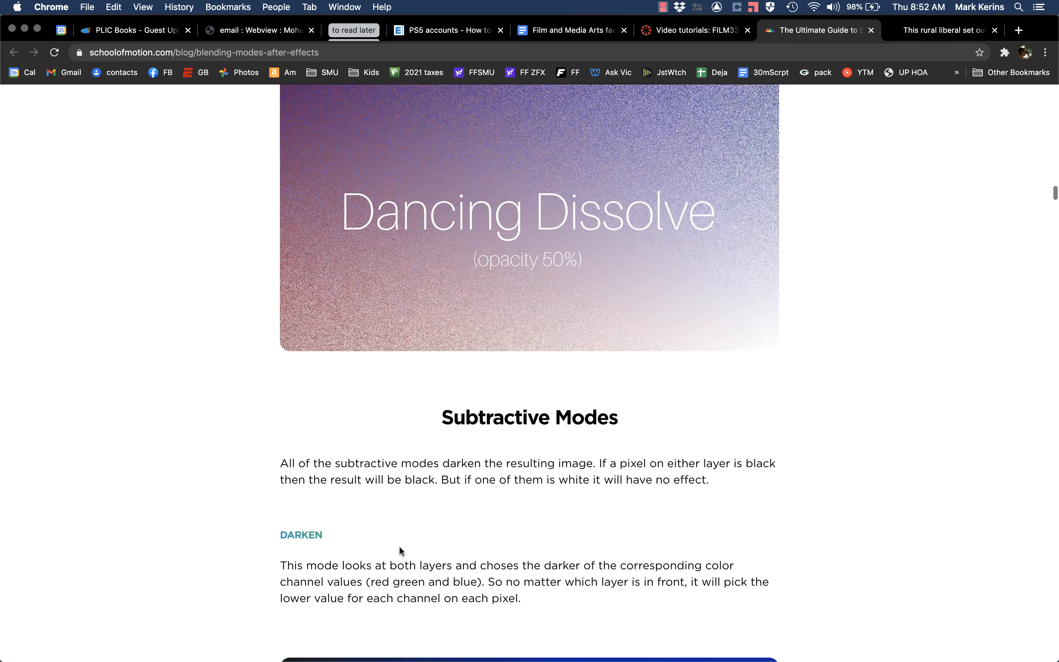
{"action": "scroll", "coordinate": [400, 549], "scroll_direction": "down", "scroll_amount": 15}
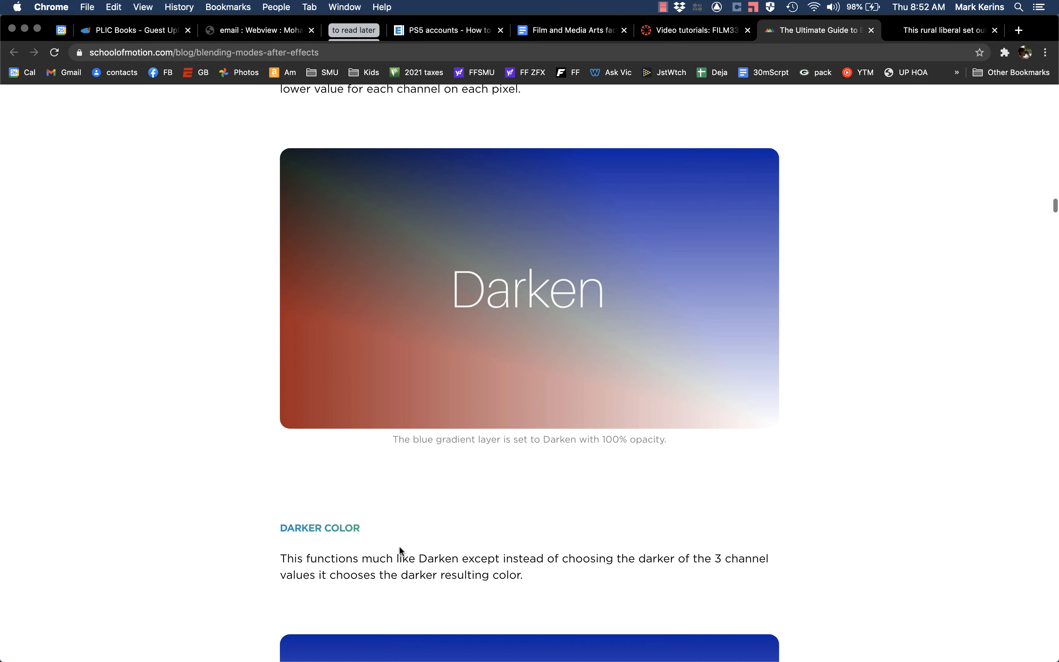
{"action": "scroll", "coordinate": [400, 551], "scroll_direction": "up", "scroll_amount": 20}
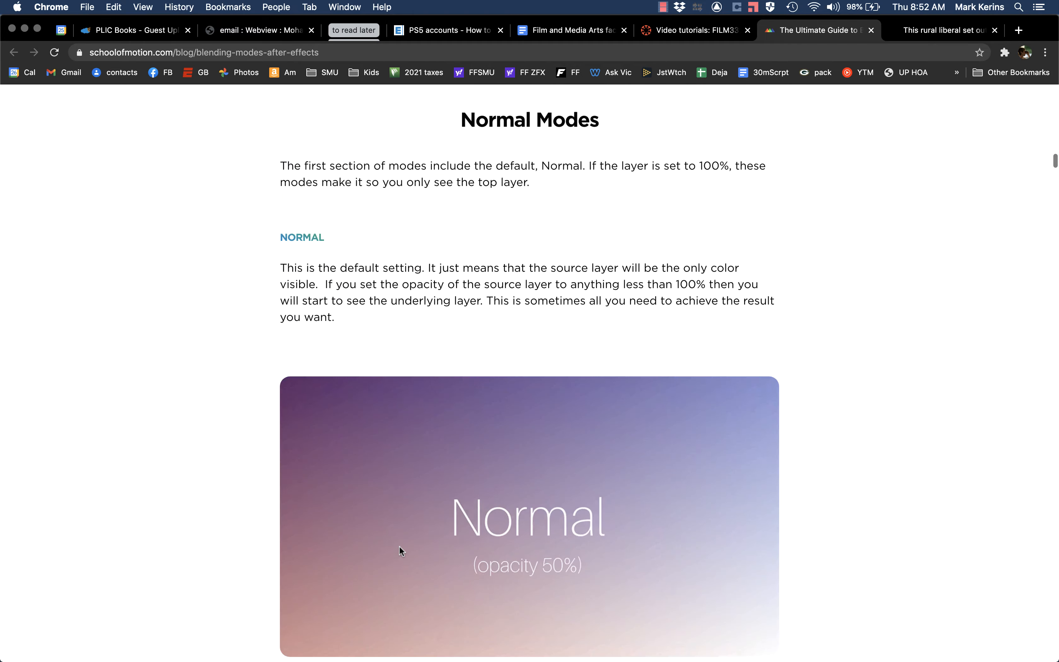
{"action": "scroll", "coordinate": [399, 546], "scroll_direction": "up", "scroll_amount": 5}
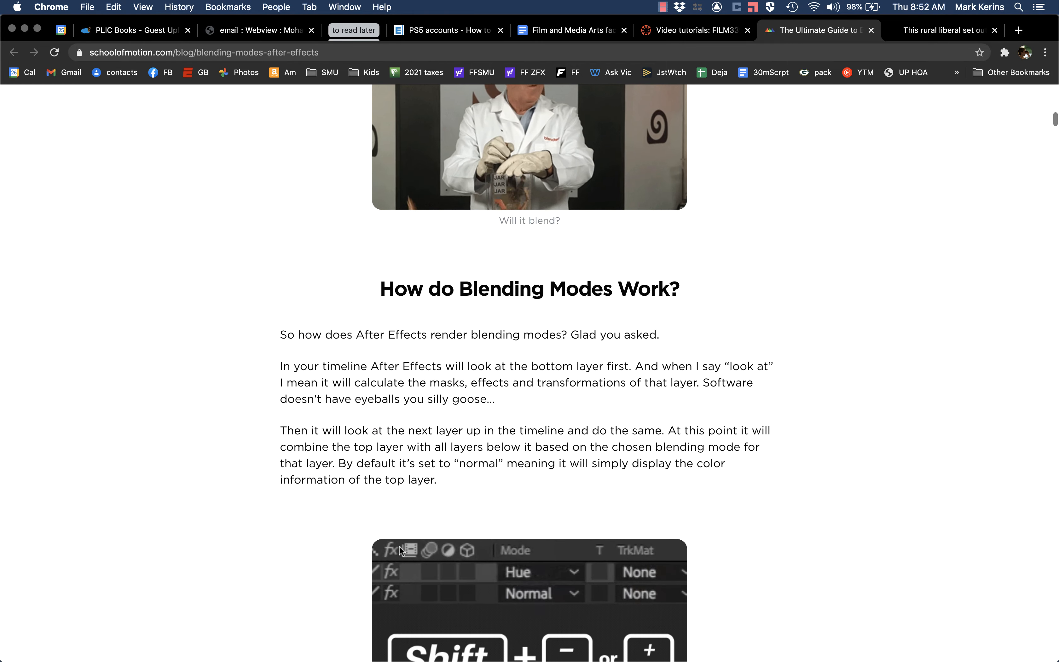
{"action": "scroll", "coordinate": [398, 546], "scroll_direction": "down", "scroll_amount": 4}
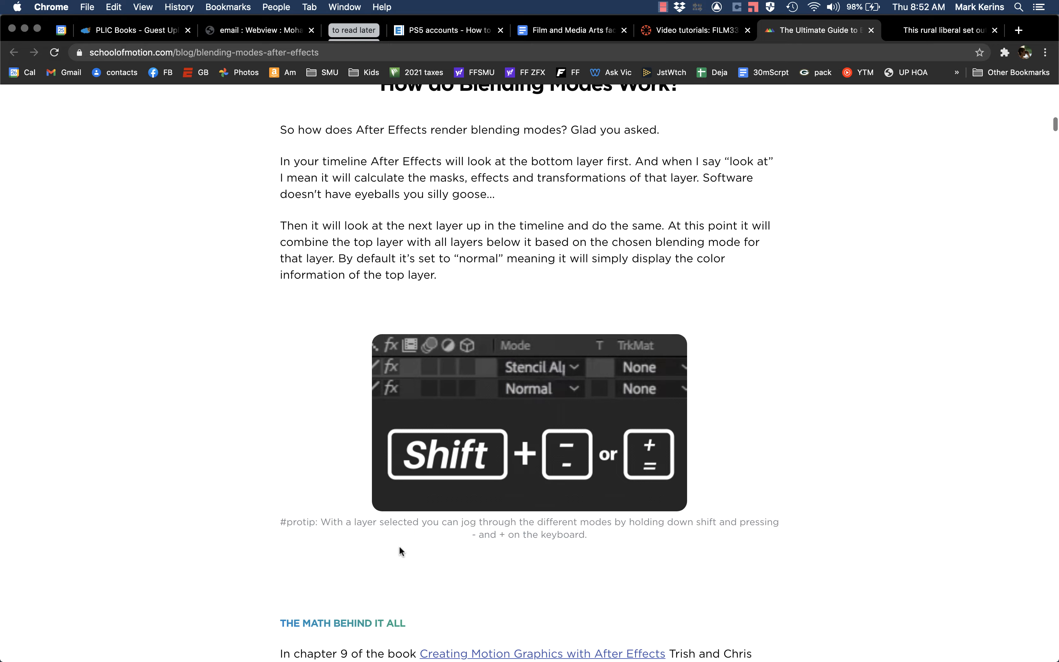
Step: Switch to After Effects and create a new composition from the blanton 01 for vfx static.MTS footage
{"action": "key", "text": "super+Tab"}
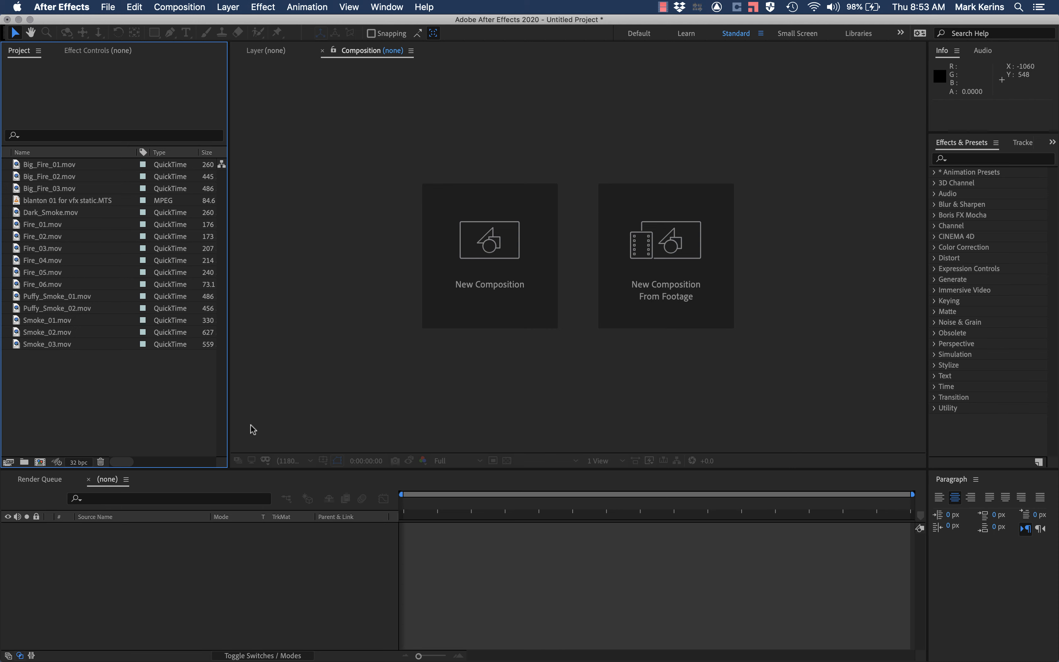
{"action": "left_click_drag", "start_coordinate": [15, 203], "coordinate": [41, 463]}
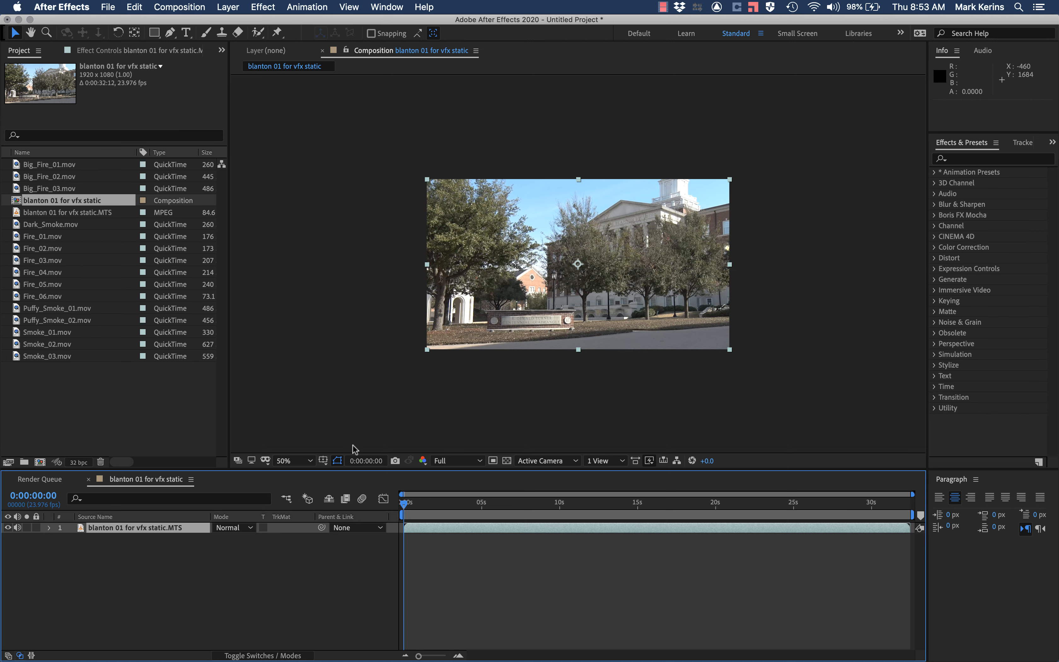
{"action": "left_click", "coordinate": [284, 461]}
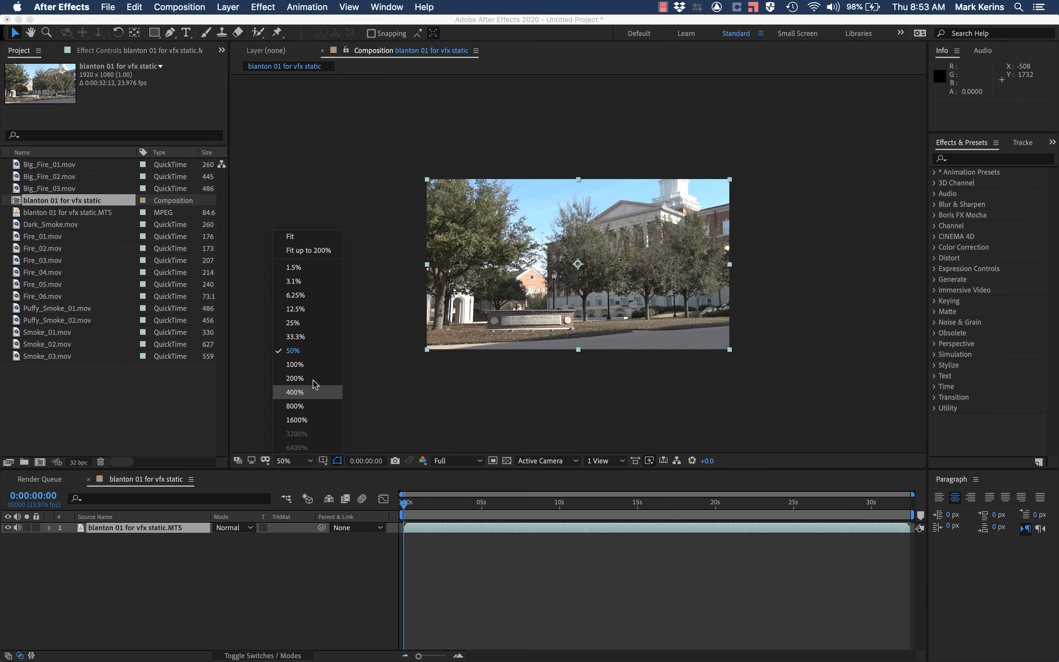
{"action": "left_click", "coordinate": [295, 238]}
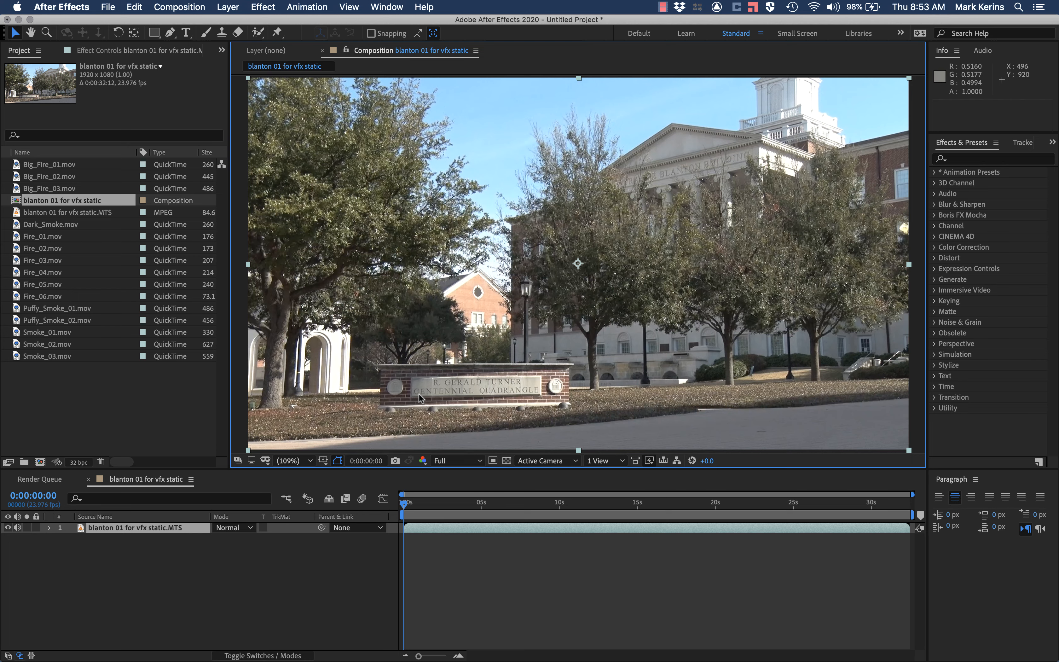
Step: Inspect the brick sign in front of the building up close at 400% magnification
{"action": "key", "text": "period"}
{"action": "key", "text": "period"}
{"action": "key", "text": "period"}
{"action": "key", "text": "period"}
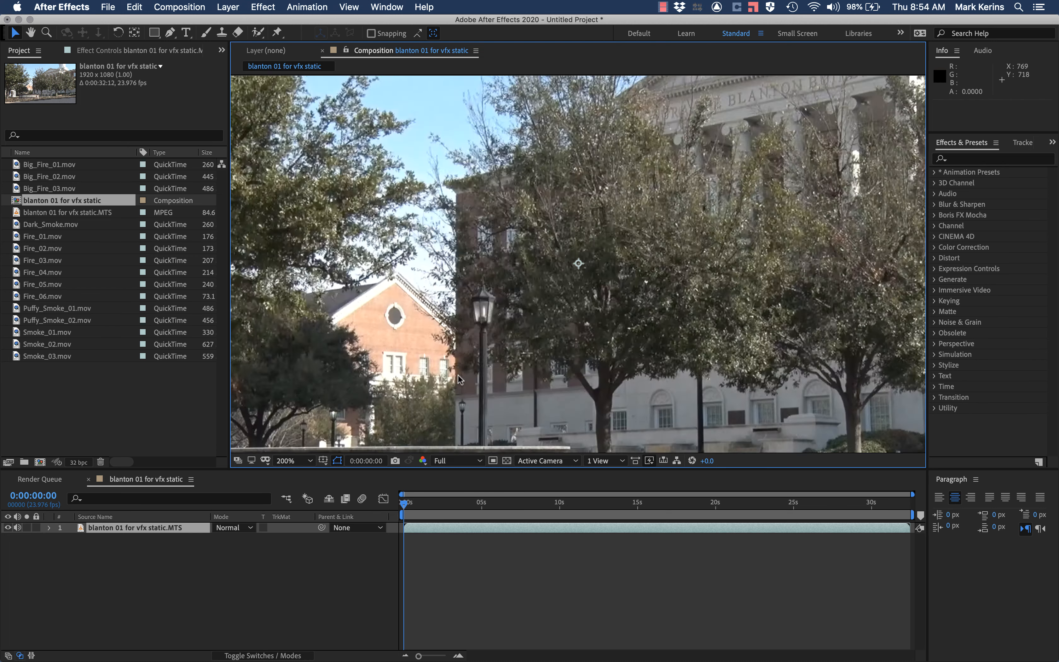
{"action": "key", "text": "h"}
{"action": "left_click_drag", "start_coordinate": [458, 375], "coordinate": [713, 128]}
{"action": "key", "text": "comma"}
{"action": "key", "text": "period"}
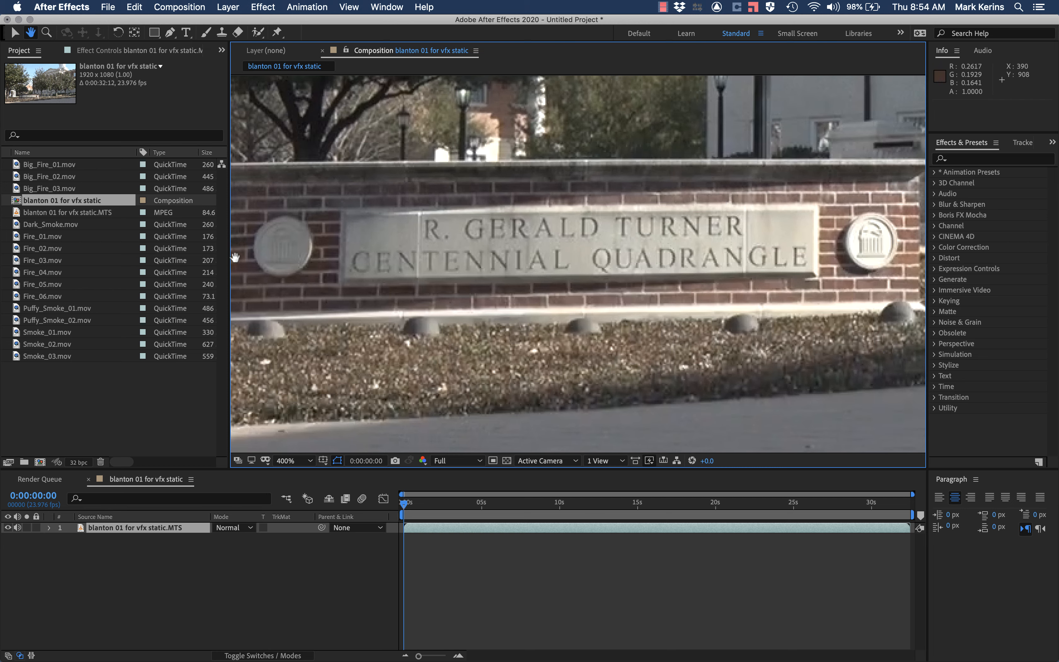
Step: Switch to Finder and preview the images in the Grunge_Textures folder to choose a cracked texture
{"action": "key", "text": "super+Tab"}
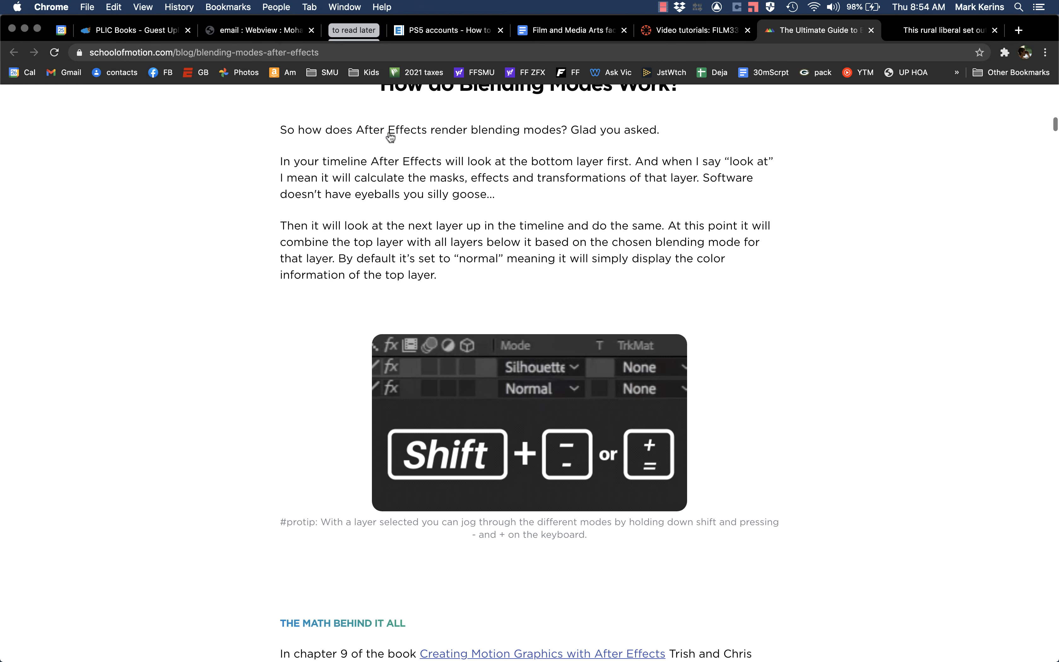
{"action": "key", "text": "super+Tab"}
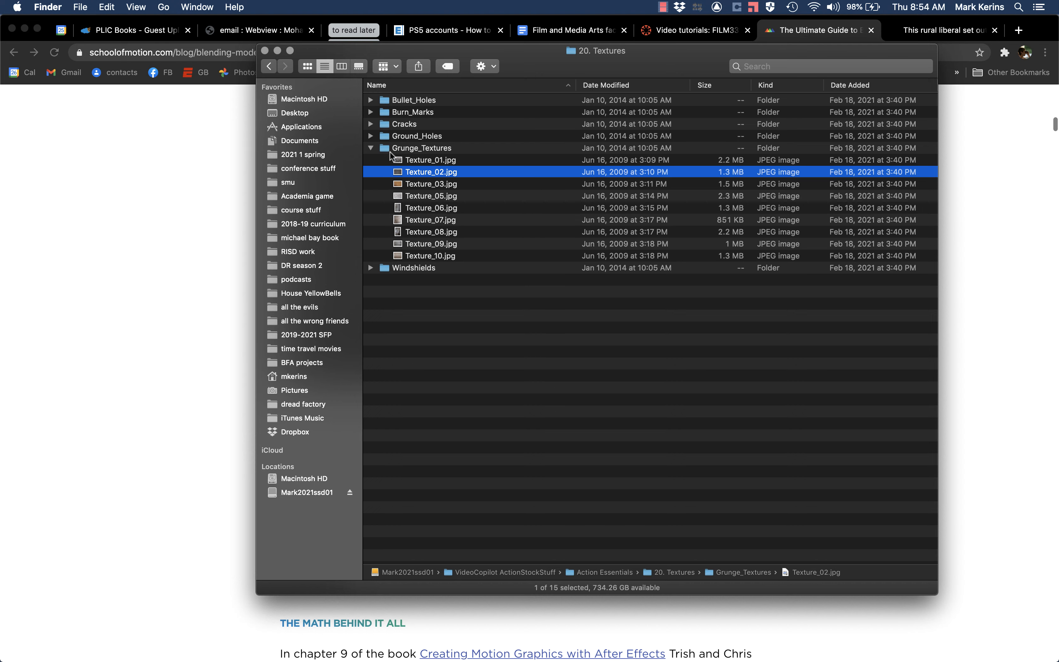
{"action": "left_click", "coordinate": [430, 163]}
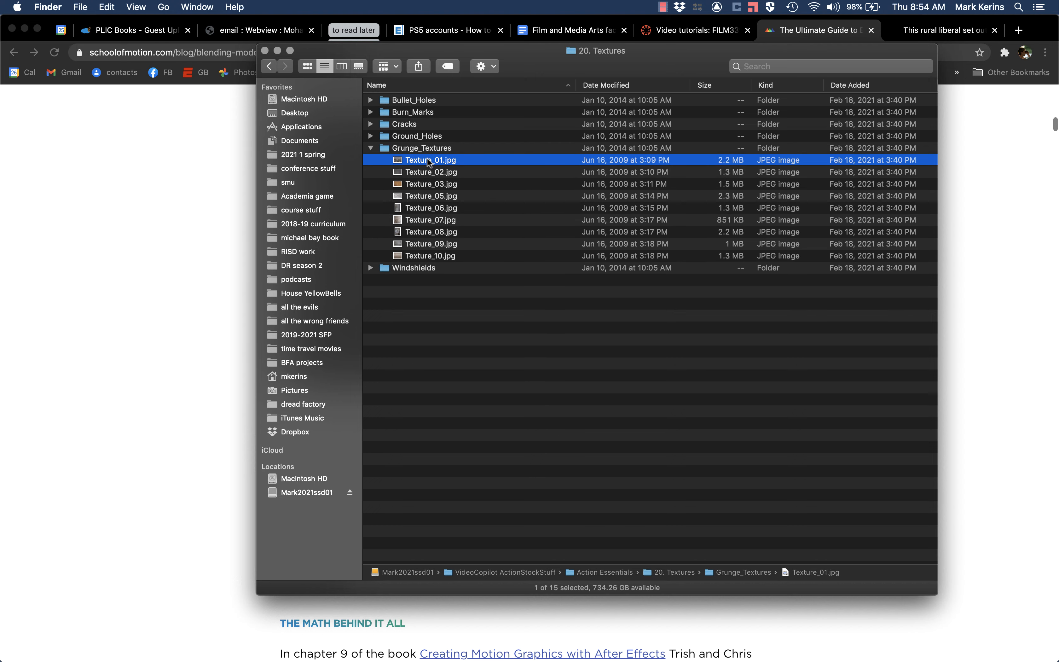
{"action": "key", "text": "space"}
{"action": "key", "text": "Down"}
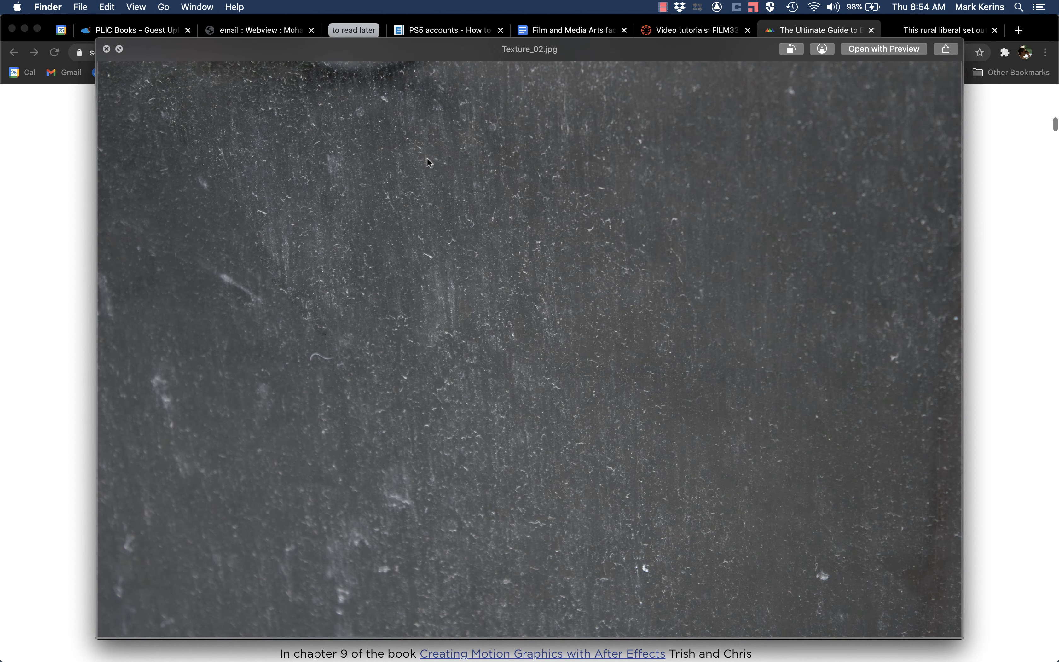
{"action": "key", "text": "Down"}
{"action": "key", "text": "Down"}
{"action": "key", "text": "Down"}
{"action": "key", "text": "Down"}
{"action": "key", "text": "Down"}
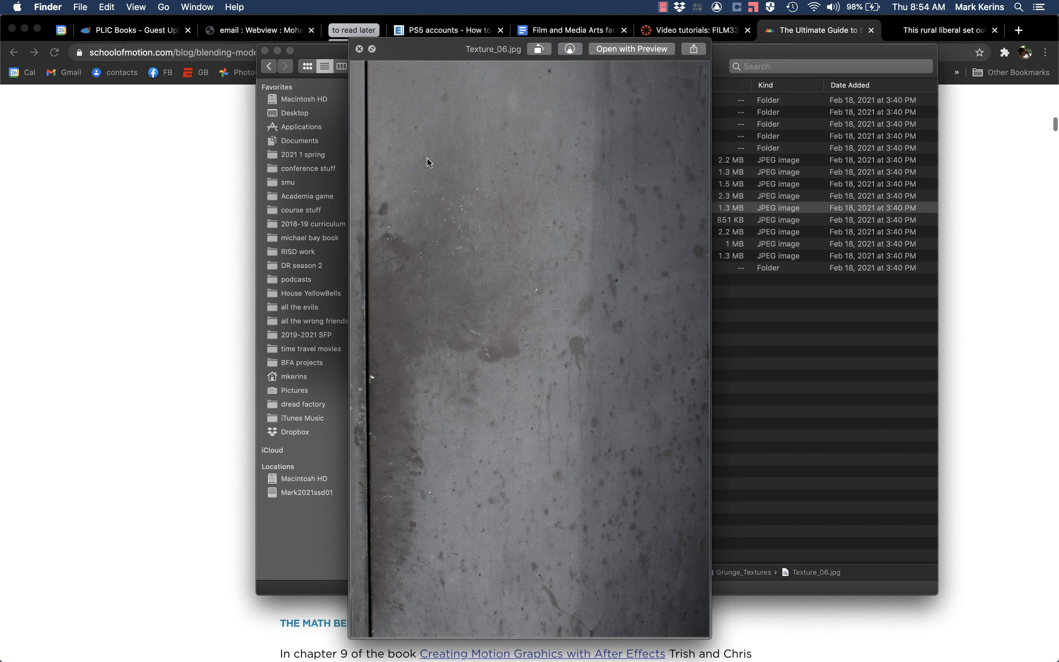
{"action": "key", "text": "Down"}
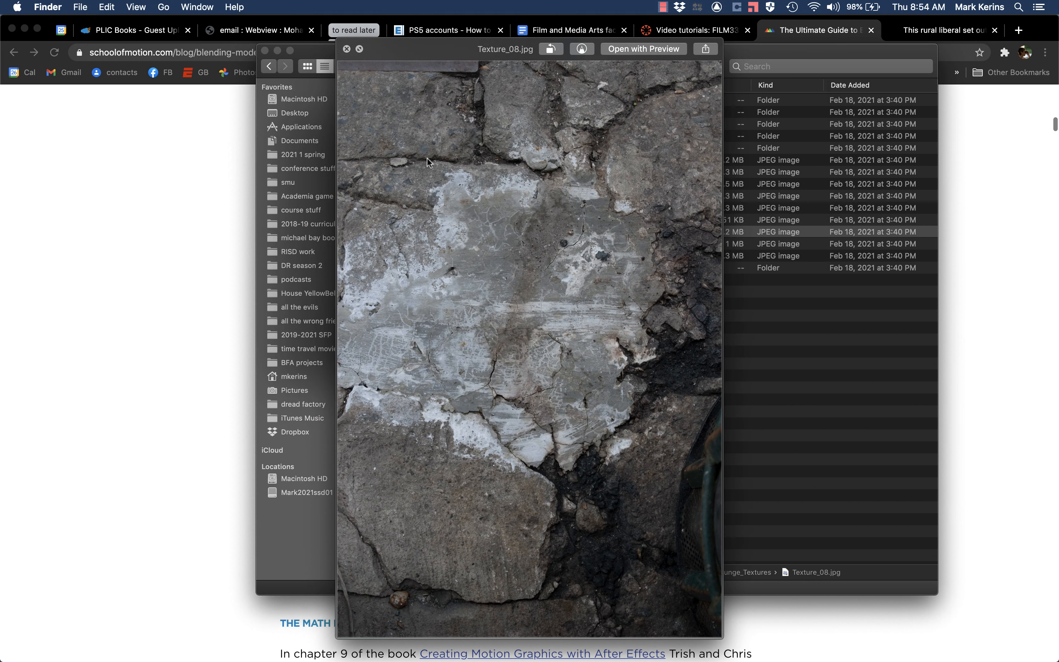
{"action": "key", "text": "Down"}
{"action": "key", "text": "Down"}
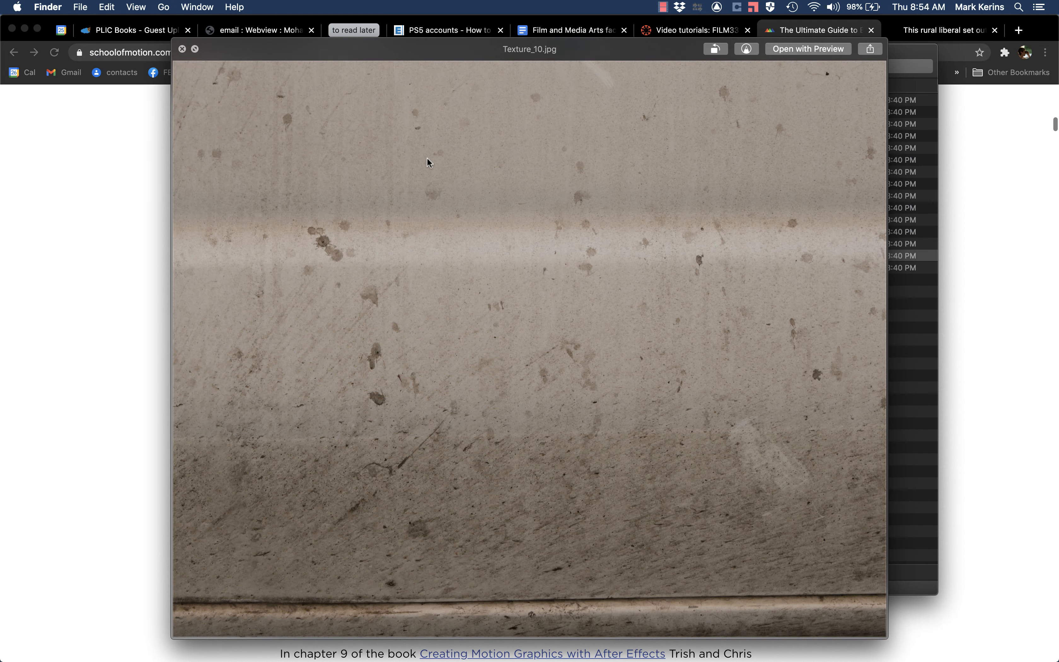
{"action": "key", "text": "Down"}
{"action": "key", "text": "Up"}
{"action": "key", "text": "Up"}
{"action": "key", "text": "Up"}
{"action": "key", "text": "Up"}
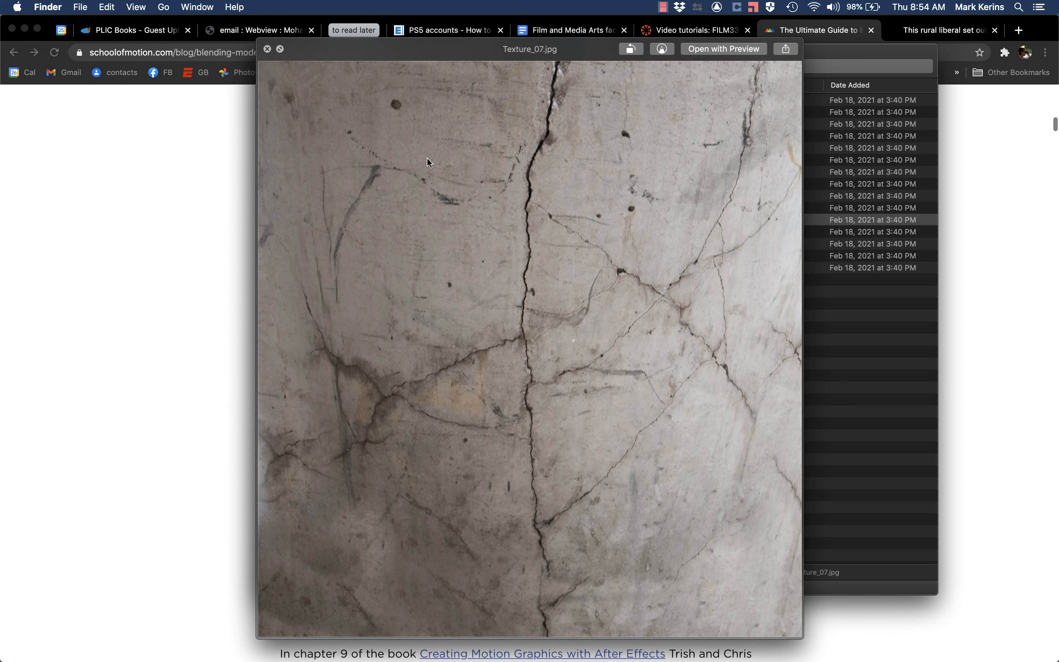
{"action": "key", "text": "space"}
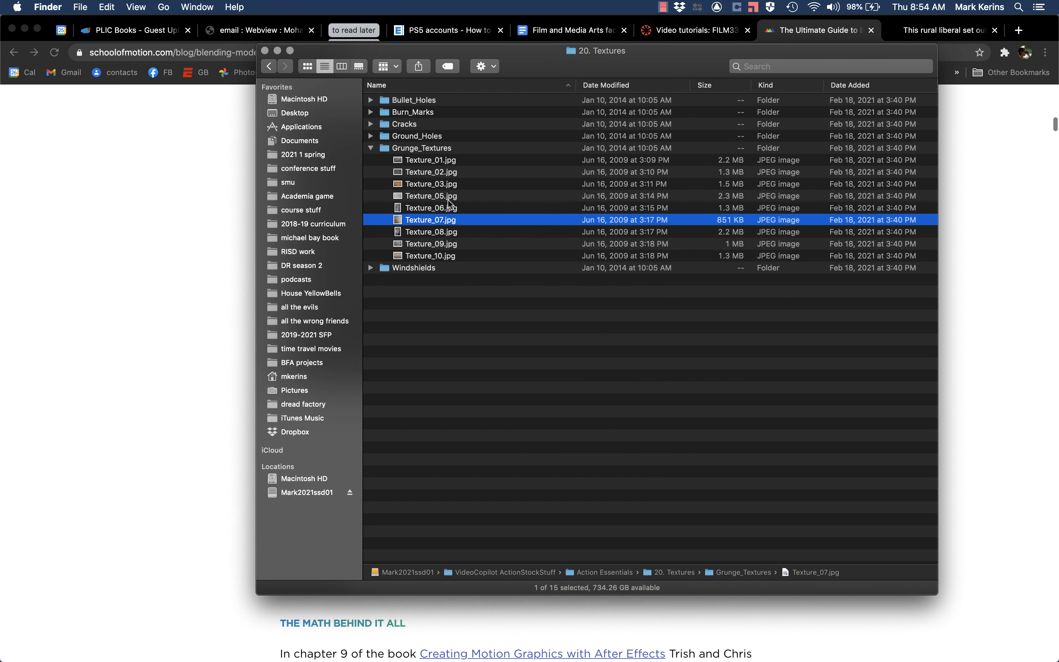
Step: Check Texture_07.jpg once more and import it from Finder into the After Effects project
{"action": "key", "text": "space"}
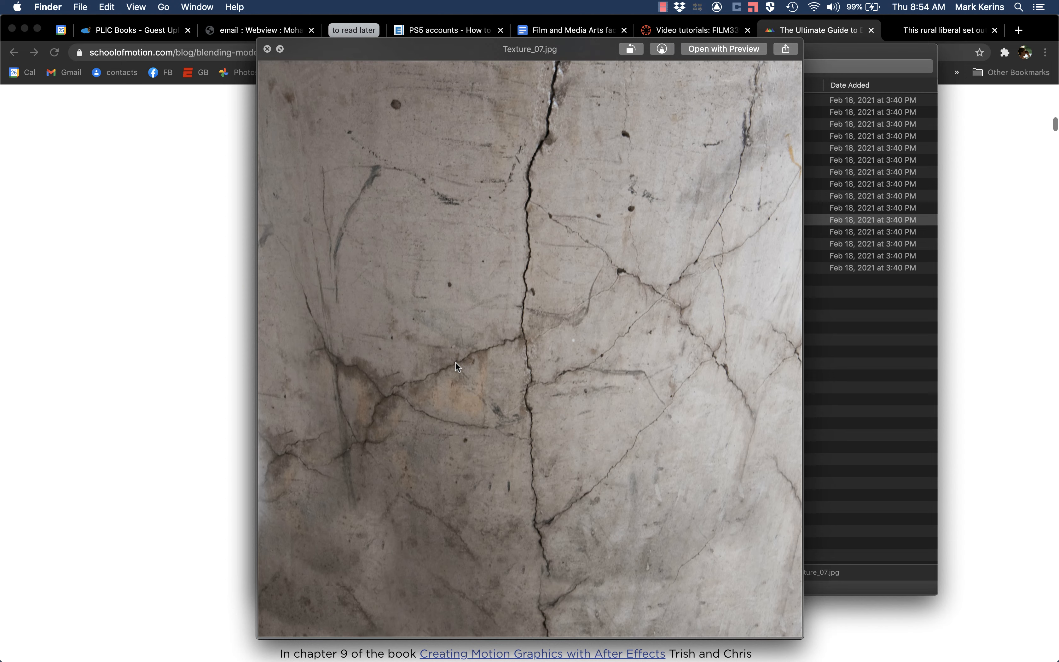
{"action": "key", "text": "space"}
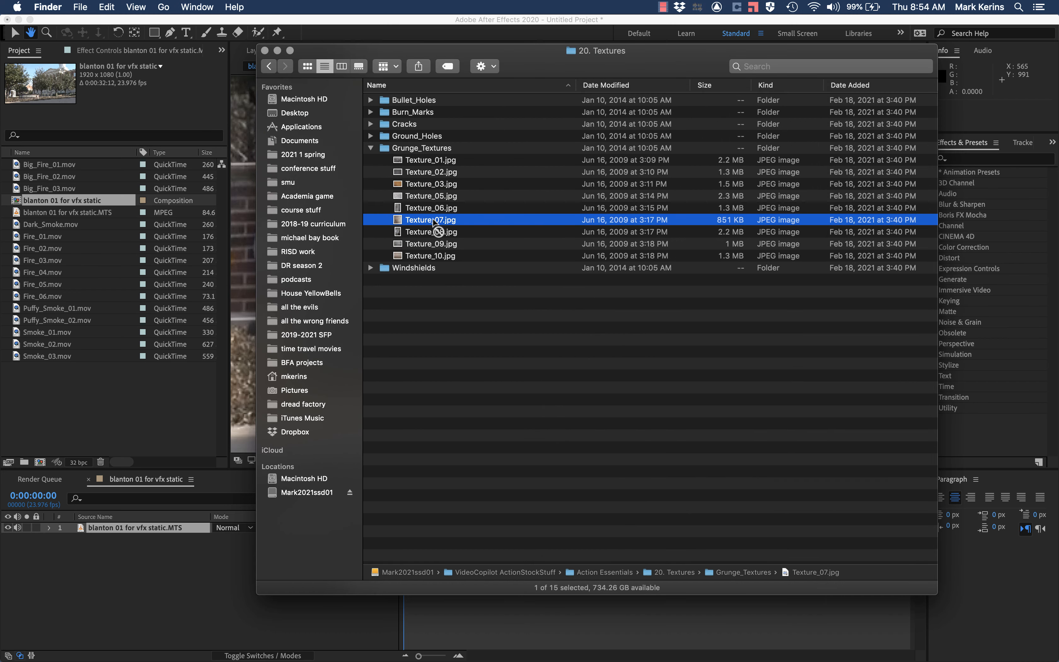
{"action": "left_click_drag", "start_coordinate": [434, 221], "coordinate": [74, 389]}
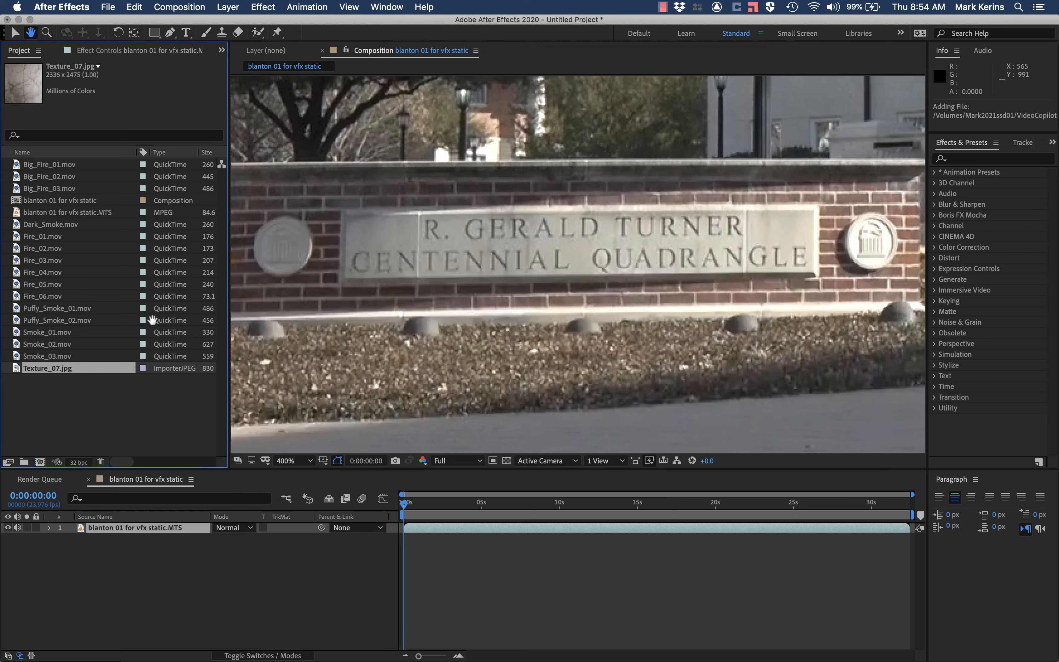
{"action": "left_click", "coordinate": [108, 6]}
{"action": "mouse_move", "coordinate": [160, 171]}
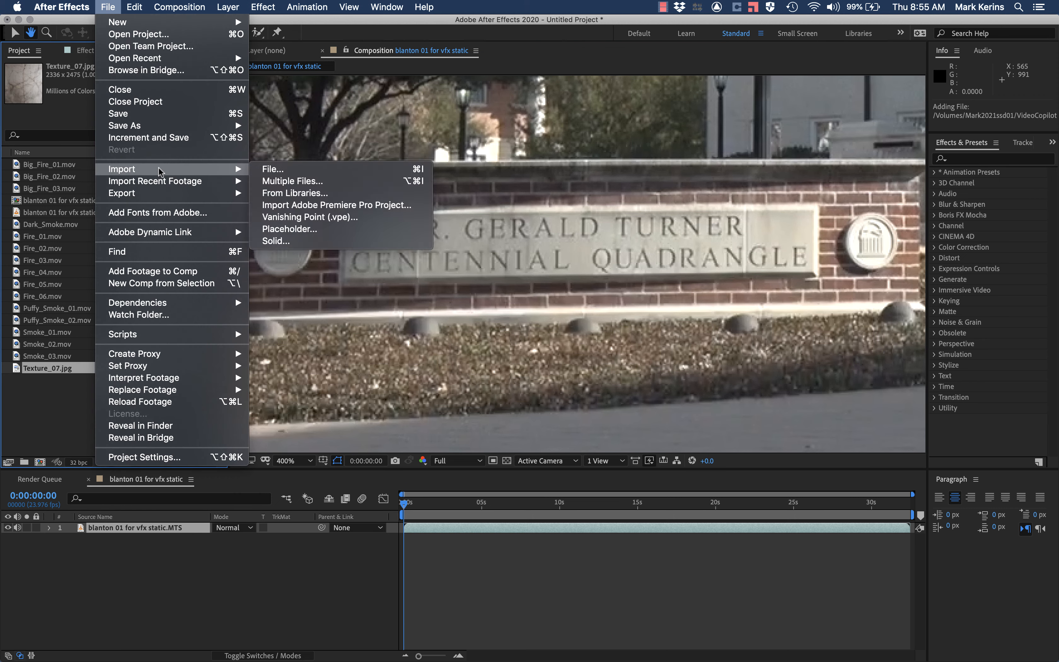
{"action": "left_click", "coordinate": [108, 7]}
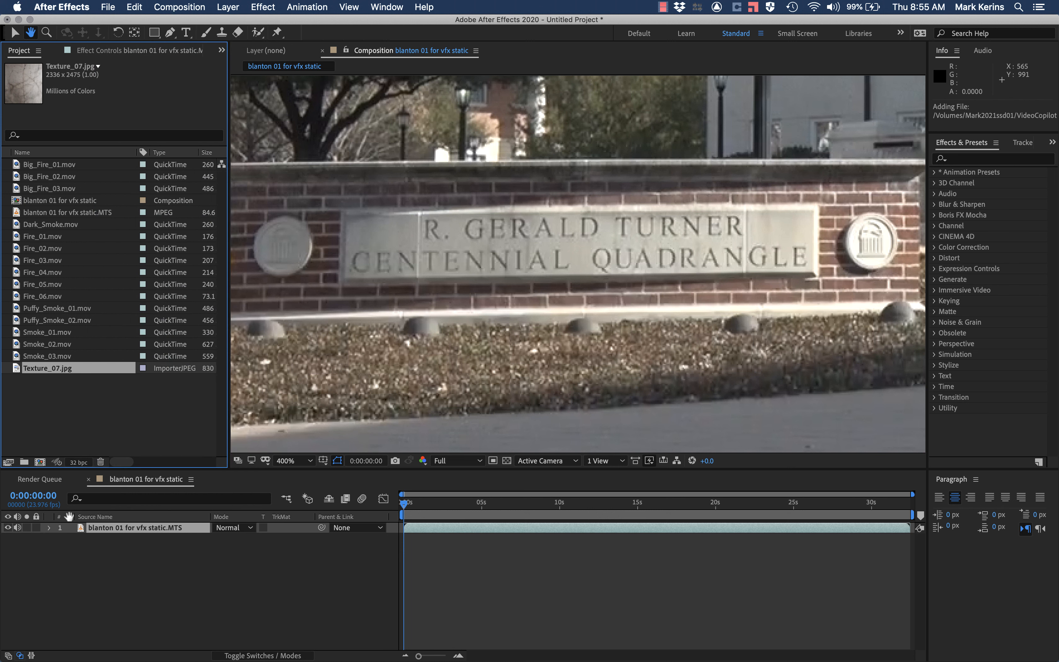
Step: Add Texture_07.jpg to the composition as a layer above the blanton footage
{"action": "key", "text": "v"}
{"action": "left_click_drag", "start_coordinate": [17, 371], "coordinate": [106, 528]}
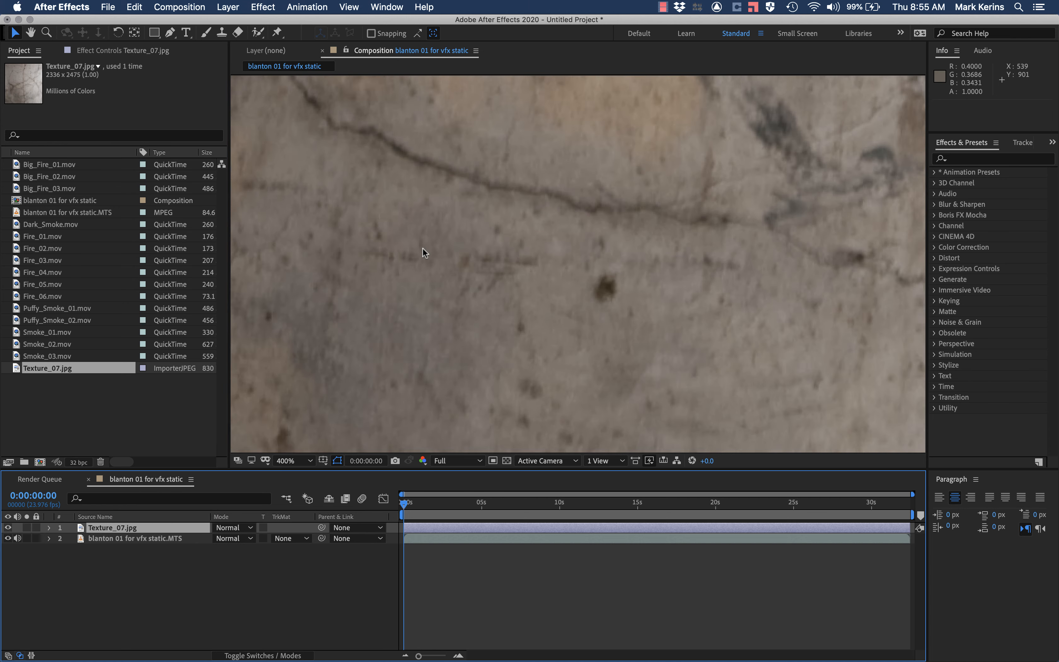
{"action": "key", "text": "comma"}
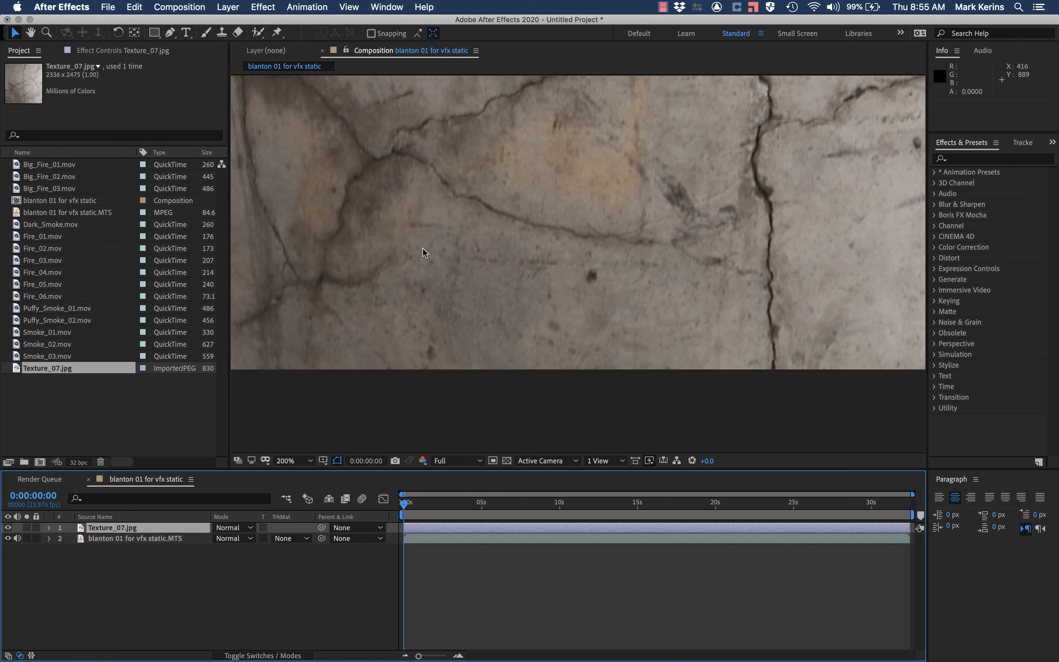
Step: Reveal the Texture_07.jpg layer's transform properties and set its opacity to 50%
{"action": "left_click", "coordinate": [50, 528]}
{"action": "key", "text": "comma"}
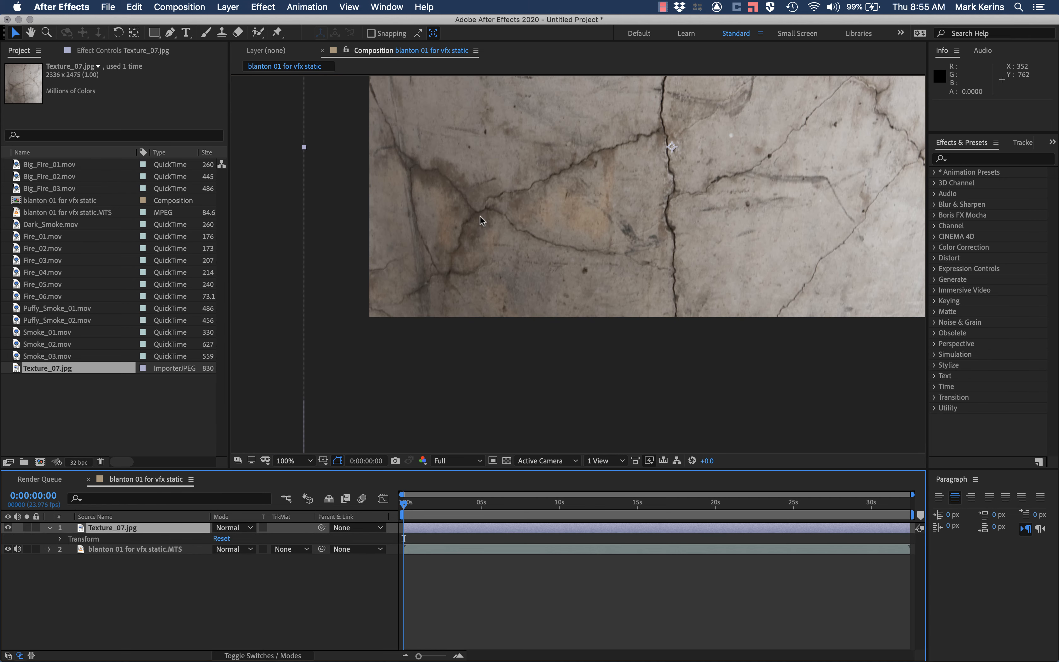
{"action": "left_click", "coordinate": [60, 539]}
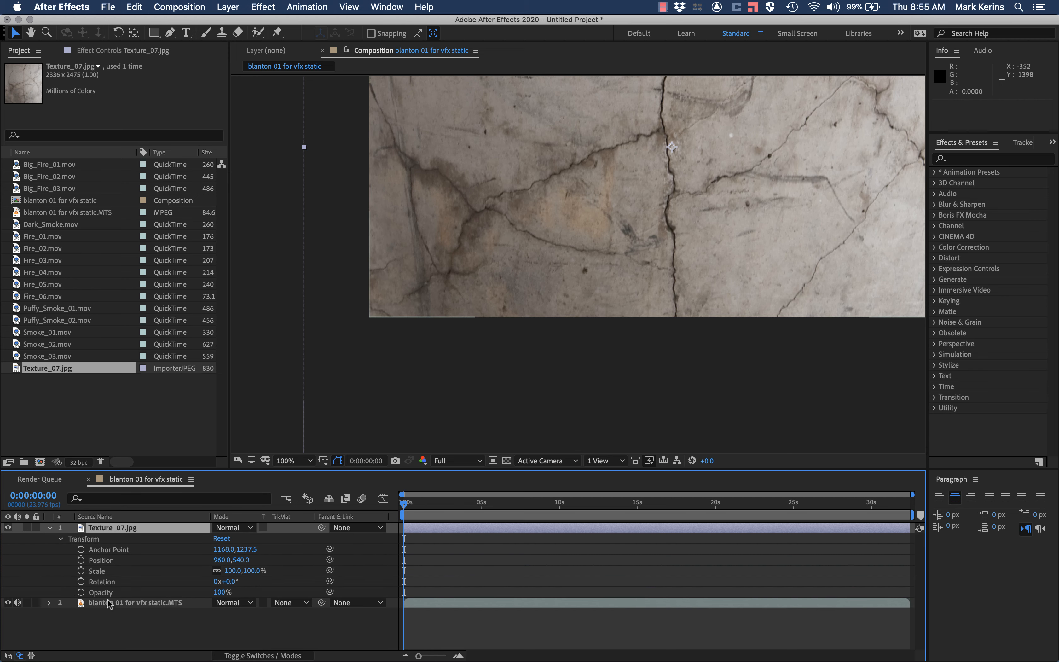
{"action": "left_click", "coordinate": [221, 592]}
{"action": "type", "text": "50"}
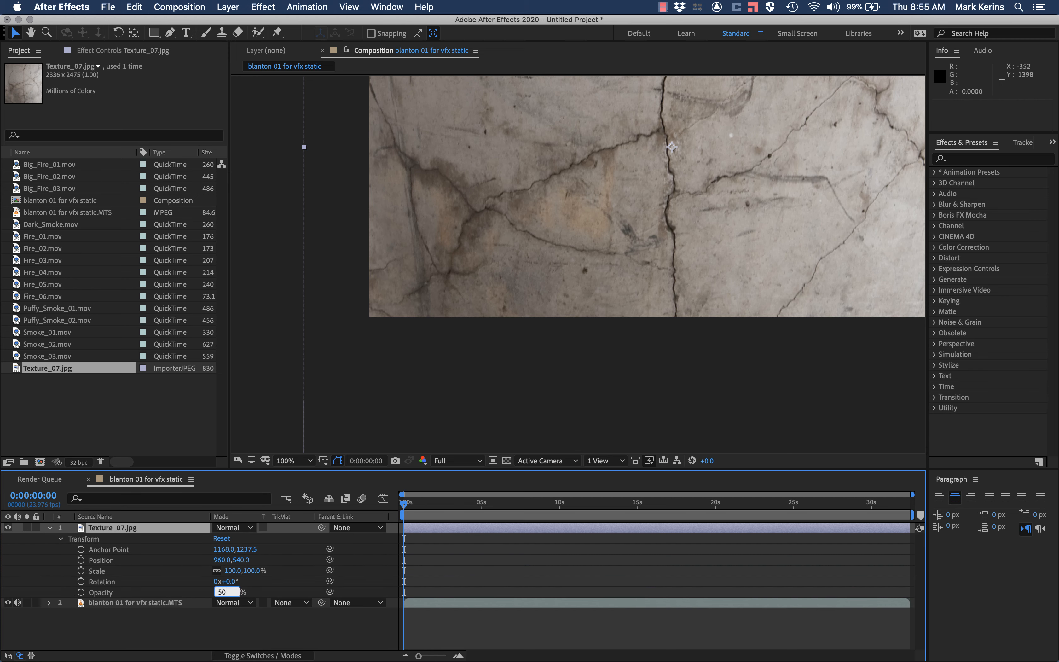
{"action": "key", "text": "Return"}
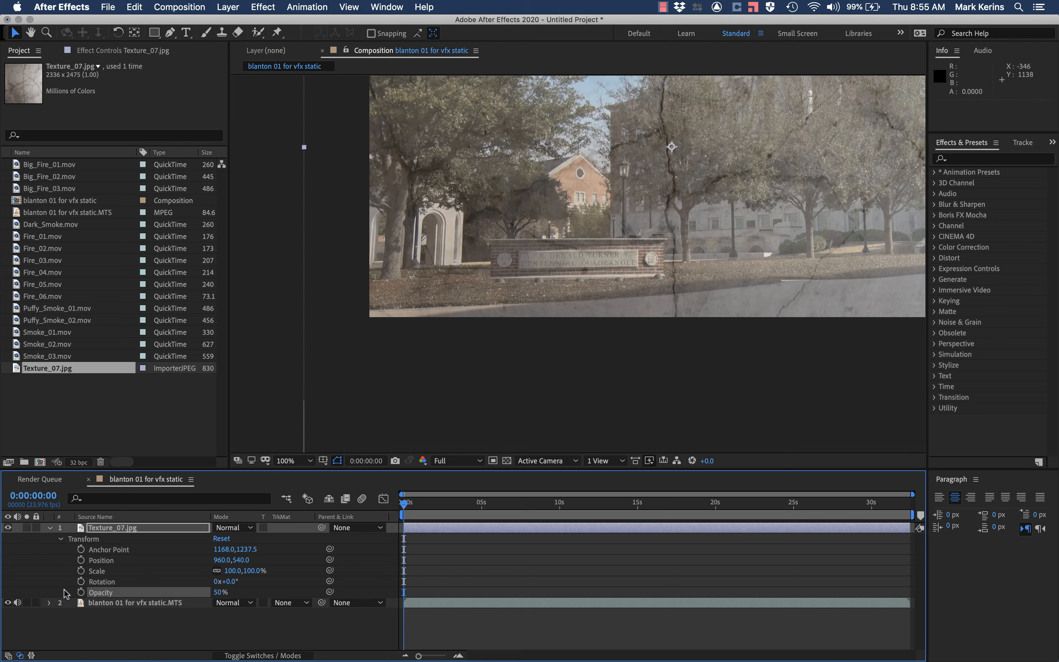
Step: Scale the Texture_07.jpg layer down to 24% and rotate it 90°
{"action": "left_click_drag", "start_coordinate": [252, 571], "coordinate": [205, 569]}
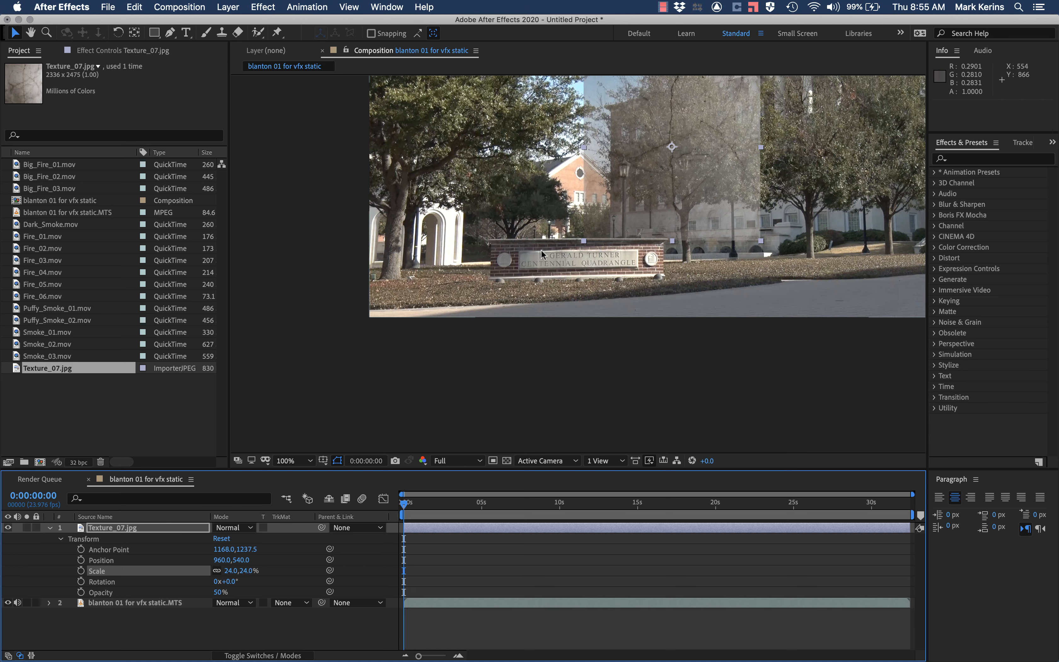
{"action": "left_click", "coordinate": [218, 582]}
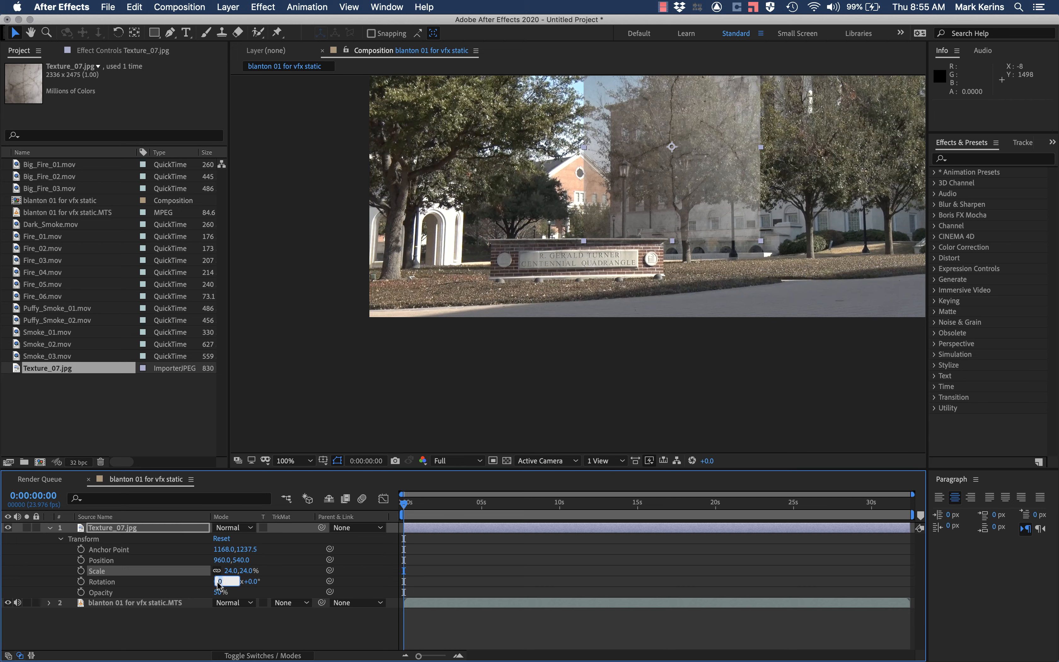
{"action": "type", "text": "90"}
{"action": "key", "text": "Return"}
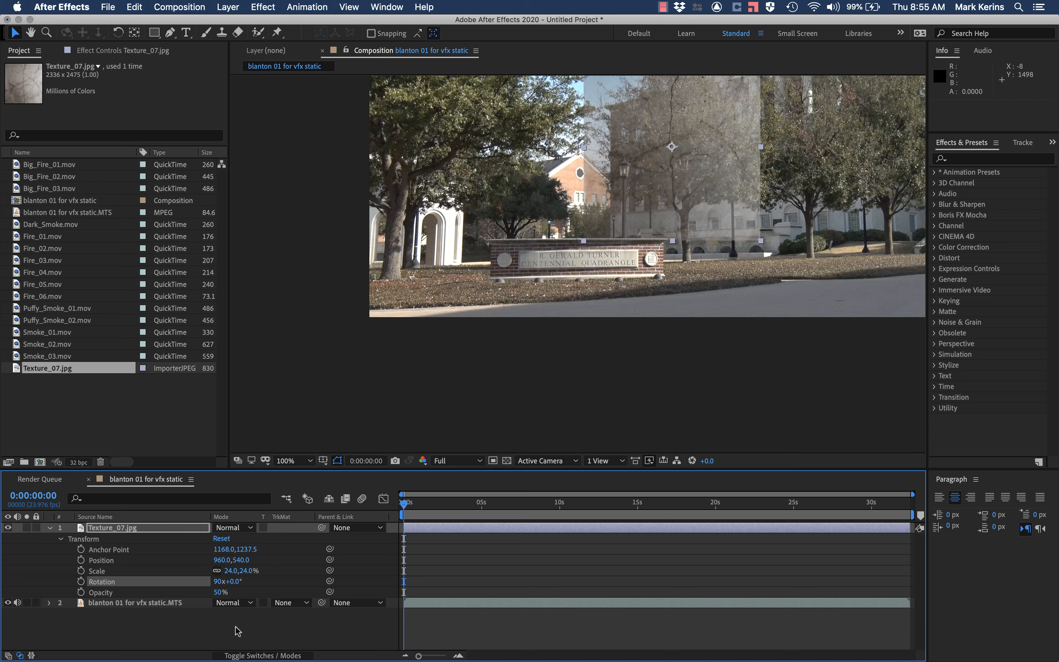
{"action": "left_click", "coordinate": [217, 581]}
{"action": "type", "text": "0"}
{"action": "key", "text": "Tab"}
{"action": "key", "text": "Return"}
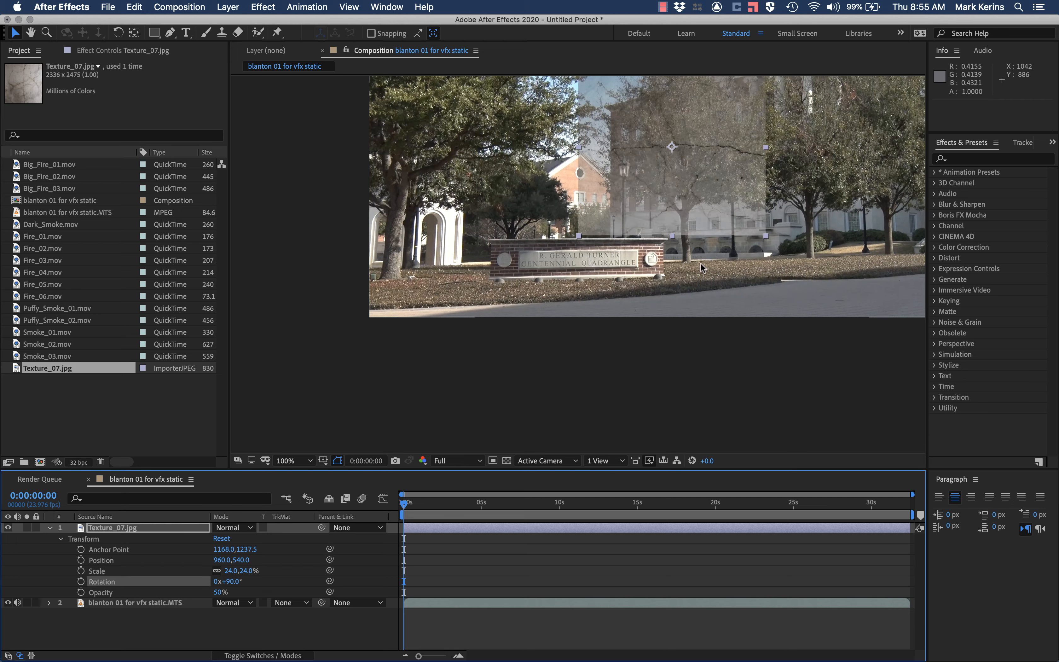
Step: Move the texture layer over the brick sign at about 674, 900 and scale it to 18%
{"action": "left_click_drag", "start_coordinate": [671, 146], "coordinate": [577, 258]}
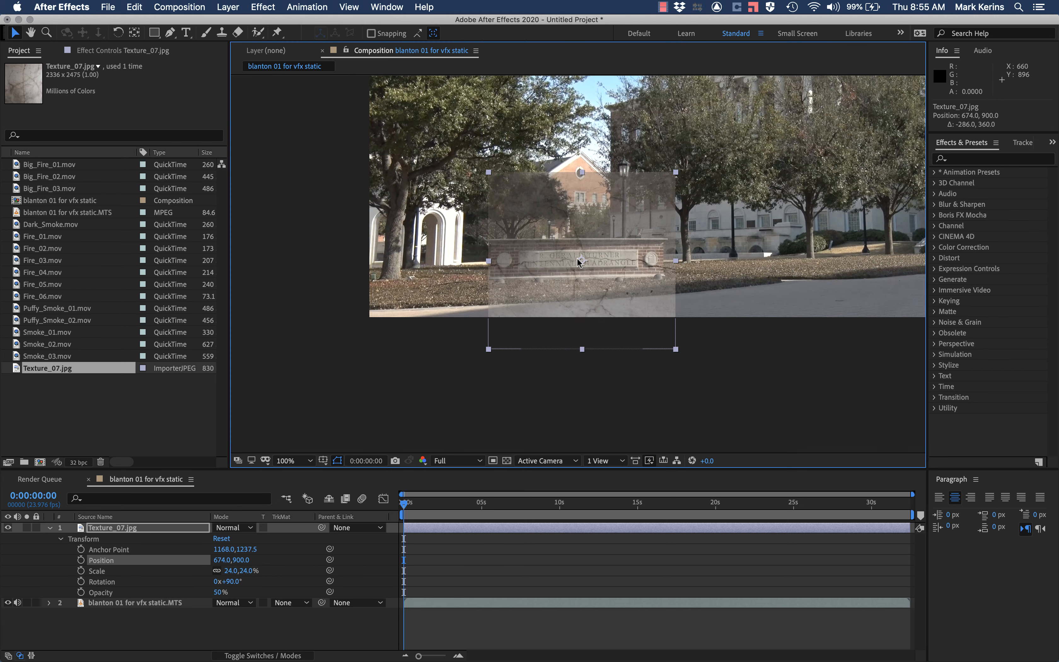
{"action": "left_click", "coordinate": [233, 572]}
{"action": "left_click_drag", "start_coordinate": [233, 571], "coordinate": [231, 575]}
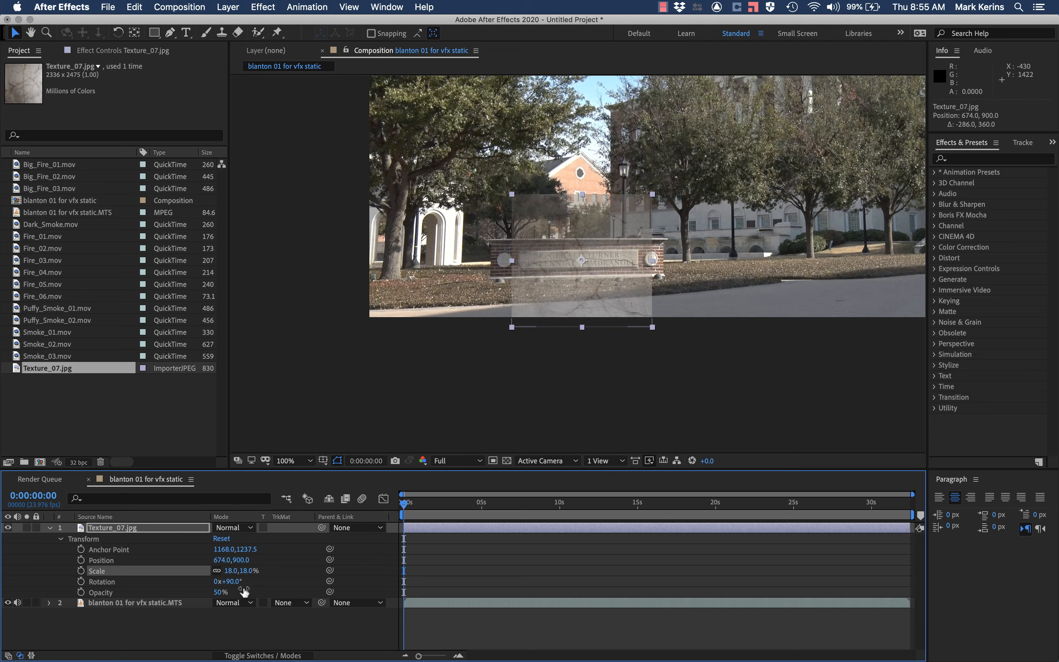
Step: Try rotating the texture layer to 110° and to 100°
{"action": "left_click", "coordinate": [230, 581]}
{"action": "type", "text": "110"}
{"action": "key", "text": "Return"}
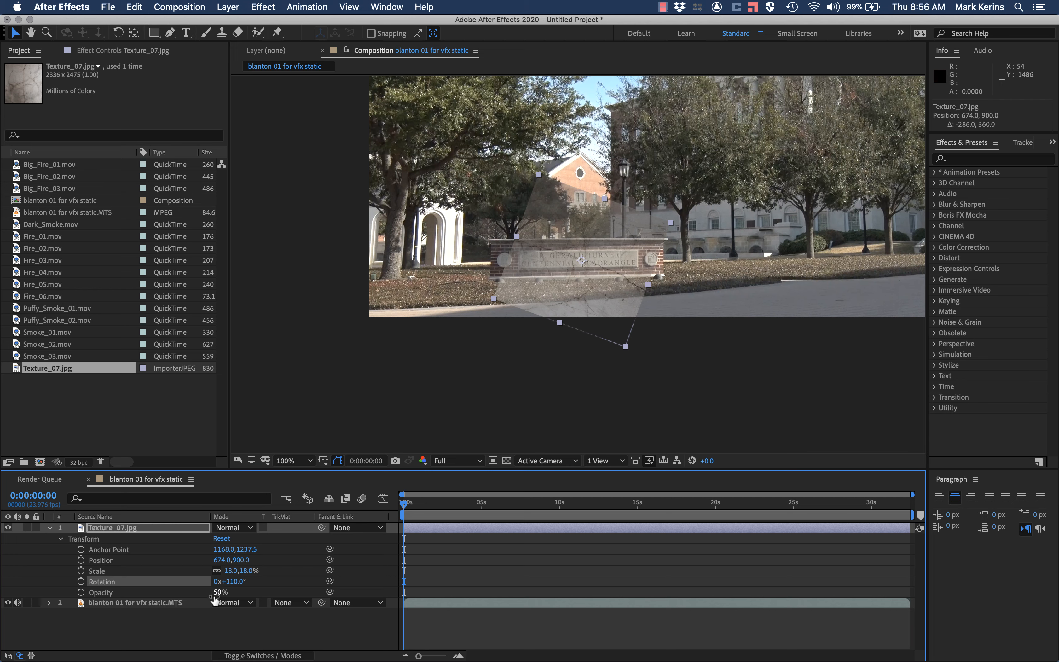
{"action": "left_click", "coordinate": [233, 581]}
{"action": "type", "text": "0"}
{"action": "key", "text": "Return"}
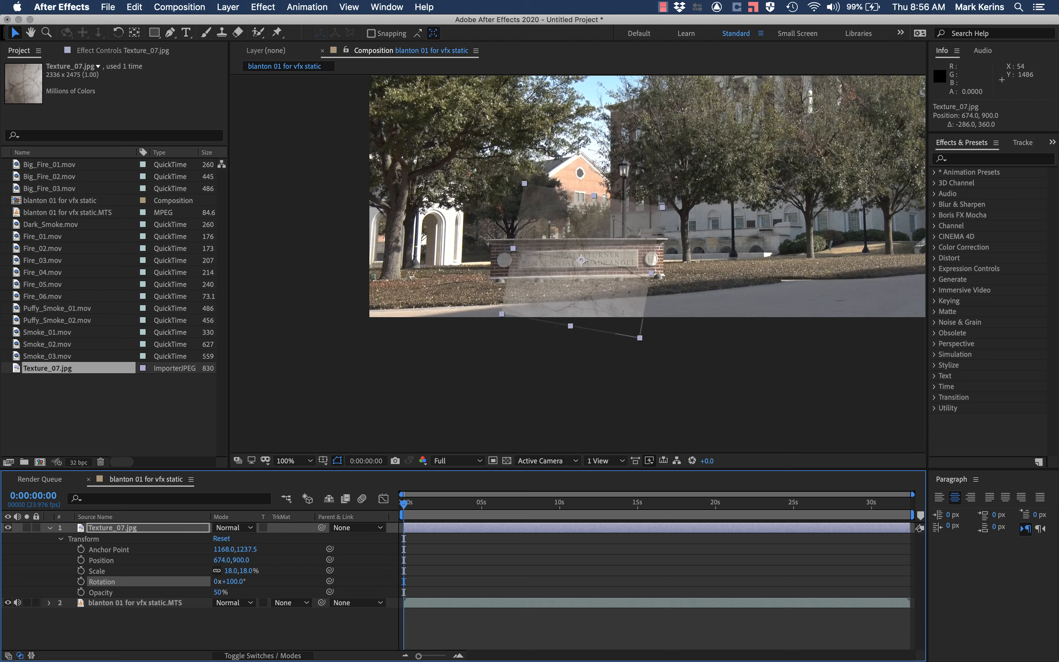
Step: Set the texture layer's rotation to 95° and fine-tune its position over the sign's stone plaque to about 644, 882.5
{"action": "left_click_drag", "start_coordinate": [574, 274], "coordinate": [571, 270]}
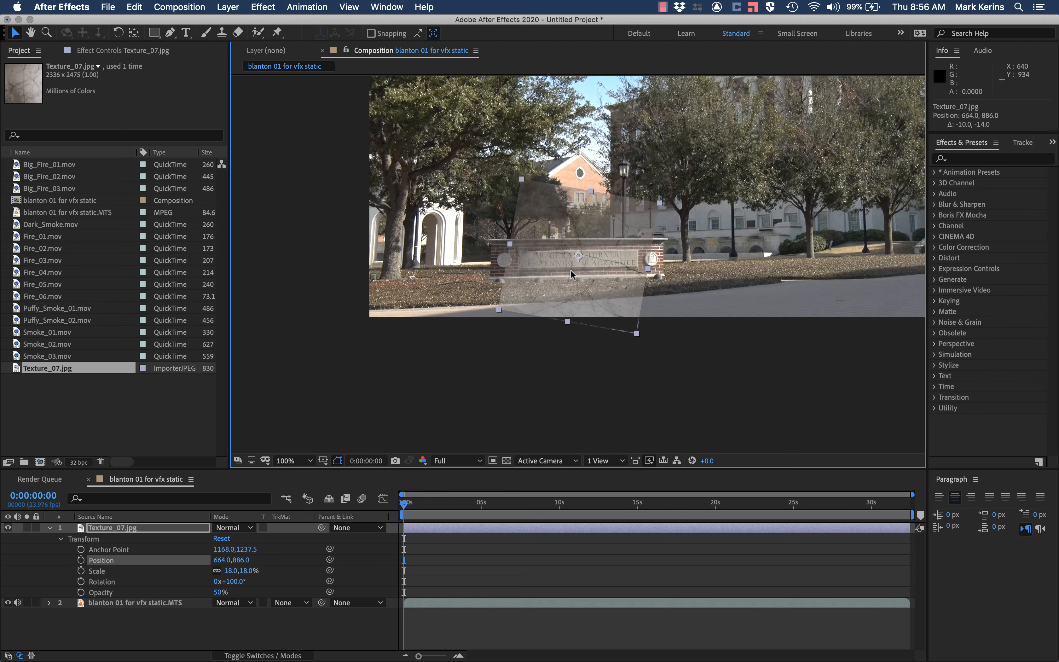
{"action": "key", "text": "period"}
{"action": "key", "text": "period"}
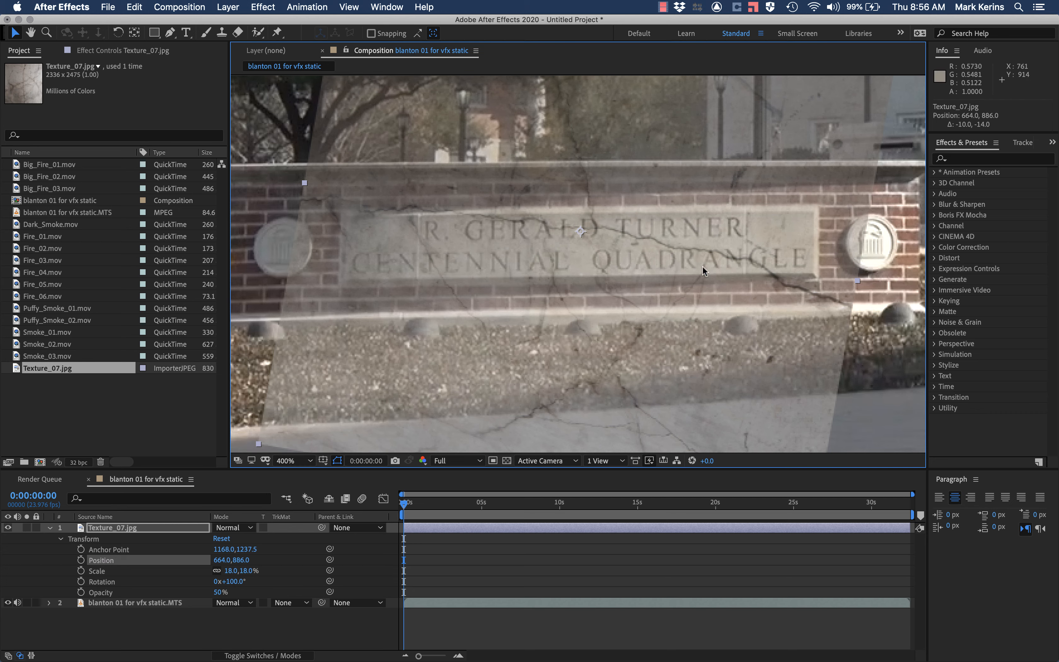
{"action": "left_click_drag", "start_coordinate": [709, 258], "coordinate": [686, 246]}
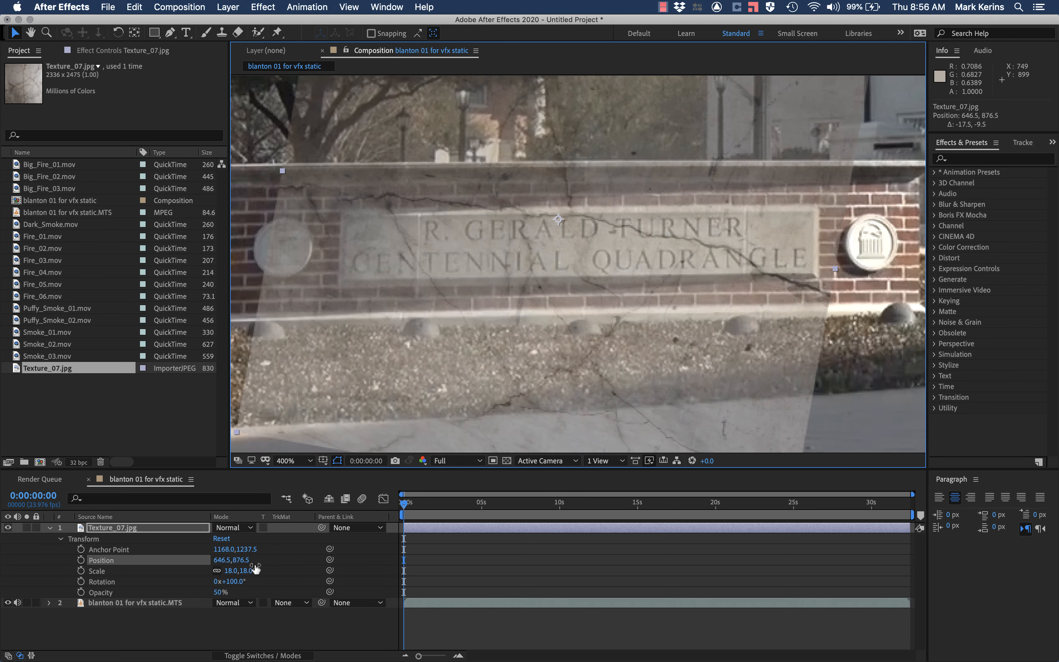
{"action": "left_click", "coordinate": [236, 582]}
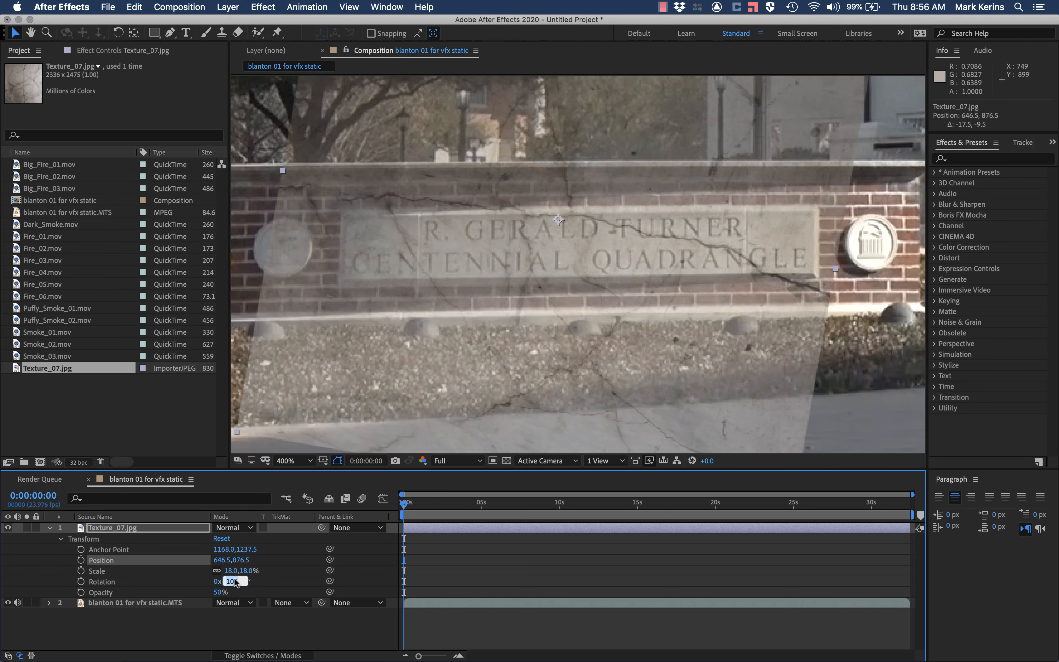
{"action": "type", "text": "95"}
{"action": "key", "text": "Return"}
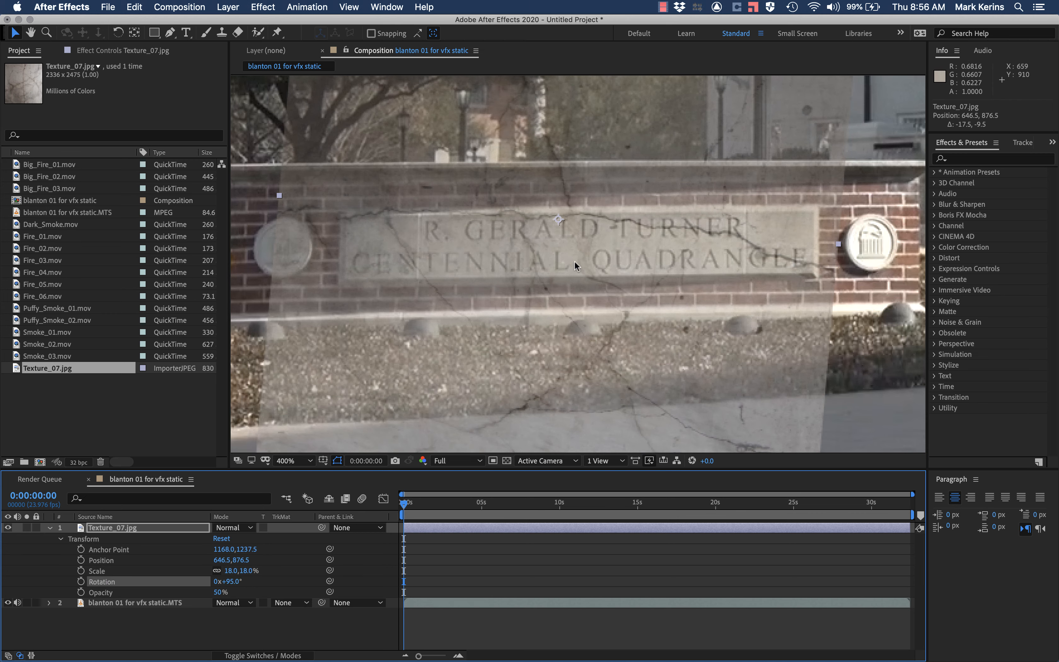
{"action": "left_click_drag", "start_coordinate": [579, 254], "coordinate": [575, 262]}
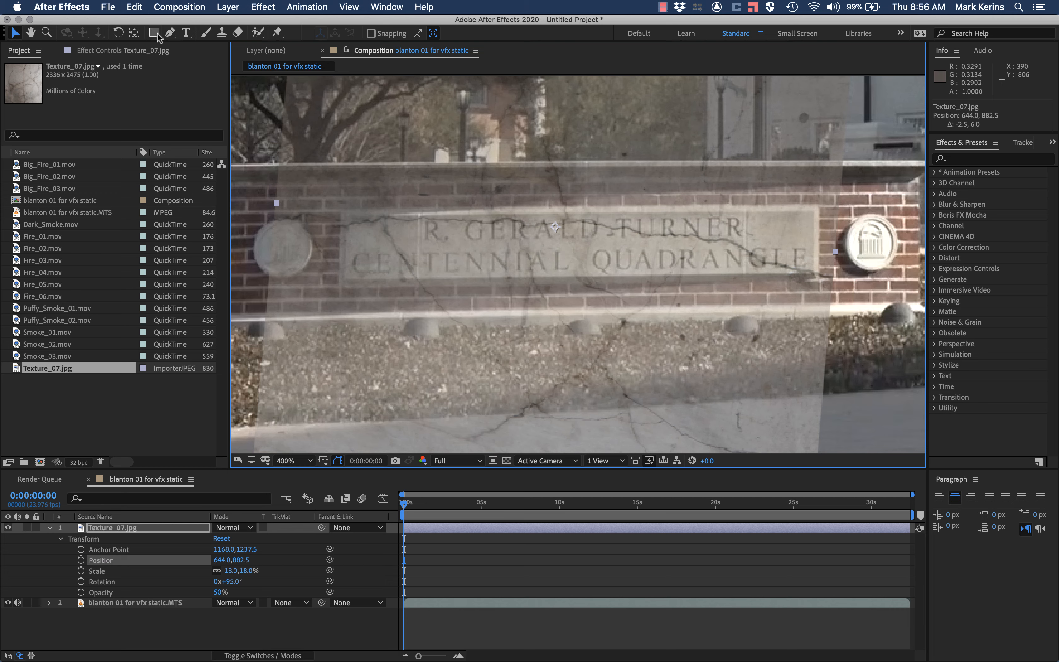
Step: Draw a closed four-point Pen tool mask on the texture layer around the stone plaque and adjust its lower-left corner to fit
{"action": "left_click", "coordinate": [170, 34]}
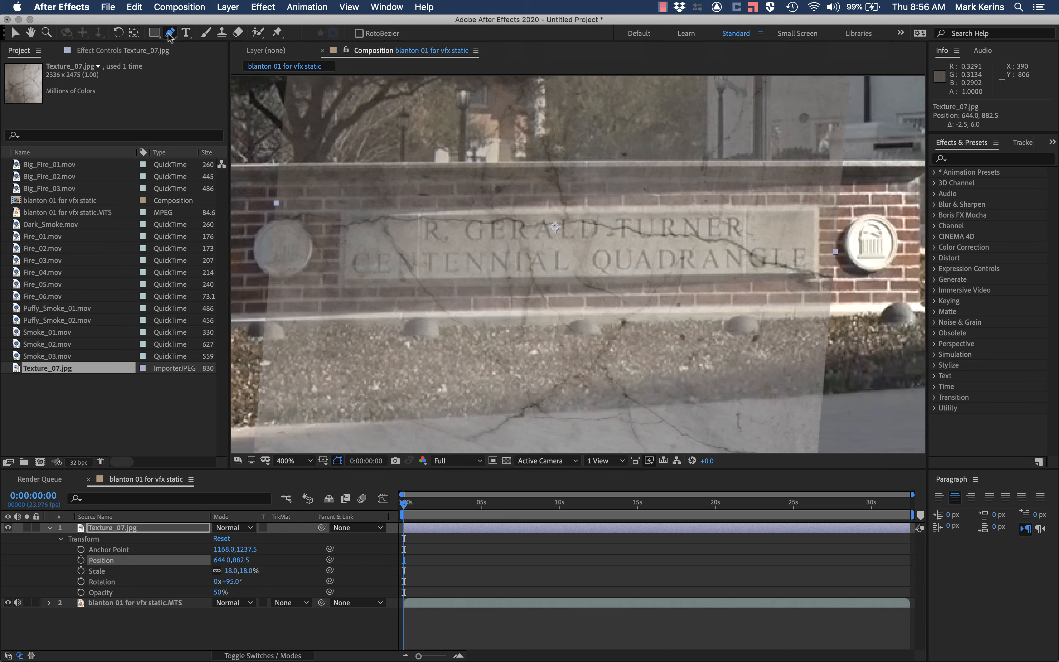
{"action": "left_click", "coordinate": [344, 213]}
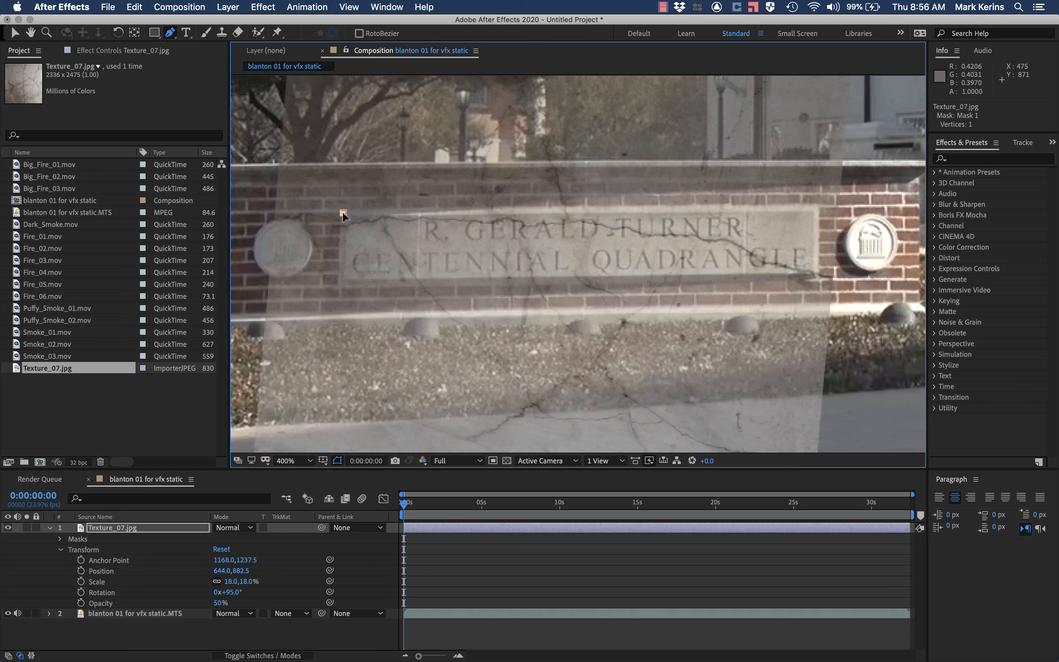
{"action": "left_click", "coordinate": [342, 281]}
{"action": "left_click", "coordinate": [817, 274]}
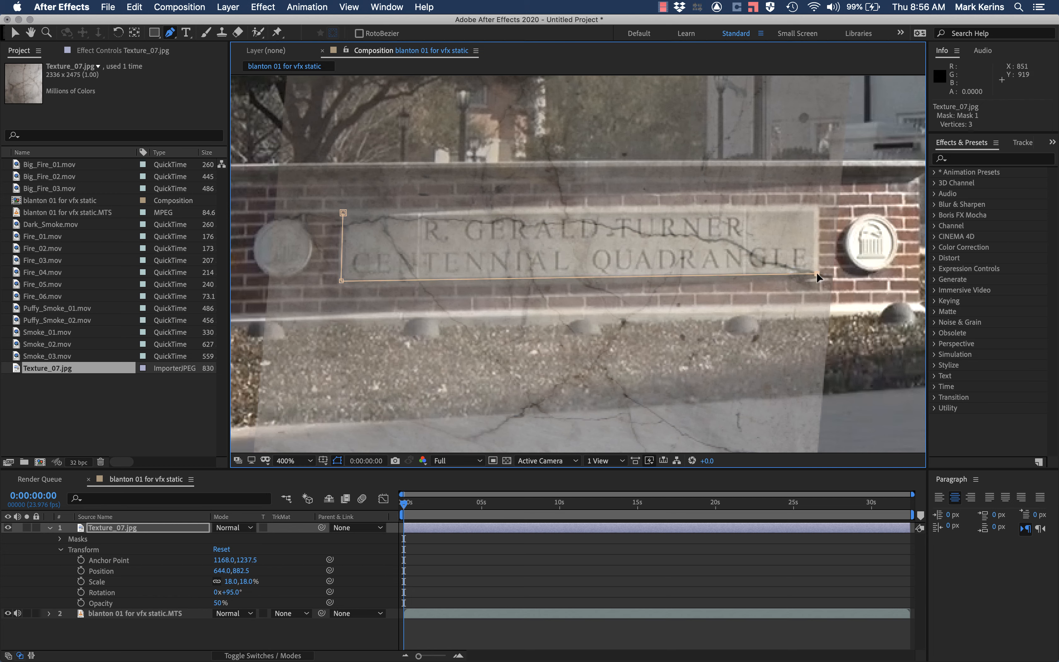
{"action": "left_click", "coordinate": [818, 205]}
{"action": "left_click", "coordinate": [343, 213]}
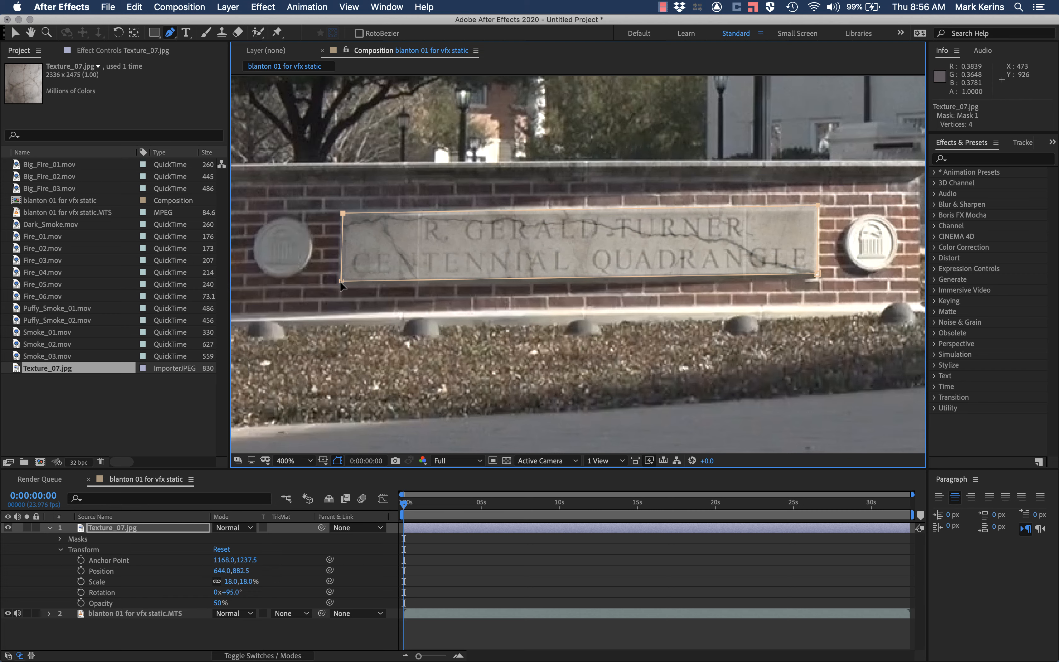
{"action": "left_click_drag", "start_coordinate": [341, 281], "coordinate": [341, 284]}
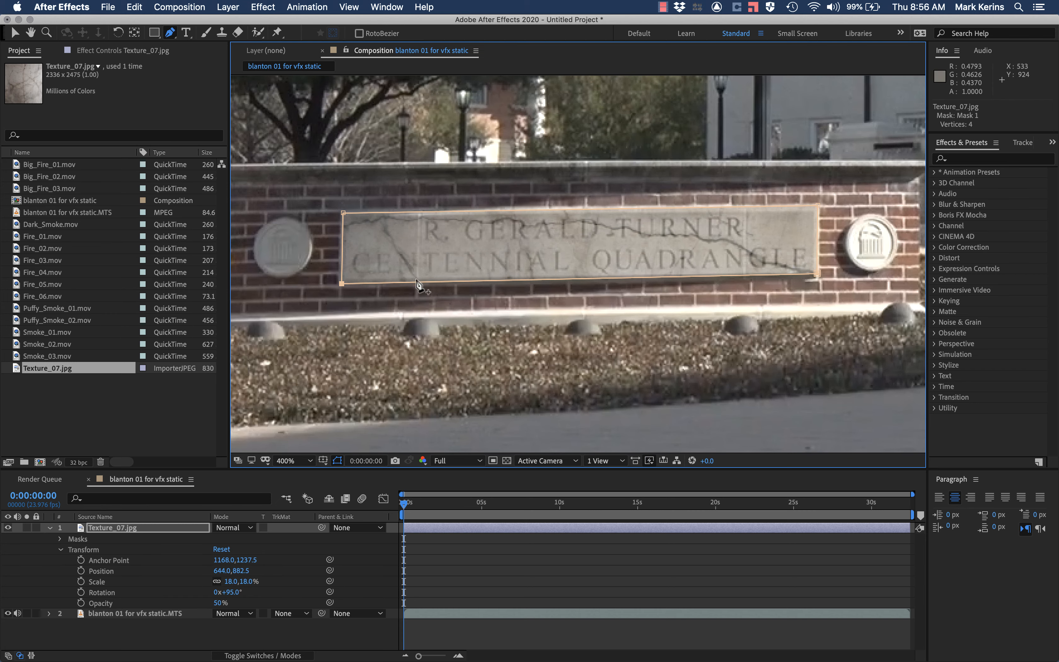
Step: Expand the texture layer's mask properties and set the mask feather to 8 pixels
{"action": "left_click", "coordinate": [60, 540]}
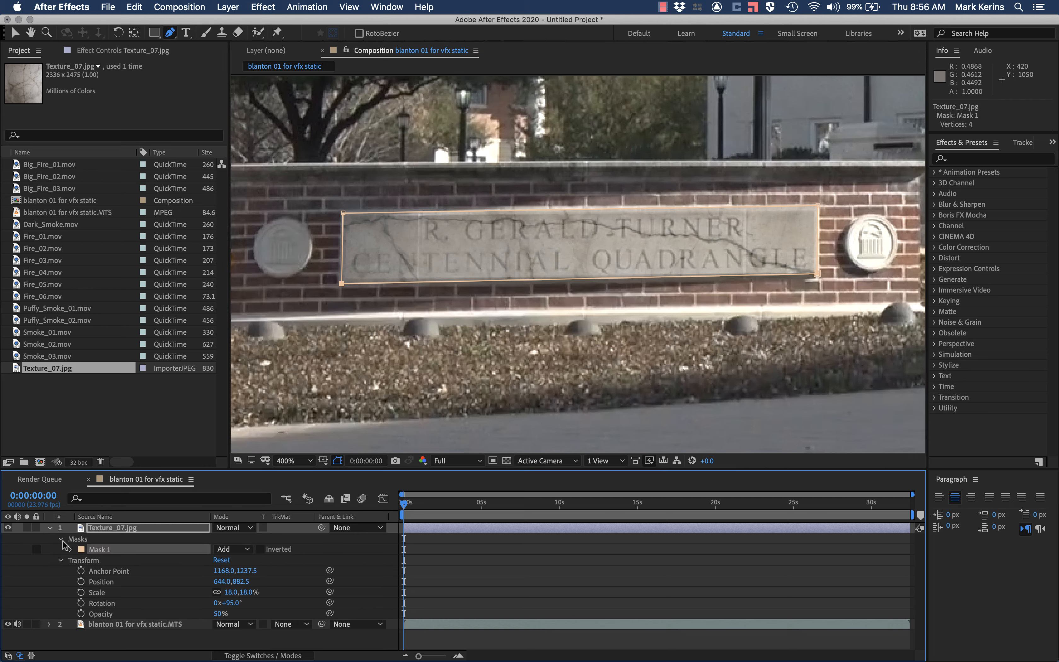
{"action": "left_click", "coordinate": [72, 550]}
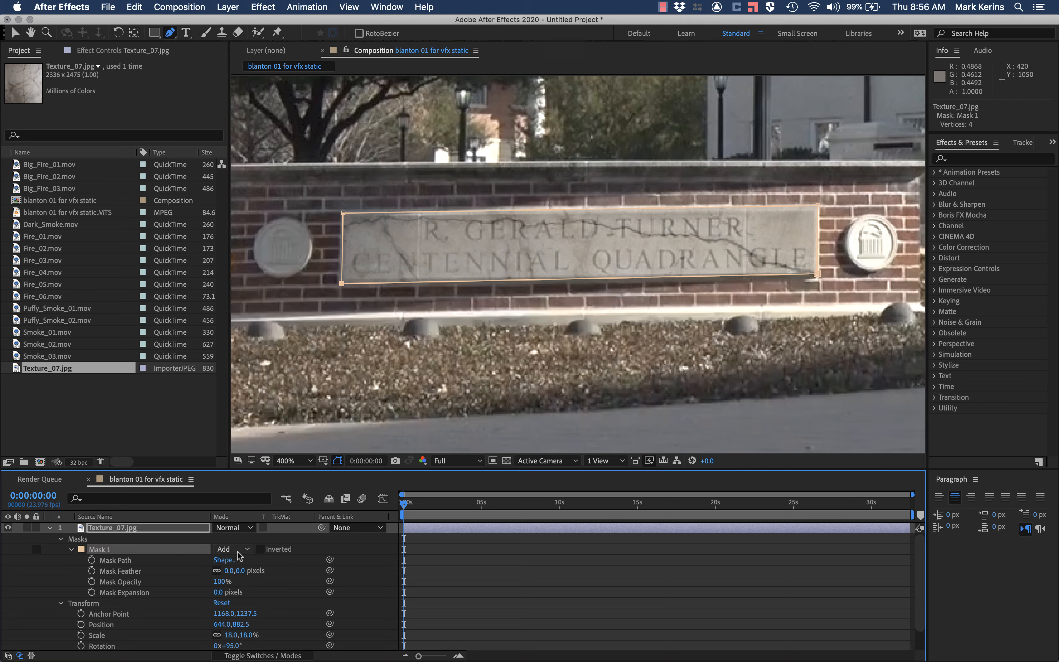
{"action": "left_click", "coordinate": [231, 570]}
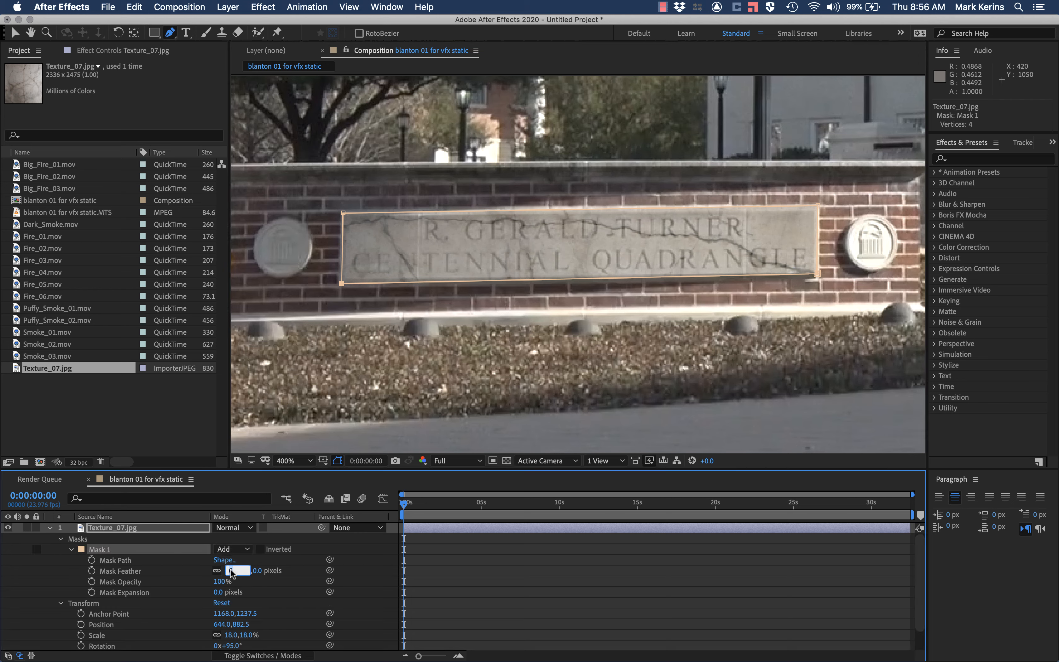
{"action": "key", "text": "Return"}
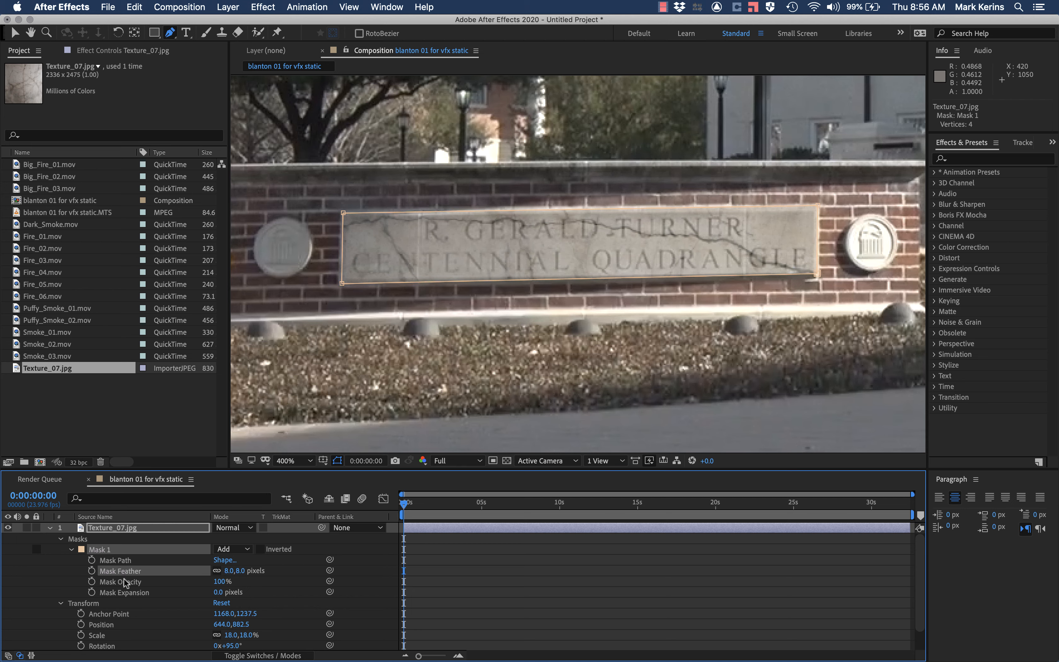
Step: Set the Texture_07.jpg layer's opacity to 100%
{"action": "scroll", "coordinate": [124, 586], "scroll_direction": "down", "scroll_amount": 2}
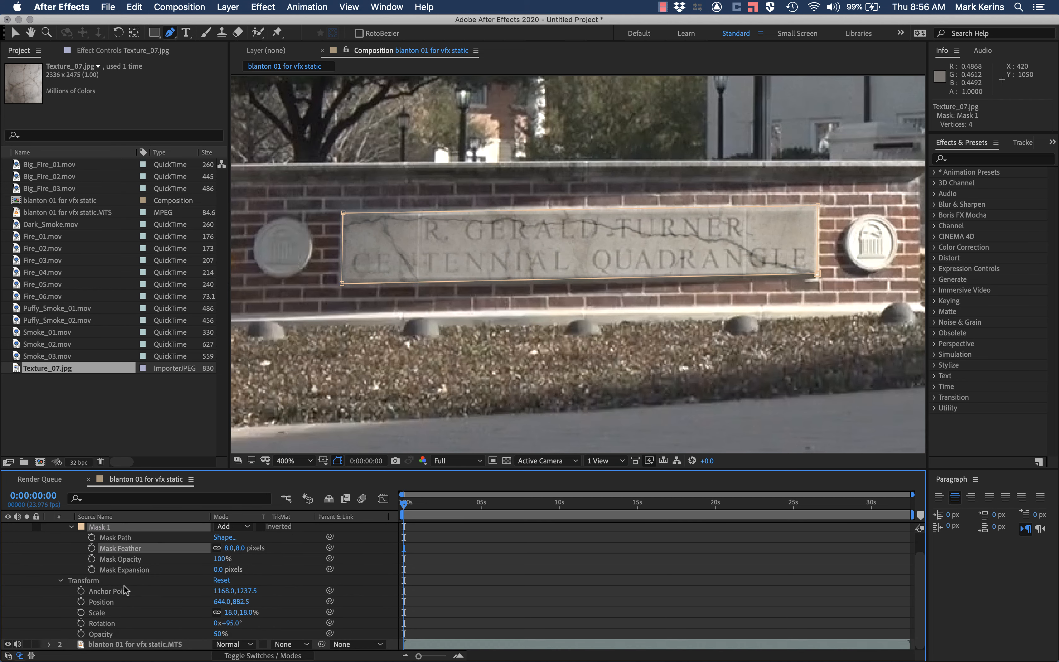
{"action": "left_click", "coordinate": [220, 635]}
{"action": "type", "text": "100"}
{"action": "key", "text": "Return"}
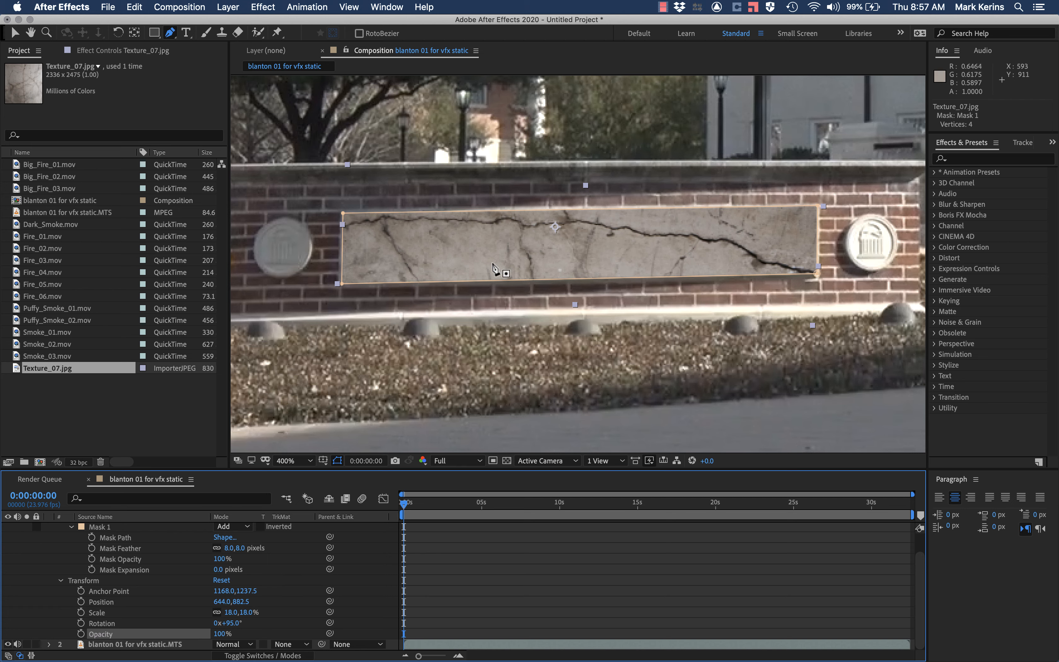
{"action": "scroll", "coordinate": [22, 551], "scroll_direction": "up", "scroll_amount": 2}
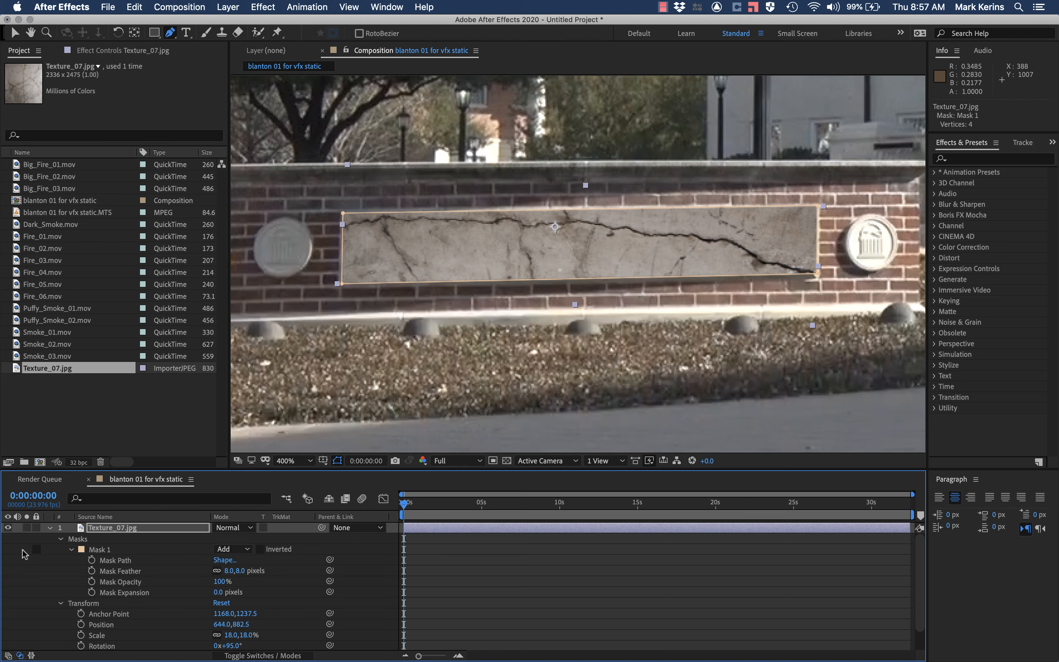
Step: Hide the texture layer to examine the original sign lettering at several magnifications, and show the layer again
{"action": "left_click", "coordinate": [8, 528]}
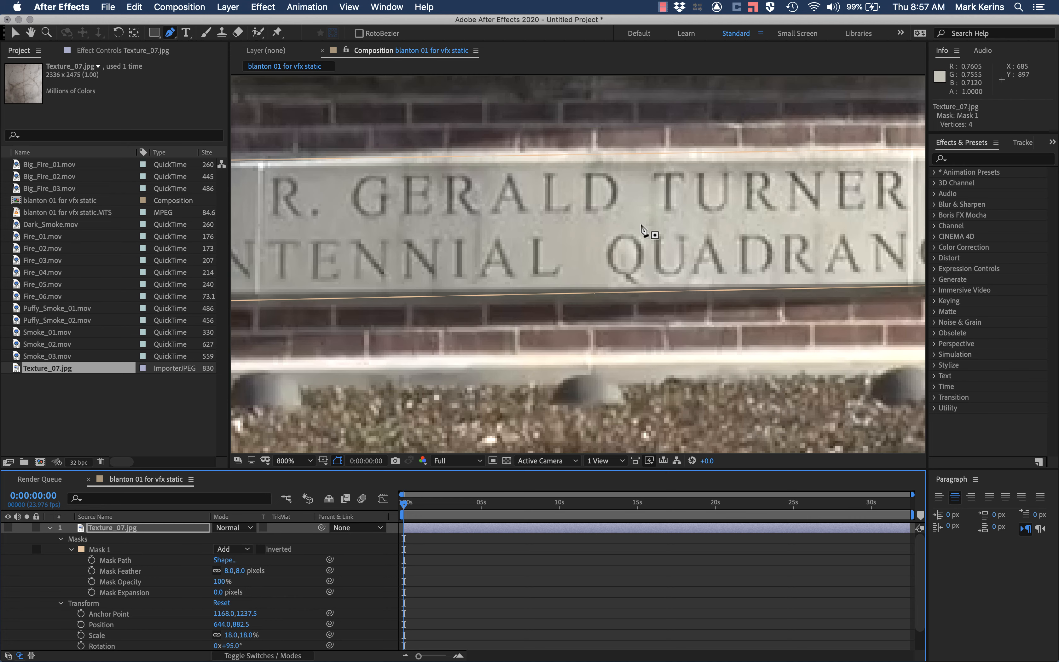
{"action": "scroll", "coordinate": [641, 225], "scroll_direction": "down", "scroll_amount": 3}
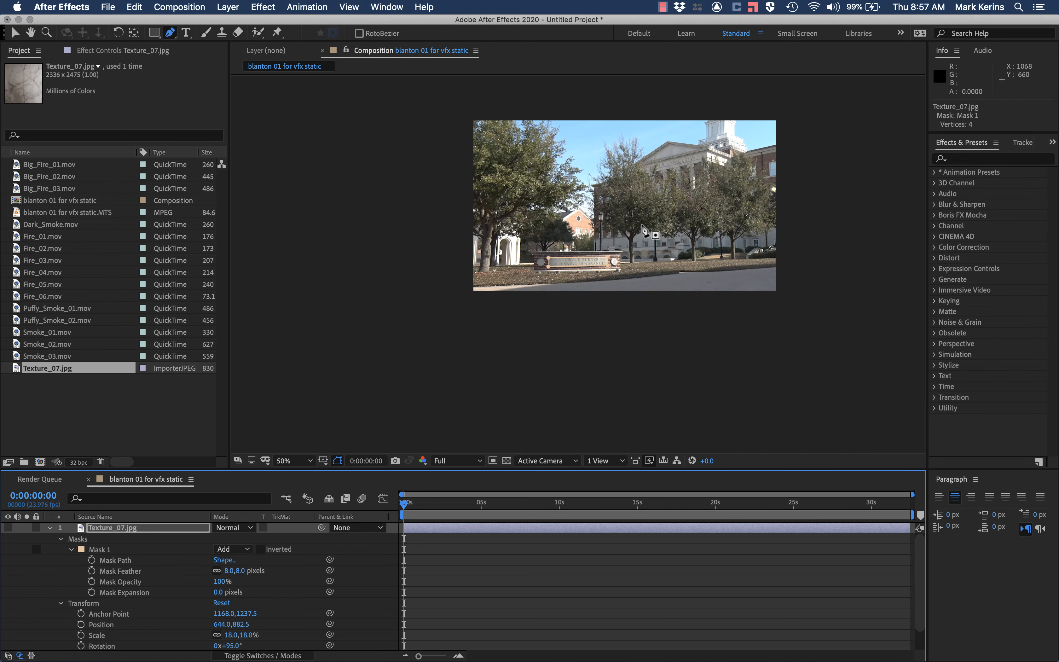
{"action": "scroll", "coordinate": [643, 228], "scroll_direction": "up", "scroll_amount": 3}
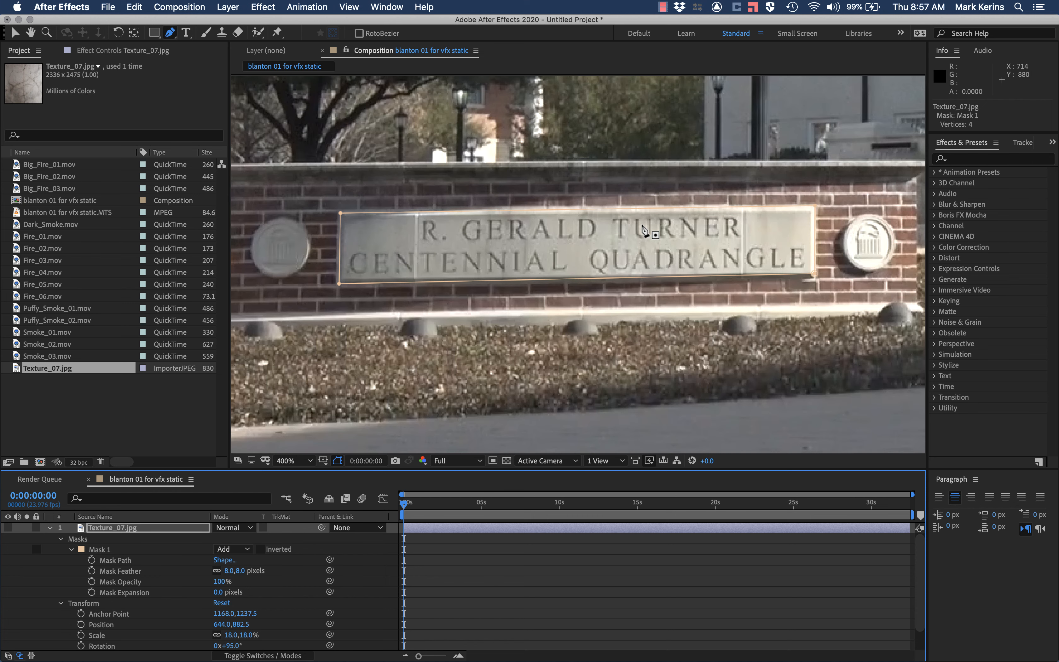
{"action": "scroll", "coordinate": [643, 228], "scroll_direction": "down", "scroll_amount": 2}
{"action": "scroll", "coordinate": [643, 229], "scroll_direction": "up", "scroll_amount": 3}
{"action": "scroll", "coordinate": [696, 234], "scroll_direction": "up", "scroll_amount": 1}
{"action": "key", "text": "comma"}
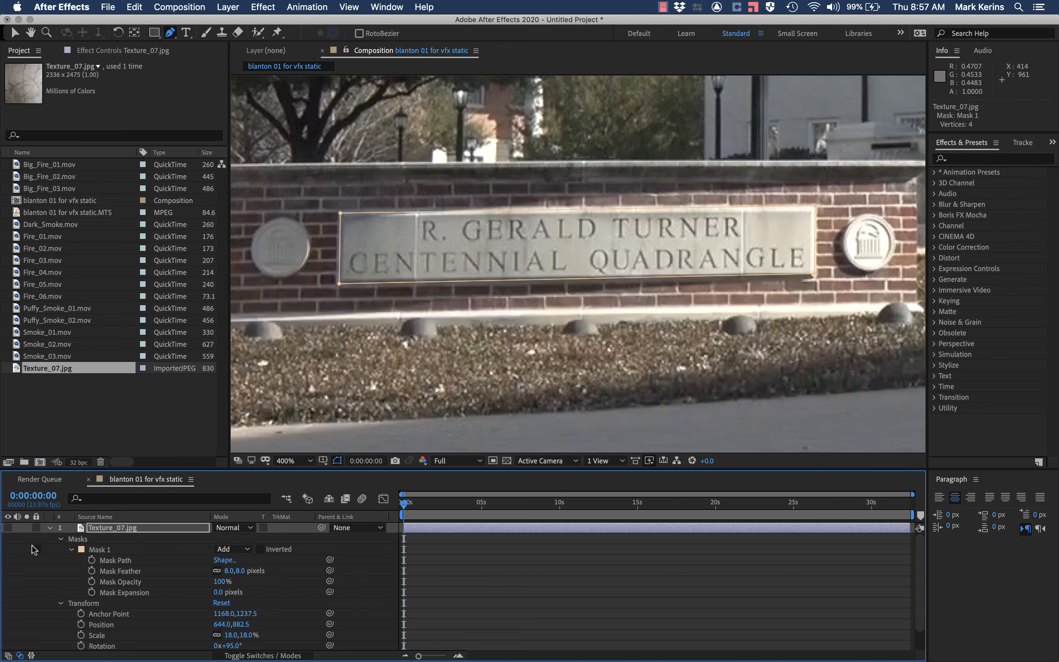
{"action": "left_click", "coordinate": [8, 528]}
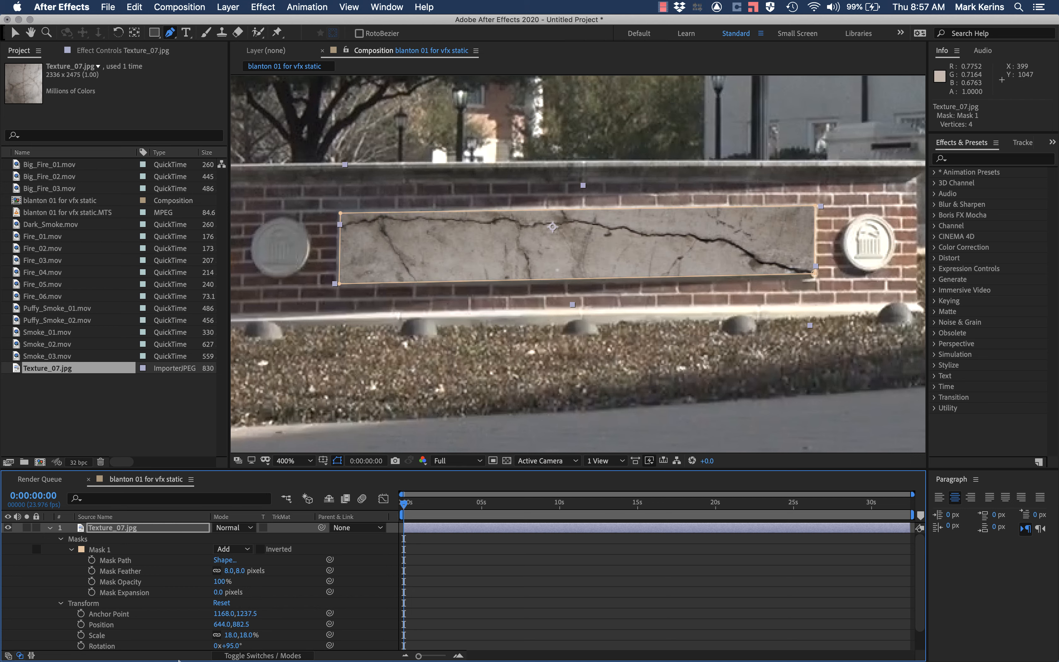
Step: Set the texture layer's opacity to 50% and switch to the Selection tool
{"action": "scroll", "coordinate": [244, 619], "scroll_direction": "down", "scroll_amount": 1}
{"action": "left_click", "coordinate": [222, 634]}
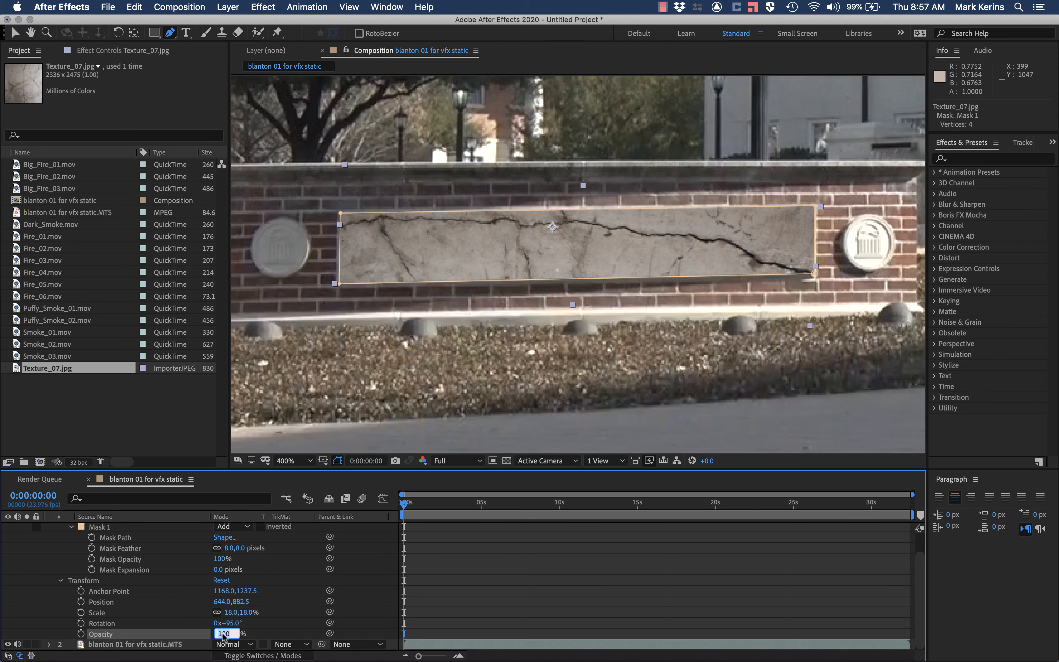
{"action": "type", "text": "50"}
{"action": "key", "text": "Return"}
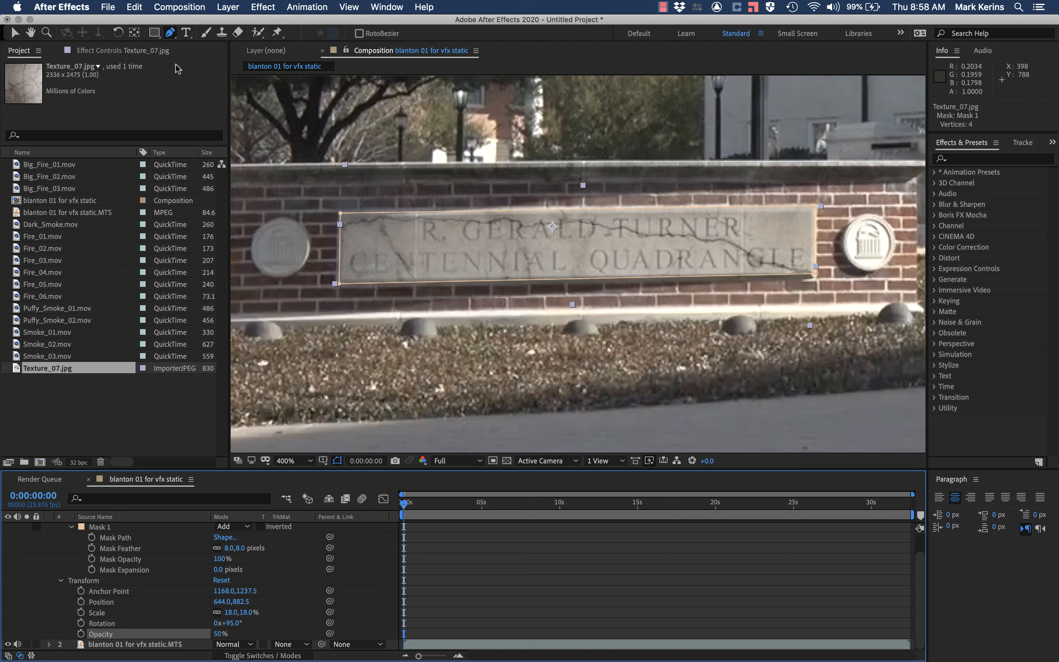
{"action": "key", "text": "v"}
{"action": "left_click", "coordinate": [228, 7]}
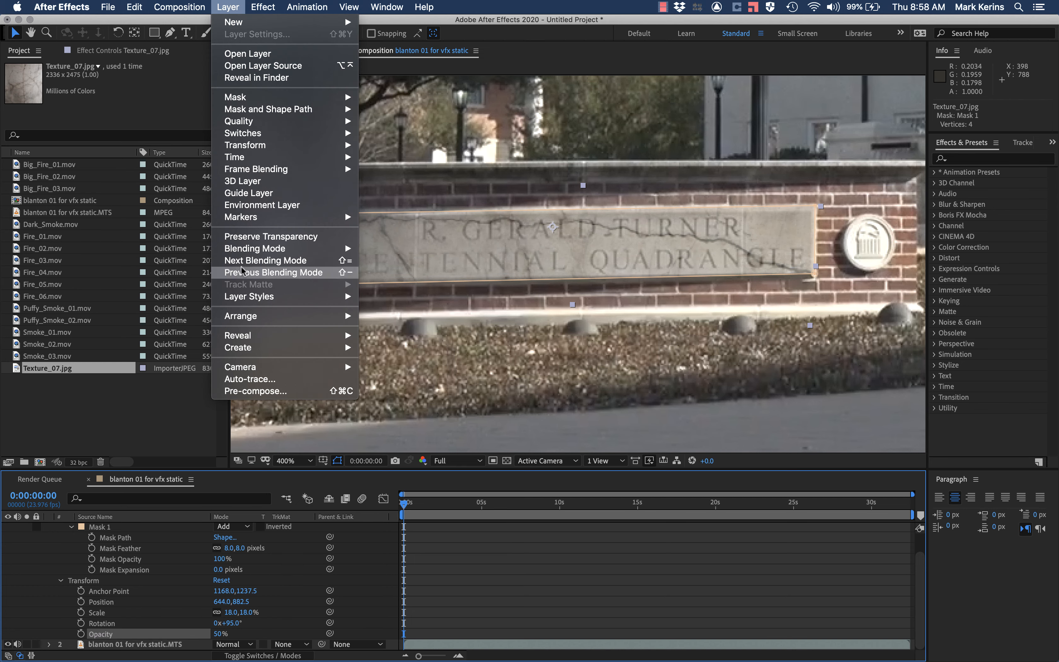
{"action": "mouse_move", "coordinate": [259, 248]}
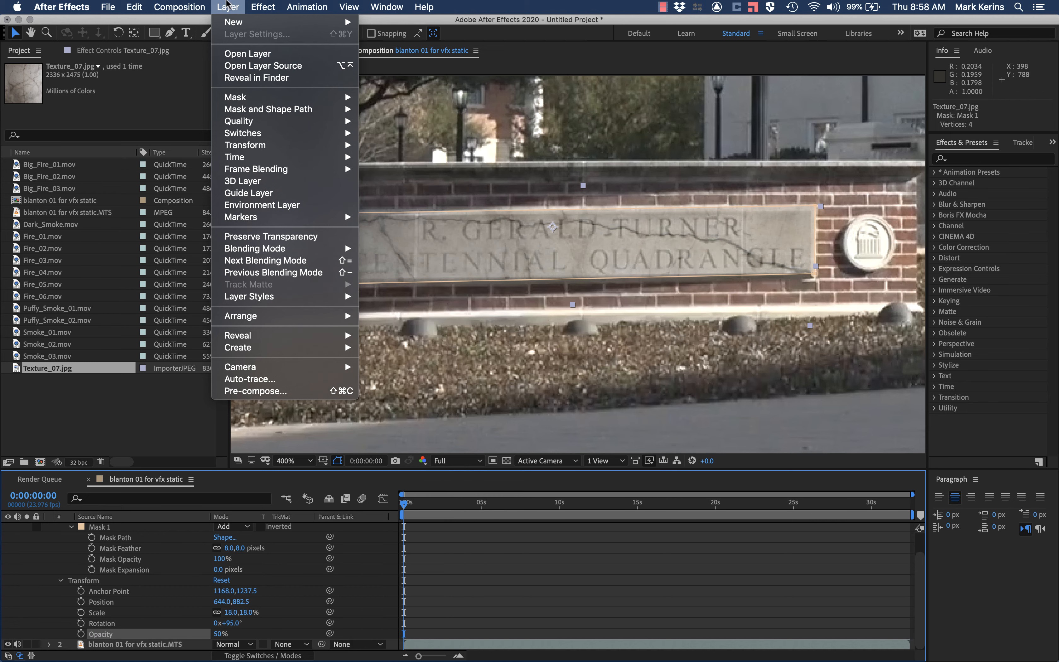
{"action": "left_click", "coordinate": [260, 66]}
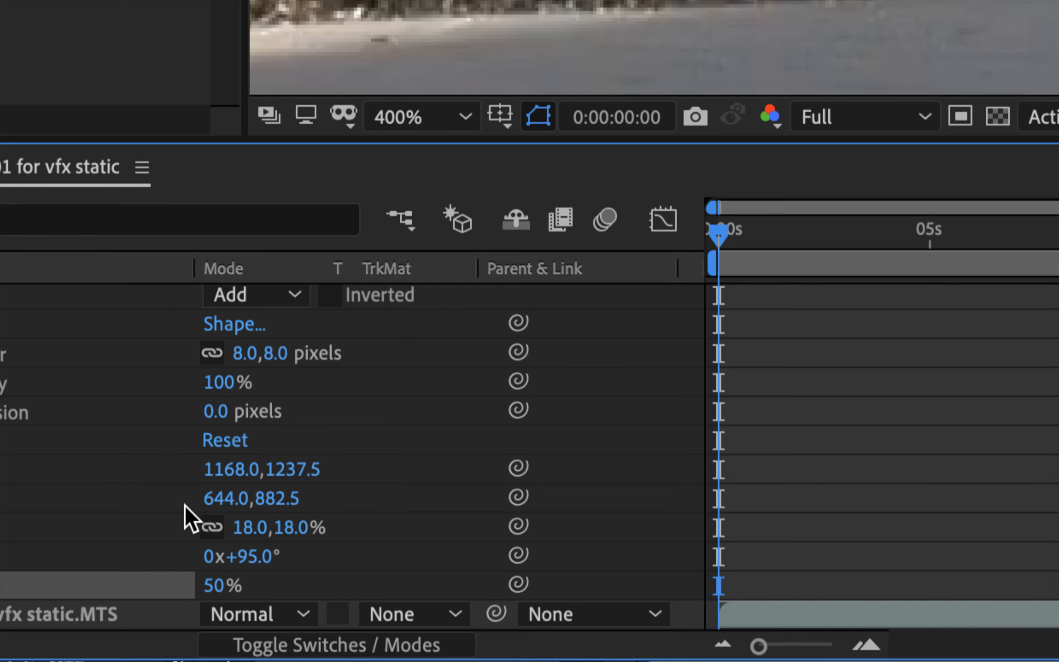
Step: Collapse the Texture_07.jpg layer's properties and display the blending mode column for the timeline layers
{"action": "left_click", "coordinate": [279, 630]}
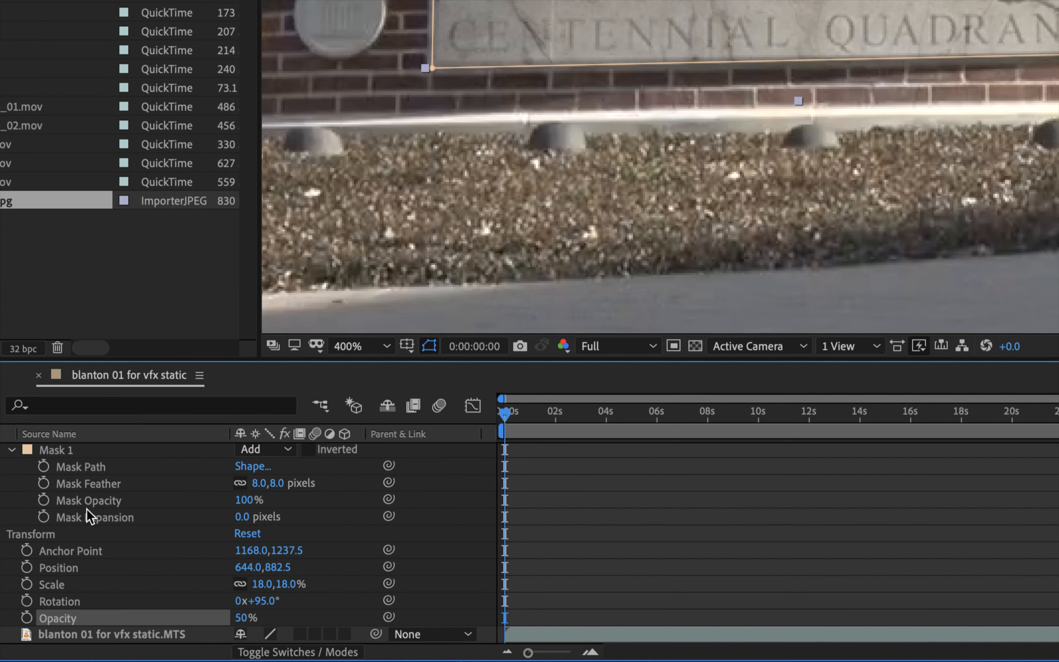
{"action": "scroll", "coordinate": [31, 473], "scroll_direction": "up", "scroll_amount": 2}
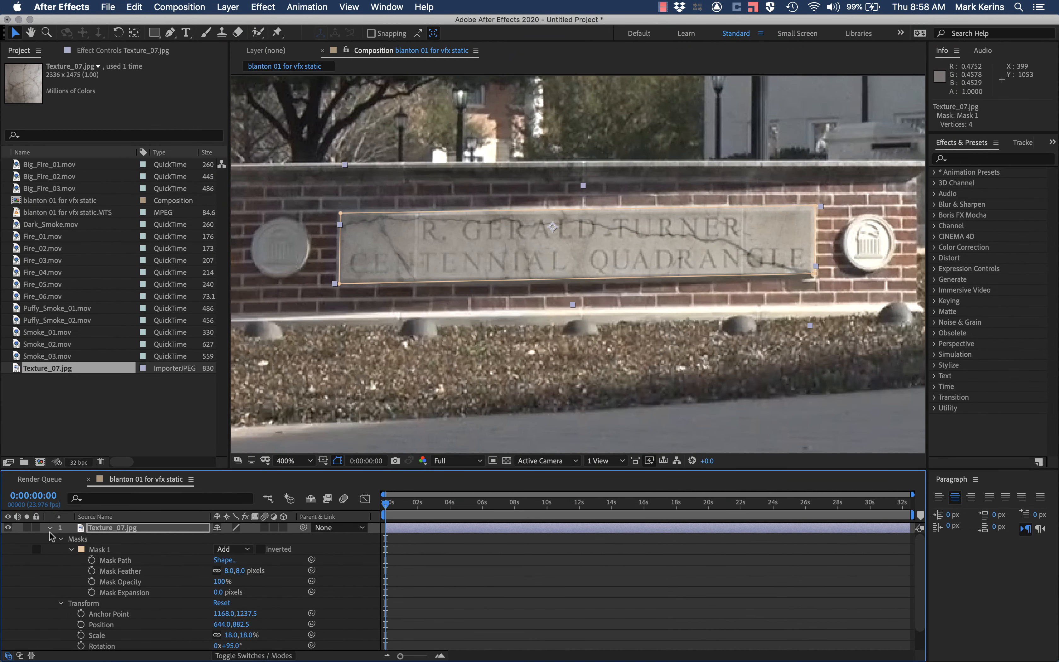
{"action": "left_click", "coordinate": [50, 529]}
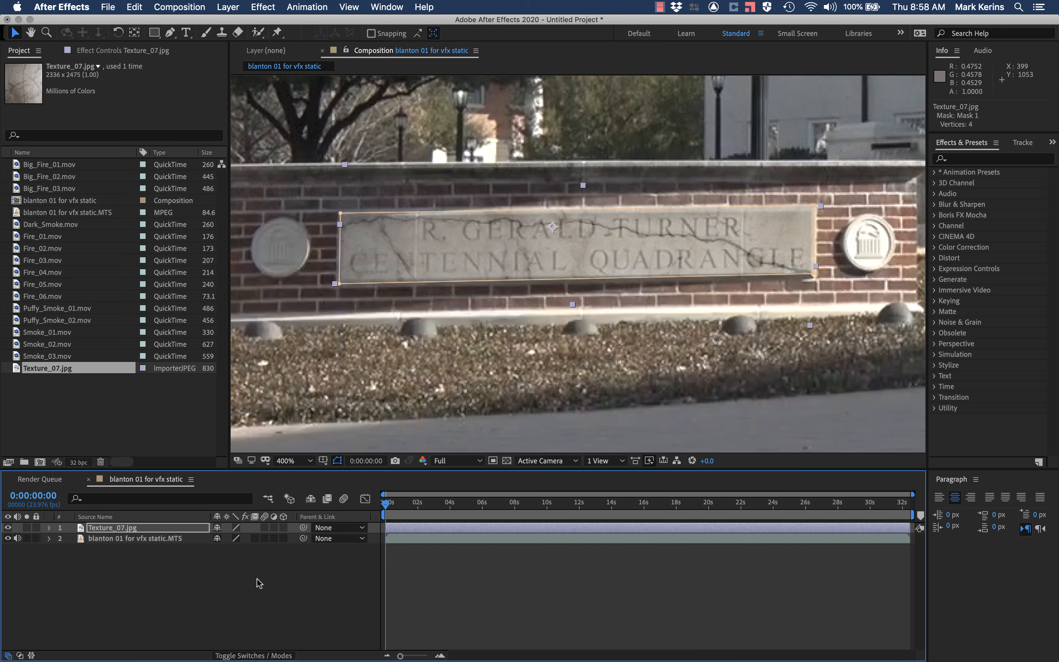
{"action": "left_click", "coordinate": [253, 656]}
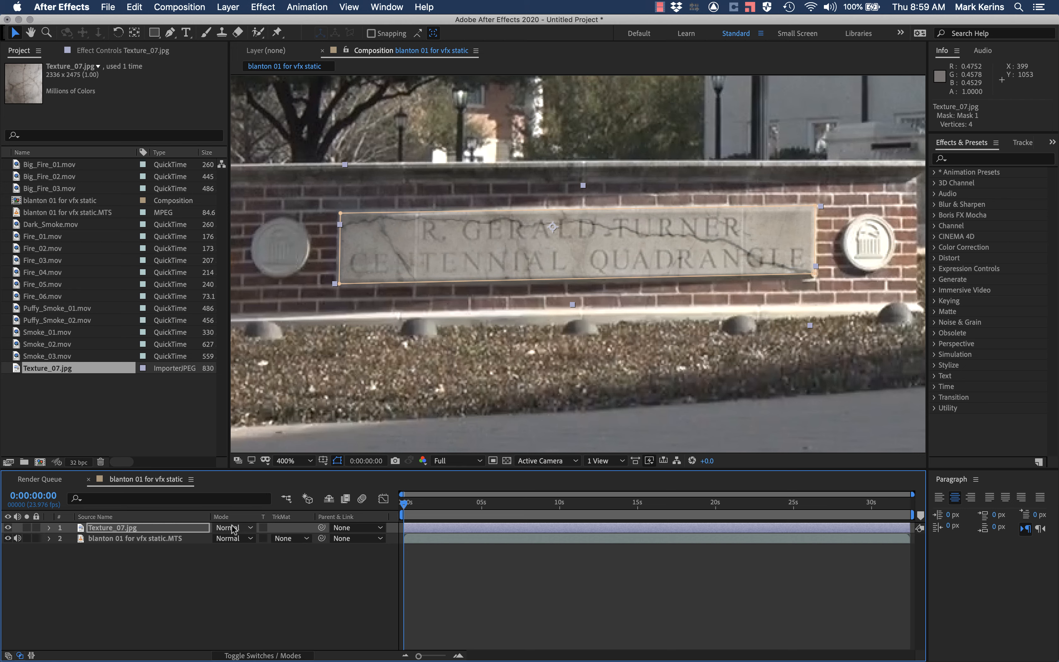
Step: Set the Texture_07.jpg layer's opacity to 100% and collapse its properties again
{"action": "left_click", "coordinate": [47, 531]}
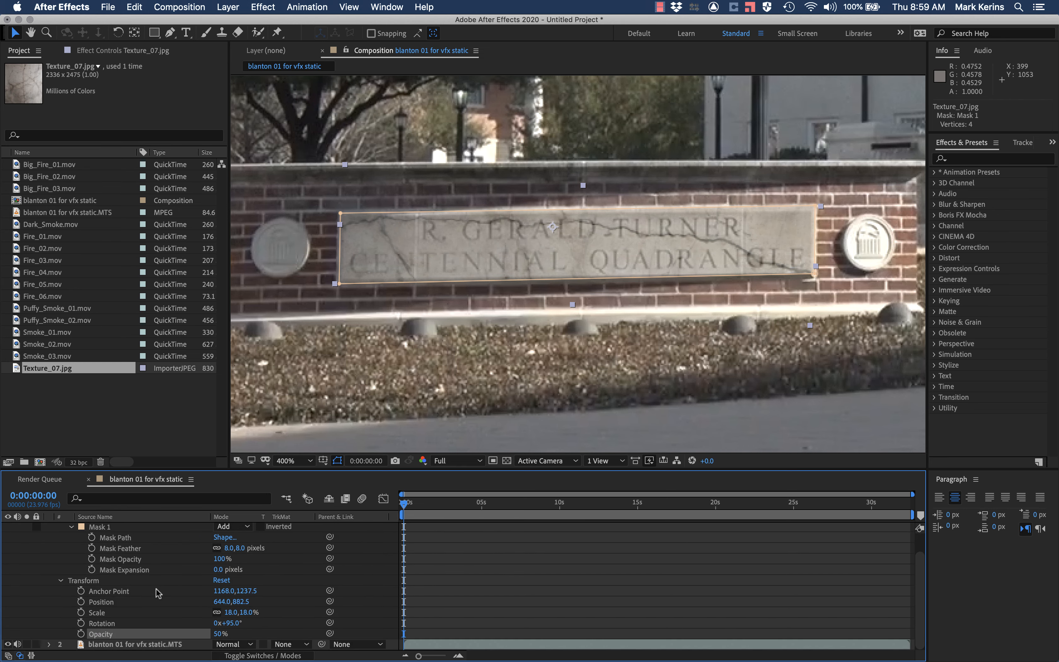
{"action": "scroll", "coordinate": [160, 594], "scroll_direction": "down", "scroll_amount": 2}
{"action": "left_click", "coordinate": [218, 634]}
{"action": "type", "text": "100"}
{"action": "key", "text": "Return"}
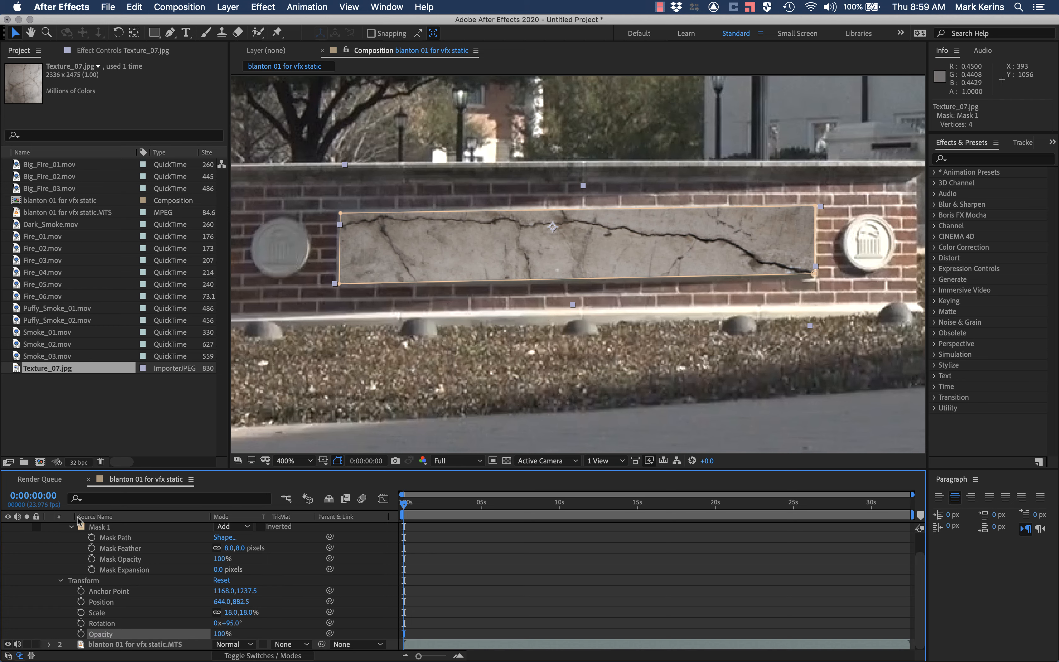
{"action": "scroll", "coordinate": [62, 533], "scroll_direction": "up", "scroll_amount": 2}
{"action": "left_click", "coordinate": [48, 528]}
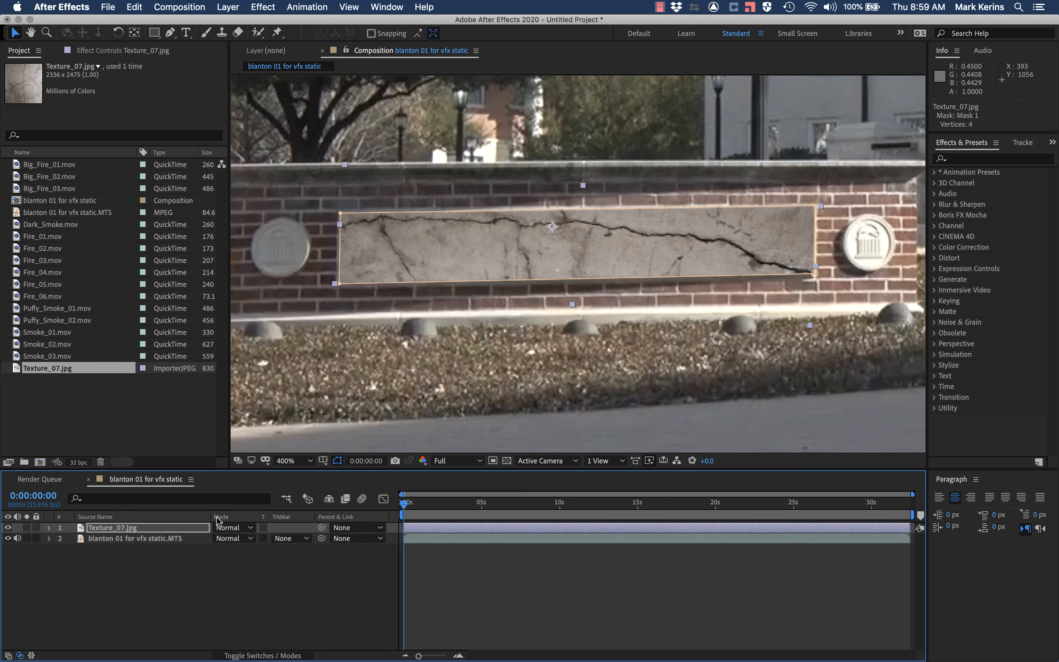
Step: Look over the texture layer's available blending modes, and switch to Chrome to read the article's normal, subtractive and additive mode sections
{"action": "left_click", "coordinate": [234, 528]}
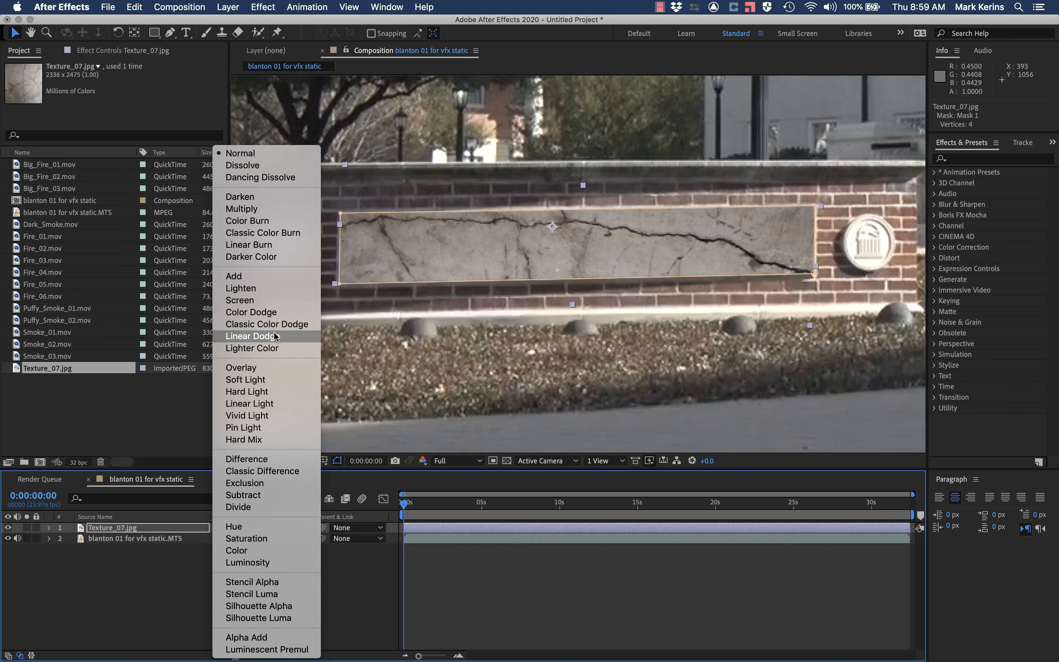
{"action": "left_click", "coordinate": [523, 396]}
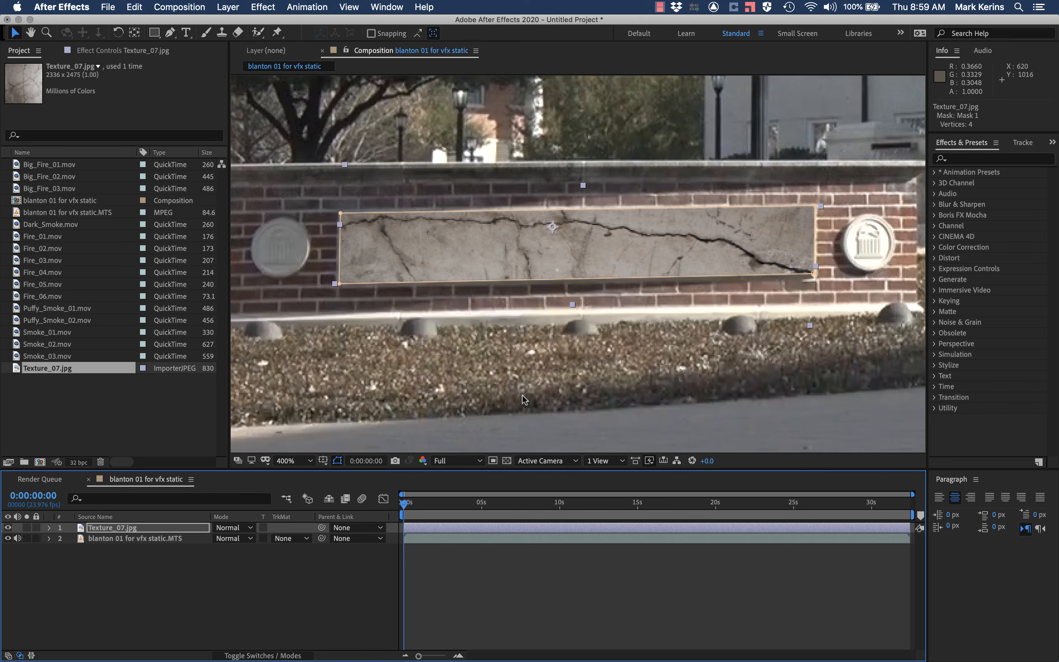
{"action": "key", "text": "super+Tab"}
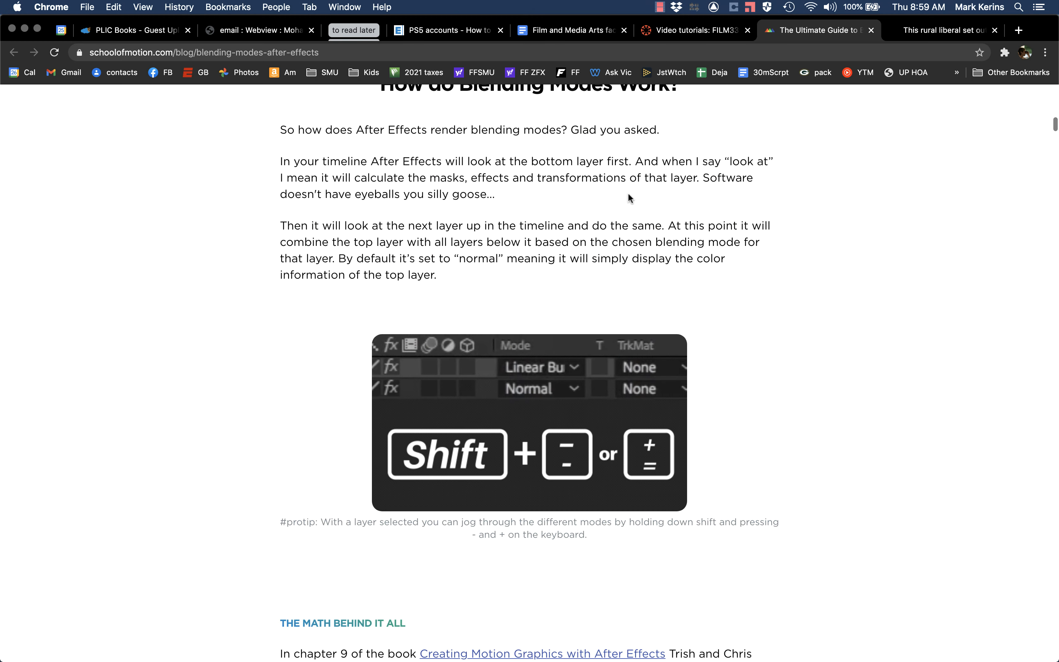
{"action": "scroll", "coordinate": [629, 197], "scroll_direction": "down", "scroll_amount": 20}
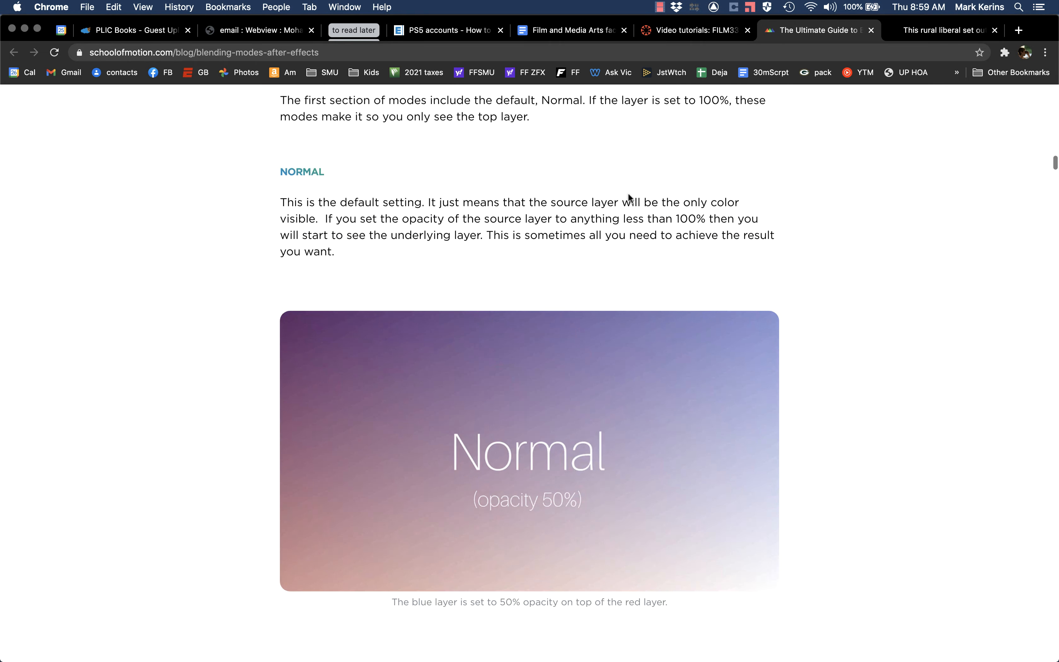
{"action": "scroll", "coordinate": [628, 195], "scroll_direction": "down", "scroll_amount": 20}
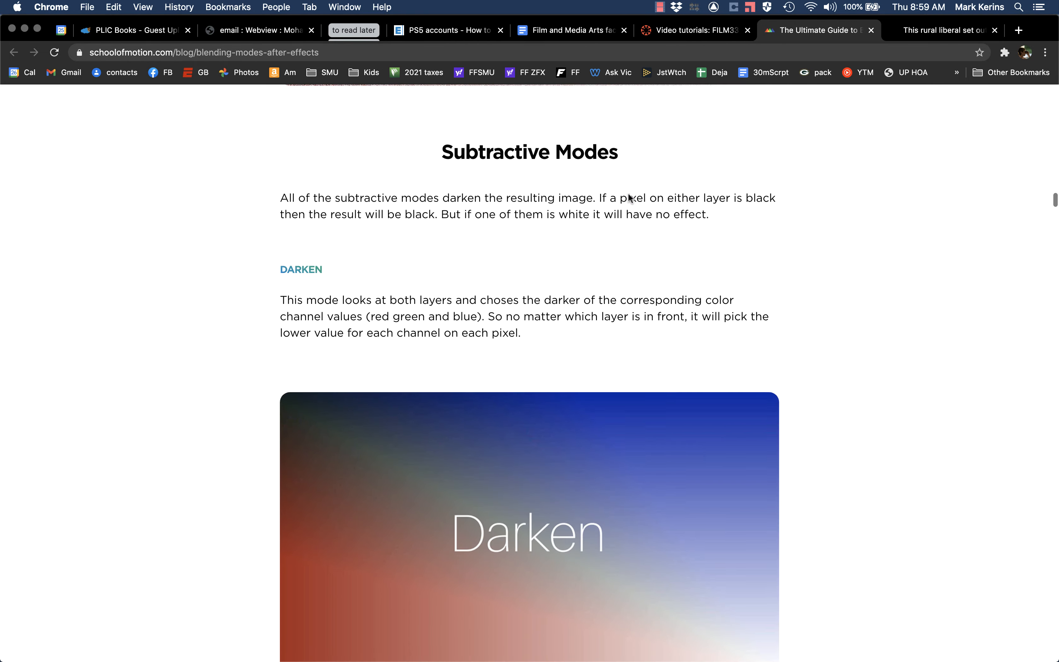
{"action": "scroll", "coordinate": [483, 332], "scroll_direction": "down", "scroll_amount": 12}
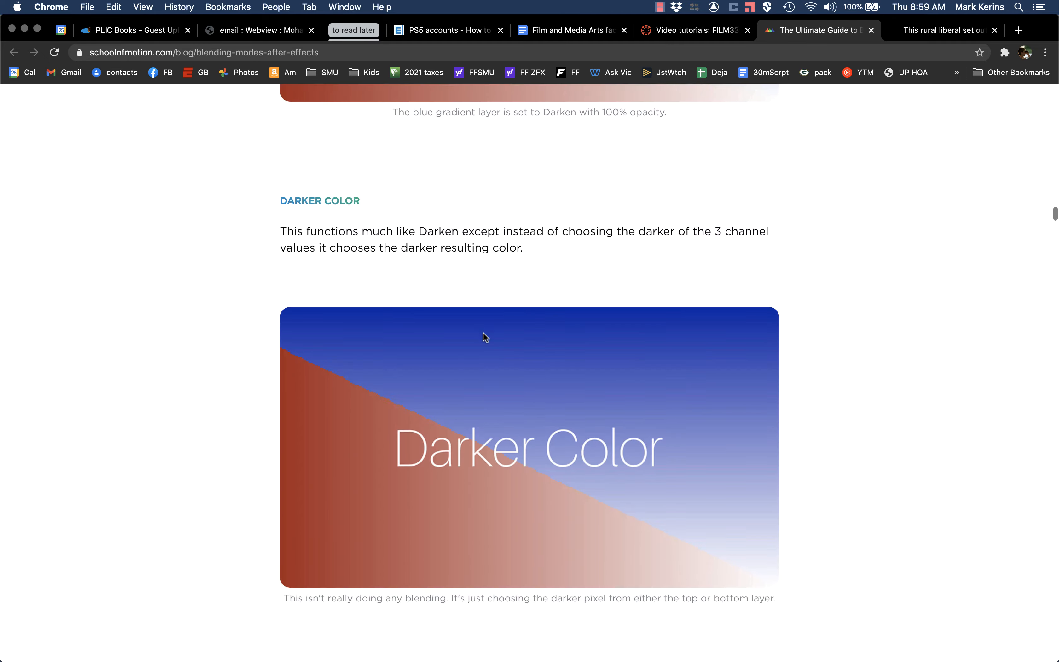
{"action": "scroll", "coordinate": [483, 333], "scroll_direction": "down", "scroll_amount": 15}
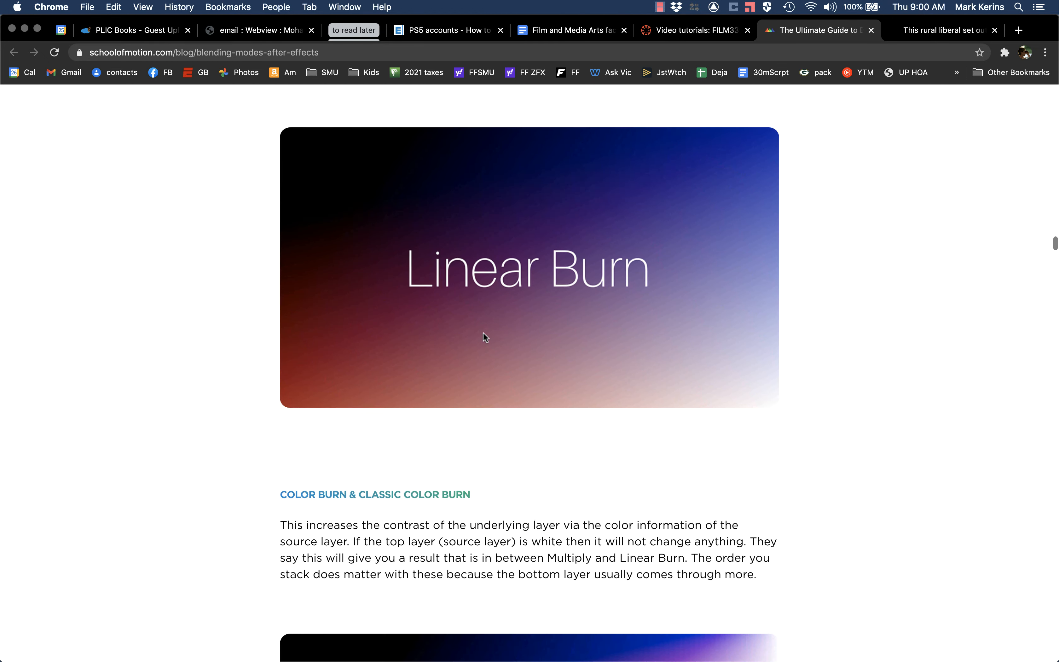
{"action": "scroll", "coordinate": [483, 332], "scroll_direction": "down", "scroll_amount": 14}
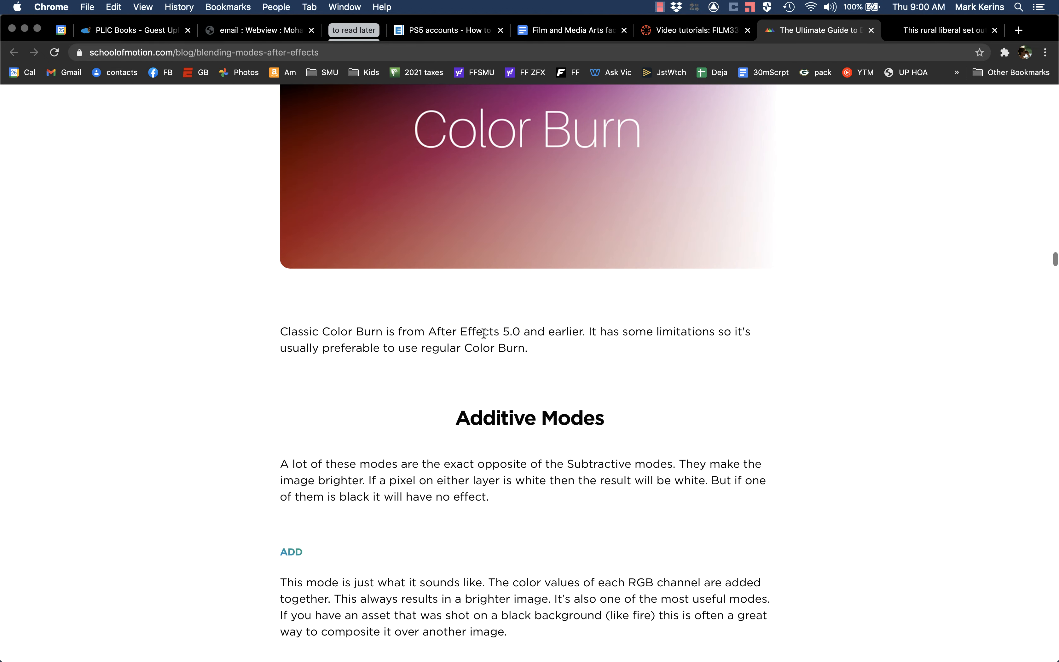
Step: Switch back to After Effects and set the Texture_07.jpg layer's blending mode to Add
{"action": "key", "text": "super+Tab"}
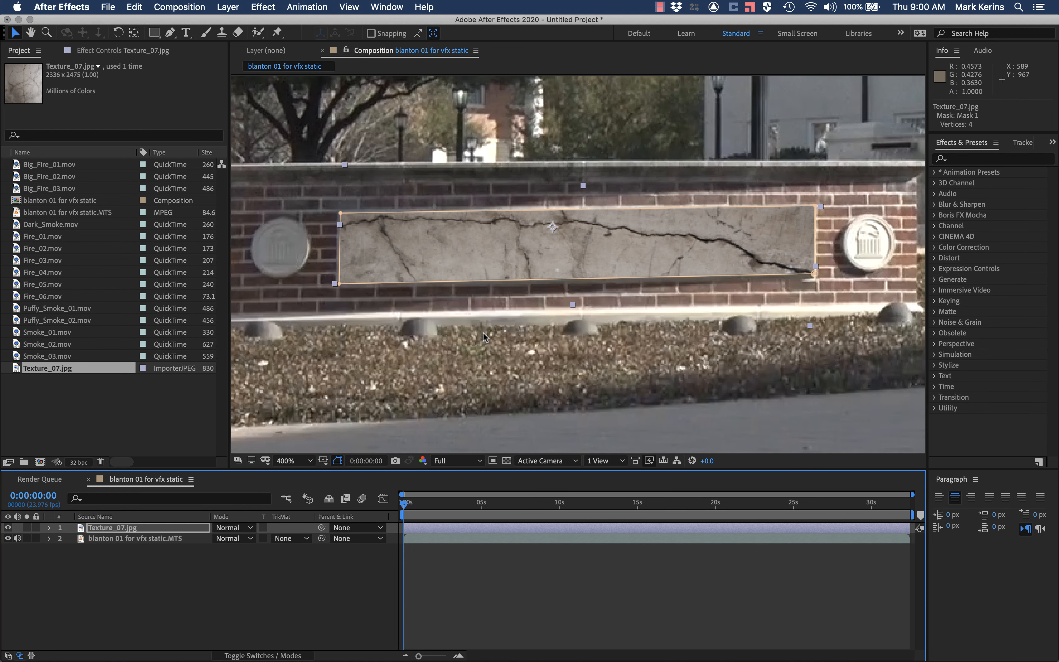
{"action": "left_click", "coordinate": [233, 531]}
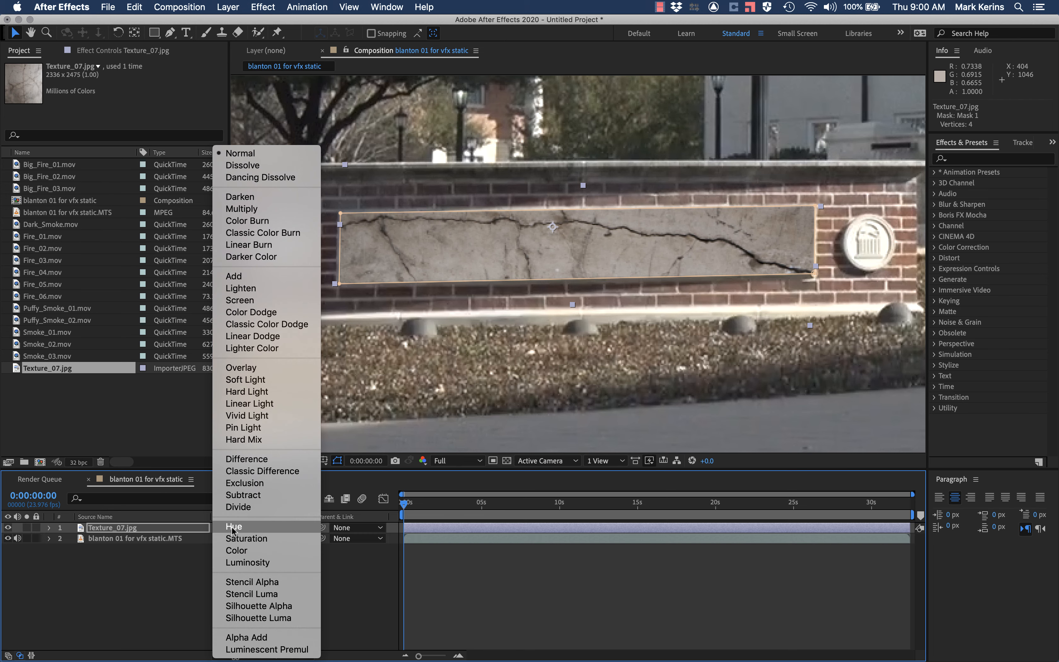
{"action": "left_click", "coordinate": [233, 276]}
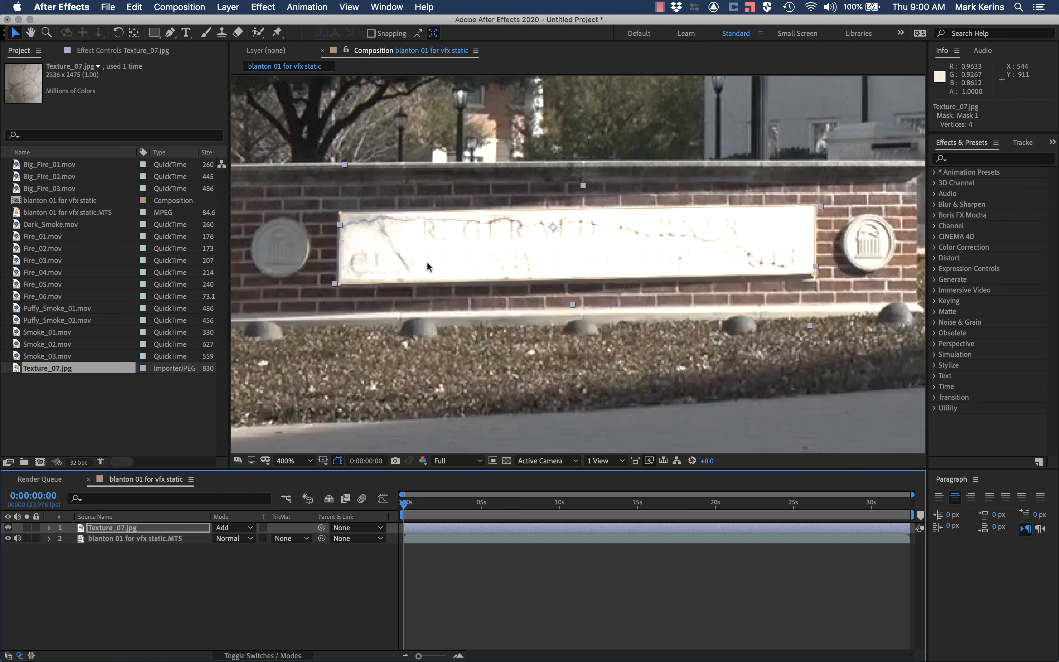
Step: Try the Color Dodge blending mode on the texture layer, and set the mode back to Add
{"action": "left_click", "coordinate": [235, 530]}
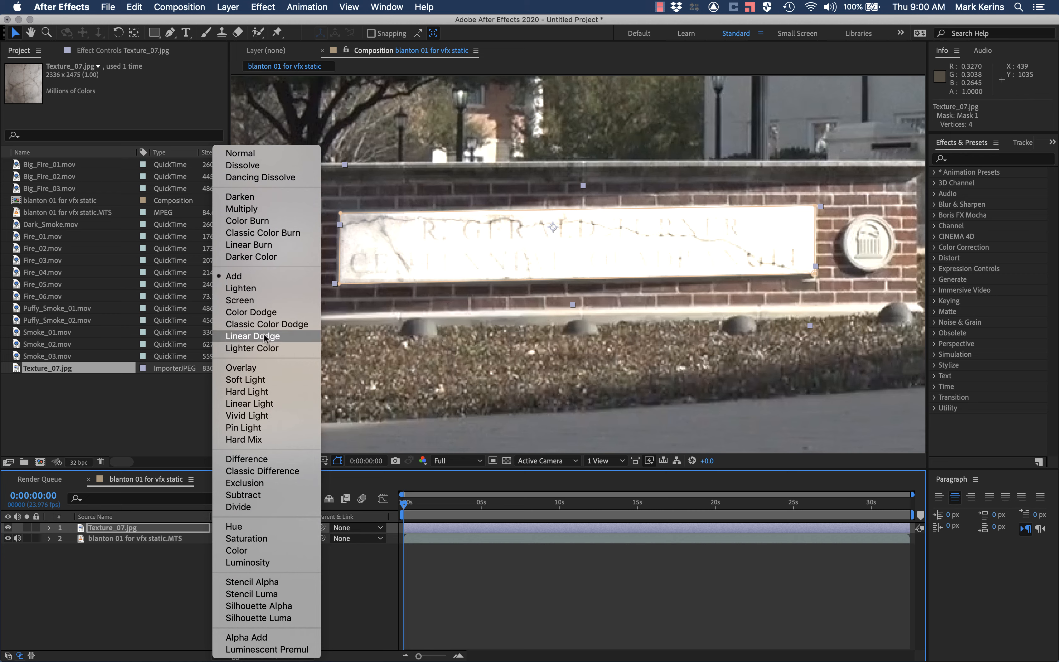
{"action": "left_click", "coordinate": [263, 314]}
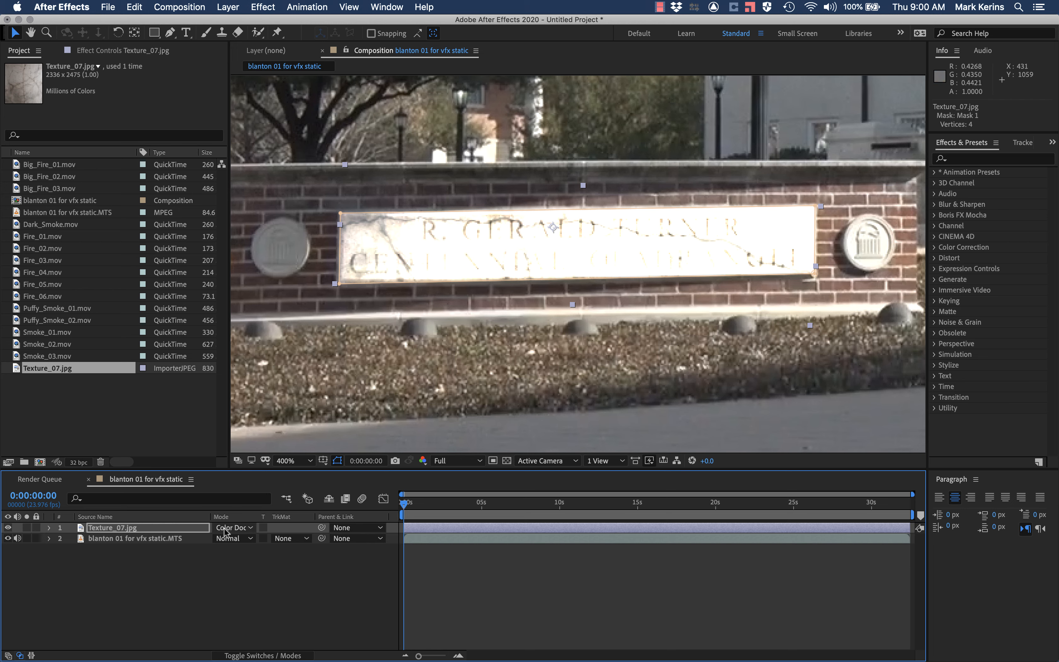
{"action": "left_click", "coordinate": [233, 527]}
{"action": "left_click", "coordinate": [272, 276]}
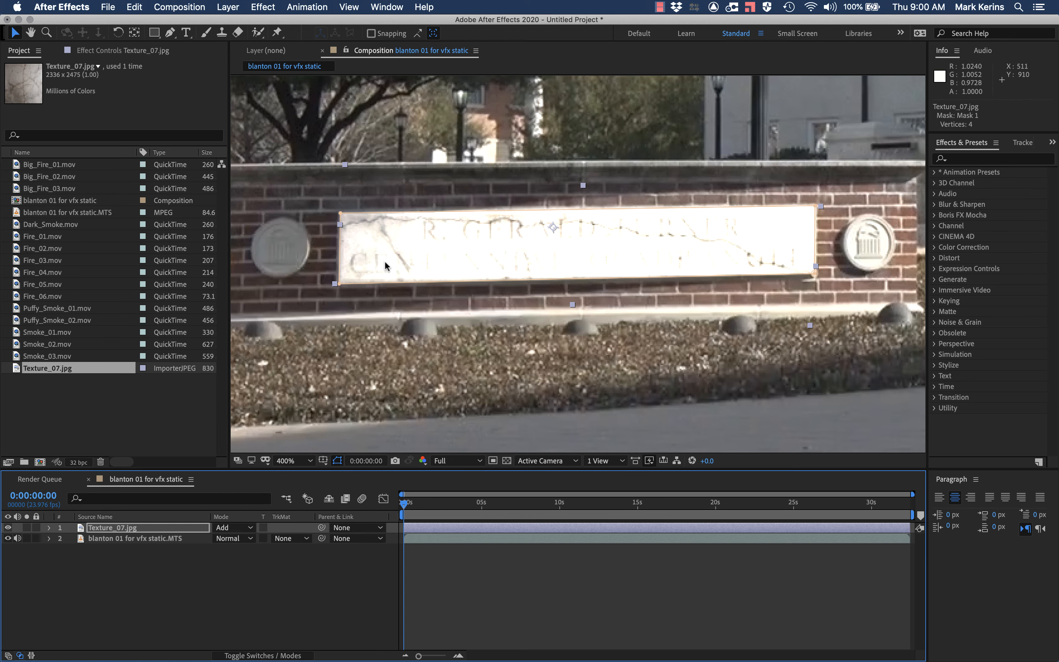
Step: Hide and reshow the texture layer and the sign footage layer in turn to examine each image on its own
{"action": "left_click", "coordinate": [8, 528]}
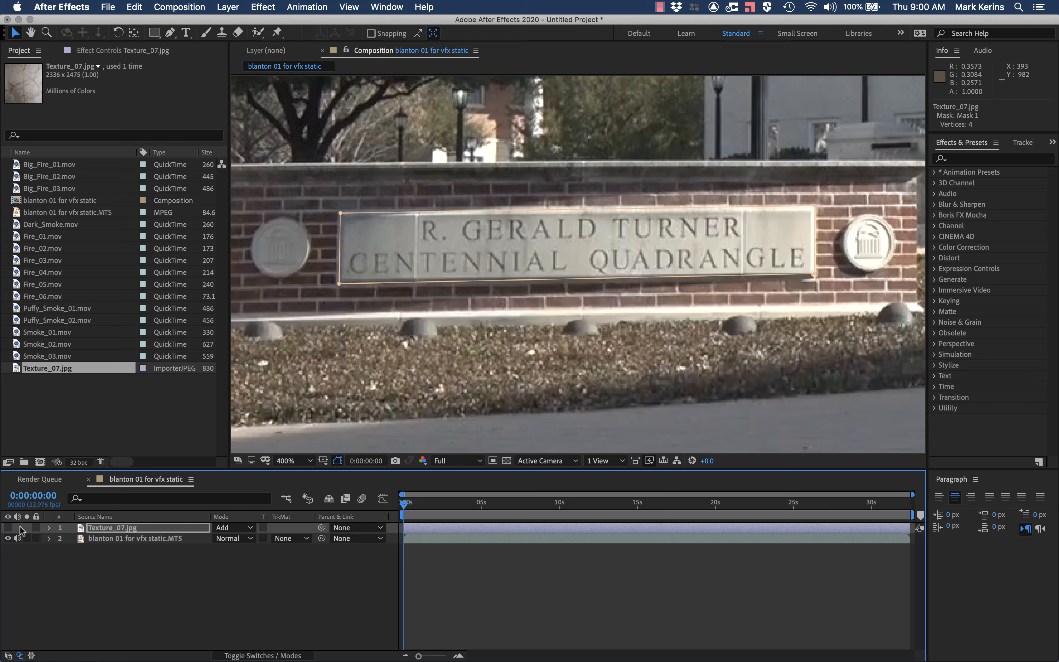
{"action": "left_click", "coordinate": [8, 529]}
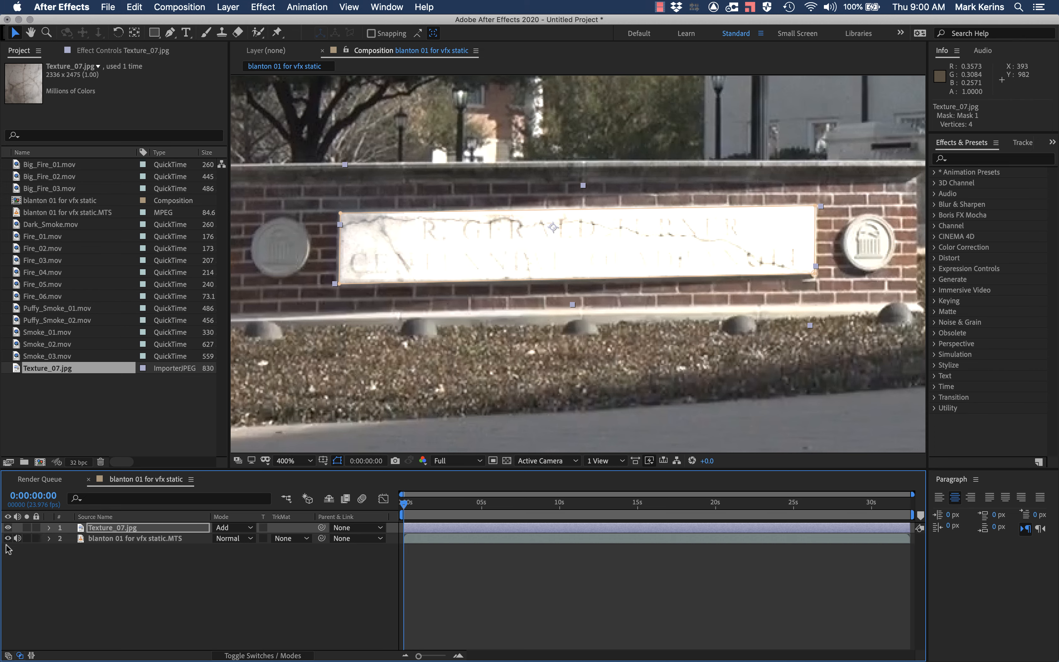
{"action": "left_click", "coordinate": [8, 539]}
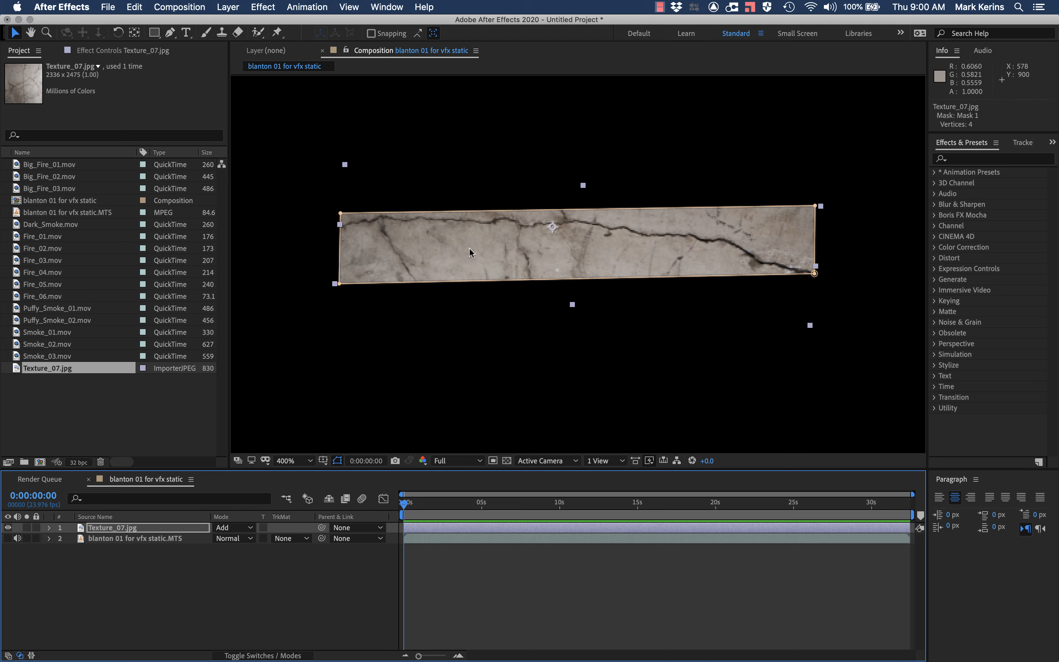
{"action": "left_click", "coordinate": [8, 538]}
Step: Set the Texture_07.jpg layer's blending mode to Darken, and toggle each layer's visibility off and on to compare the source images
{"action": "left_click", "coordinate": [221, 528]}
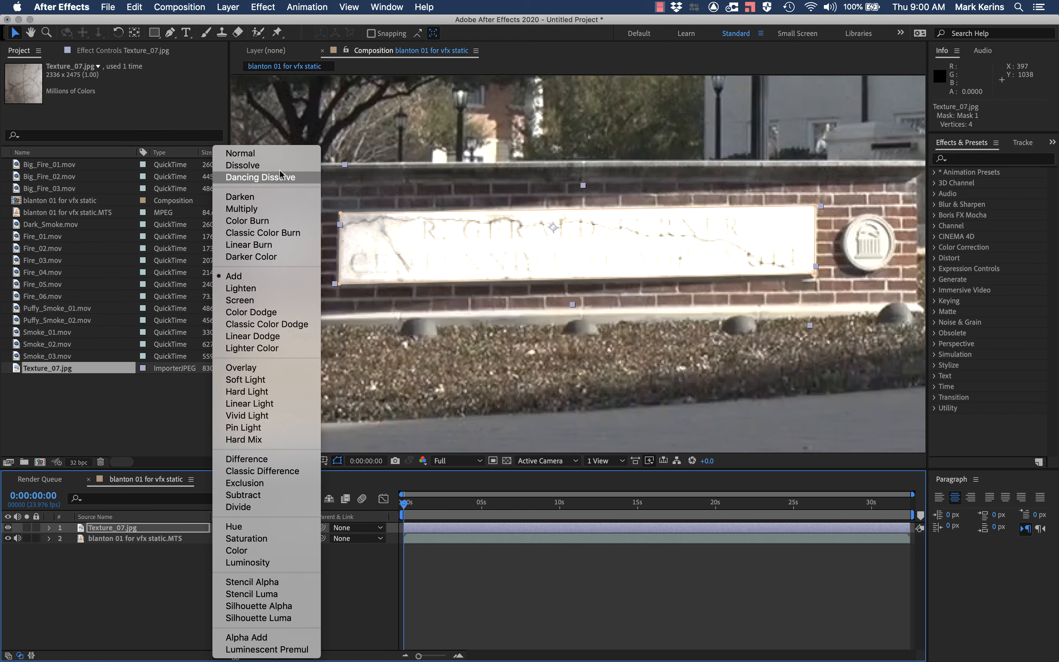
{"action": "left_click", "coordinate": [274, 197]}
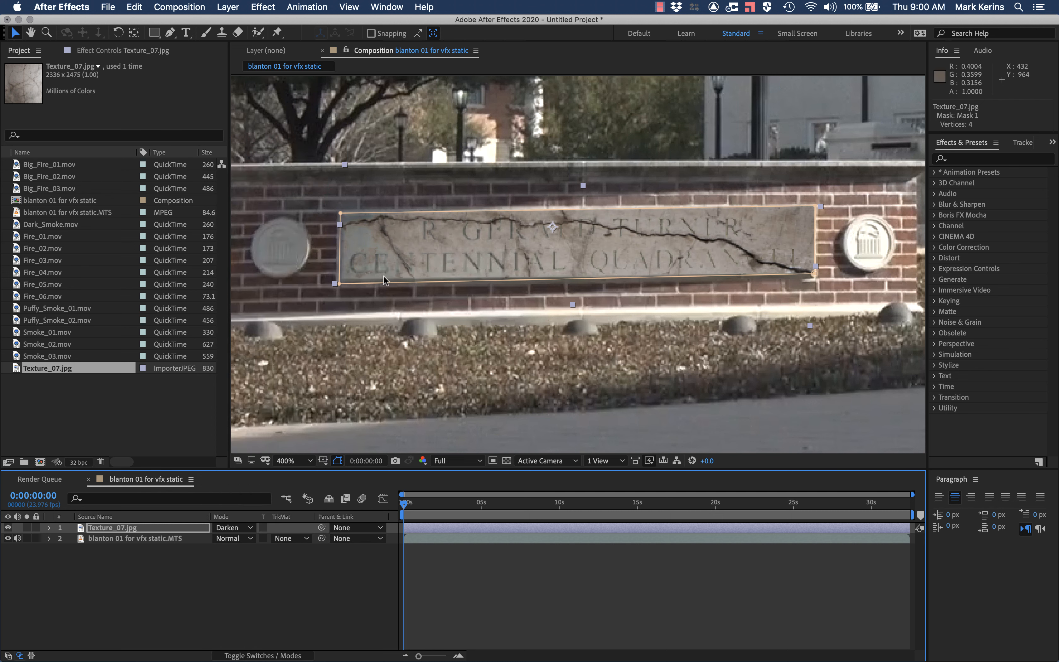
{"action": "left_click", "coordinate": [8, 528]}
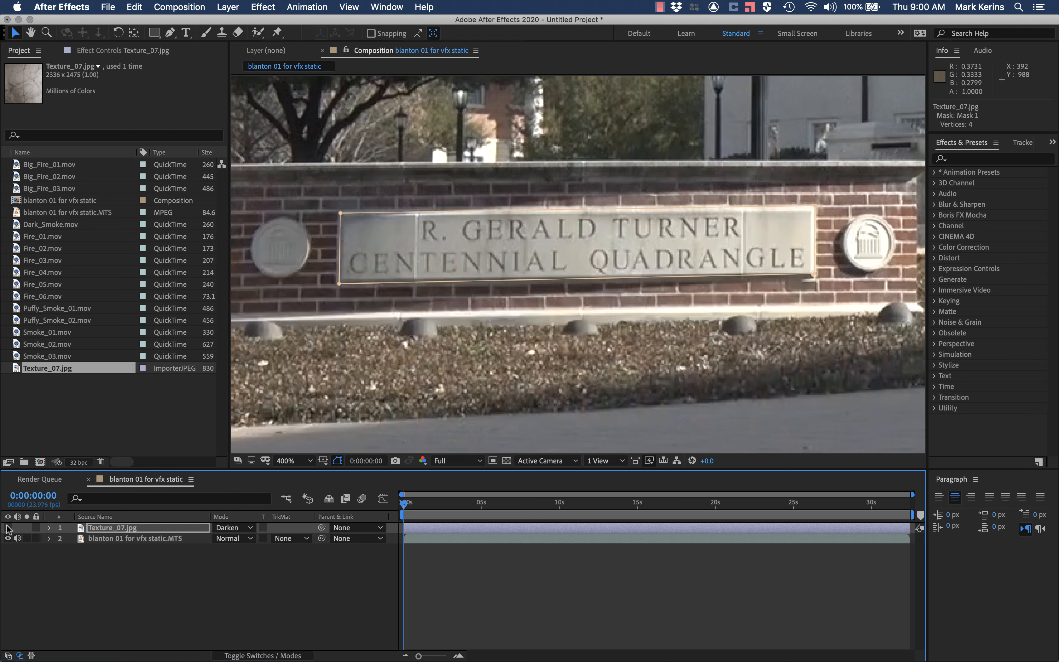
{"action": "left_click", "coordinate": [8, 528]}
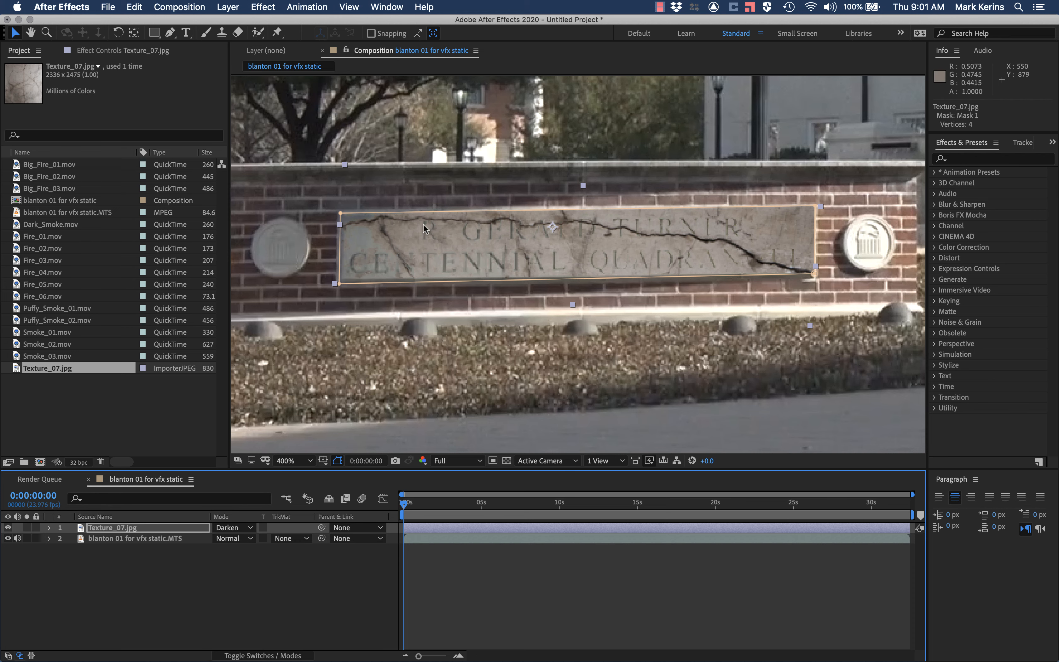
{"action": "left_click", "coordinate": [8, 539]}
{"action": "left_click", "coordinate": [8, 539]}
Step: Switch to Chrome and read the Darken mode's explanation in the blending modes article
{"action": "key", "text": "super+Tab"}
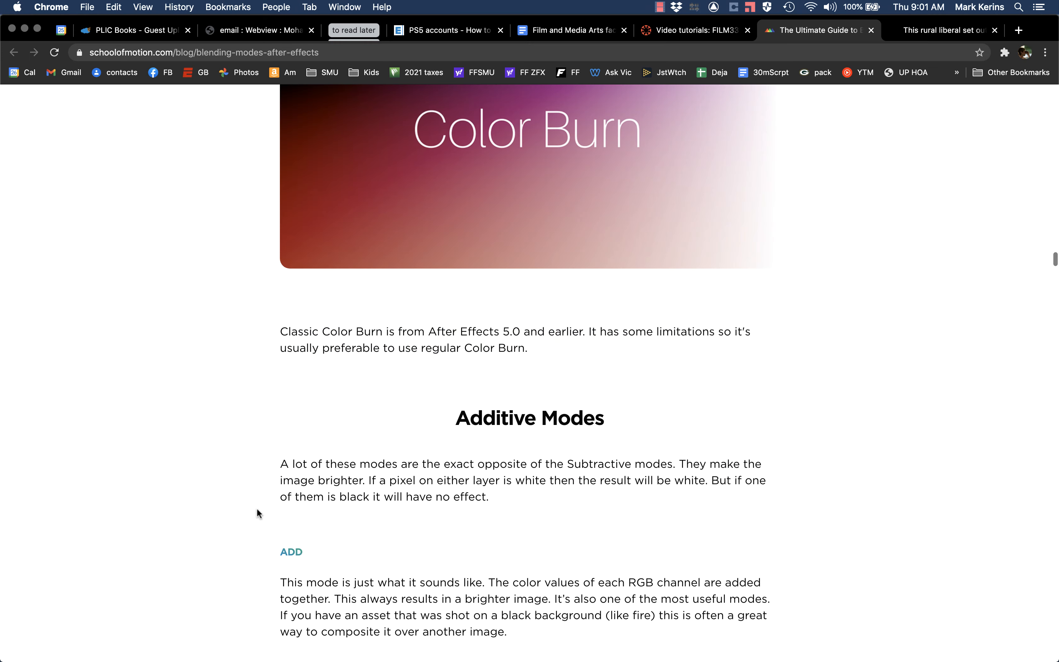
{"action": "scroll", "coordinate": [257, 510], "scroll_direction": "down", "scroll_amount": 20}
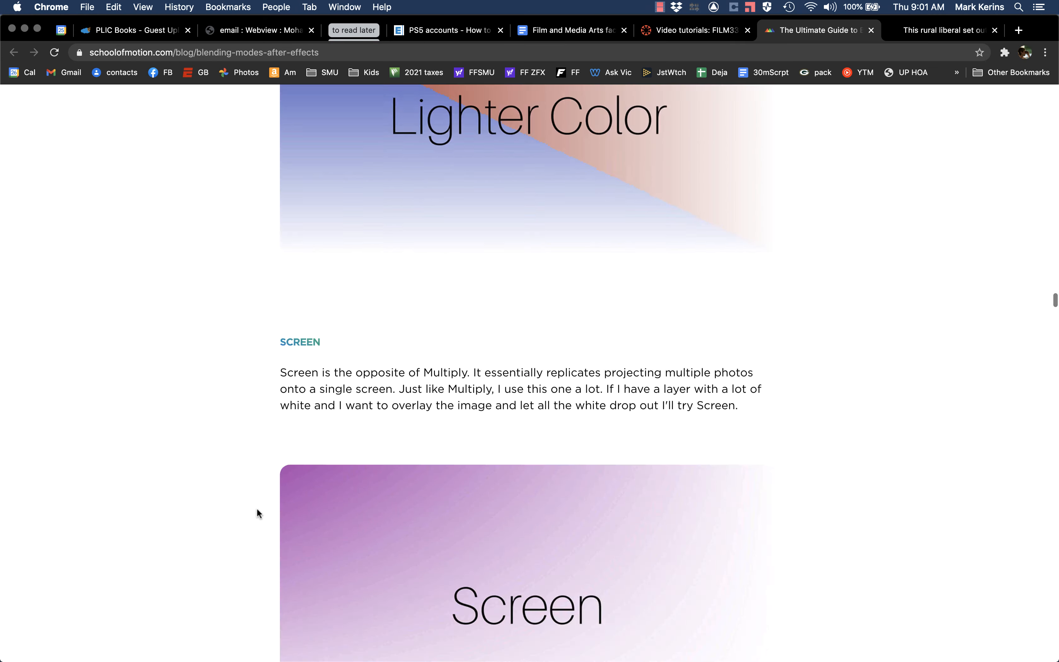
{"action": "scroll", "coordinate": [256, 508], "scroll_direction": "down", "scroll_amount": 10}
{"action": "scroll", "coordinate": [257, 492], "scroll_direction": "up", "scroll_amount": 20}
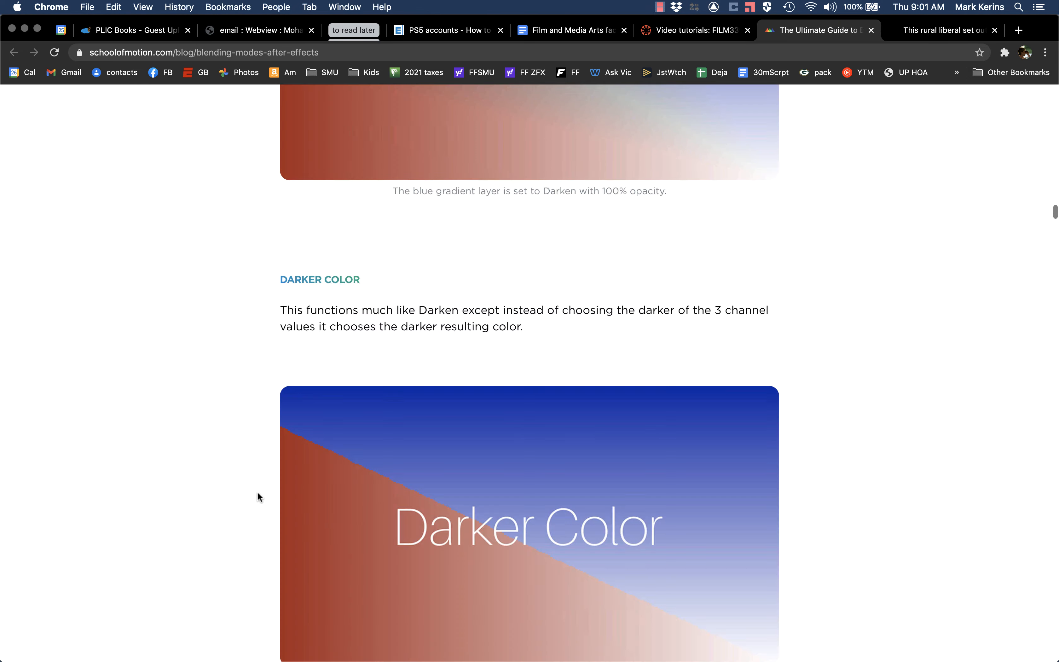
{"action": "scroll", "coordinate": [258, 492], "scroll_direction": "down", "scroll_amount": 3}
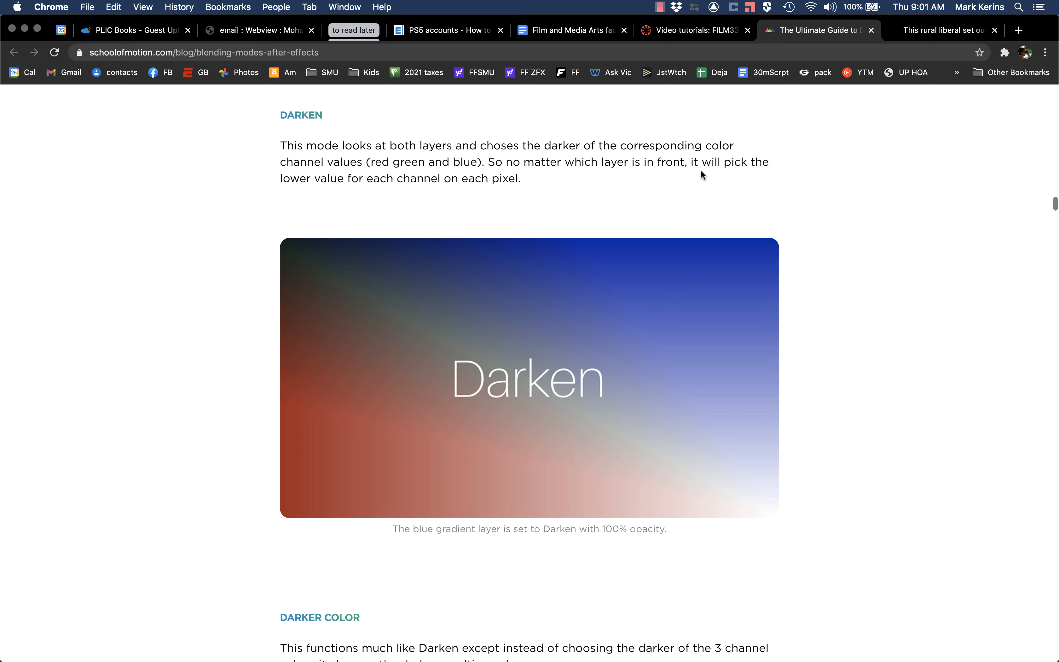
Step: Switch back to After Effects and examine the darkened lettering and cracks on the plaque at 1600% and 800% magnification
{"action": "key", "text": "super+Tab"}
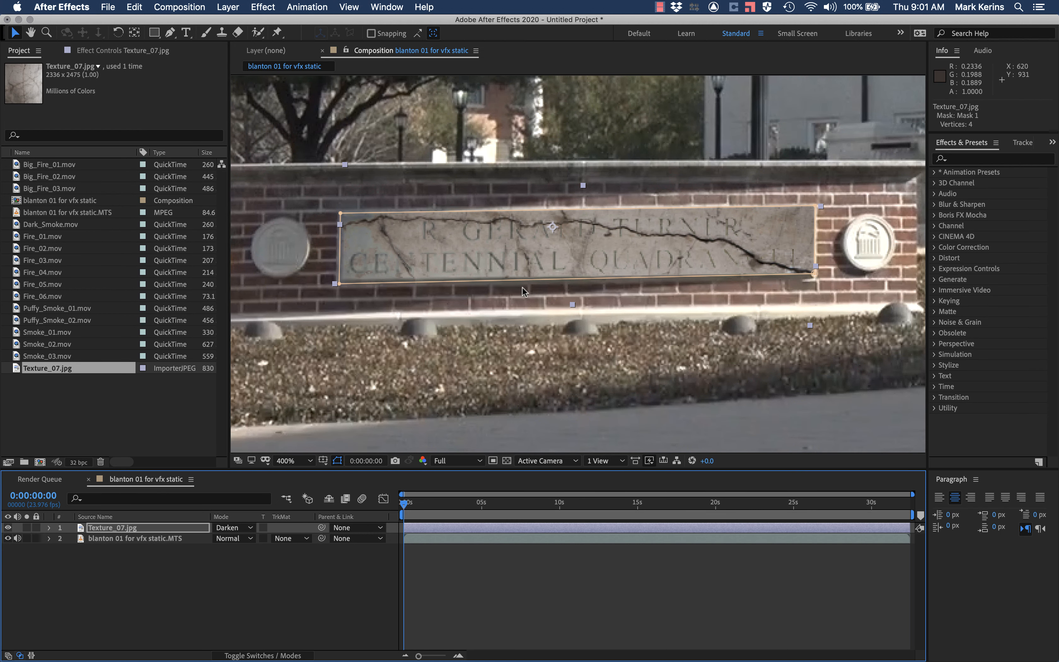
{"action": "key", "text": "period"}
{"action": "key", "text": "period"}
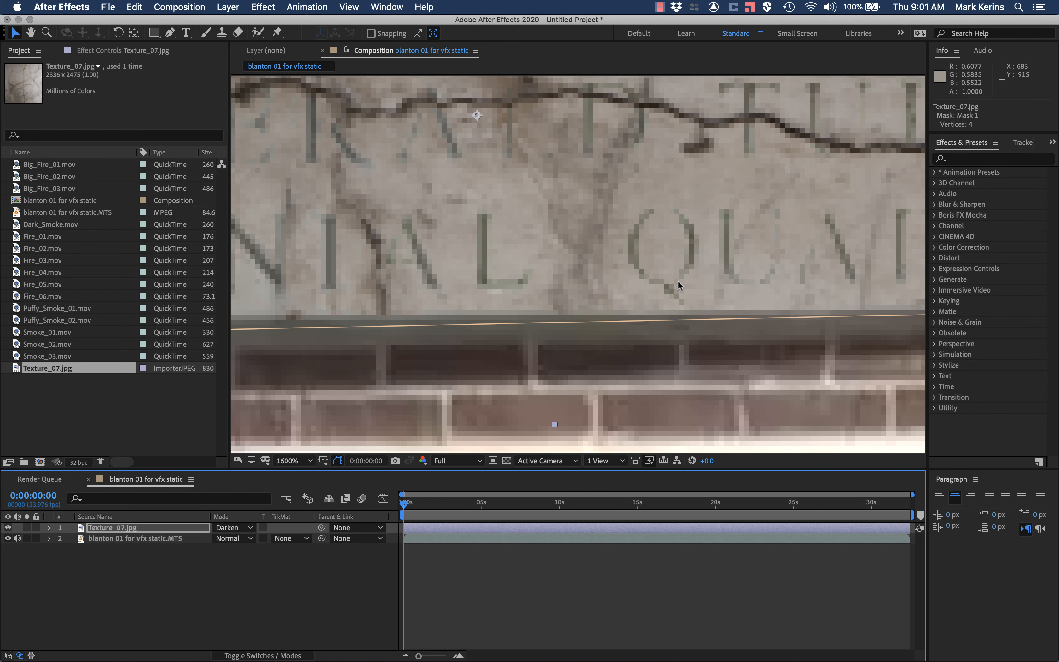
{"action": "key", "text": "comma"}
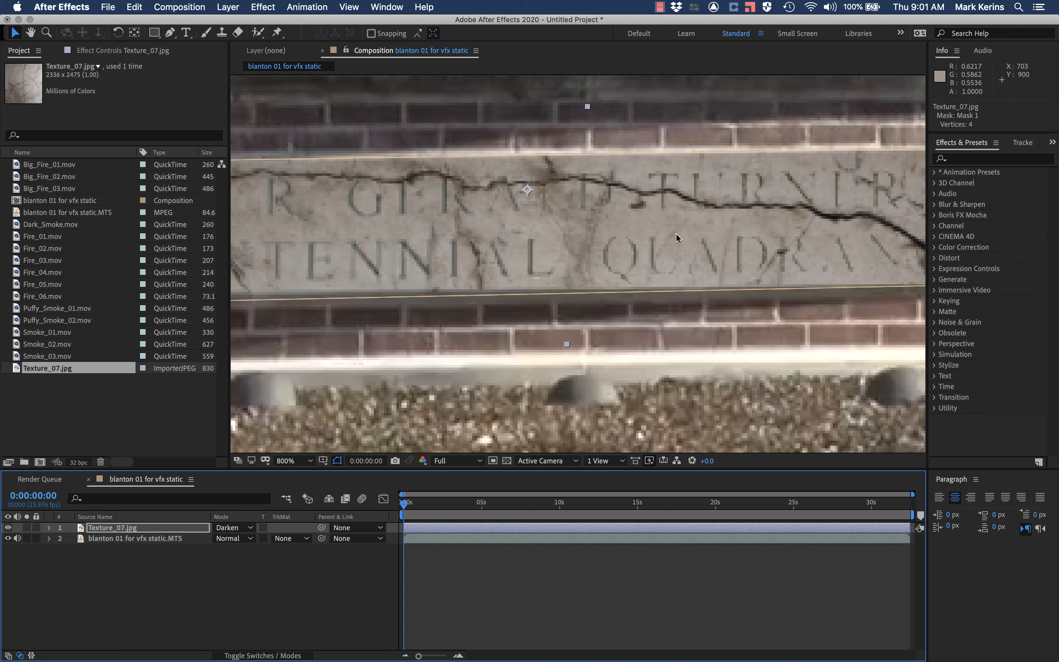
Step: Hide and reshow the footage and texture layers in turn at 400% magnification to compare each source with the Darken result
{"action": "key", "text": "comma"}
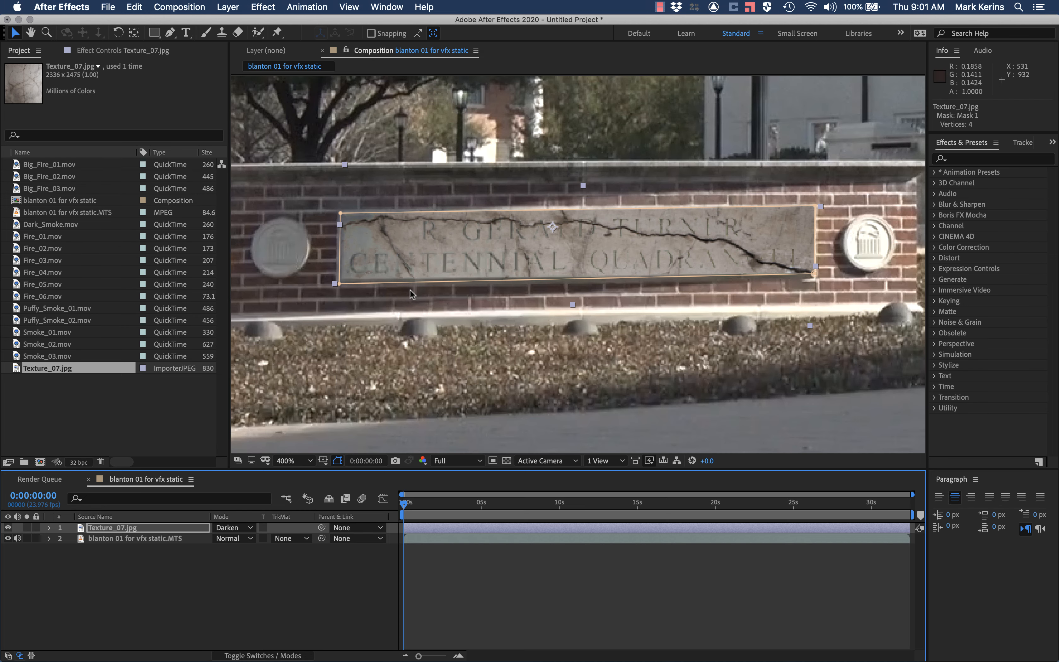
{"action": "left_click", "coordinate": [8, 539]}
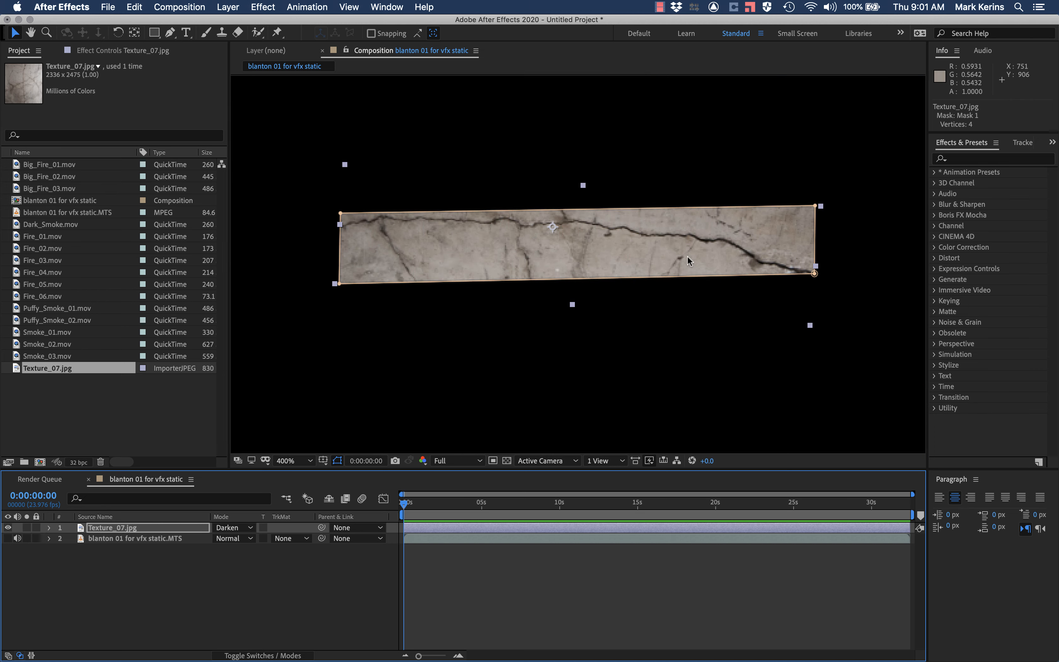
{"action": "left_click", "coordinate": [7, 538]}
{"action": "left_click", "coordinate": [8, 528]}
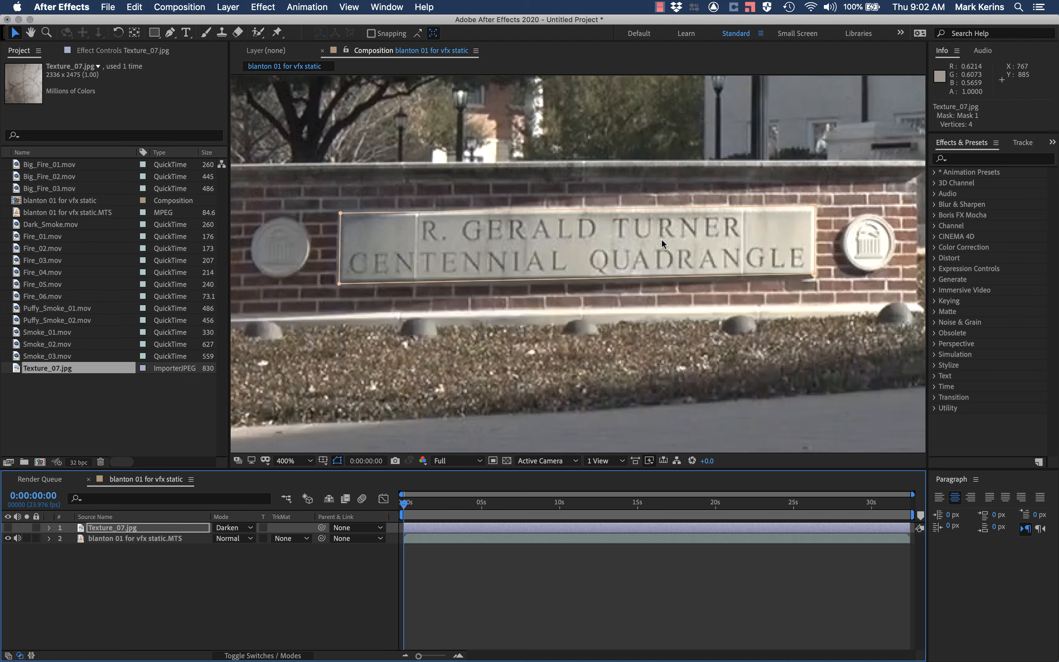
{"action": "left_click", "coordinate": [8, 528]}
{"action": "left_click", "coordinate": [8, 539]}
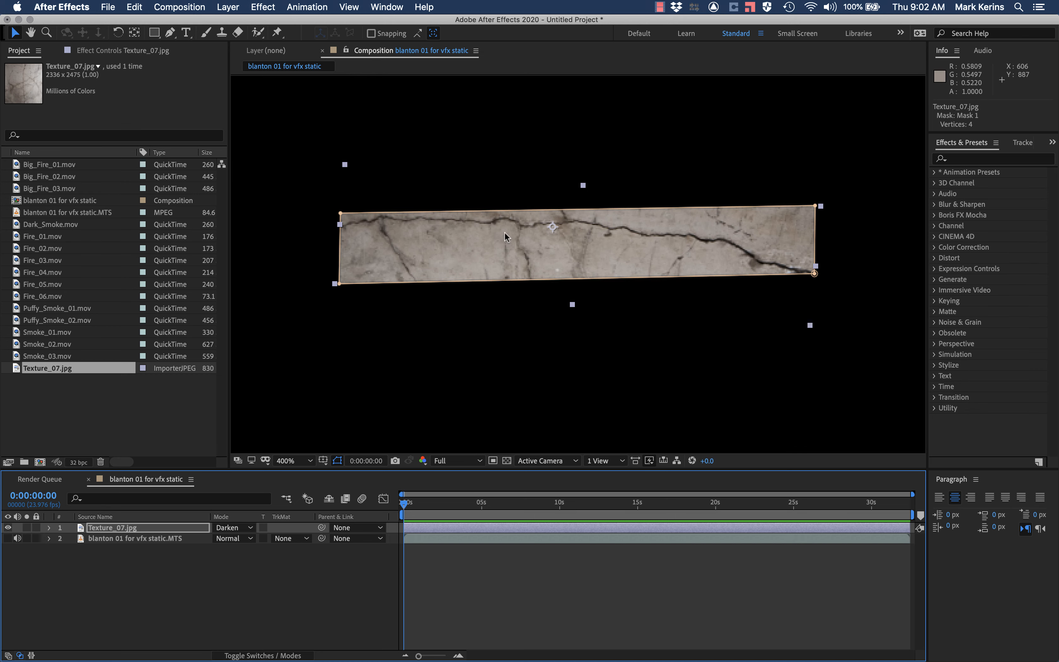
{"action": "left_click", "coordinate": [8, 539]}
{"action": "left_click", "coordinate": [8, 528]}
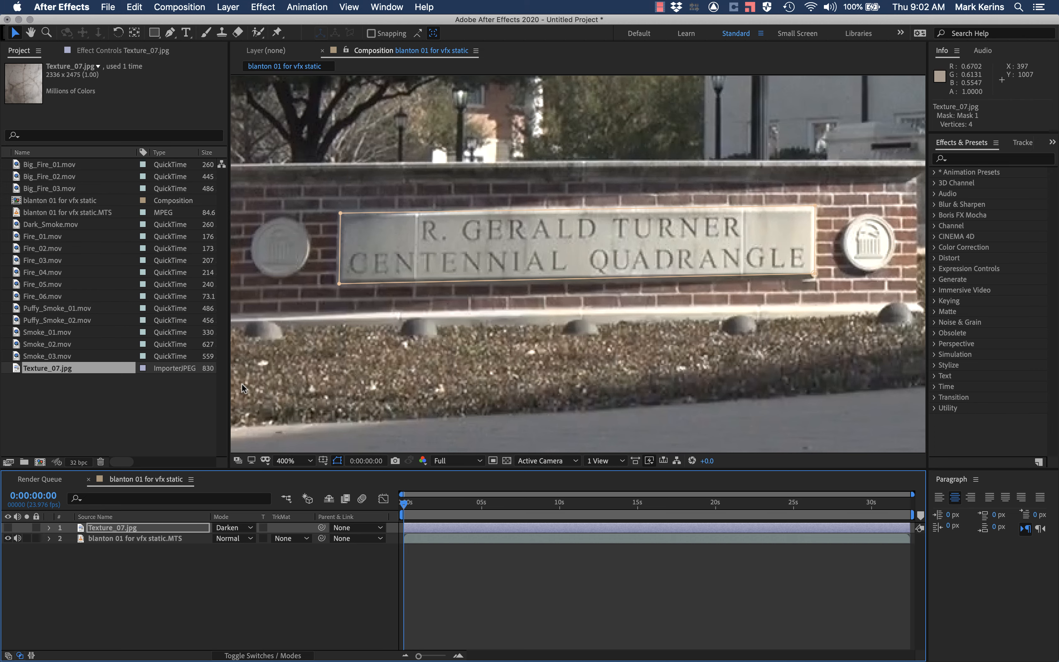
{"action": "left_click", "coordinate": [8, 528]}
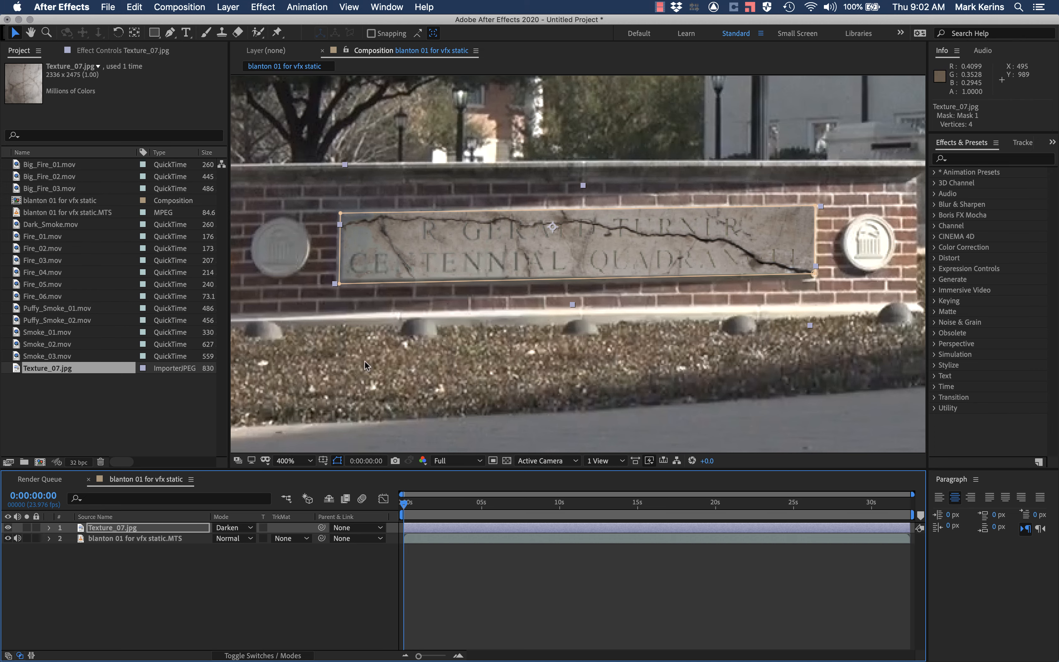
Step: Examine the plaque lettering at 800% magnification, with the footage layer and then the texture layer temporarily hidden
{"action": "key", "text": "period"}
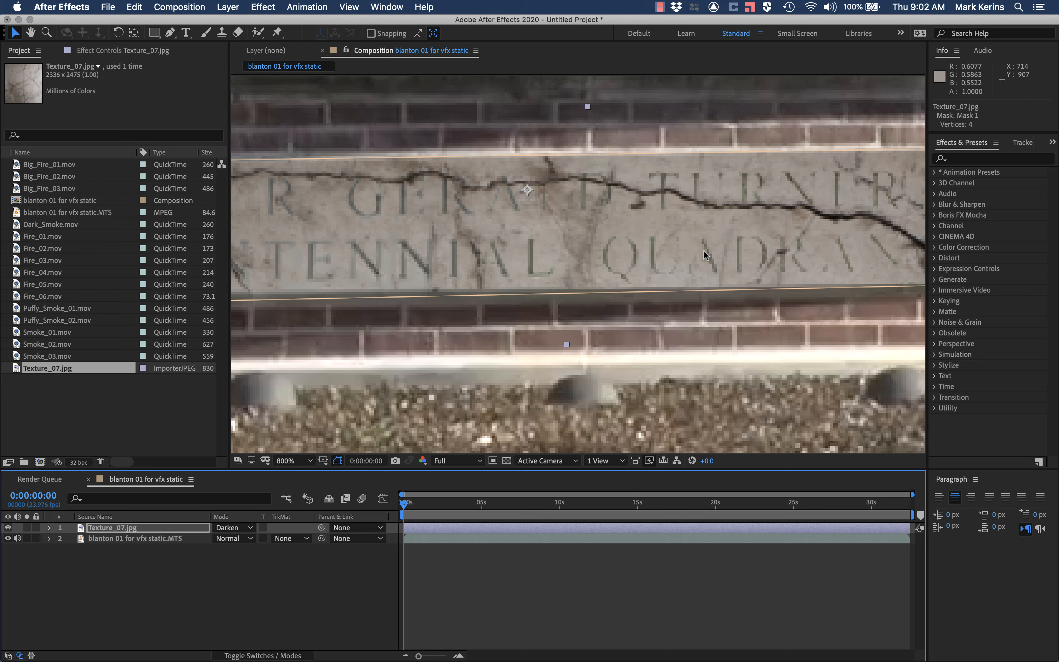
{"action": "left_click", "coordinate": [7, 539]}
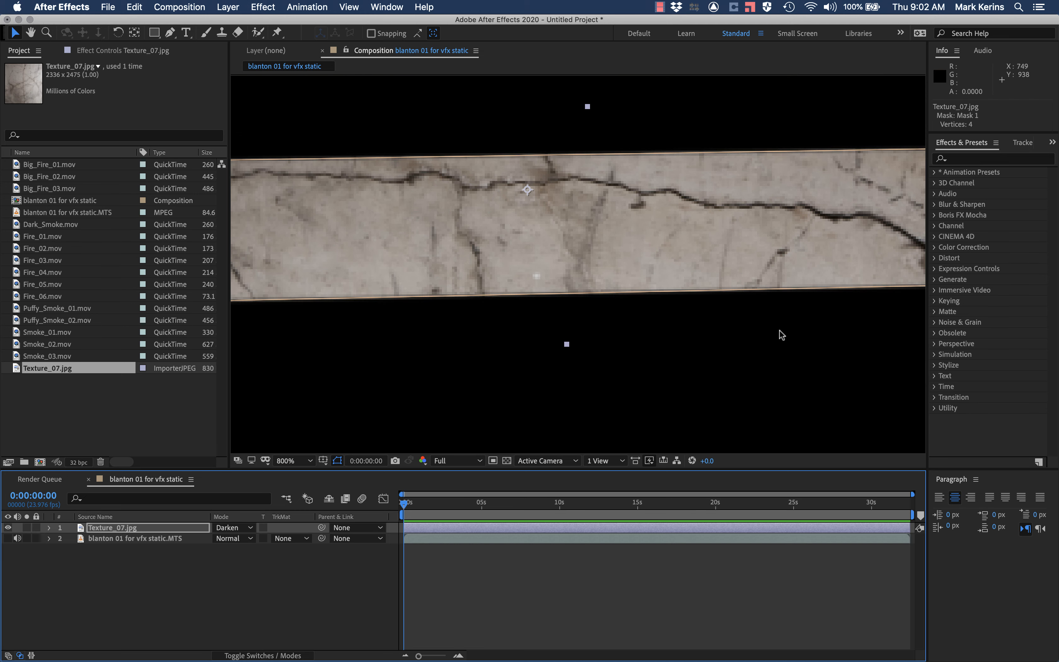
{"action": "left_click", "coordinate": [8, 539]}
{"action": "left_click", "coordinate": [8, 528]}
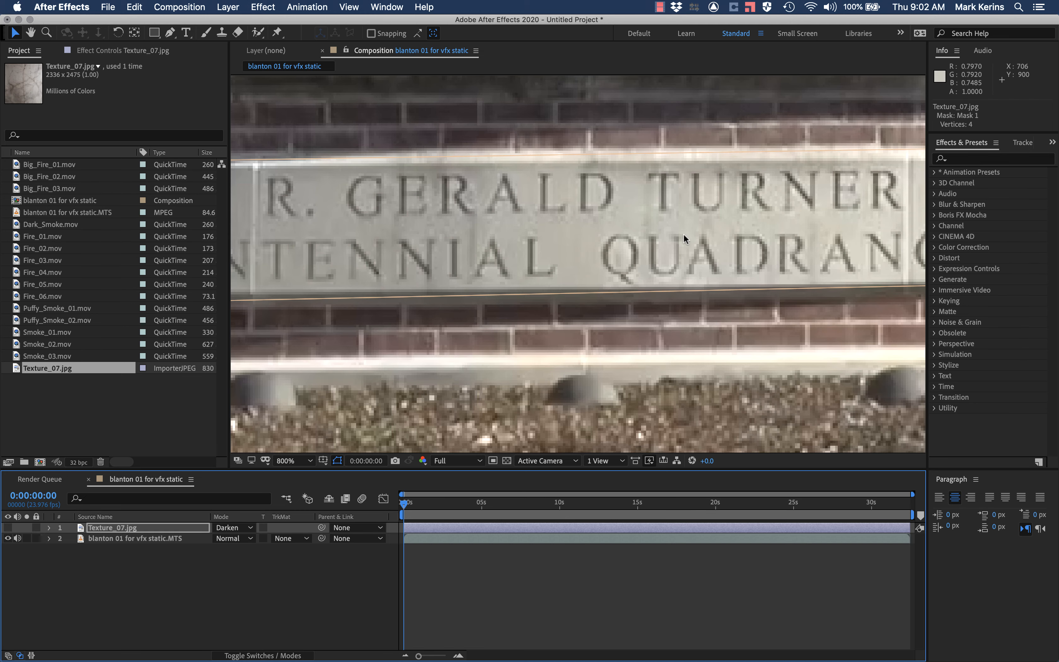
{"action": "left_click", "coordinate": [8, 528]}
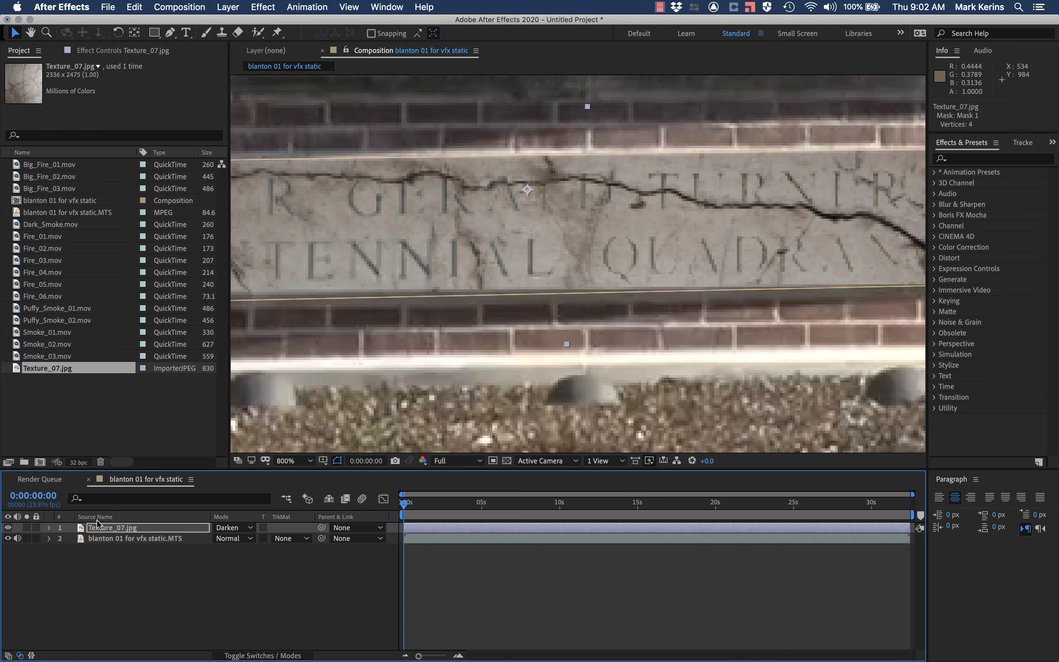
Step: Try the Darker Color blending mode on the Texture_07.jpg layer, examine the plaque at different magnifications, and switch the mode to Screen
{"action": "left_click", "coordinate": [223, 528]}
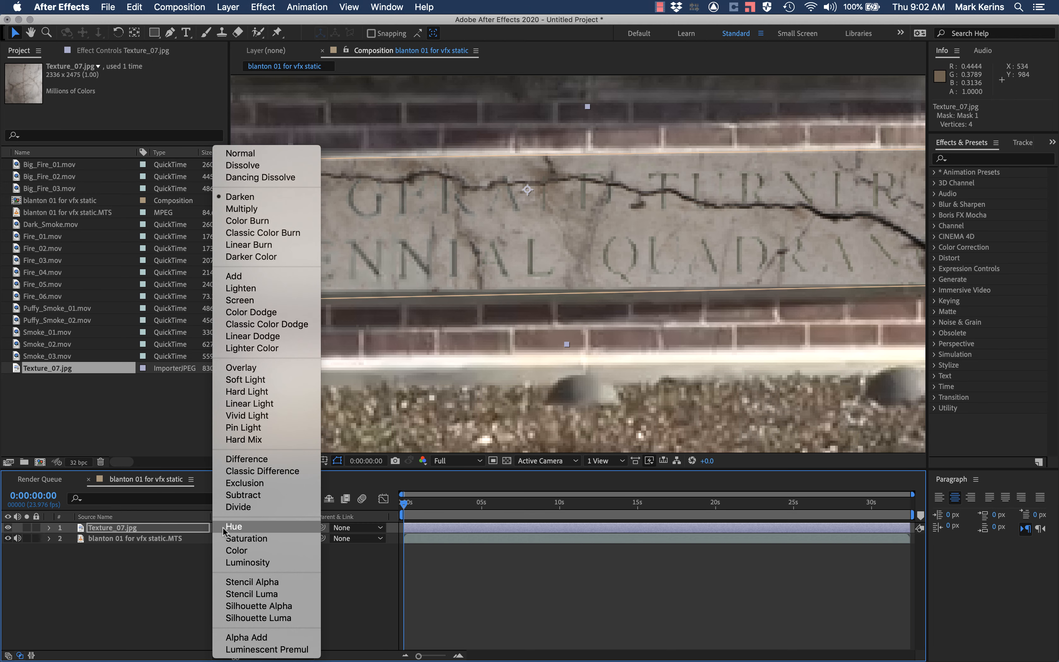
{"action": "left_click", "coordinate": [272, 256]}
{"action": "scroll", "coordinate": [437, 242], "scroll_direction": "down", "scroll_amount": 3}
{"action": "scroll", "coordinate": [438, 241], "scroll_direction": "up", "scroll_amount": 2}
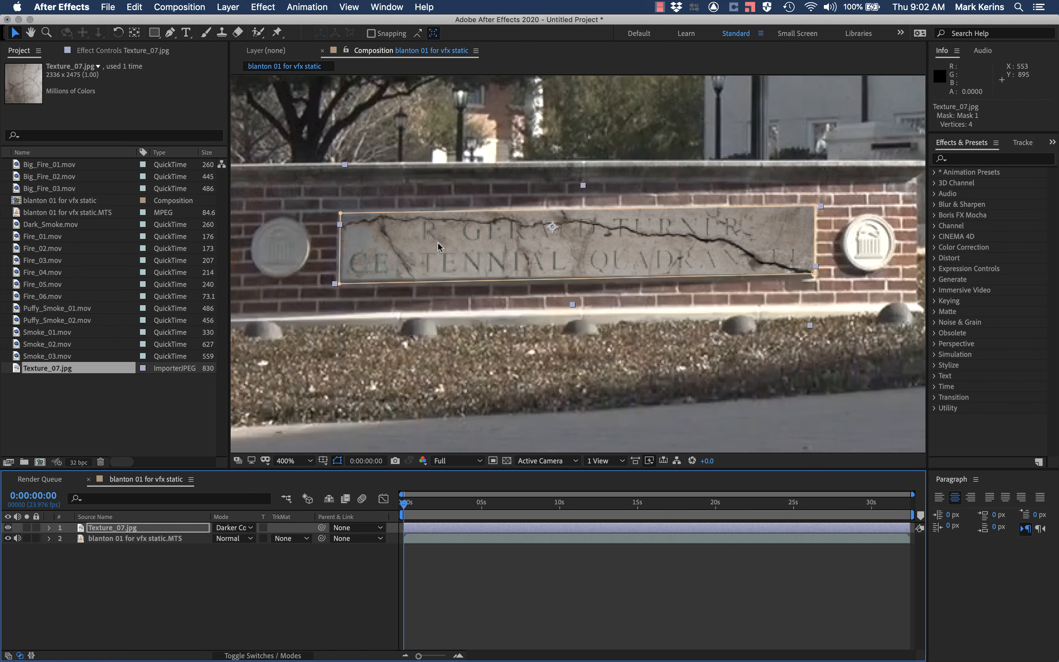
{"action": "scroll", "coordinate": [421, 246], "scroll_direction": "up", "scroll_amount": 1}
{"action": "left_click", "coordinate": [230, 527]}
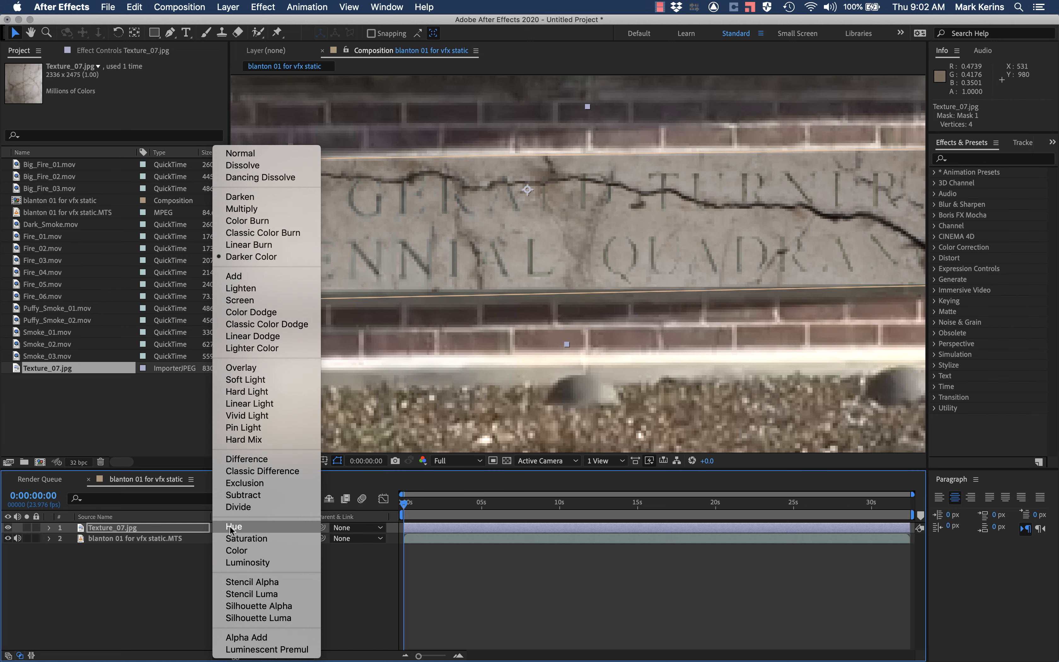
{"action": "left_click", "coordinate": [259, 301]}
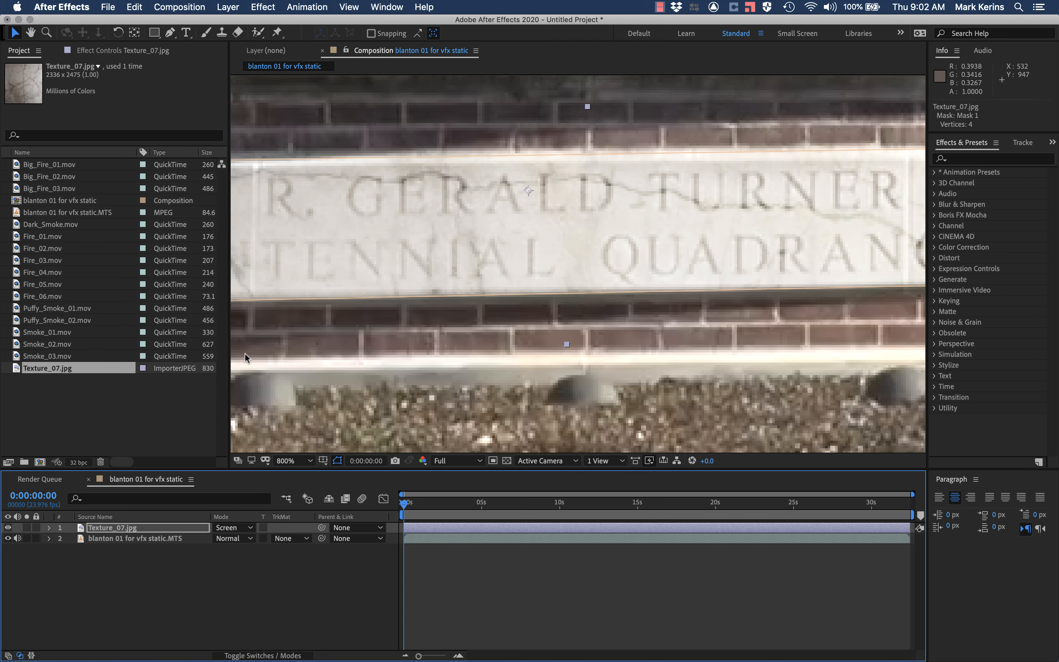
Step: Try the Multiply blending mode on the Texture_07.jpg layer, view the whole plaque, and return the layer to Darken
{"action": "left_click", "coordinate": [229, 527]}
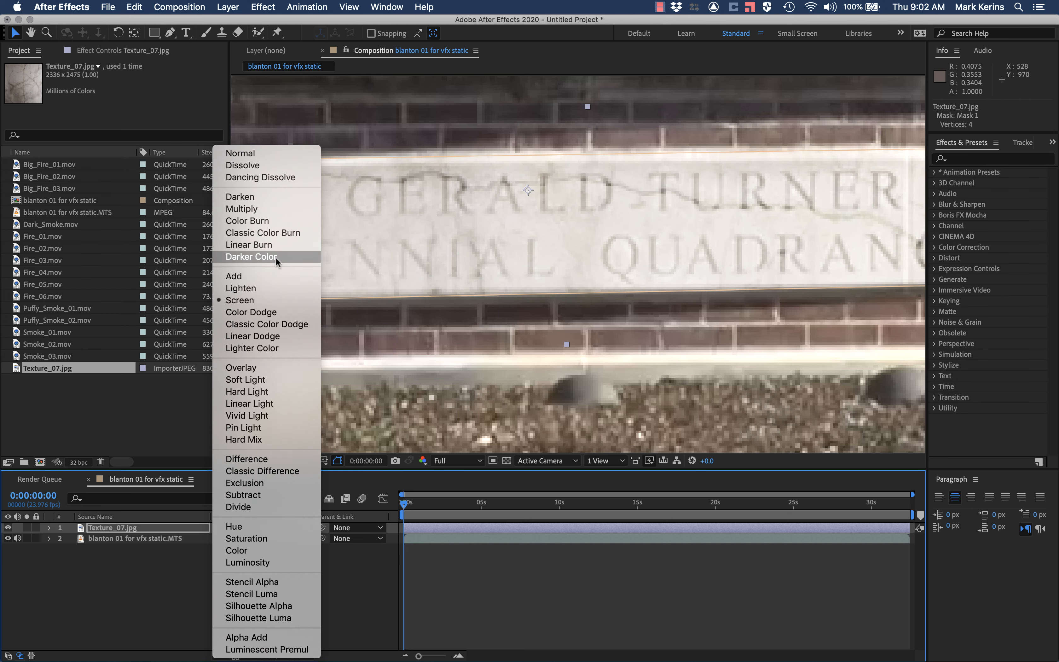
{"action": "left_click", "coordinate": [269, 208]}
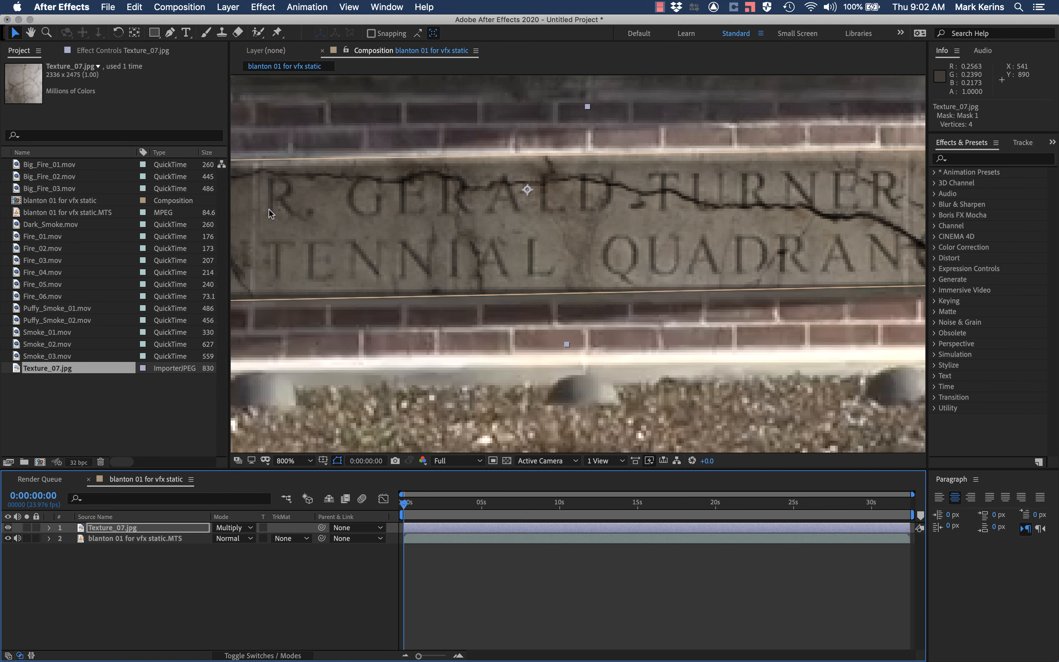
{"action": "key", "text": "comma"}
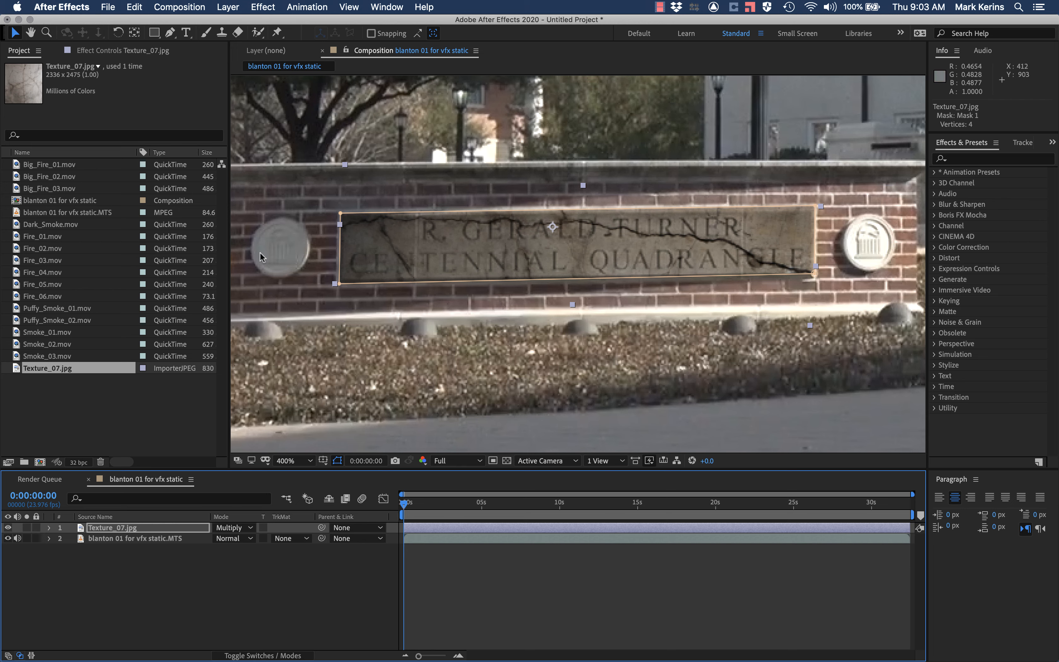
{"action": "left_click", "coordinate": [233, 528]}
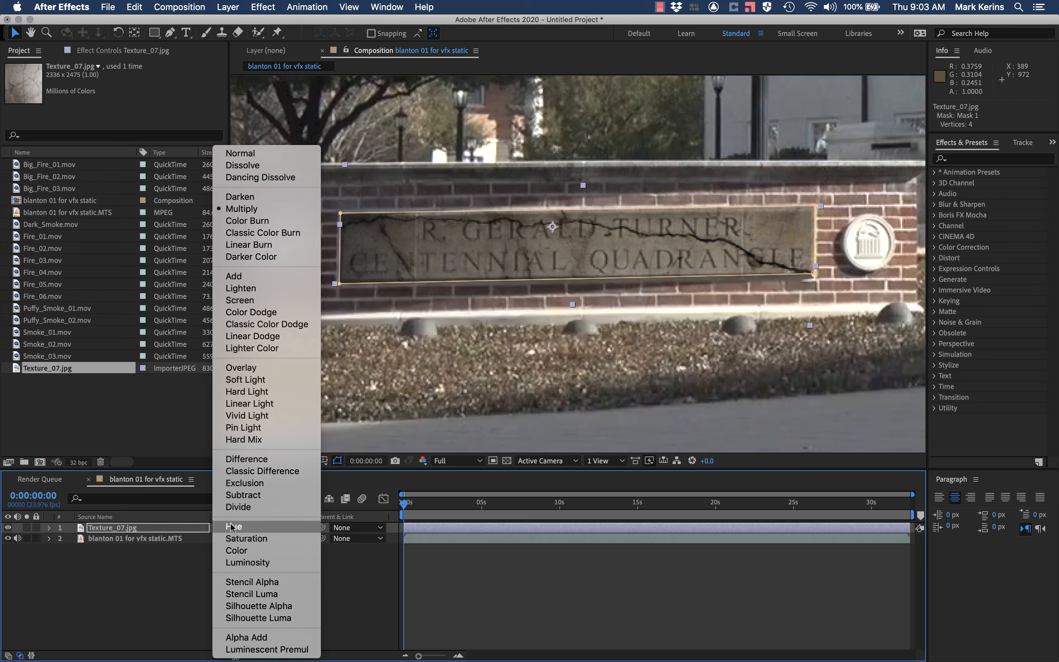
{"action": "left_click", "coordinate": [277, 199]}
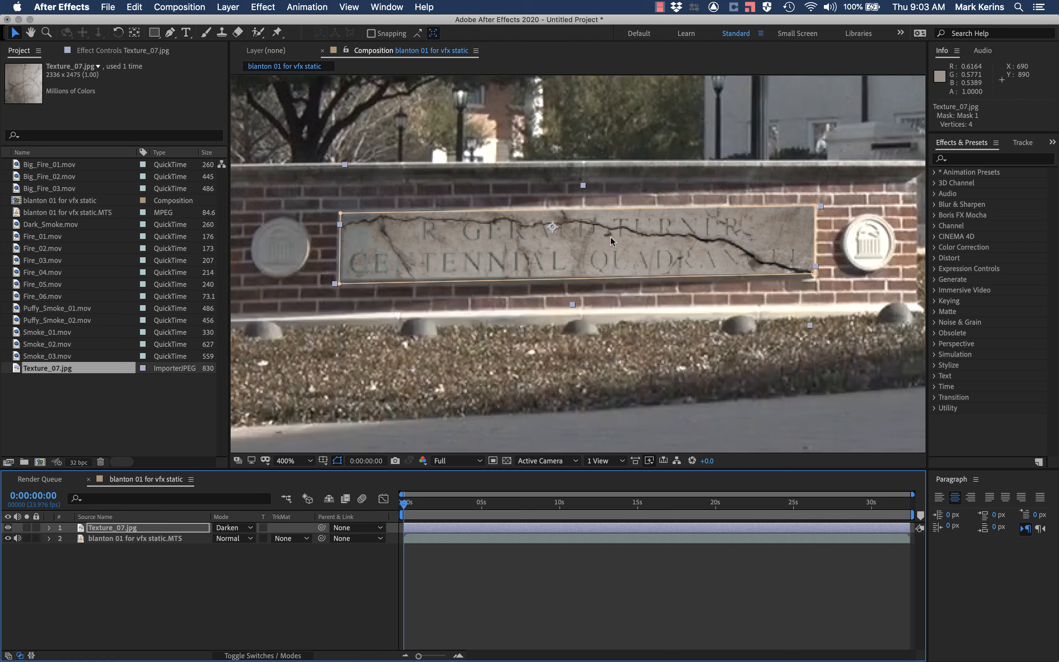
Step: Apply the Curves effect to the Texture_07.jpg layer and raise the middle of its RGB curve slightly to brighten the texture
{"action": "left_click", "coordinate": [111, 533]}
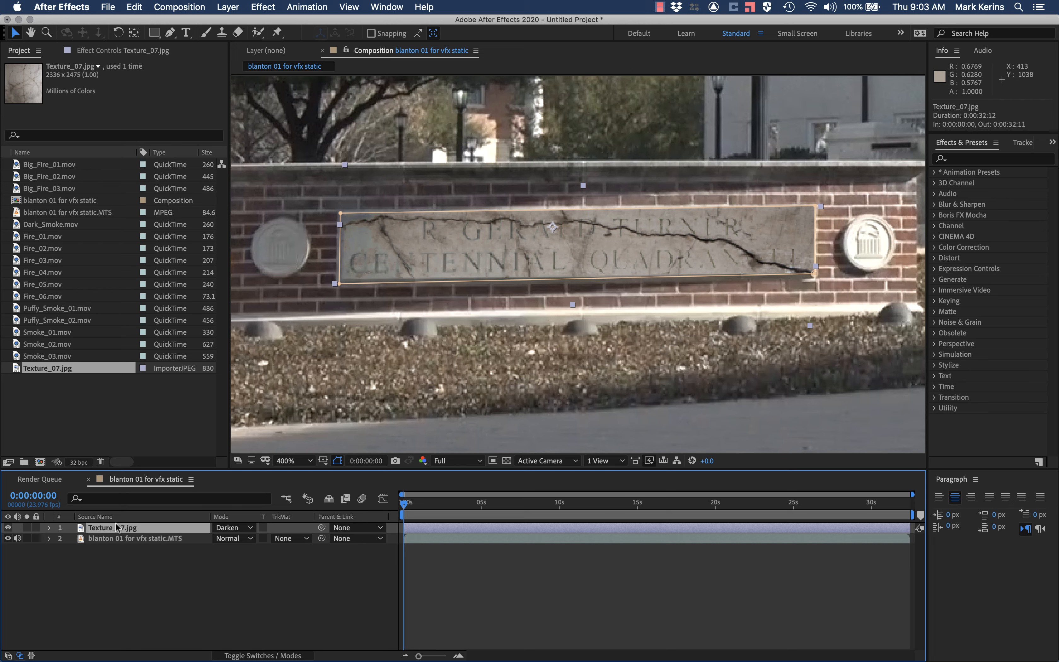
{"action": "left_click", "coordinate": [980, 153]}
{"action": "left_click", "coordinate": [976, 160]}
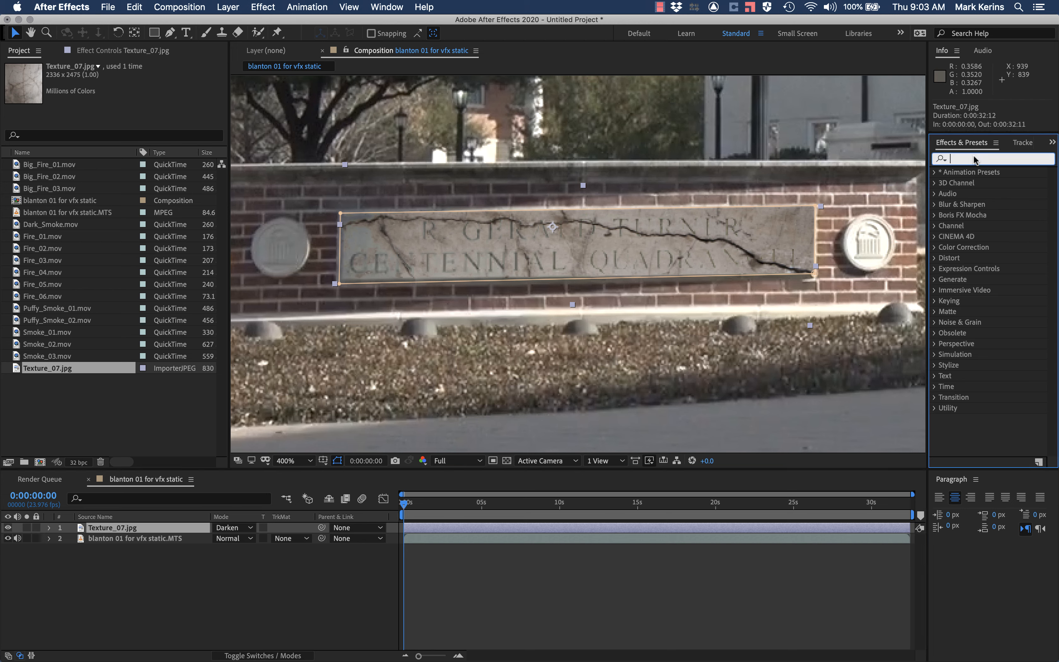
{"action": "type", "text": "curves"}
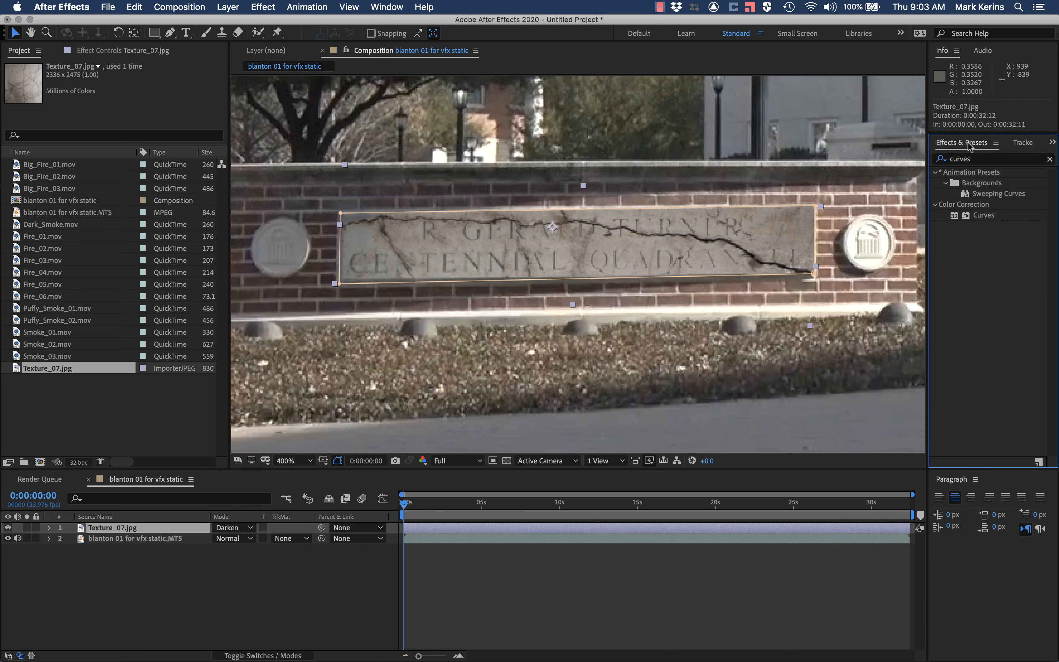
{"action": "double_click", "coordinate": [981, 216]}
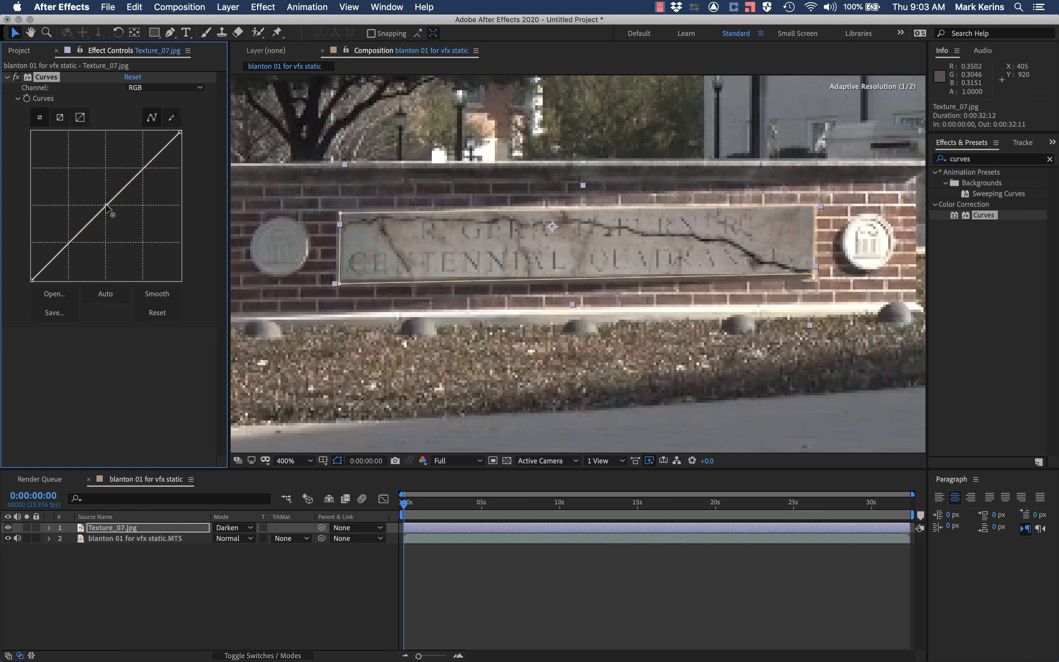
{"action": "left_click_drag", "start_coordinate": [105, 205], "coordinate": [98, 200]}
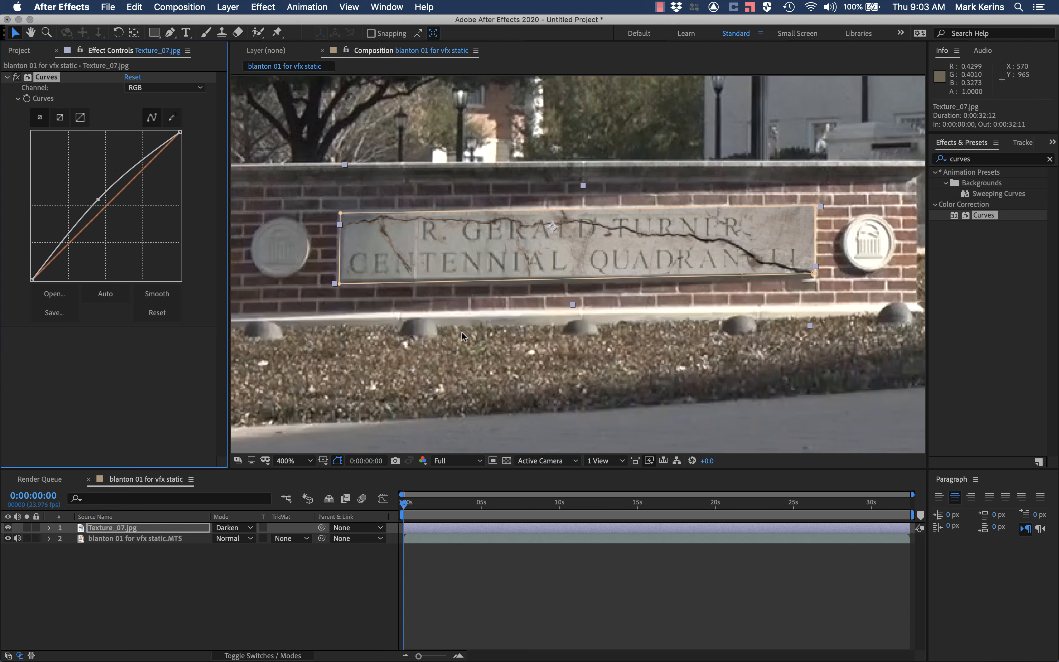
Step: Toggle the visibility of the texture and footage layers to compare the brightened texture with the original plaque
{"action": "left_click", "coordinate": [8, 528]}
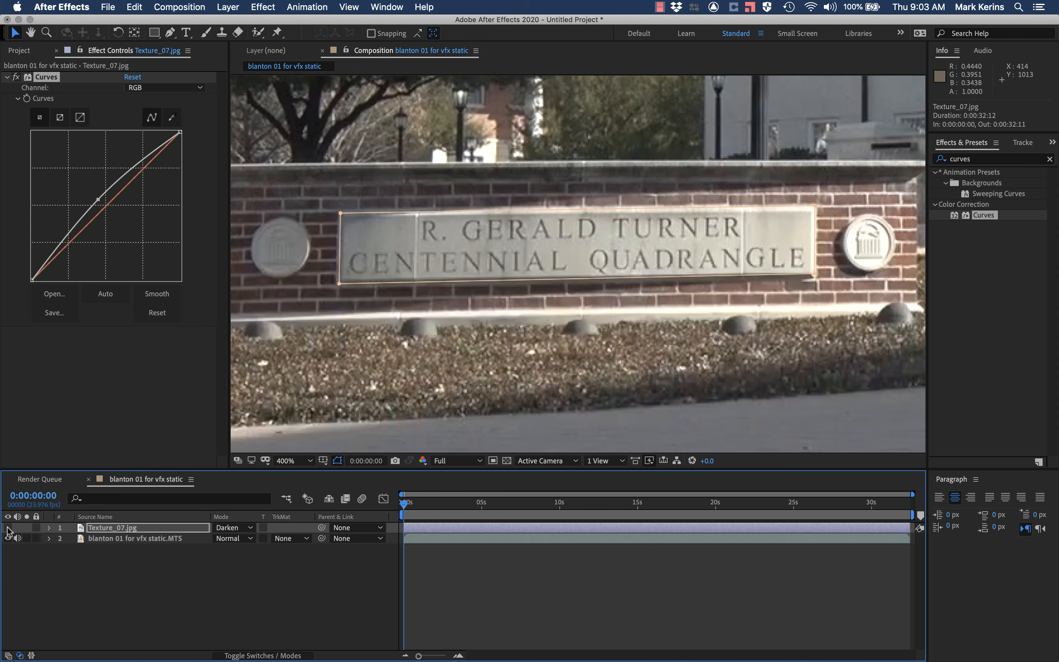
{"action": "left_click", "coordinate": [8, 538]}
{"action": "left_click", "coordinate": [8, 528]}
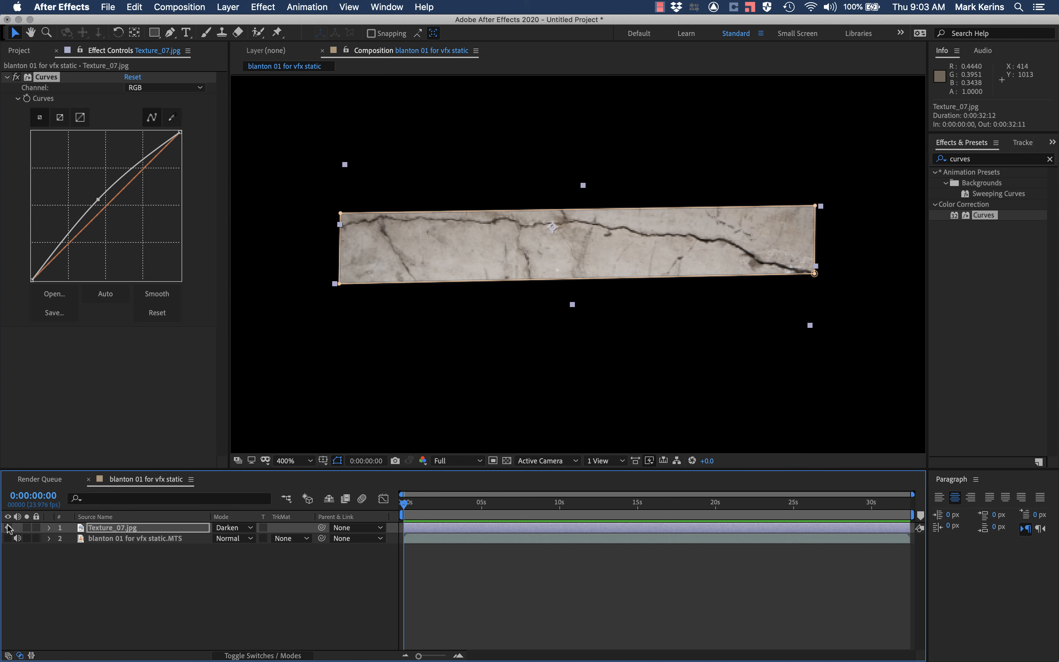
{"action": "left_click", "coordinate": [8, 539]}
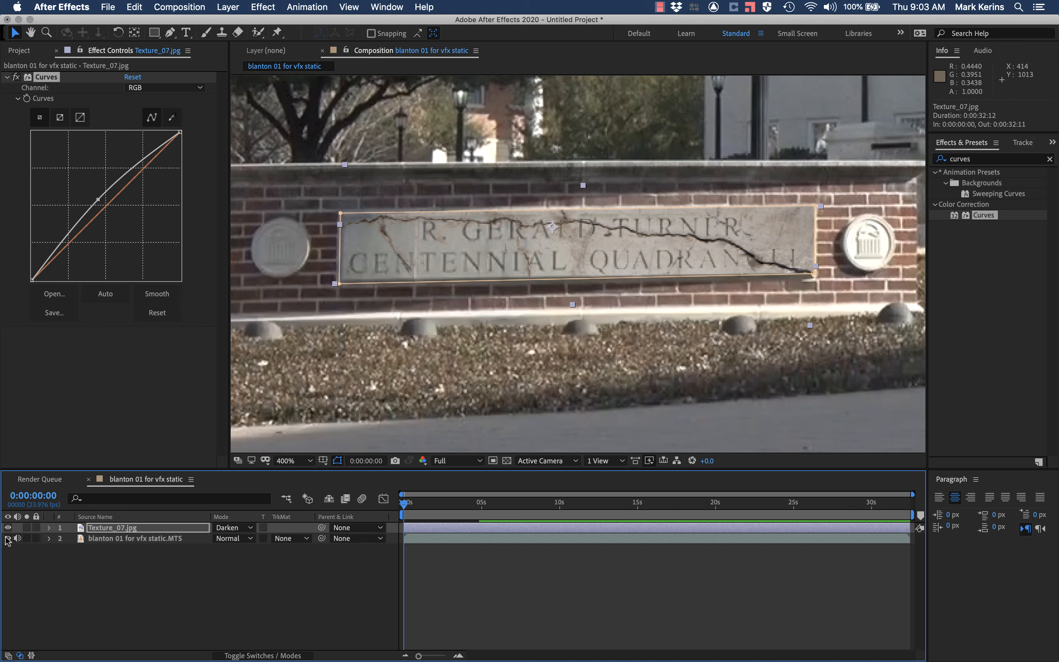
{"action": "left_click", "coordinate": [8, 528]}
{"action": "left_click", "coordinate": [8, 528]}
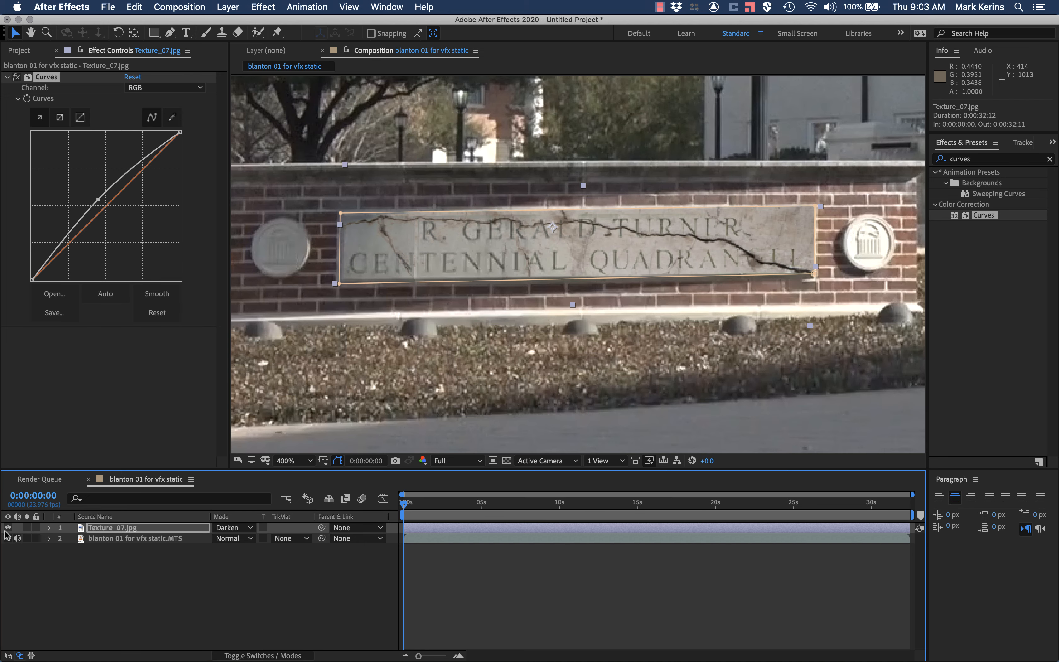
Step: Add a raised point in the upper part of the texture's RGB curve and lift its darkest tones with another point
{"action": "left_click_drag", "start_coordinate": [124, 175], "coordinate": [117, 171]}
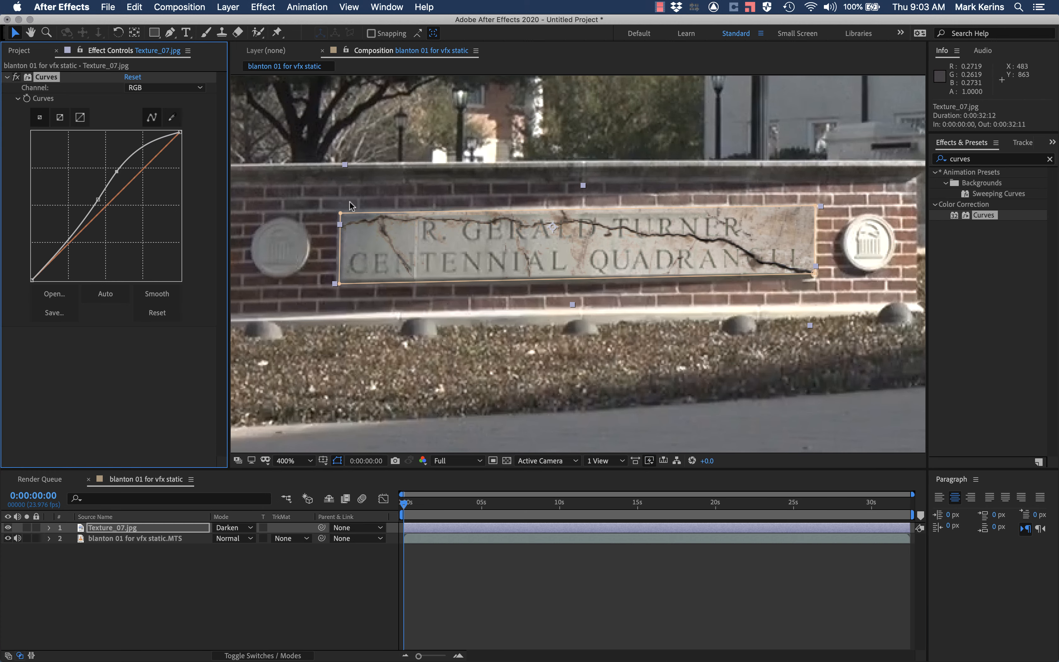
{"action": "scroll", "coordinate": [587, 249], "scroll_direction": "up", "scroll_amount": 1}
{"action": "scroll", "coordinate": [586, 249], "scroll_direction": "down", "scroll_amount": 1}
{"action": "left_click_drag", "start_coordinate": [32, 279], "coordinate": [31, 278]}
{"action": "left_click_drag", "start_coordinate": [54, 251], "coordinate": [43, 253]}
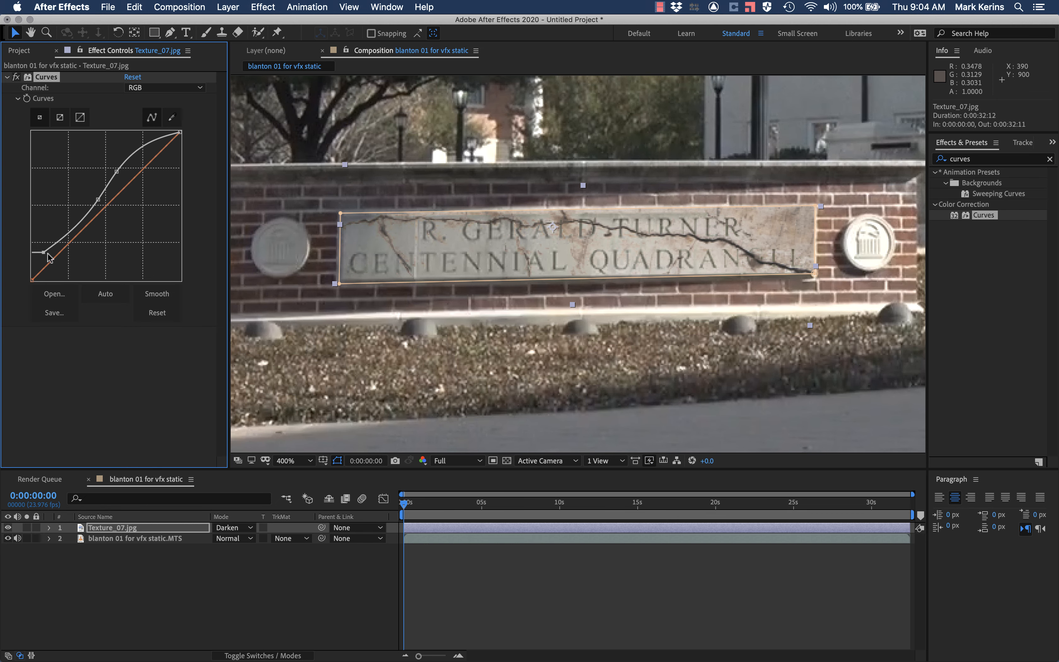
Step: Hide and reshow the texture layer and inspect the plaque's lettering and cracks at magnifications between 200% and 1600%
{"action": "left_click", "coordinate": [9, 528]}
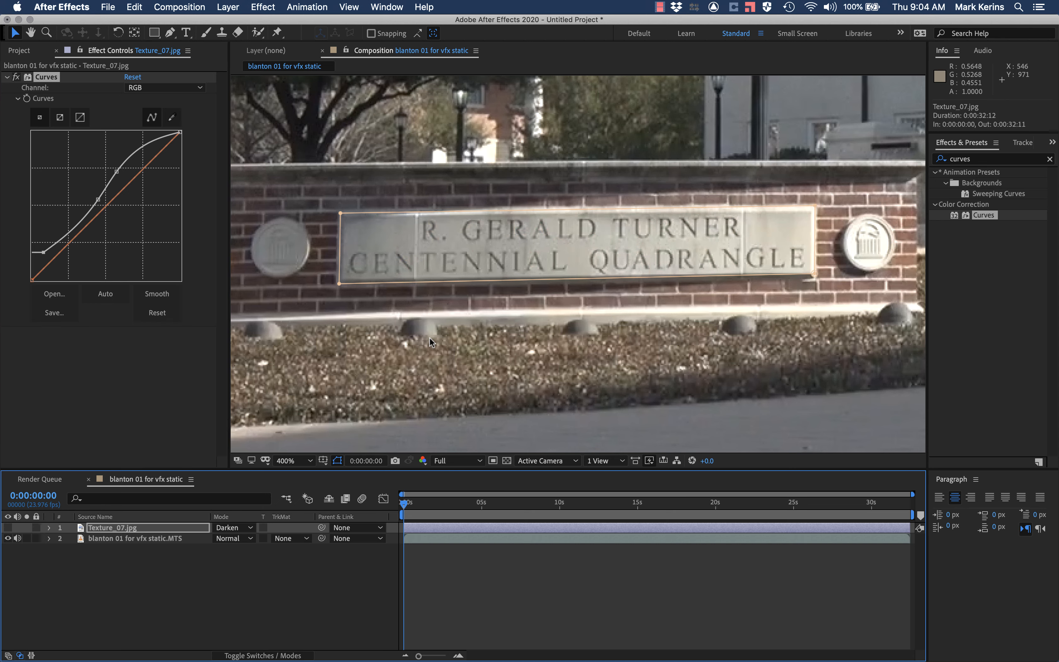
{"action": "scroll", "coordinate": [556, 276], "scroll_direction": "up", "scroll_amount": 3}
{"action": "scroll", "coordinate": [570, 228], "scroll_direction": "down", "scroll_amount": 1}
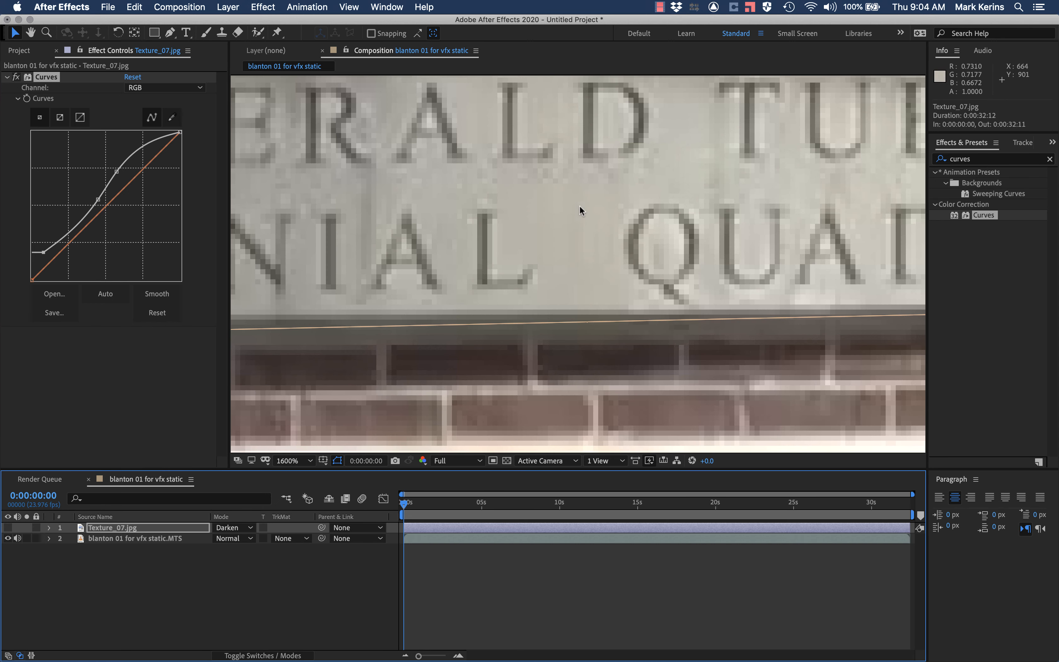
{"action": "scroll", "coordinate": [541, 188], "scroll_direction": "down", "scroll_amount": 1}
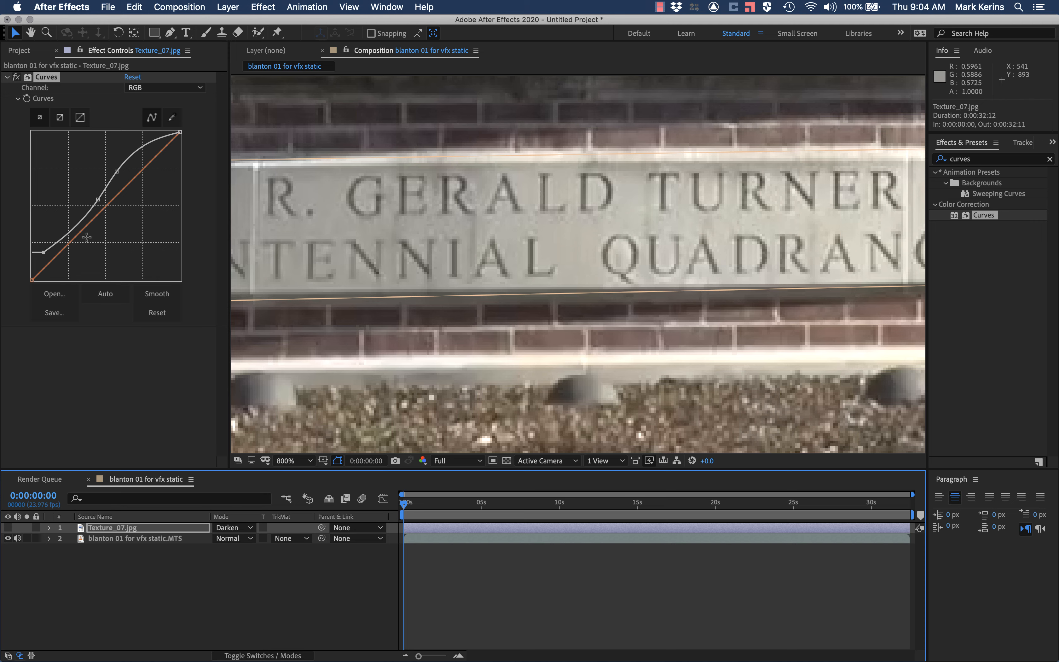
{"action": "left_click", "coordinate": [8, 523]}
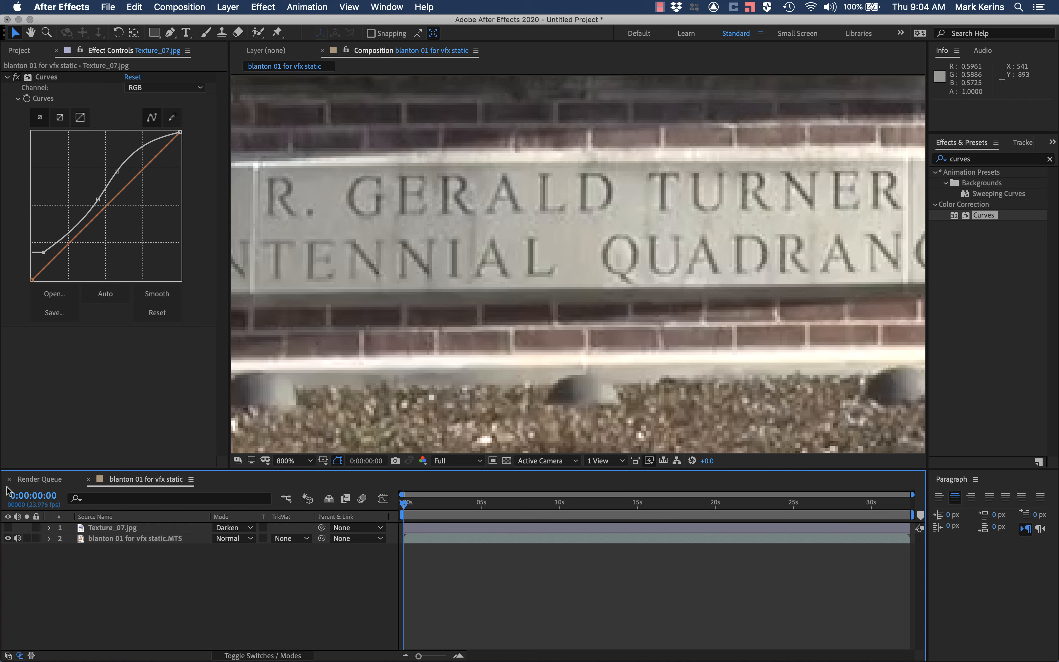
{"action": "left_click", "coordinate": [8, 528]}
{"action": "scroll", "coordinate": [510, 256], "scroll_direction": "down", "scroll_amount": 1}
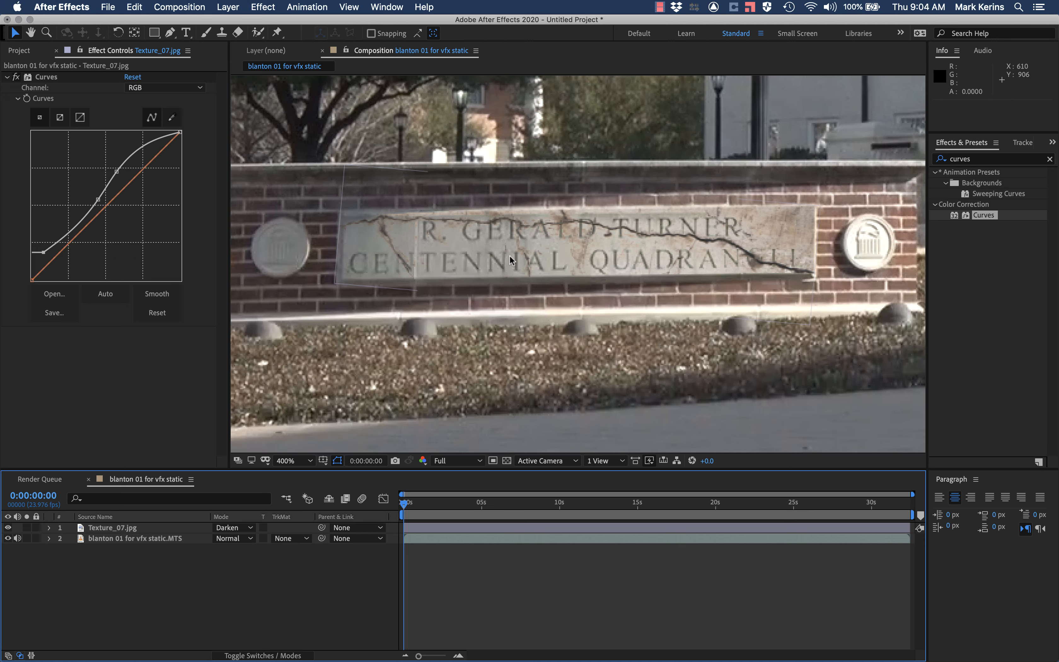
{"action": "scroll", "coordinate": [510, 256], "scroll_direction": "up", "scroll_amount": 1}
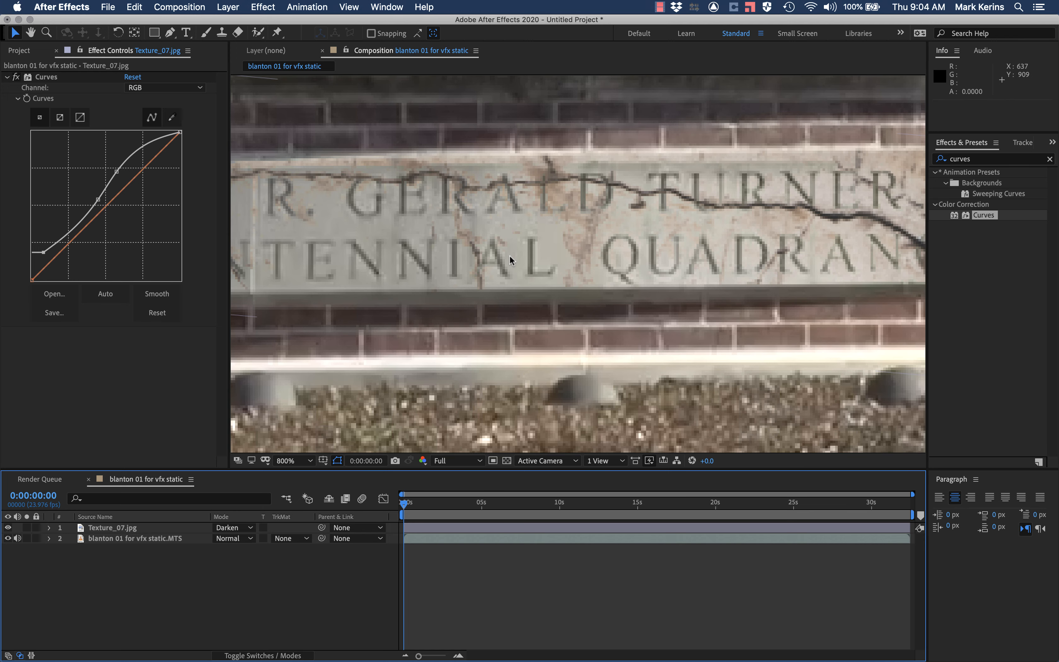
{"action": "scroll", "coordinate": [510, 255], "scroll_direction": "down", "scroll_amount": 2}
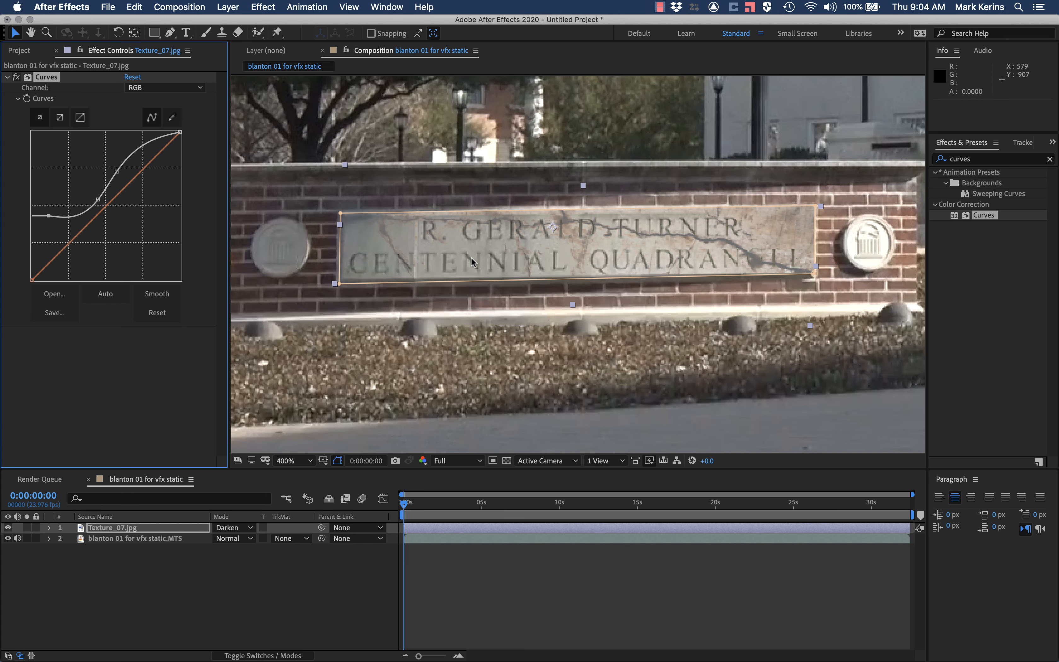
Step: Raise the shadow point of the texture's RGB curve further to lighten the cracks, then deselect the layer and inspect the plaque at 800%
{"action": "scroll", "coordinate": [471, 257], "scroll_direction": "up", "scroll_amount": 1}
{"action": "left_click_drag", "start_coordinate": [43, 252], "coordinate": [50, 227]}
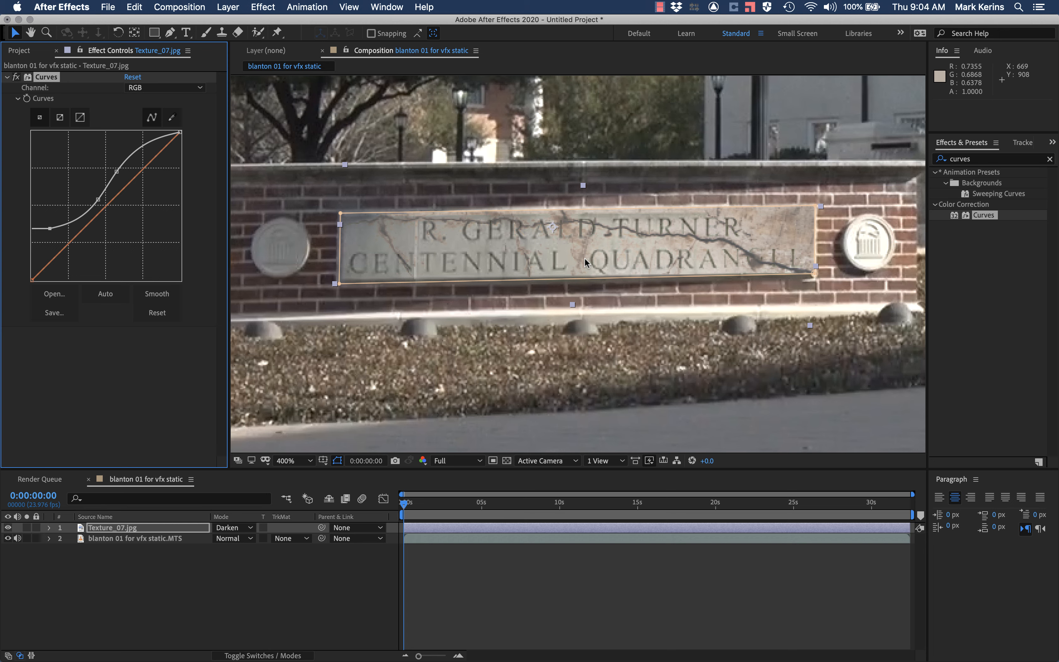
{"action": "left_click", "coordinate": [92, 568]}
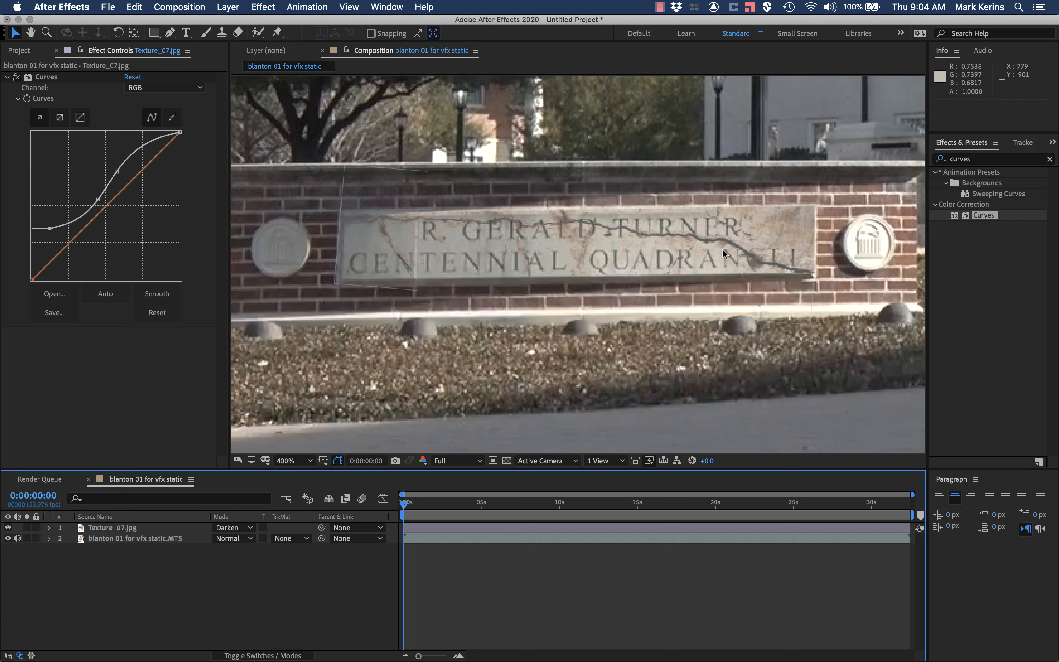
{"action": "key", "text": "period"}
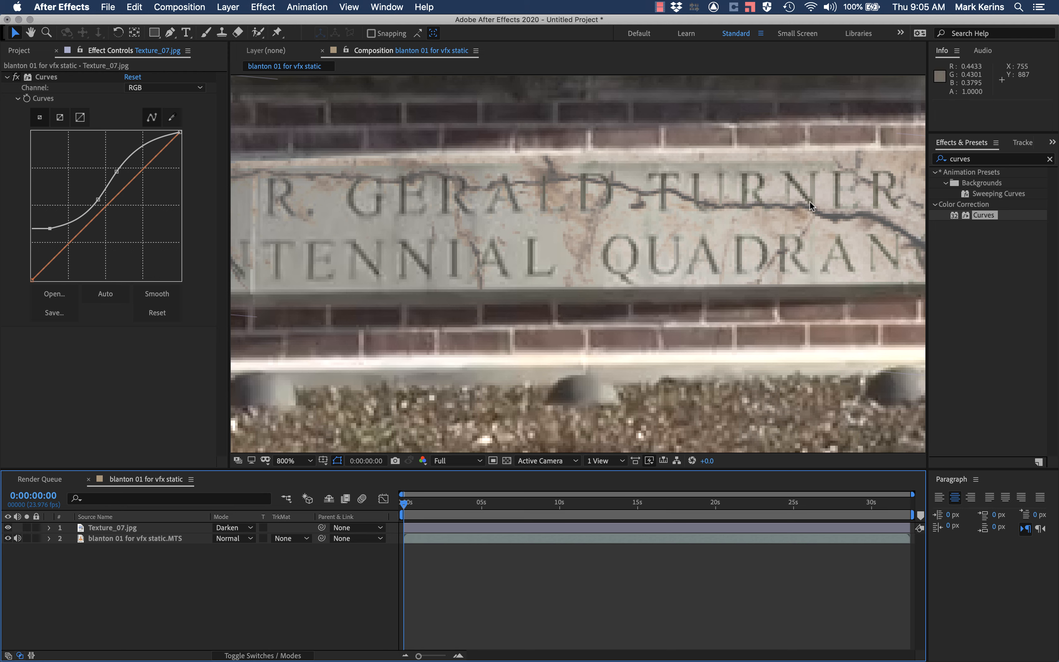
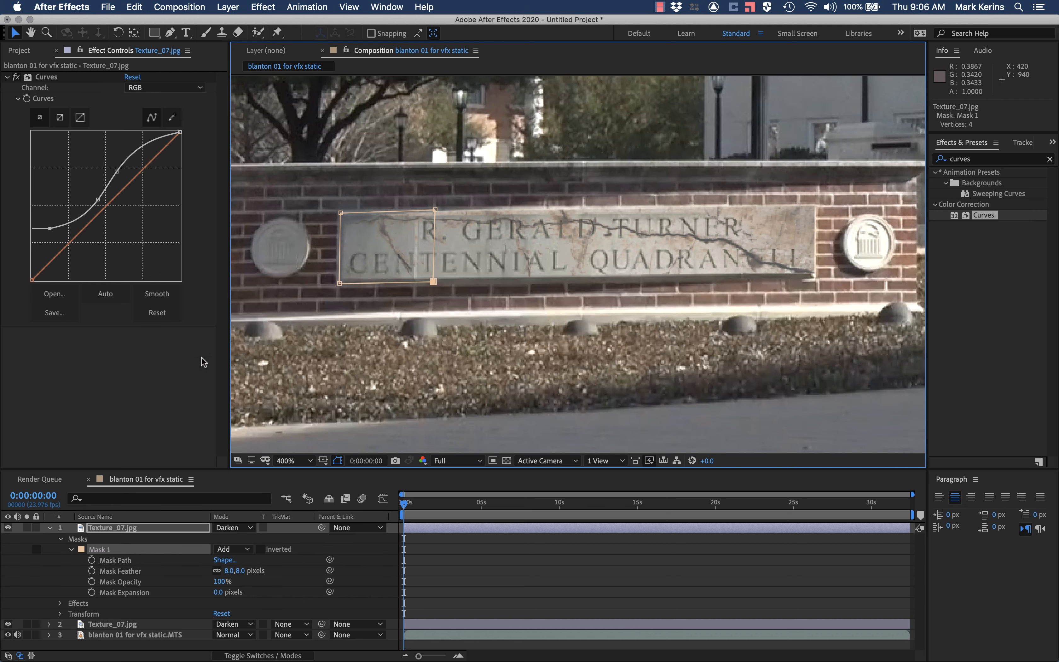
Step: Lower the shadow point of the top texture layer's RGB curve to darken its cracks, and set its mask feather to 15 pixels
{"action": "left_click", "coordinate": [78, 604]}
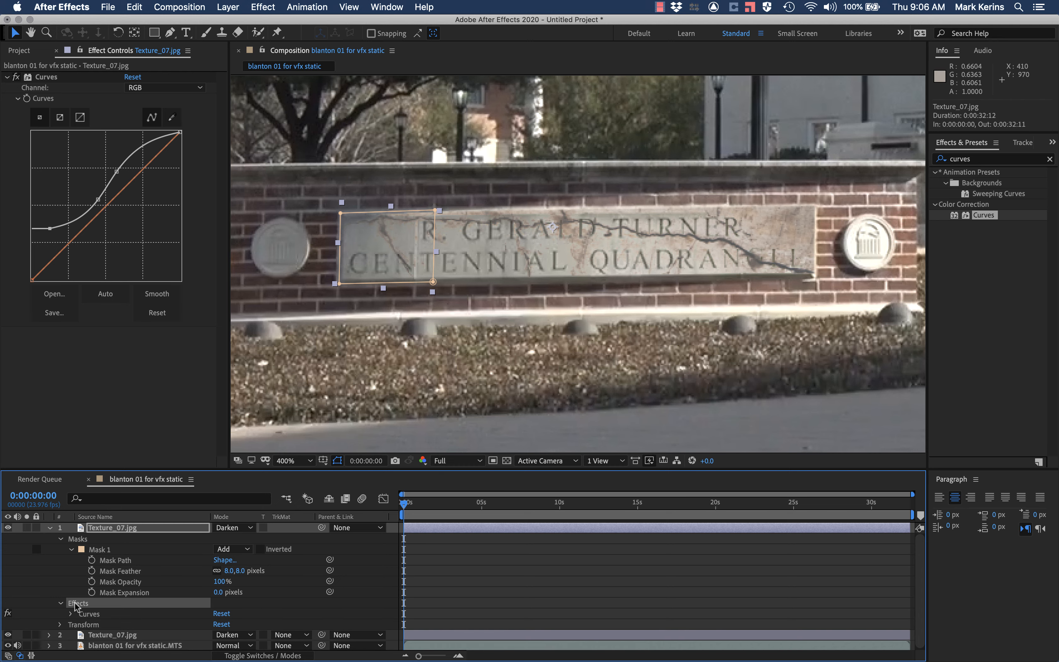
{"action": "left_click_drag", "start_coordinate": [51, 228], "coordinate": [50, 266]}
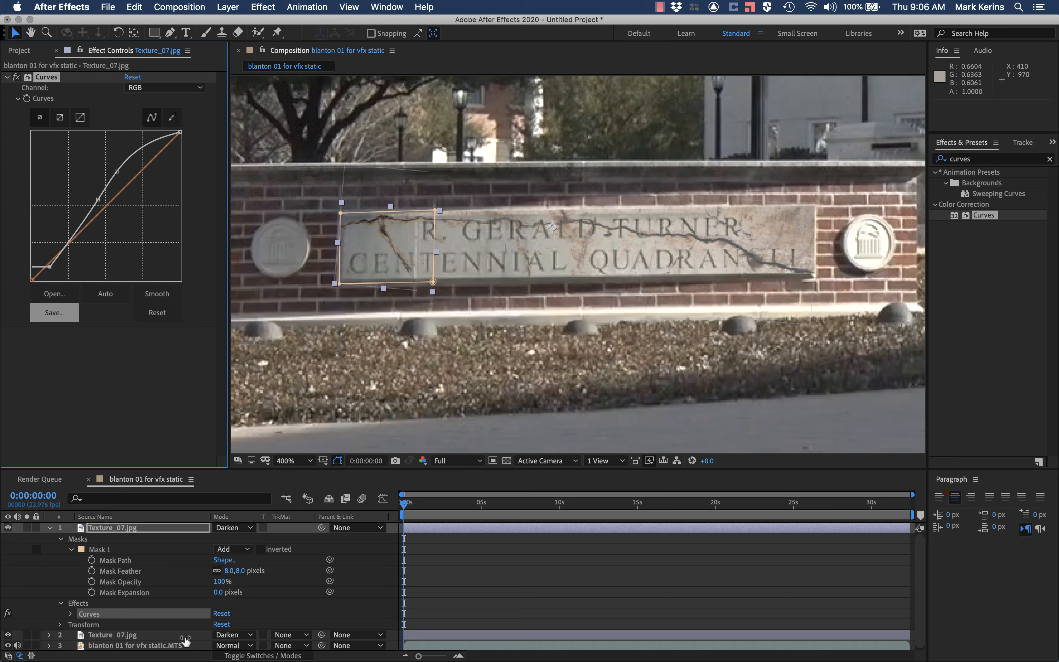
{"action": "left_click", "coordinate": [229, 571]}
{"action": "type", "text": "1"}
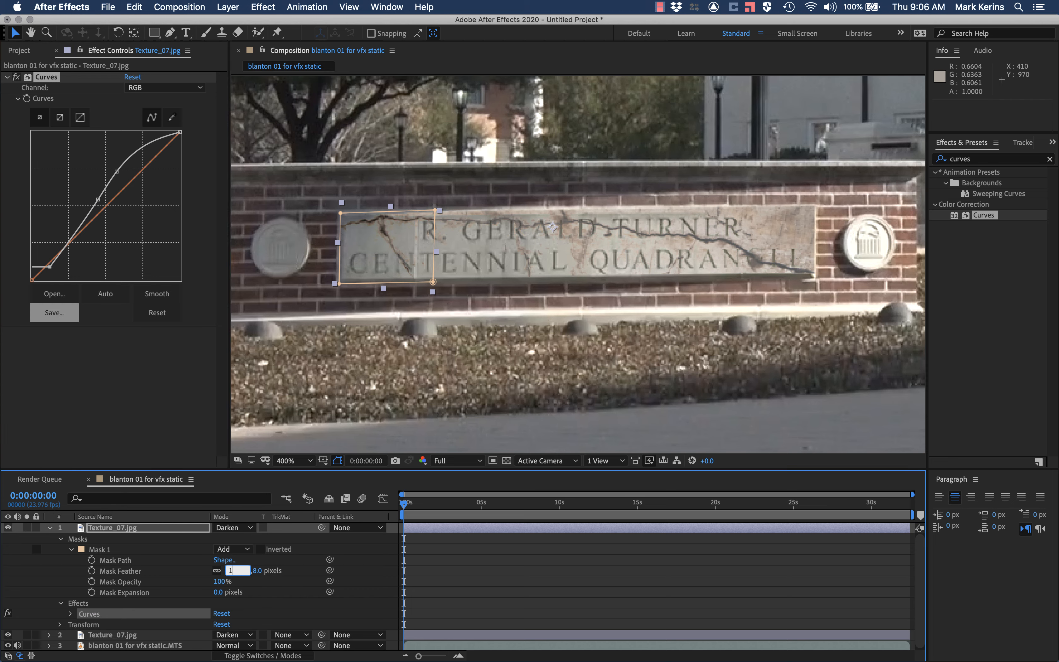
{"action": "type", "text": "5"}
{"action": "key", "text": "Return"}
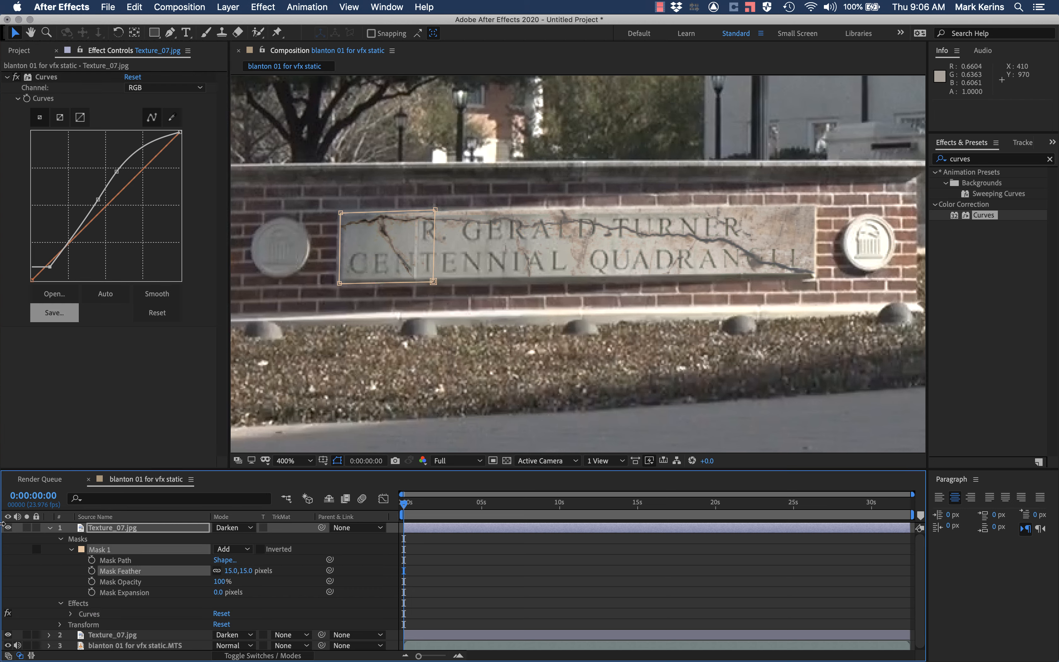
Step: Hide and reshow the top texture layer to compare the plaque with and without its darker cracks
{"action": "left_click", "coordinate": [9, 538]}
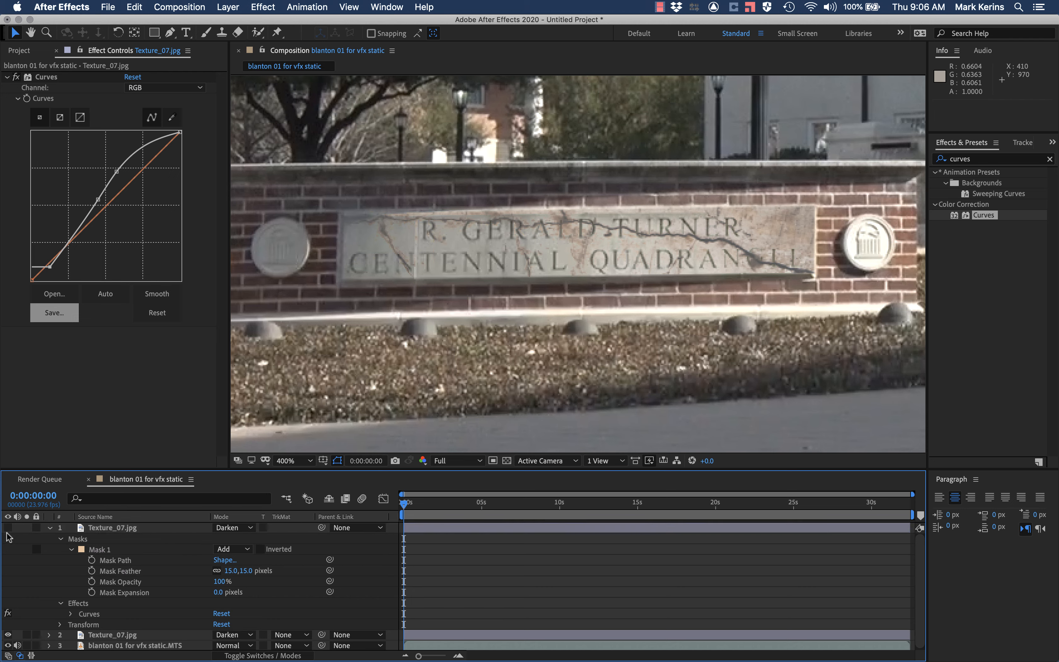
{"action": "left_click", "coordinate": [9, 527]}
{"action": "left_click", "coordinate": [10, 526]}
{"action": "left_click", "coordinate": [9, 526]}
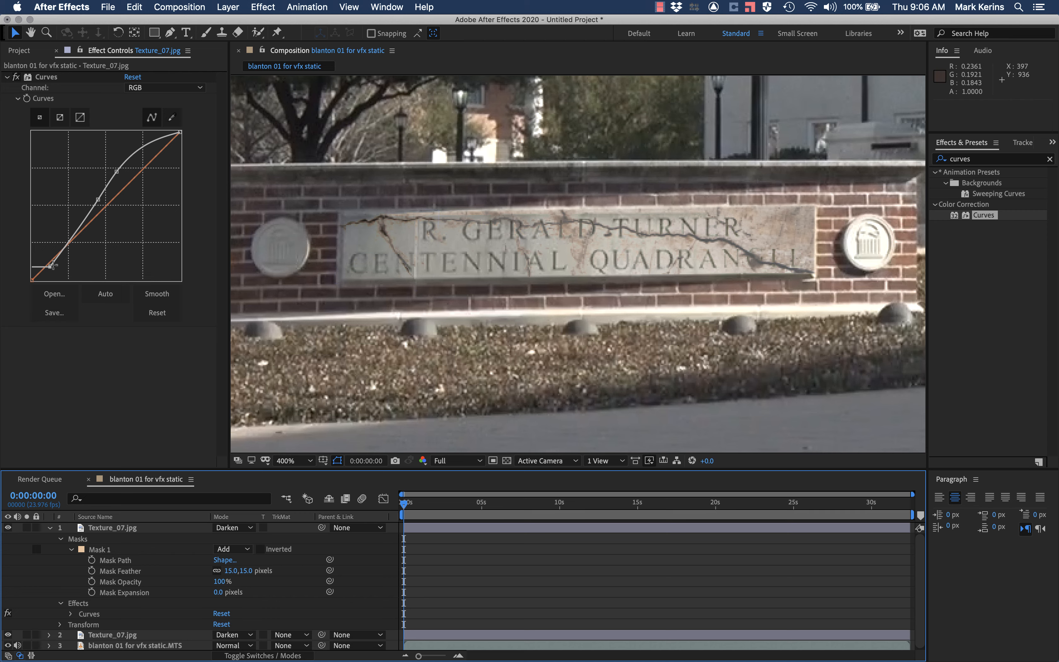
Step: Raise the shadow point of the top texture's RGB curve slightly and shift its upper point toward the highlights, onto the diagonal
{"action": "left_click_drag", "start_coordinate": [49, 267], "coordinate": [47, 253]}
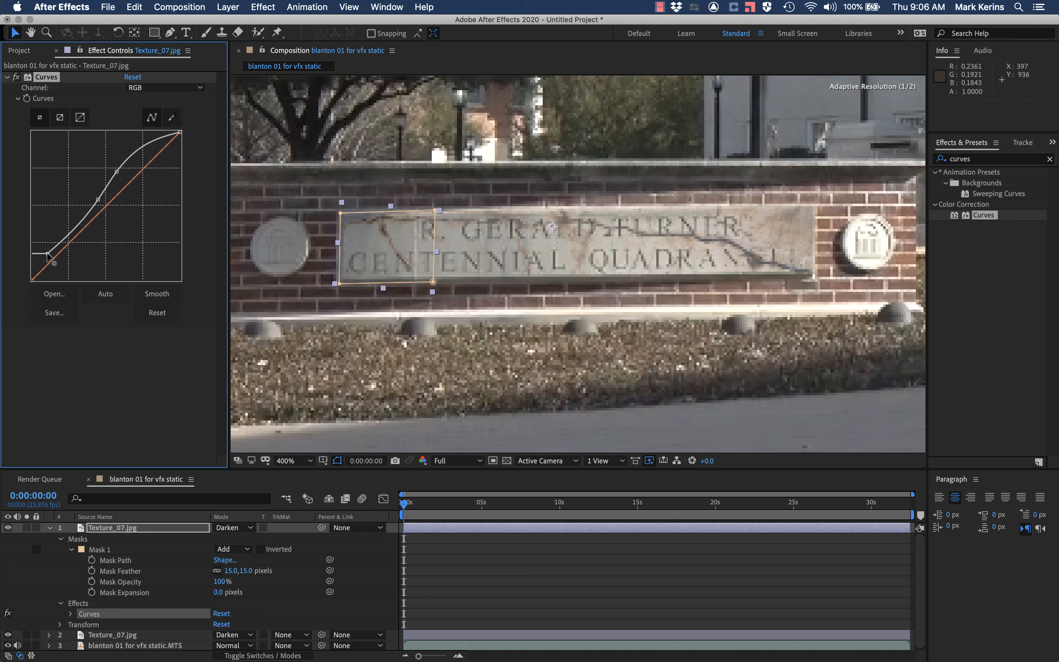
{"action": "left_click_drag", "start_coordinate": [117, 171], "coordinate": [145, 168]}
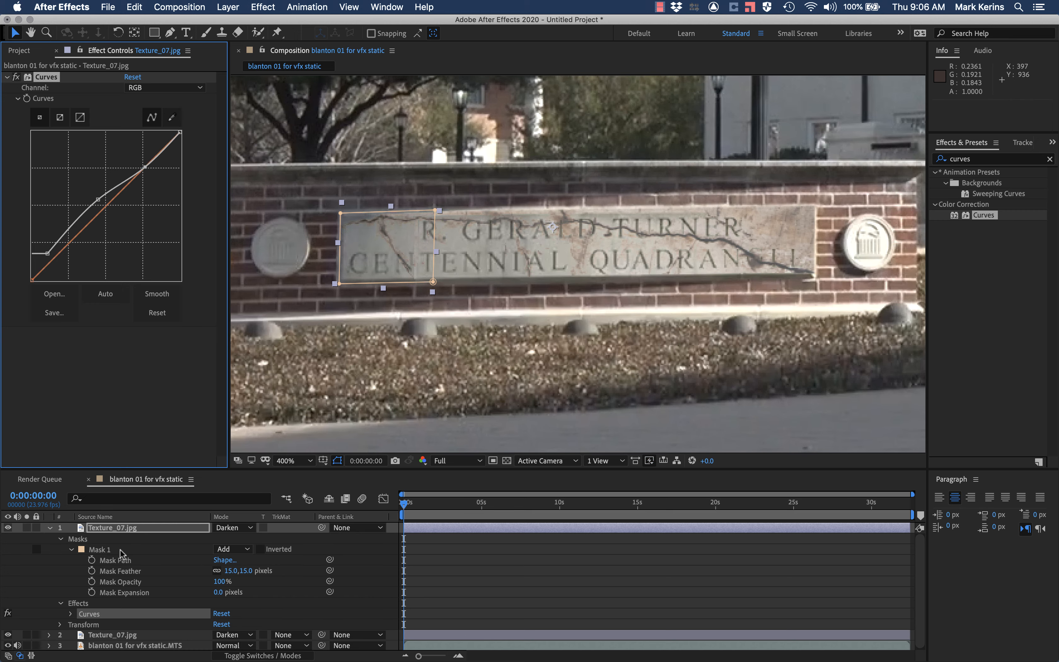
{"action": "left_click", "coordinate": [9, 528]}
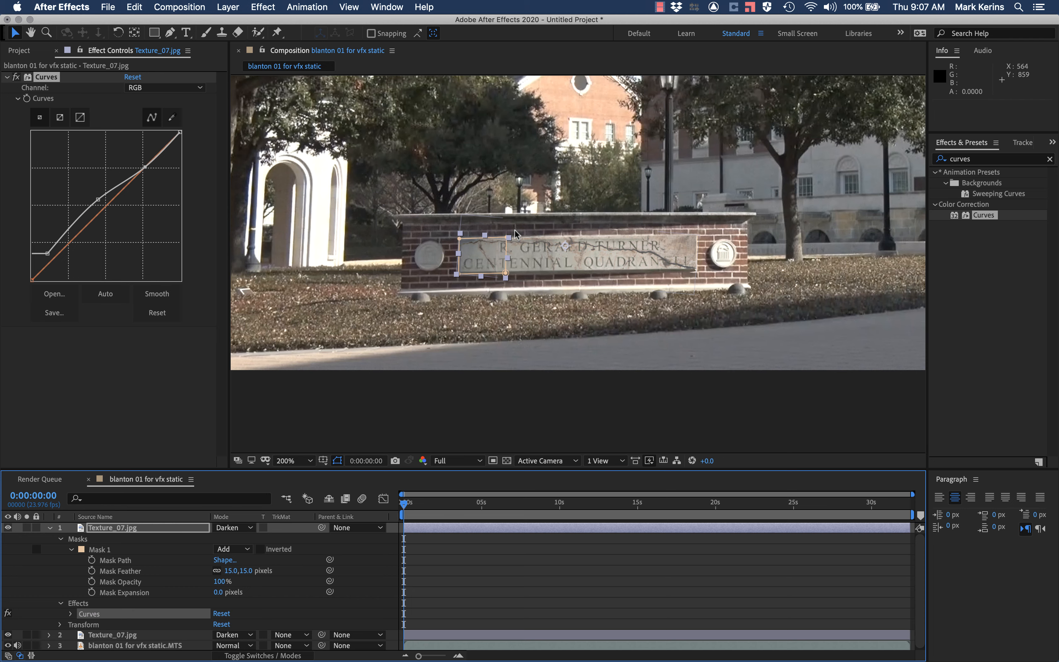
Step: Check the available blending modes, switch to Chrome to read the guide's Multiply section, and return to After Effects
{"action": "left_click", "coordinate": [251, 528]}
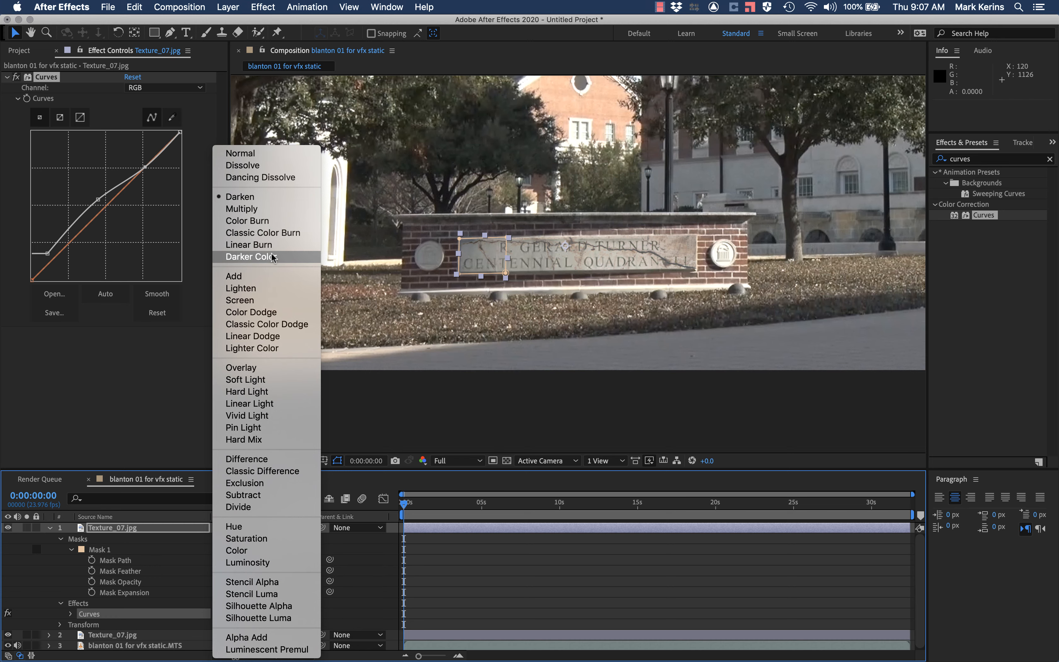
{"action": "key", "text": "super+Tab"}
{"action": "scroll", "coordinate": [637, 446], "scroll_direction": "down", "scroll_amount": 9}
{"action": "scroll", "coordinate": [636, 446], "scroll_direction": "down", "scroll_amount": 10}
{"action": "scroll", "coordinate": [637, 446], "scroll_direction": "up", "scroll_amount": 5}
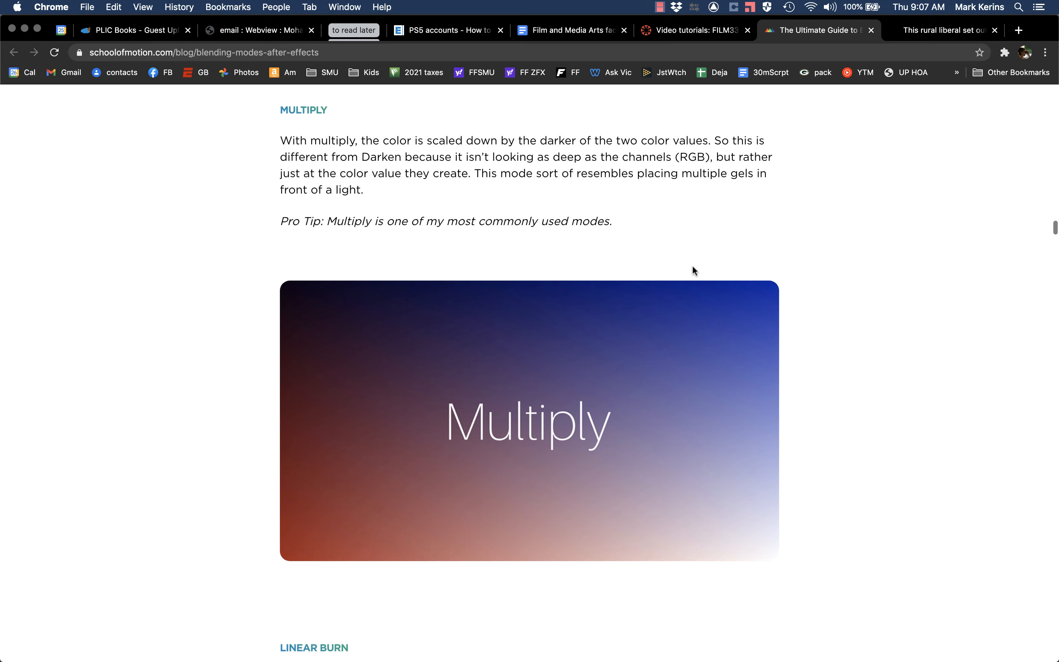
{"action": "key", "text": "super+Tab"}
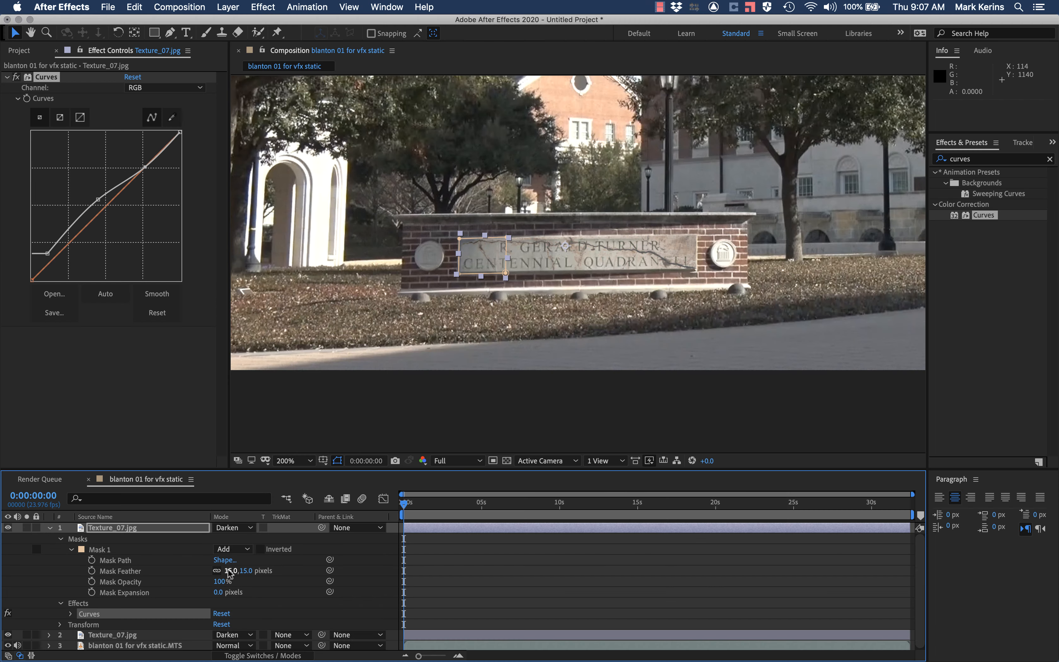
Step: Hide the top texture layer, try Multiply mode on the lower texture layer, and inspect the plaque
{"action": "left_click", "coordinate": [9, 528]}
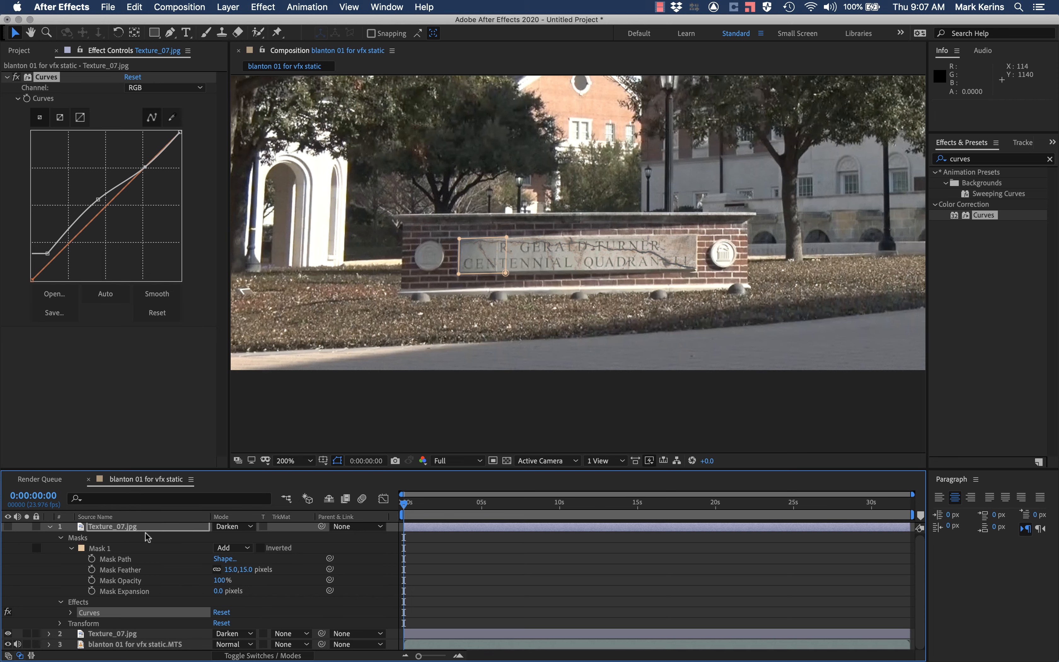
{"action": "left_click", "coordinate": [247, 634]}
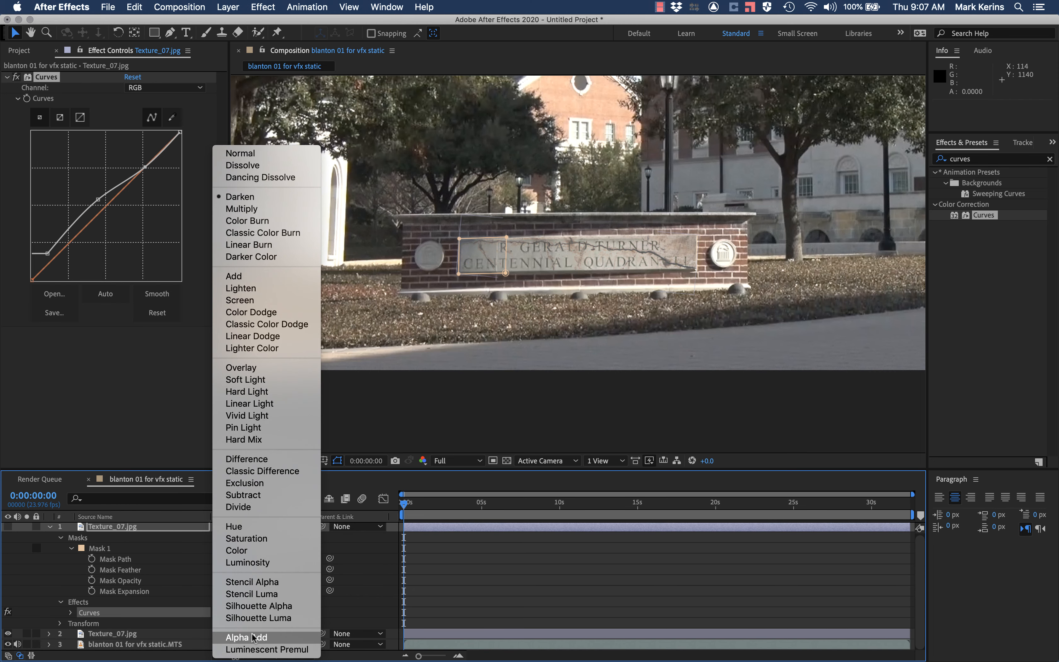
{"action": "left_click", "coordinate": [243, 210]}
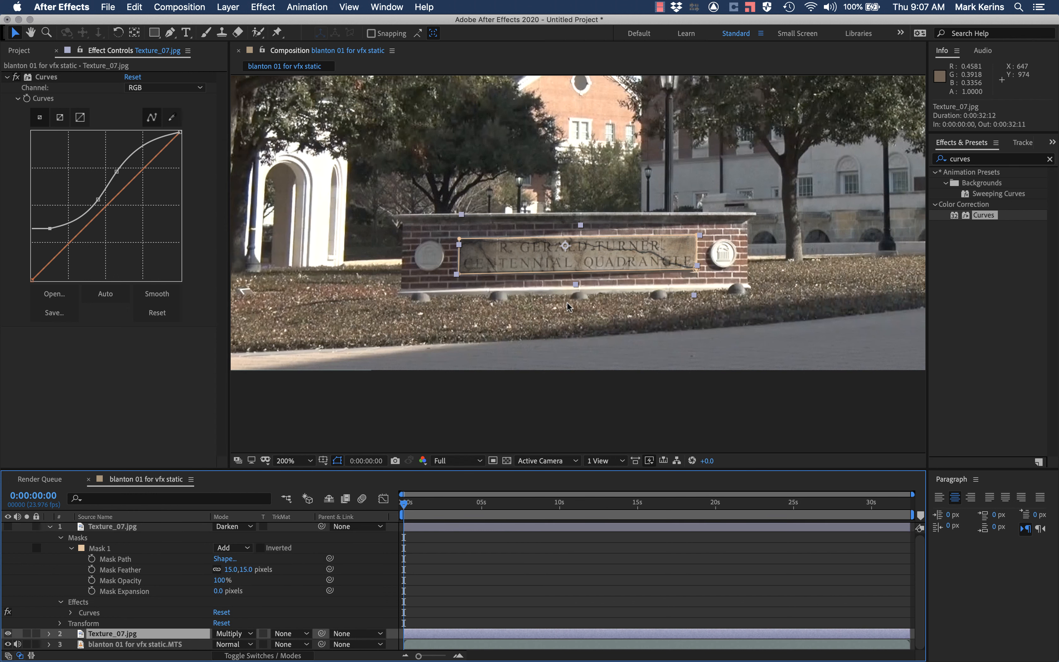
{"action": "scroll", "coordinate": [620, 274], "scroll_direction": "up", "scroll_amount": 2}
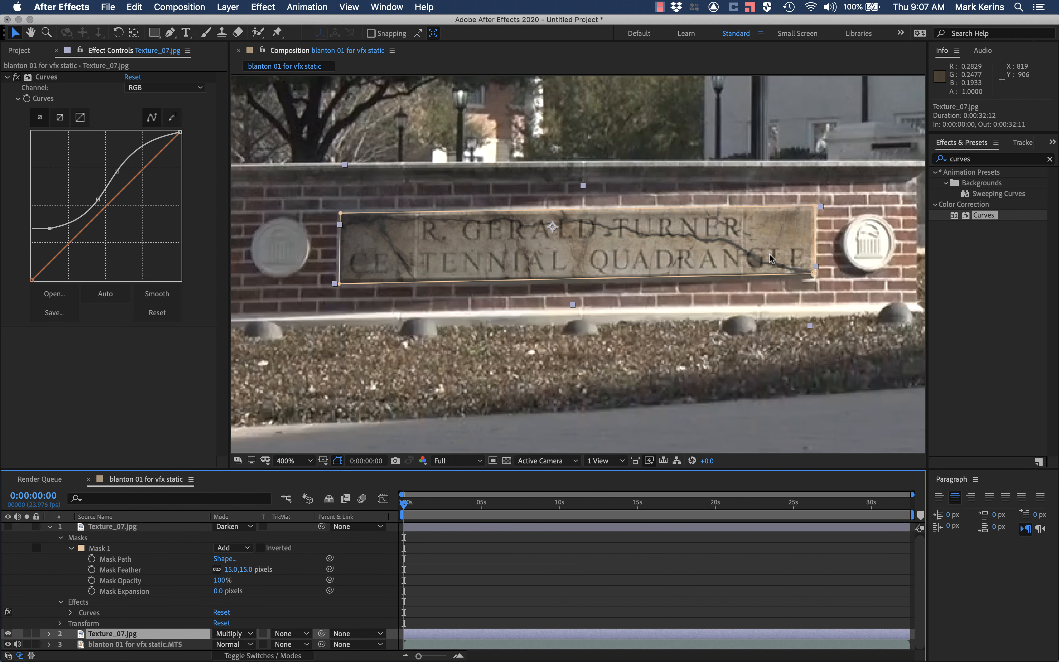
{"action": "scroll", "coordinate": [388, 239], "scroll_direction": "down", "scroll_amount": 2}
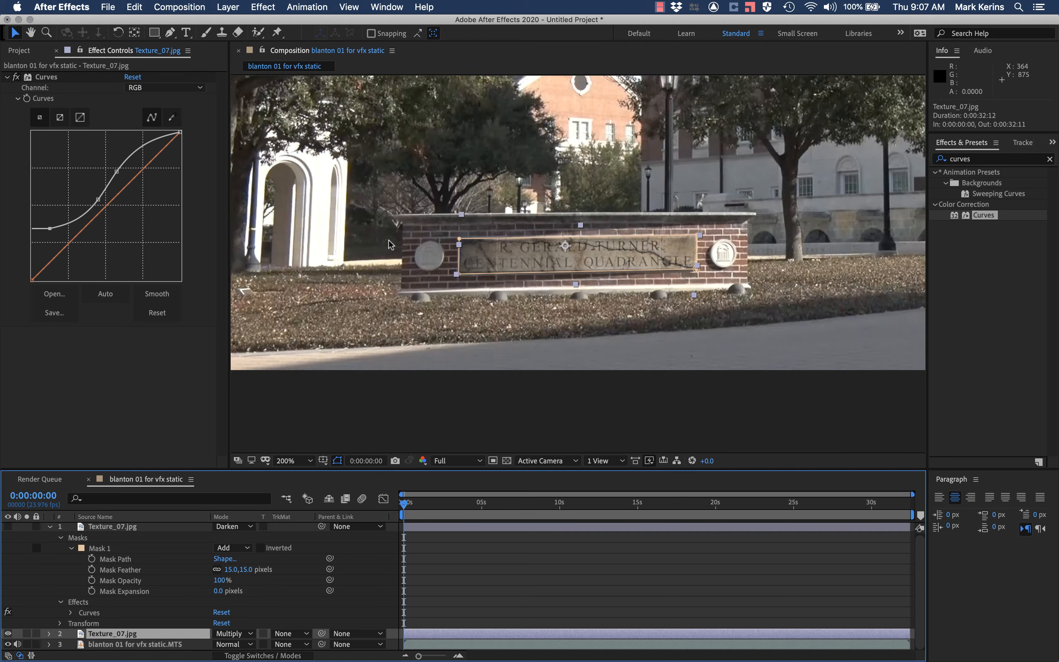
{"action": "scroll", "coordinate": [389, 239], "scroll_direction": "down", "scroll_amount": 2}
{"action": "scroll", "coordinate": [388, 239], "scroll_direction": "up", "scroll_amount": 2}
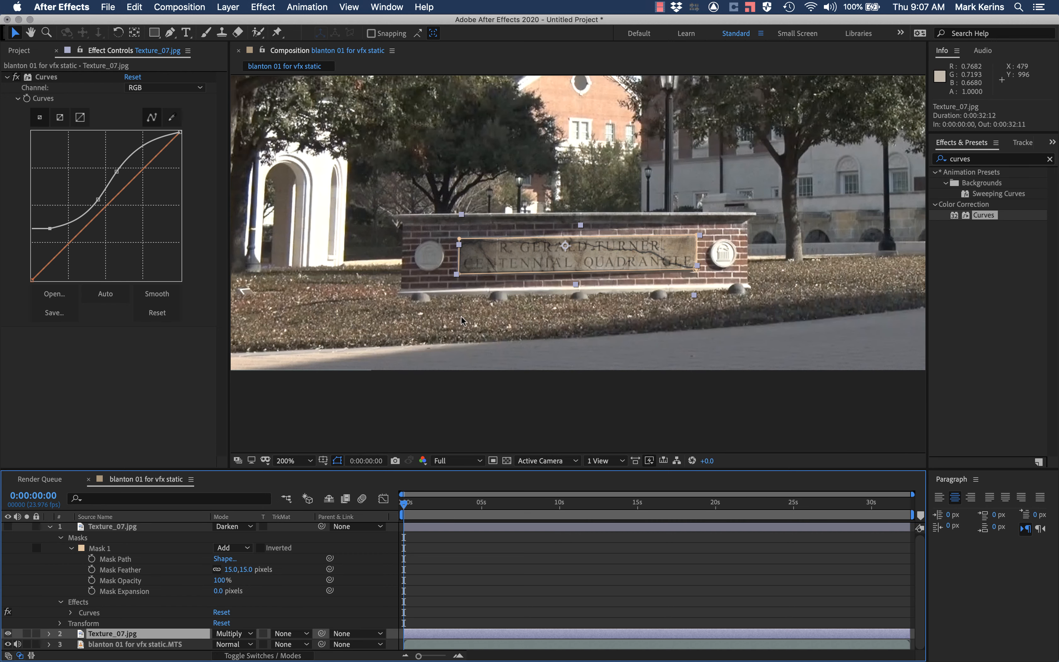
Step: Set the lower texture layer back to Darken mode, reshow the top texture layer and collapse its properties
{"action": "left_click", "coordinate": [135, 644]}
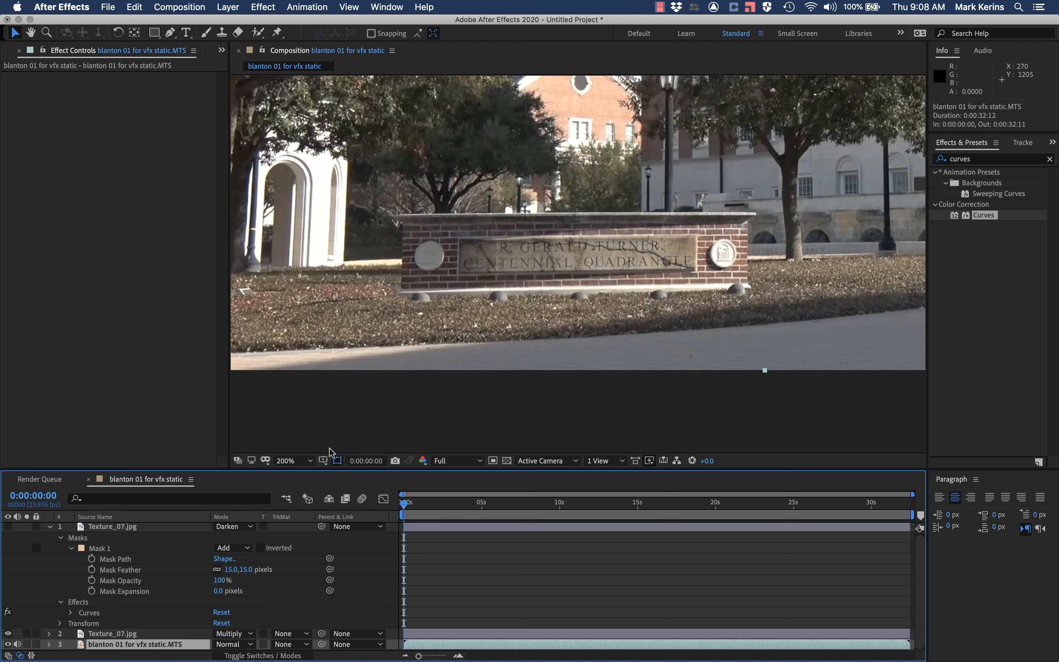
{"action": "left_click", "coordinate": [234, 634]}
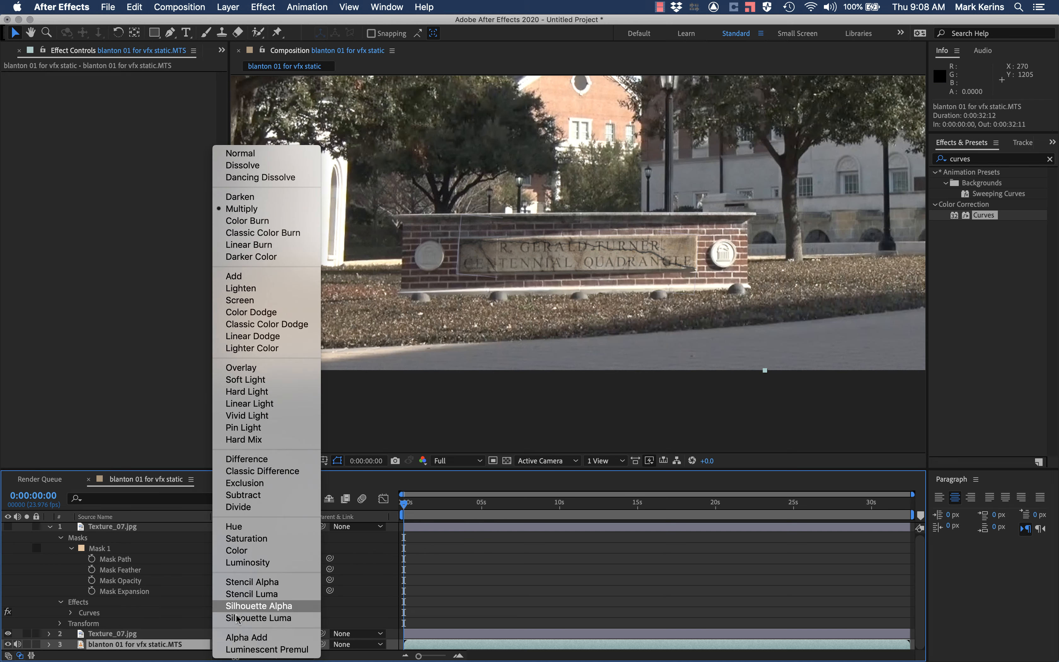
{"action": "left_click", "coordinate": [258, 198]}
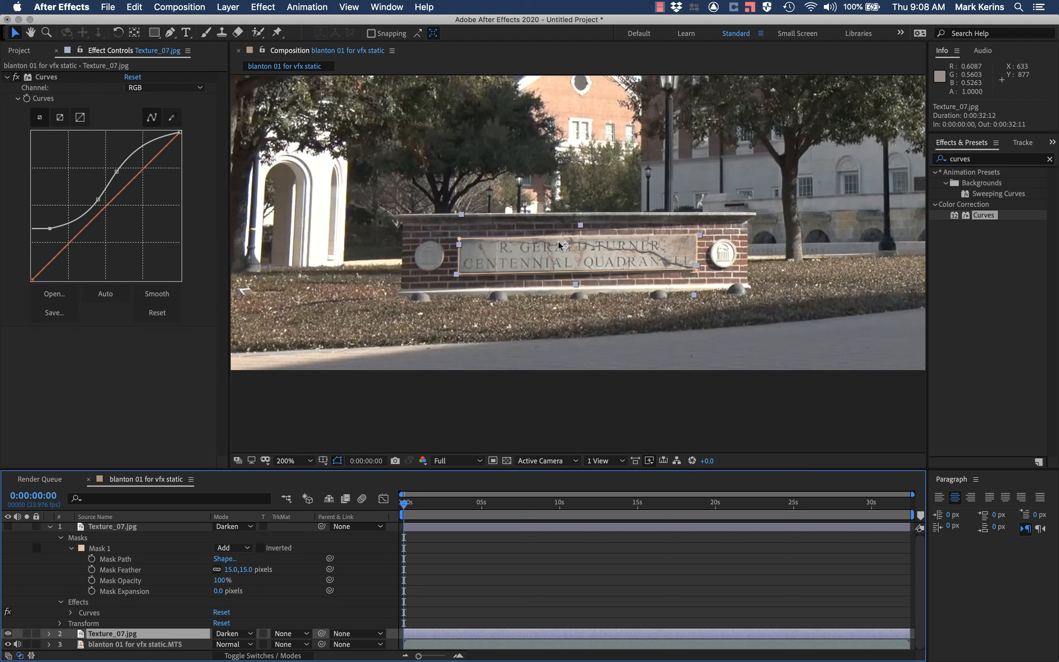
{"action": "scroll", "coordinate": [561, 246], "scroll_direction": "up", "scroll_amount": 1}
{"action": "scroll", "coordinate": [562, 246], "scroll_direction": "down", "scroll_amount": 2}
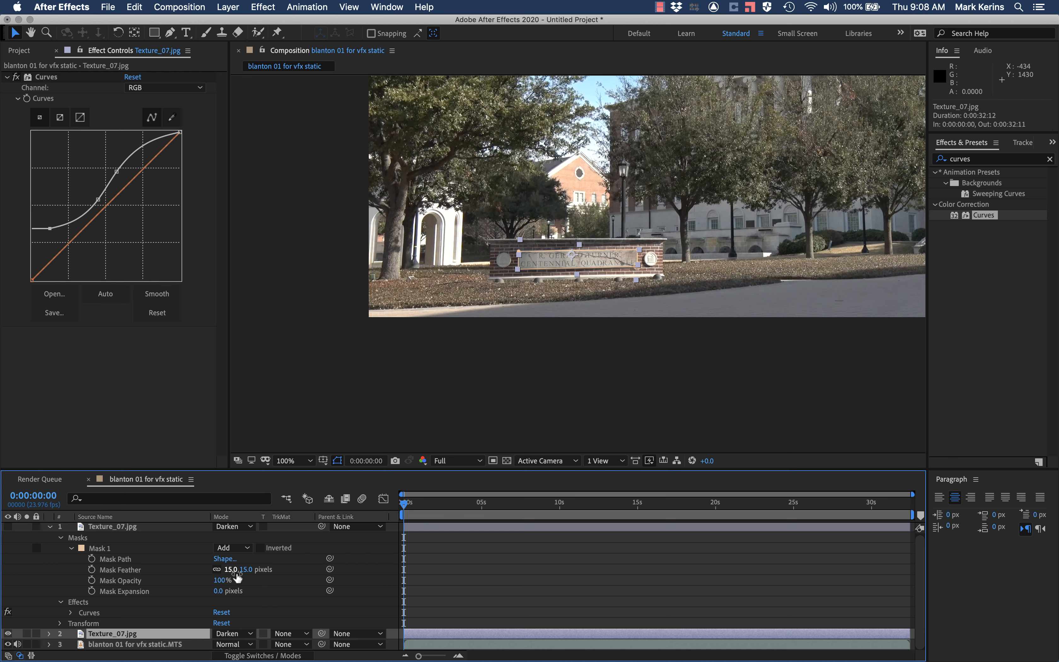
{"action": "left_click", "coordinate": [48, 527]}
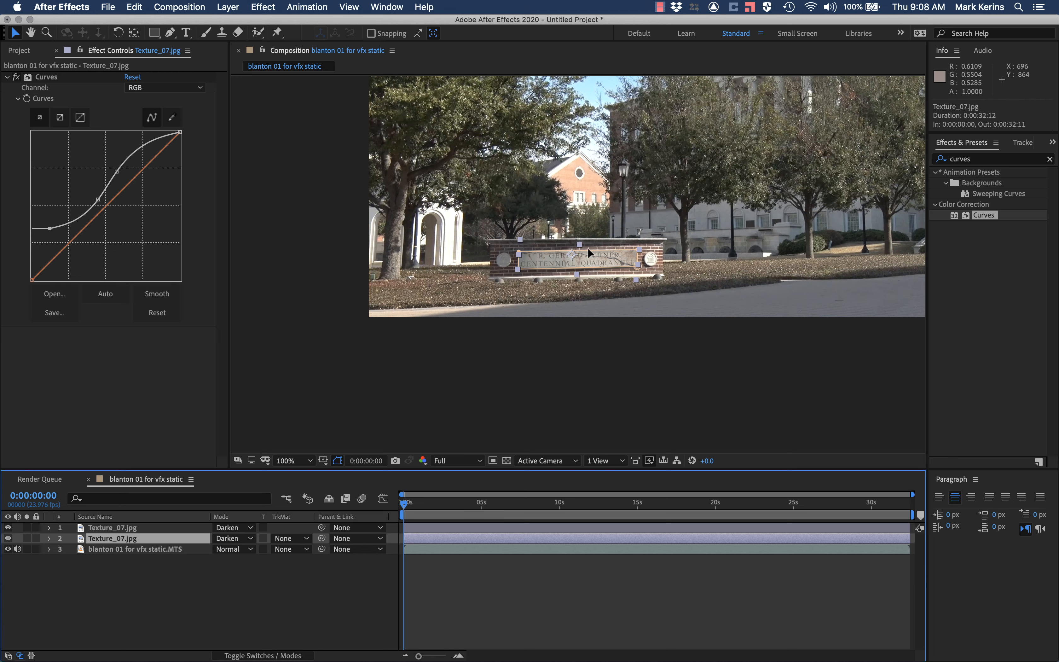
Step: Close the texture's effect controls, inspect the finished plaque, and preview the Fire_01.mov, Fire_02.mov and Fire_03.mov clips
{"action": "left_click", "coordinate": [56, 51]}
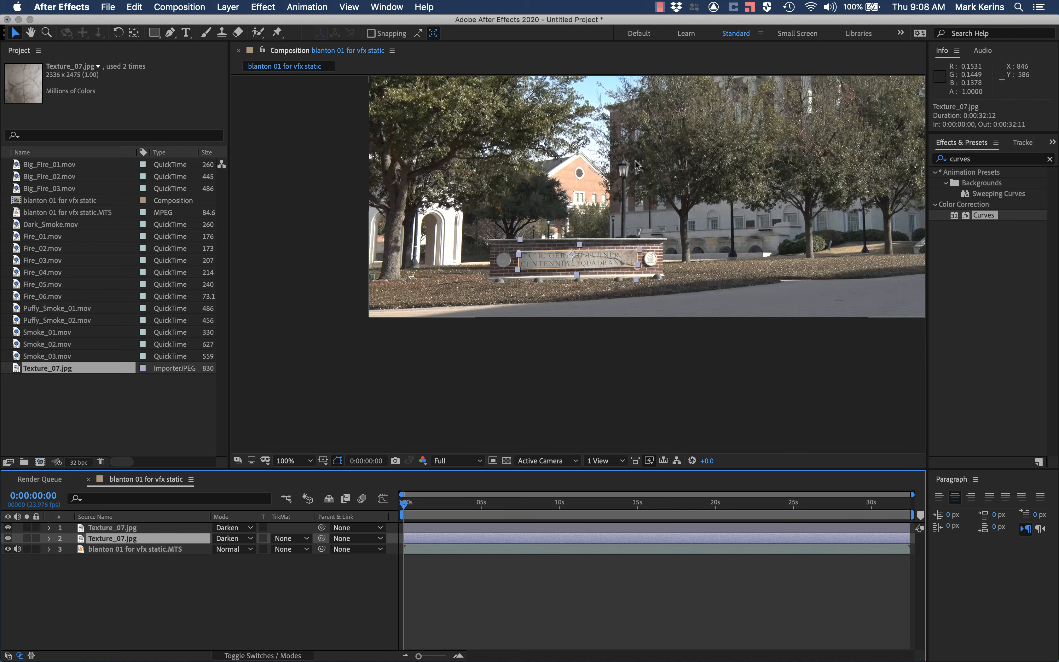
{"action": "scroll", "coordinate": [550, 224], "scroll_direction": "up", "scroll_amount": 4}
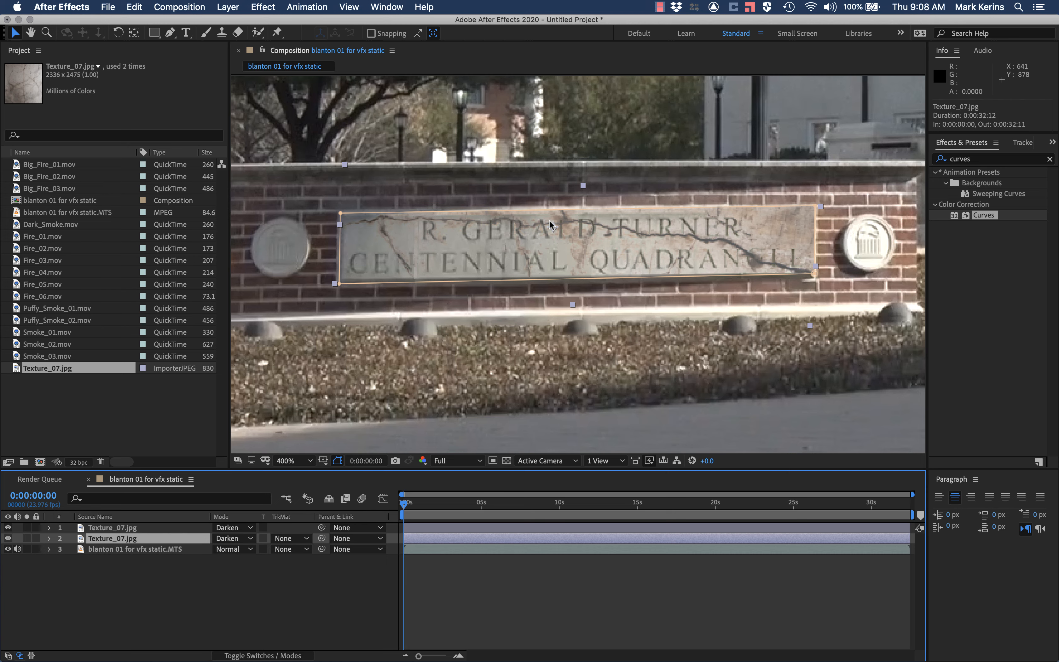
{"action": "scroll", "coordinate": [550, 224], "scroll_direction": "down", "scroll_amount": 2}
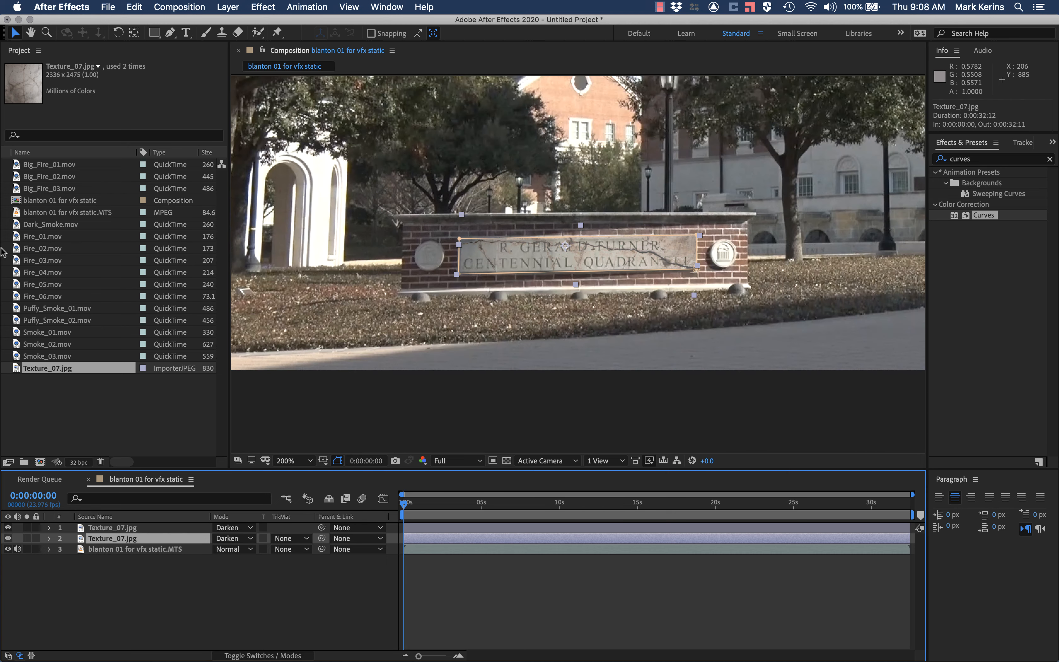
{"action": "double_click", "coordinate": [42, 237]}
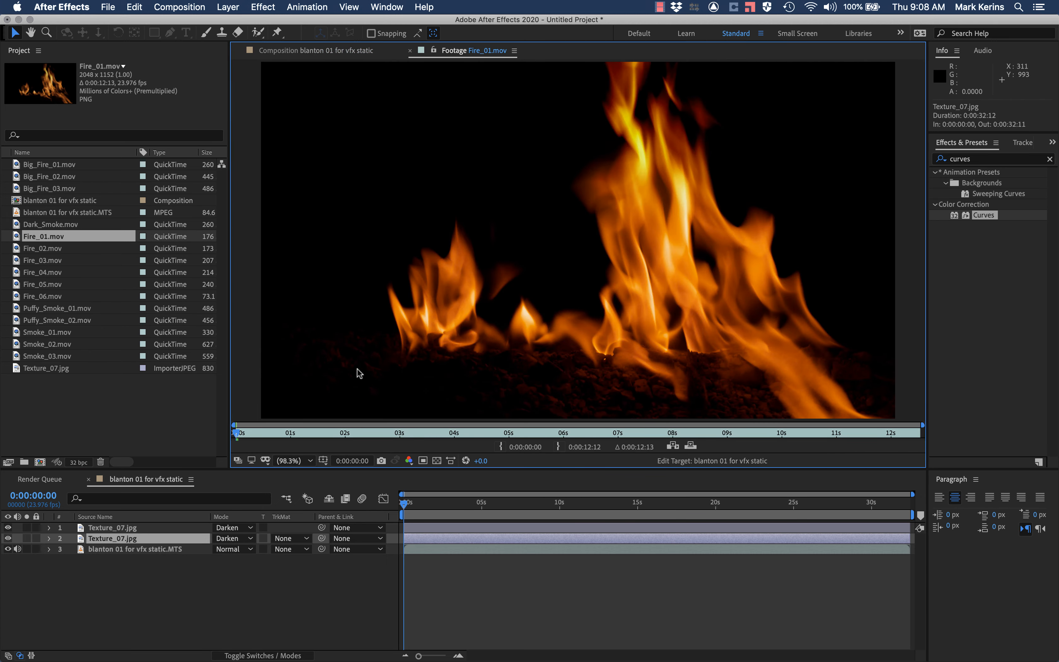
{"action": "double_click", "coordinate": [42, 248]}
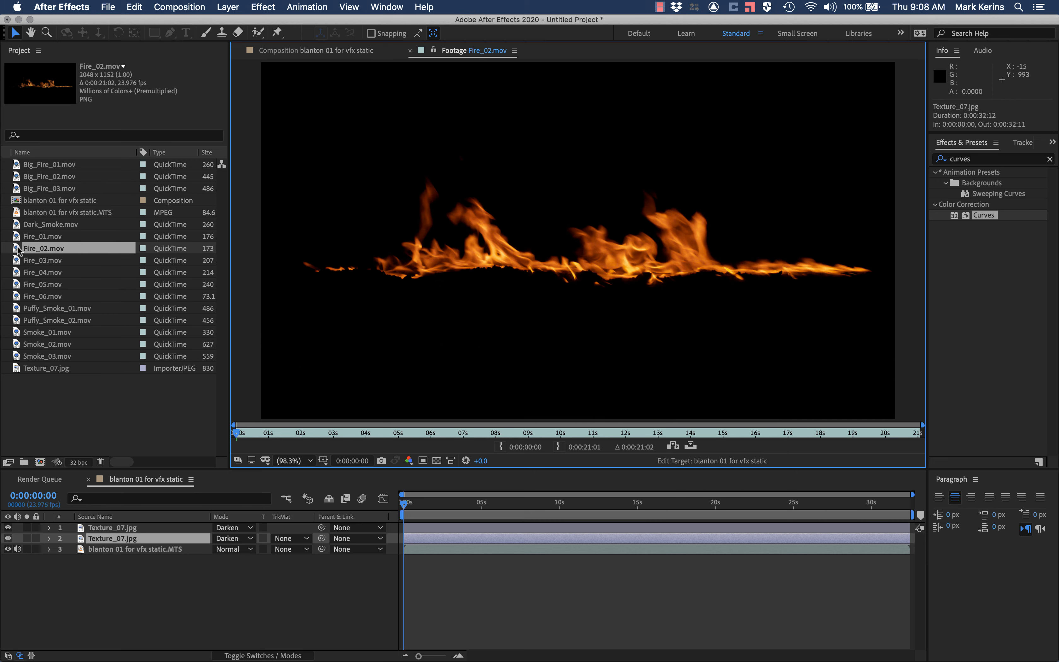
{"action": "key", "text": "space"}
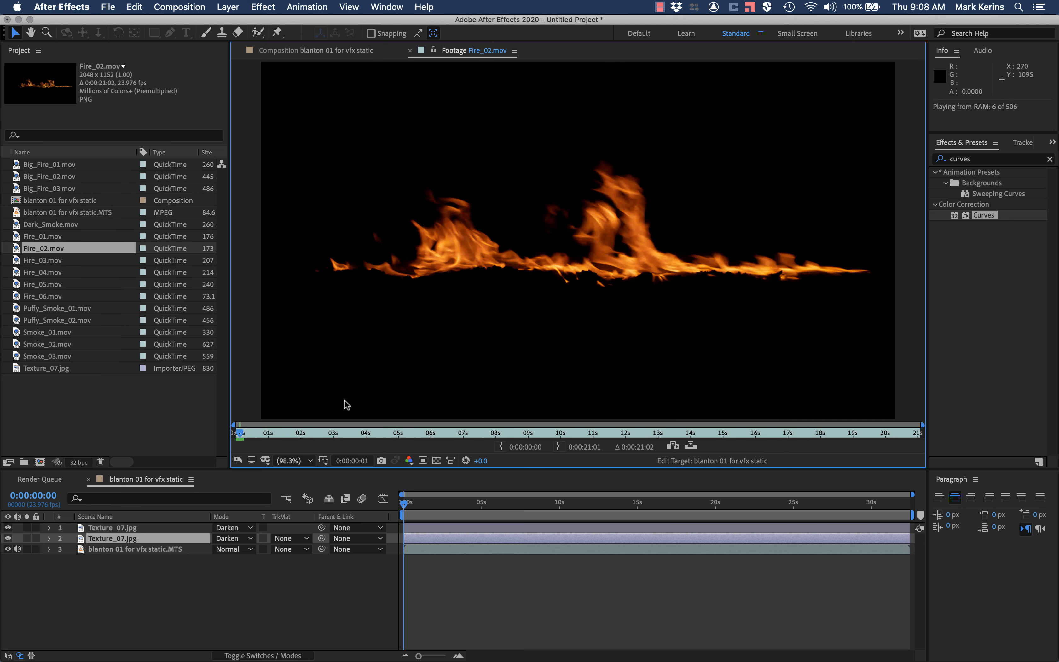
{"action": "key", "text": "space"}
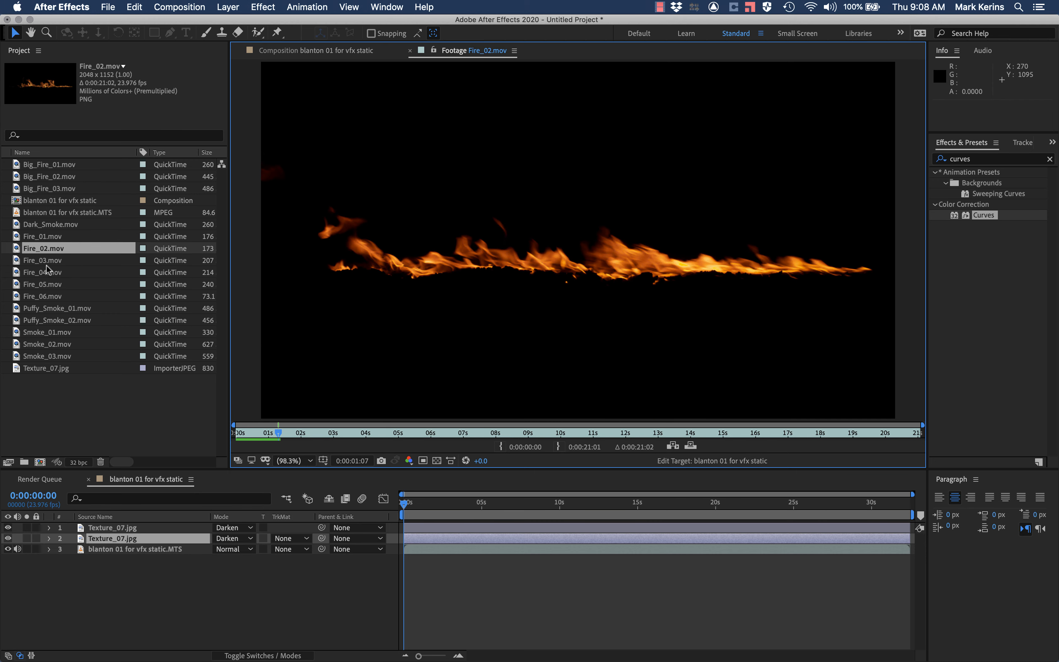
{"action": "double_click", "coordinate": [17, 261]}
{"action": "key", "text": "space"}
Step: Preview the Fire_04.mov, Fire_05.mov and Fire_06.mov clips by playing each one
{"action": "key", "text": "space"}
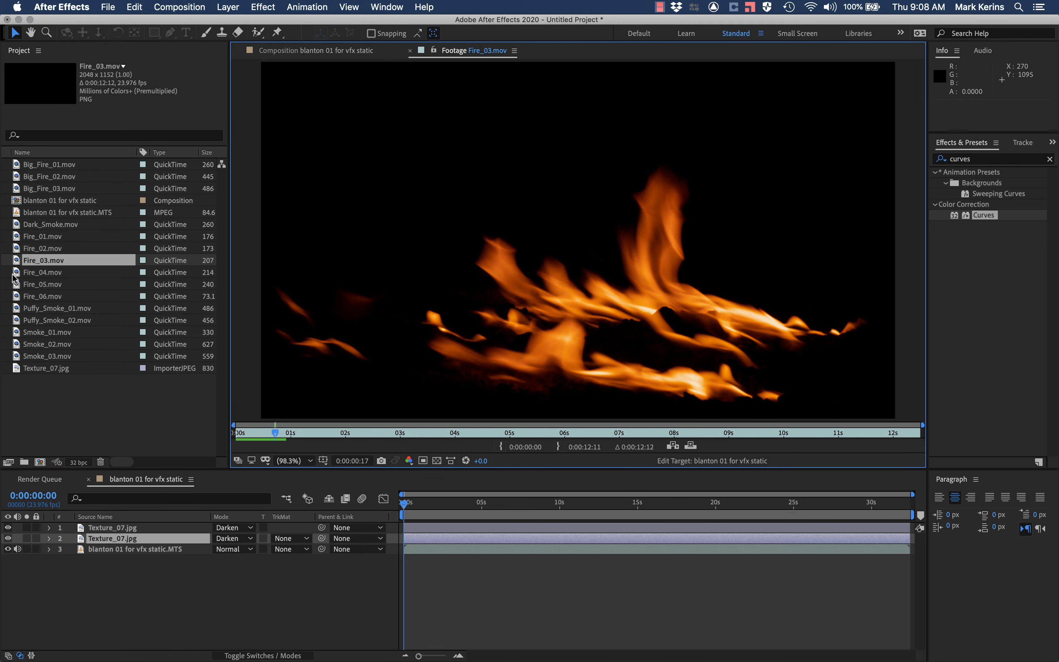
{"action": "double_click", "coordinate": [16, 274]}
{"action": "key", "text": "space"}
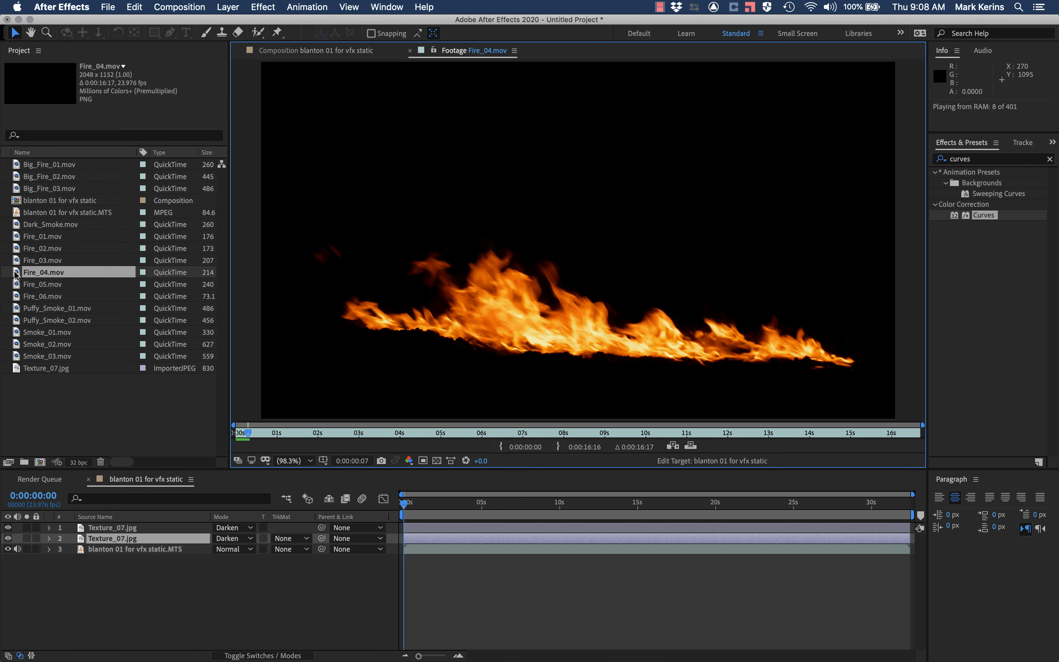
{"action": "key", "text": "space"}
{"action": "double_click", "coordinate": [16, 284]}
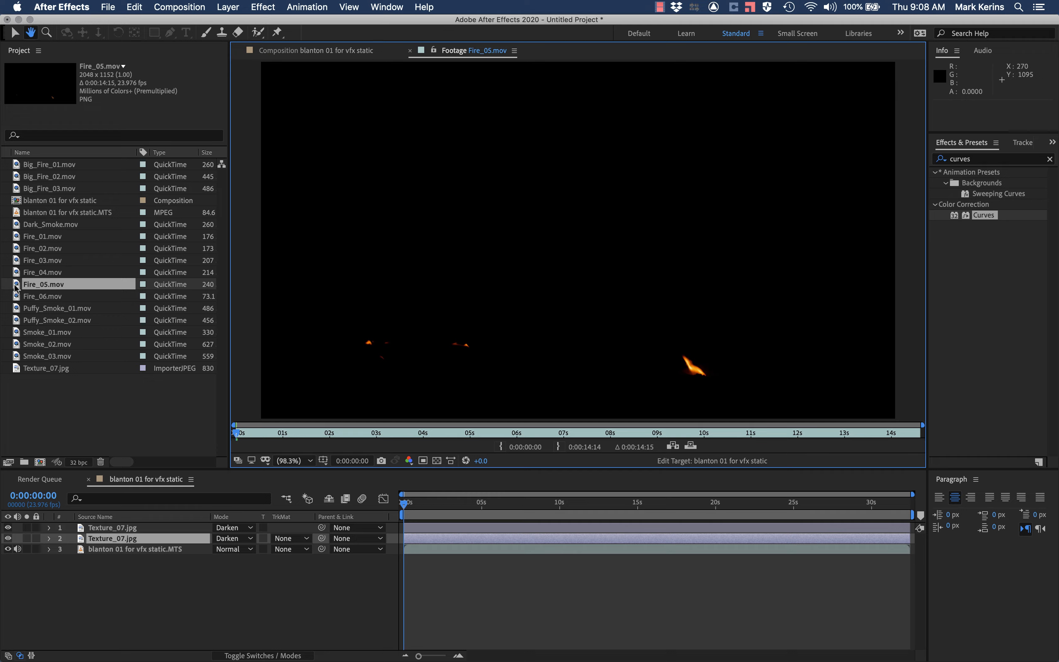
{"action": "key", "text": "space"}
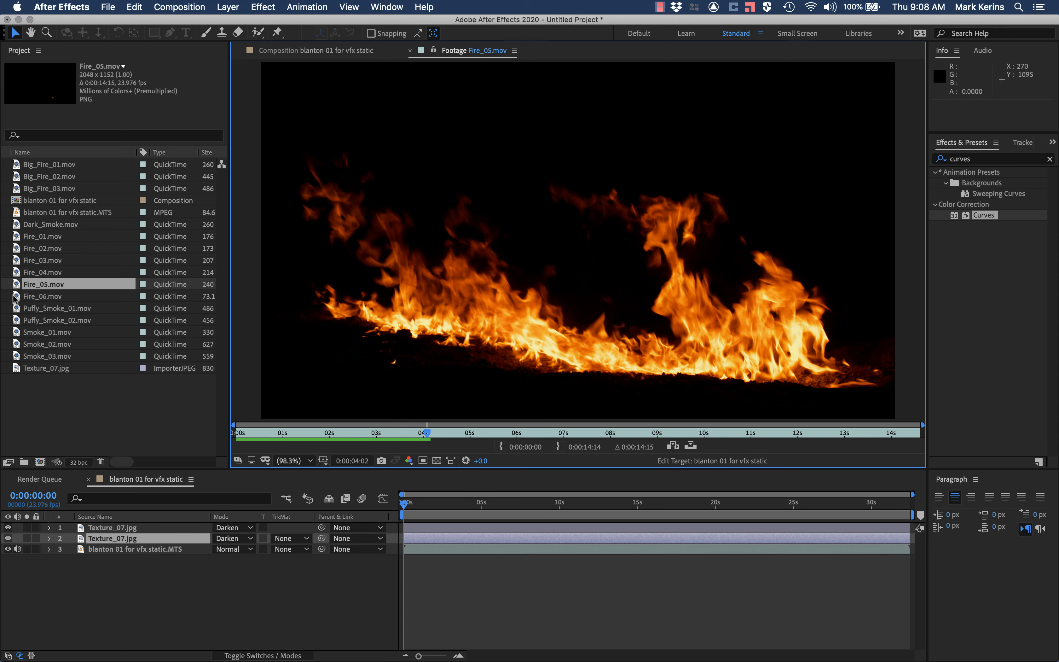
{"action": "double_click", "coordinate": [15, 297]}
{"action": "key", "text": "space"}
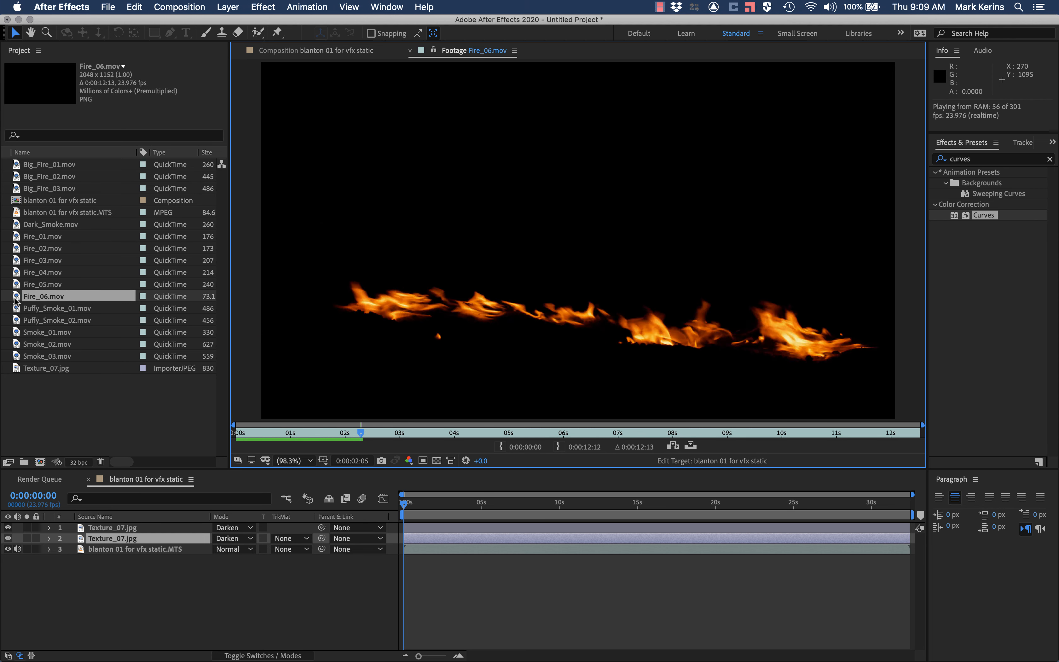
Step: Preview the Fire_01.mov and Fire_02.mov clips again and add Fire_02.mov to the composition above both texture layers
{"action": "double_click", "coordinate": [17, 237]}
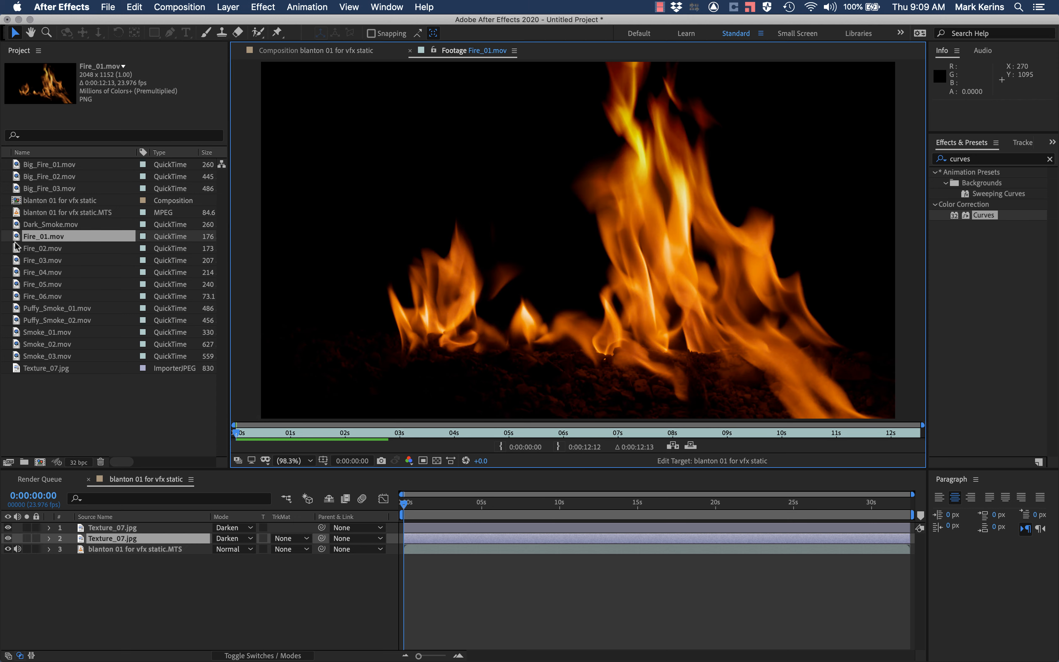
{"action": "key", "text": "space"}
{"action": "double_click", "coordinate": [17, 248]}
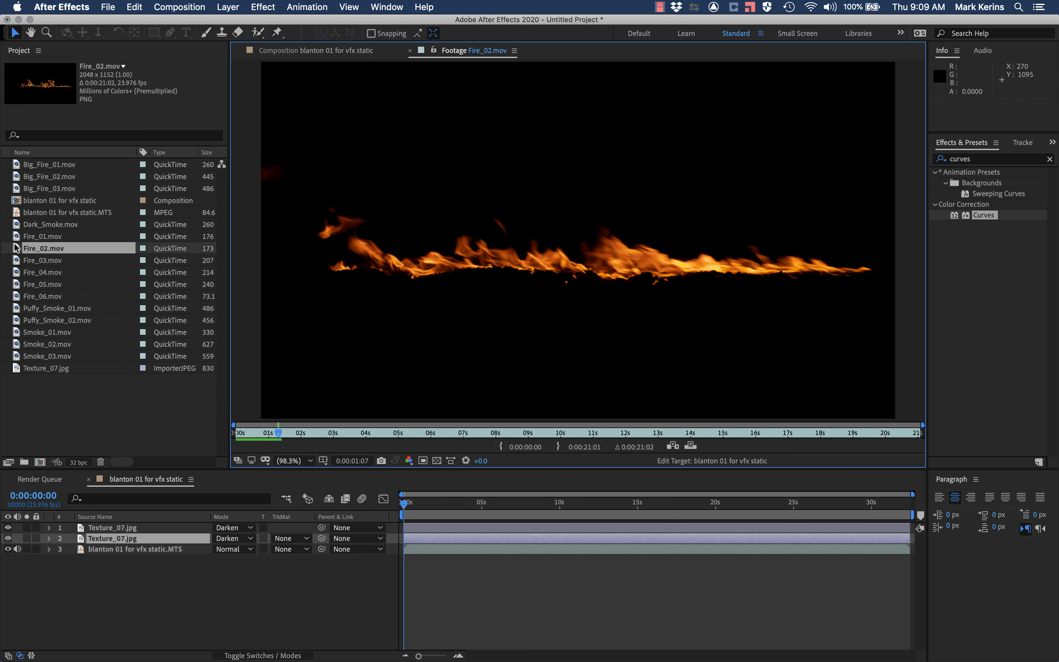
{"action": "left_click_drag", "start_coordinate": [17, 250], "coordinate": [108, 528]}
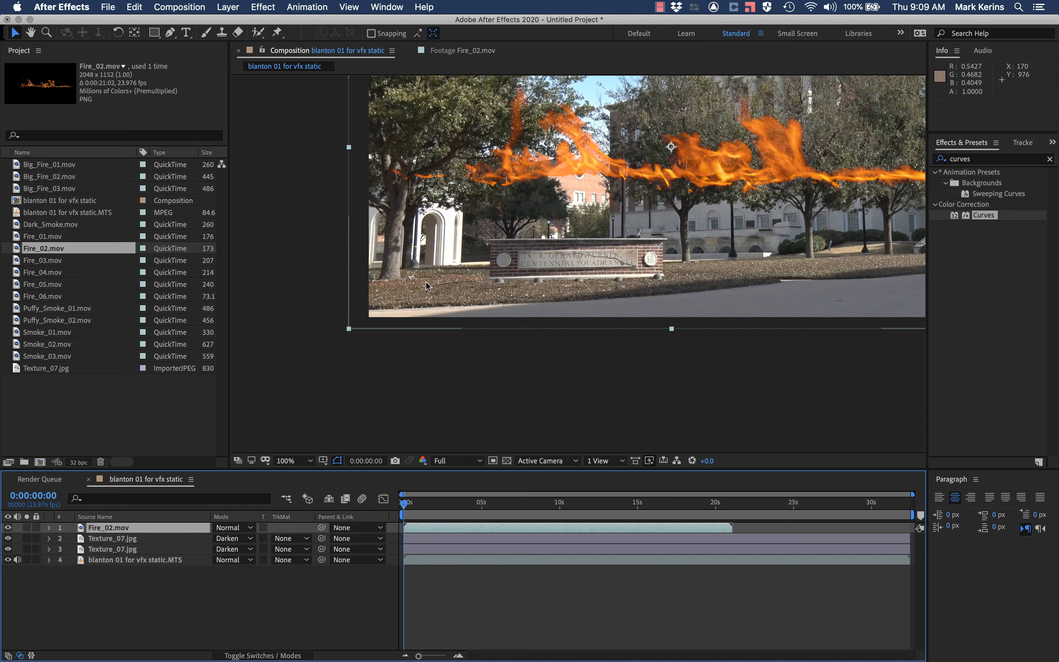
Step: Scale the Fire_02.mov layer to 42% and move it onto the sign's top edge at about 646, 790
{"action": "left_click", "coordinate": [50, 528]}
{"action": "left_click", "coordinate": [61, 539]}
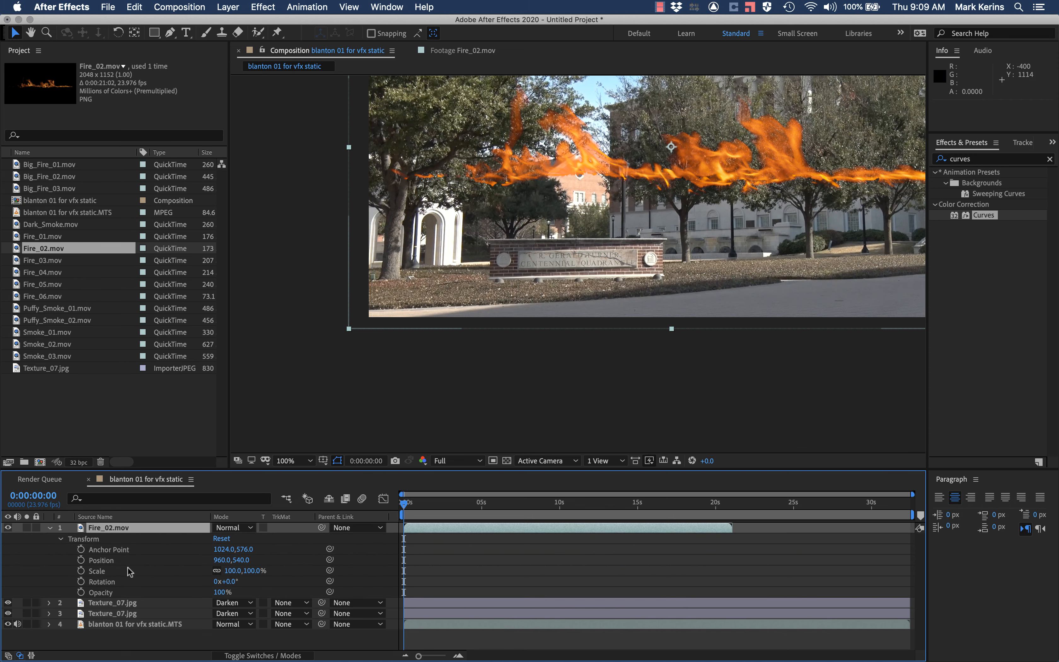
{"action": "left_click_drag", "start_coordinate": [237, 572], "coordinate": [200, 570]}
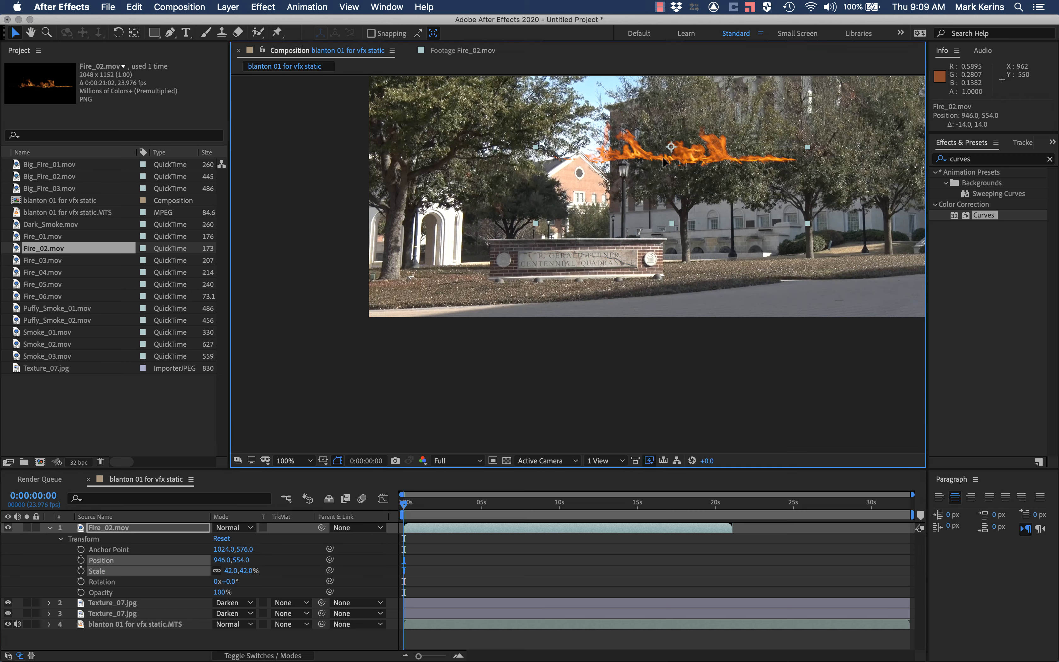
{"action": "left_click_drag", "start_coordinate": [675, 144], "coordinate": [577, 223]}
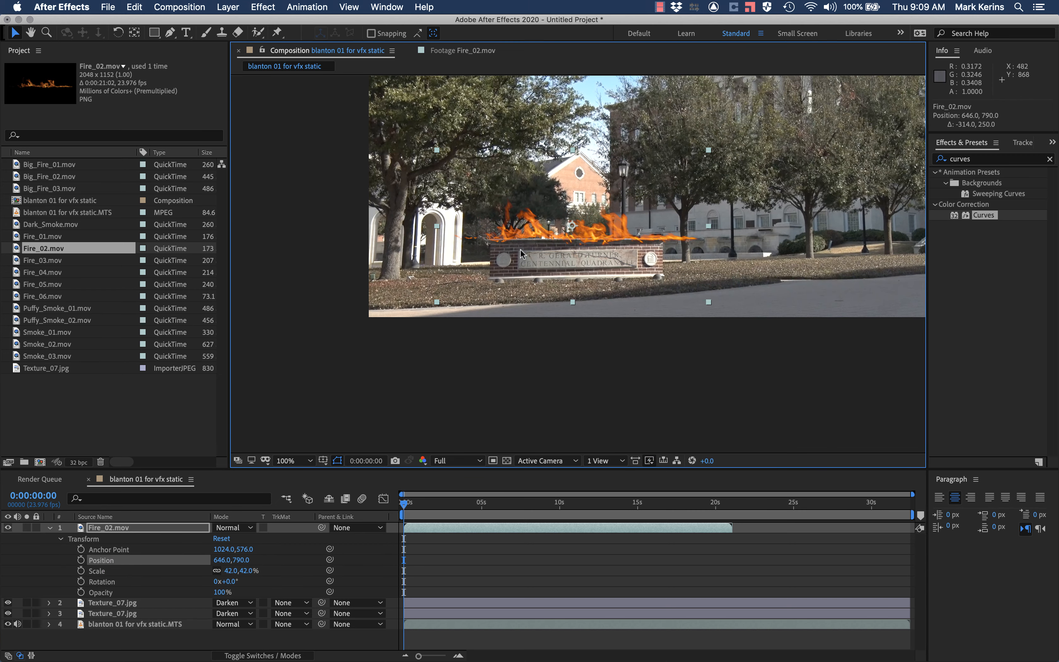
Step: Reduce the fire layer's scale to 30% and align its flames along the sign's ledge at position 653, 804
{"action": "left_click_drag", "start_coordinate": [232, 573], "coordinate": [224, 571]}
{"action": "left_click_drag", "start_coordinate": [564, 246], "coordinate": [567, 249]}
{"action": "scroll", "coordinate": [567, 249], "scroll_direction": "up", "scroll_amount": 4}
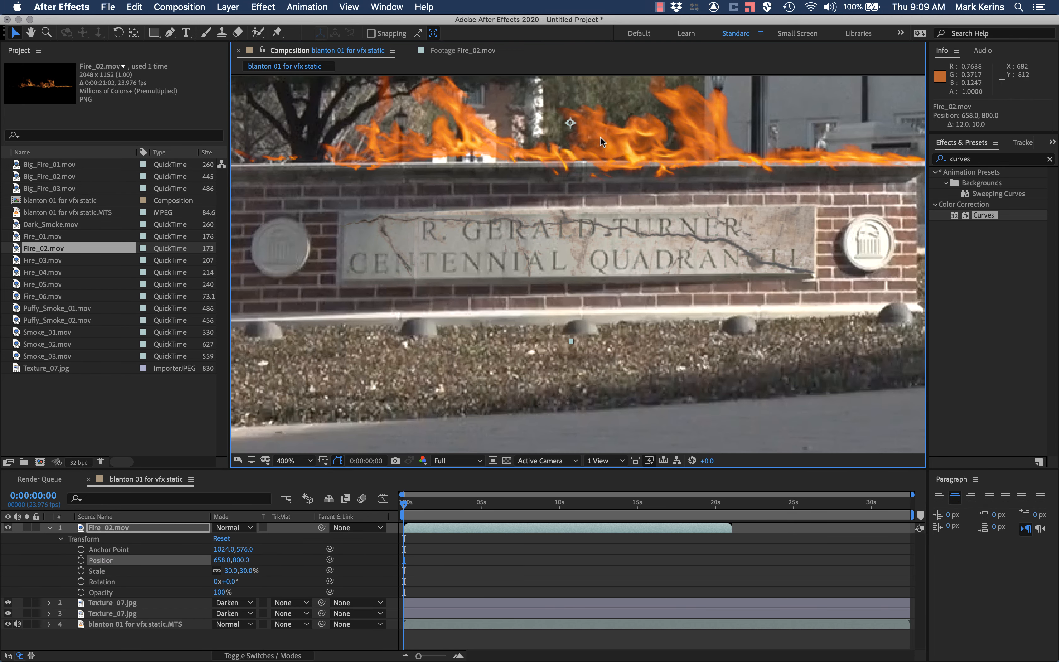
{"action": "left_click_drag", "start_coordinate": [600, 140], "coordinate": [593, 145]}
{"action": "key", "text": "comma"}
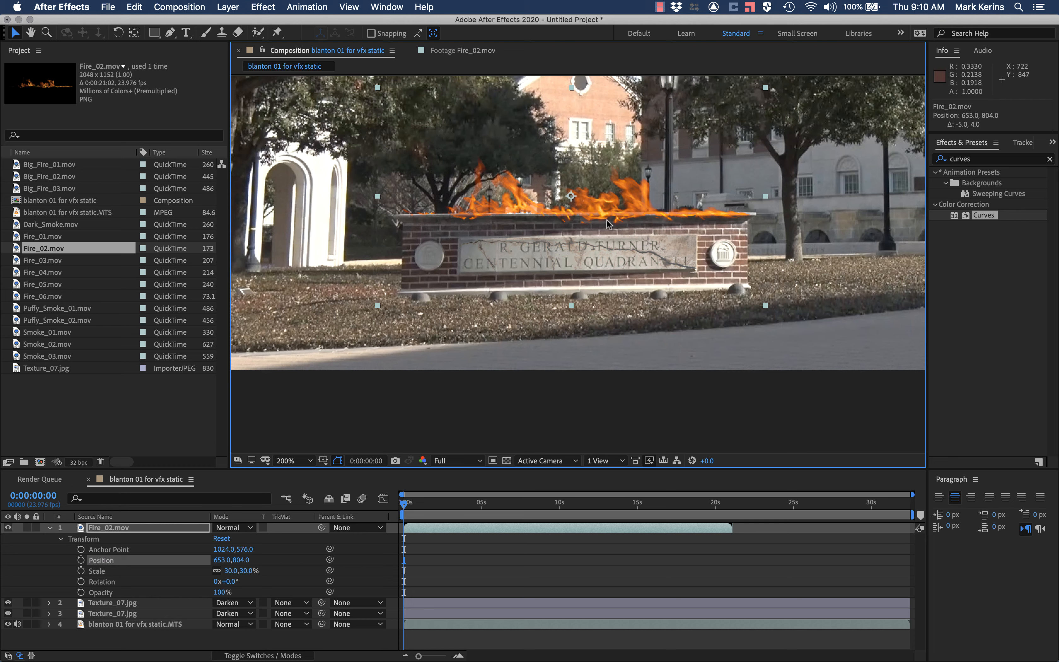
Step: Draw a closed four-point Pen mask around the flames on the Fire_02.mov layer, with its lower edge along the sign's ledge
{"action": "left_click", "coordinate": [172, 34]}
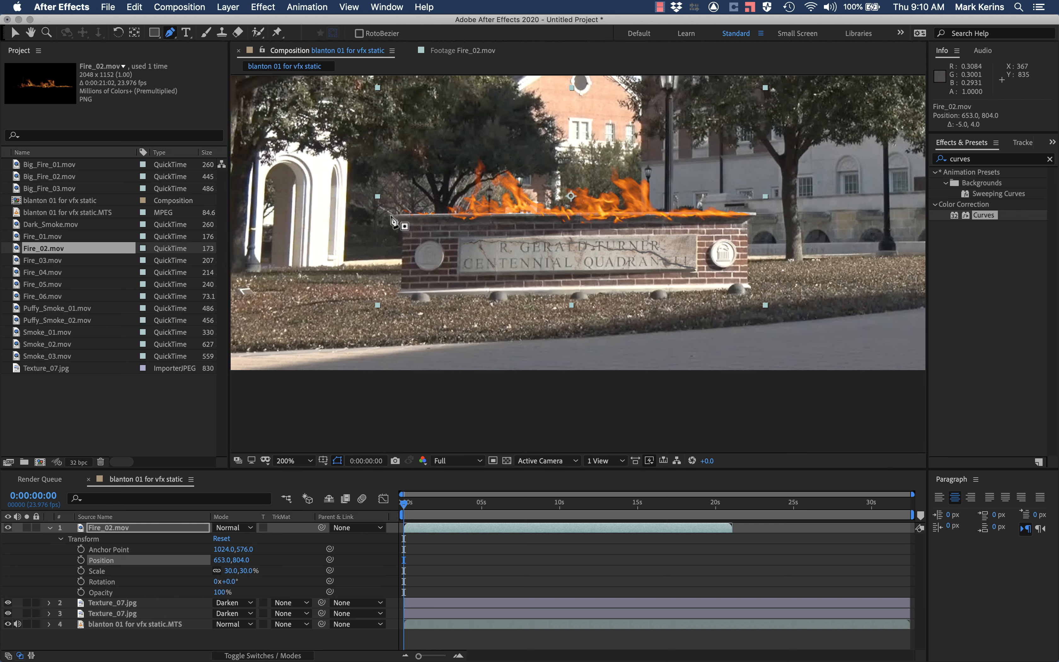
{"action": "left_click", "coordinate": [380, 213]}
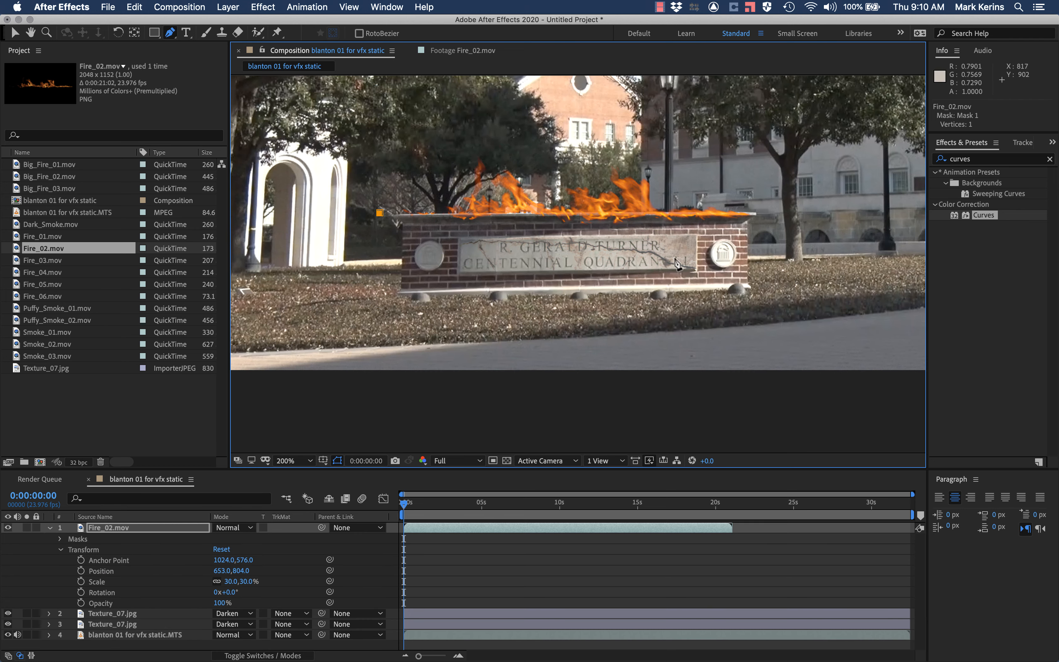
{"action": "left_click", "coordinate": [791, 215]}
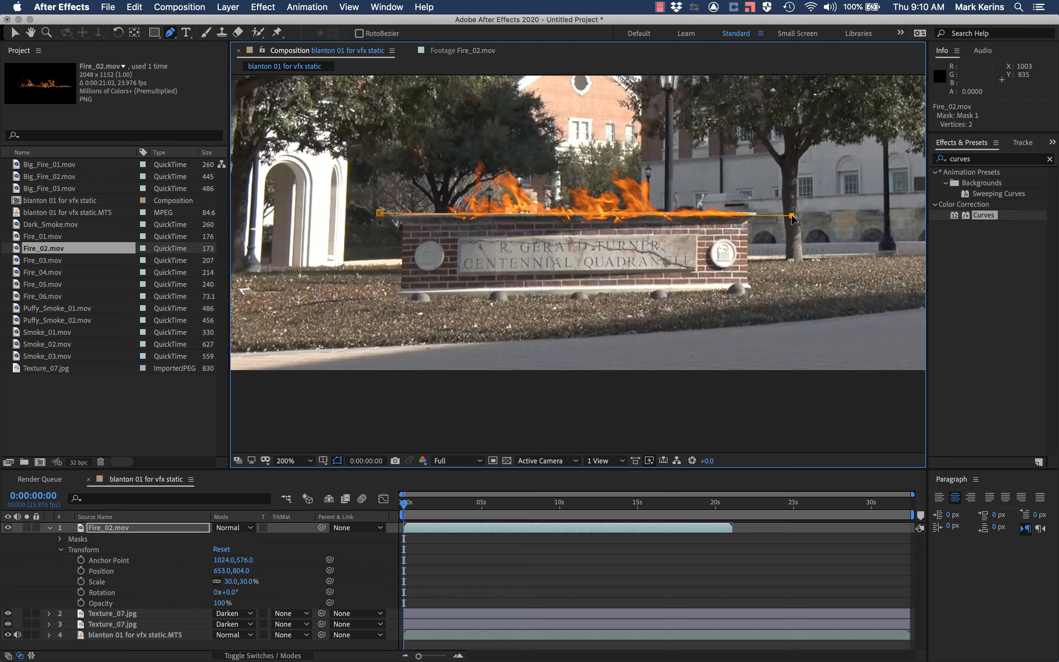
{"action": "left_click", "coordinate": [800, 113]}
{"action": "left_click", "coordinate": [349, 113]}
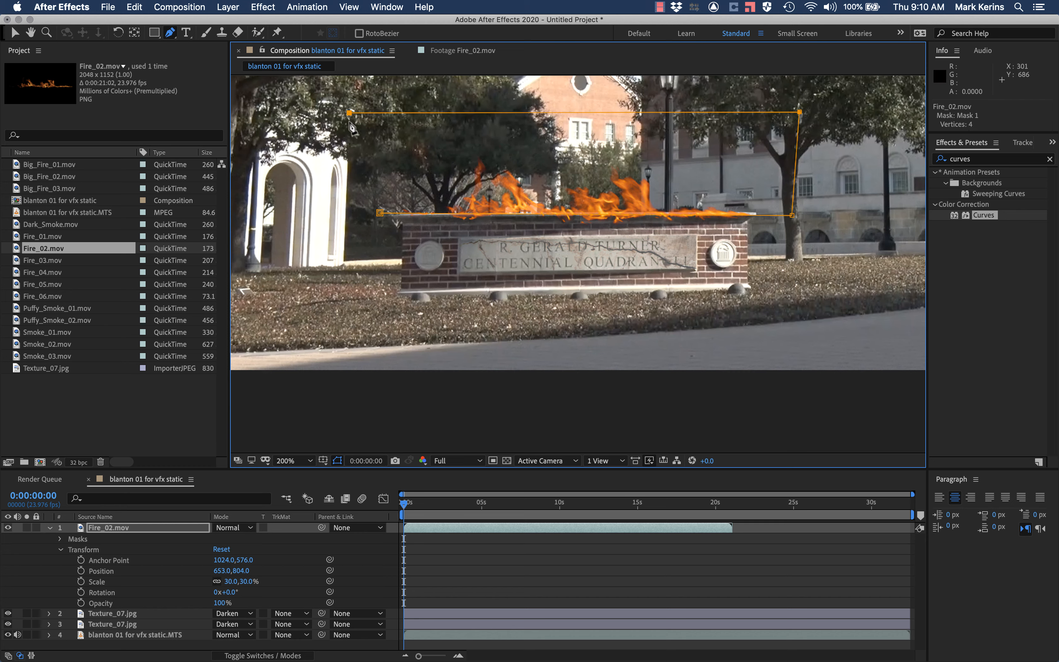
{"action": "left_click", "coordinate": [380, 214]}
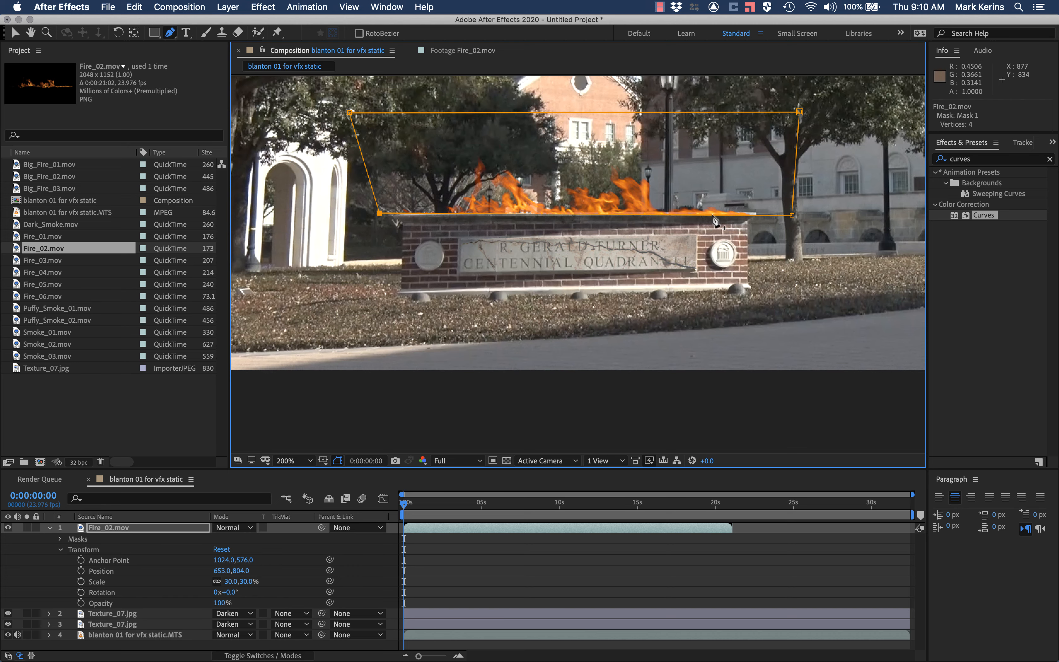
Step: Try a 5° rotation on the Fire_02.mov layer, and set its rotation to -0.5° to follow the sign's ledge
{"action": "key", "text": "period"}
{"action": "key", "text": "period"}
{"action": "key", "text": "period"}
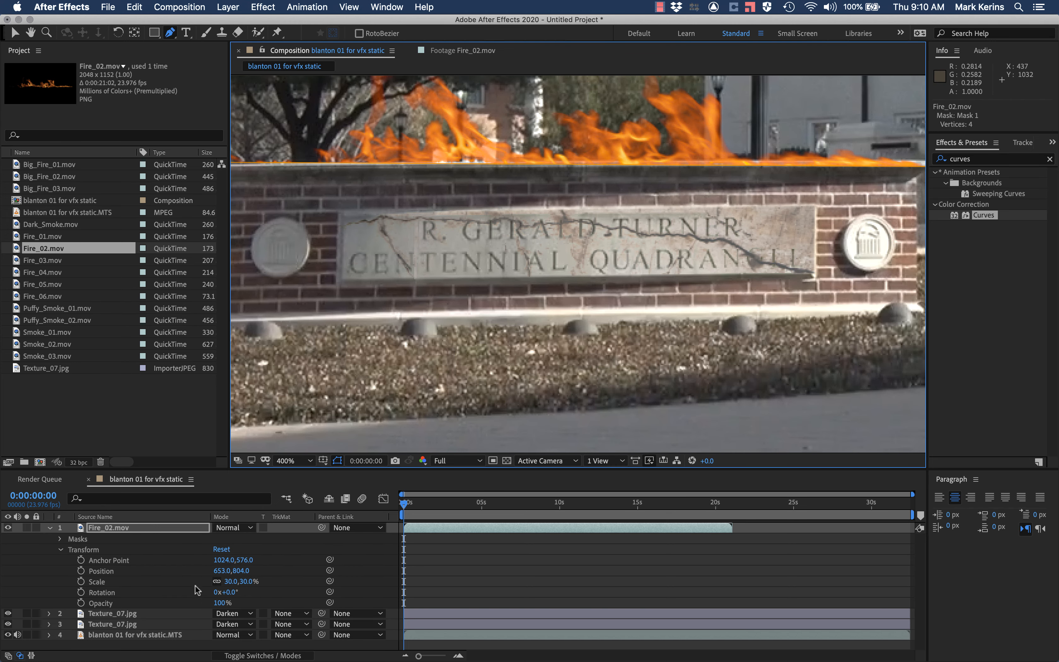
{"action": "left_click", "coordinate": [233, 592]}
{"action": "type", "text": "5"}
{"action": "key", "text": "Return"}
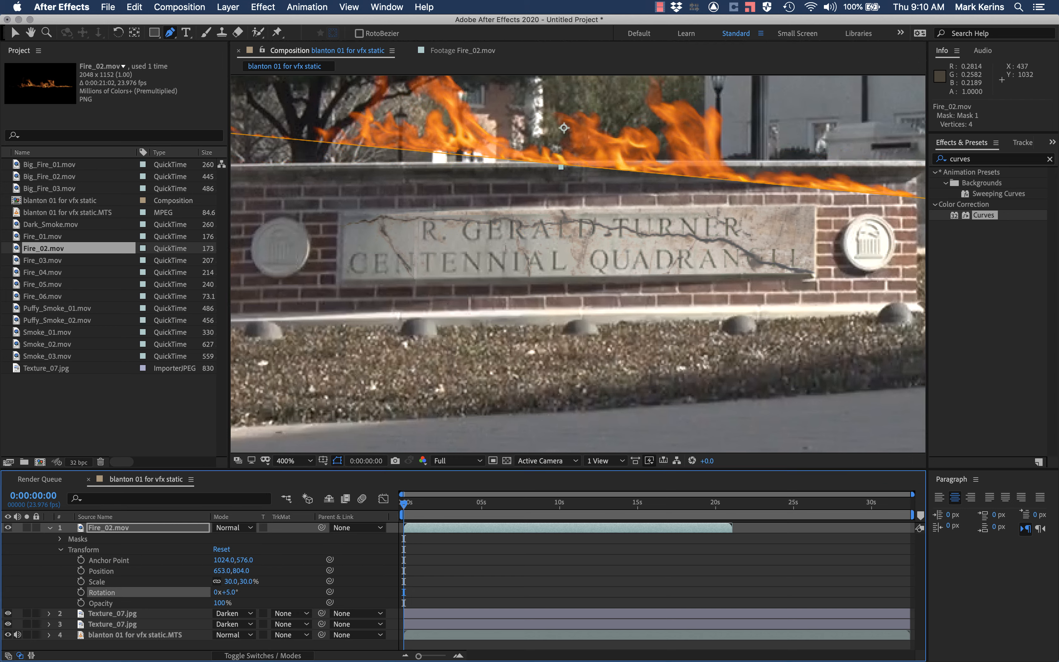
{"action": "mouse_move", "coordinate": [317, 659]}
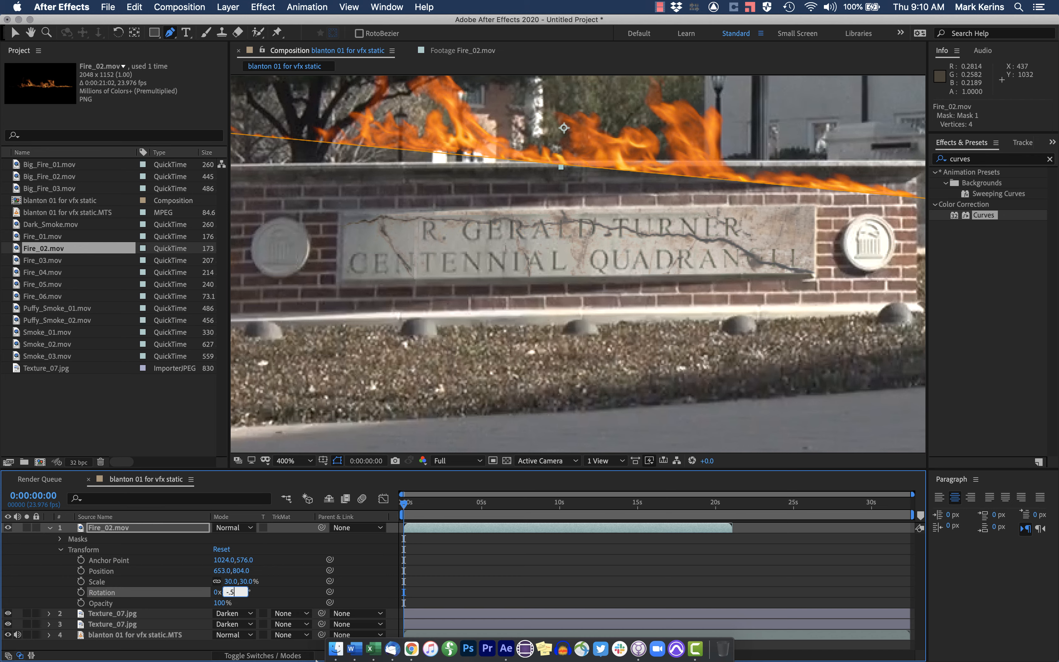
{"action": "key", "text": "Return"}
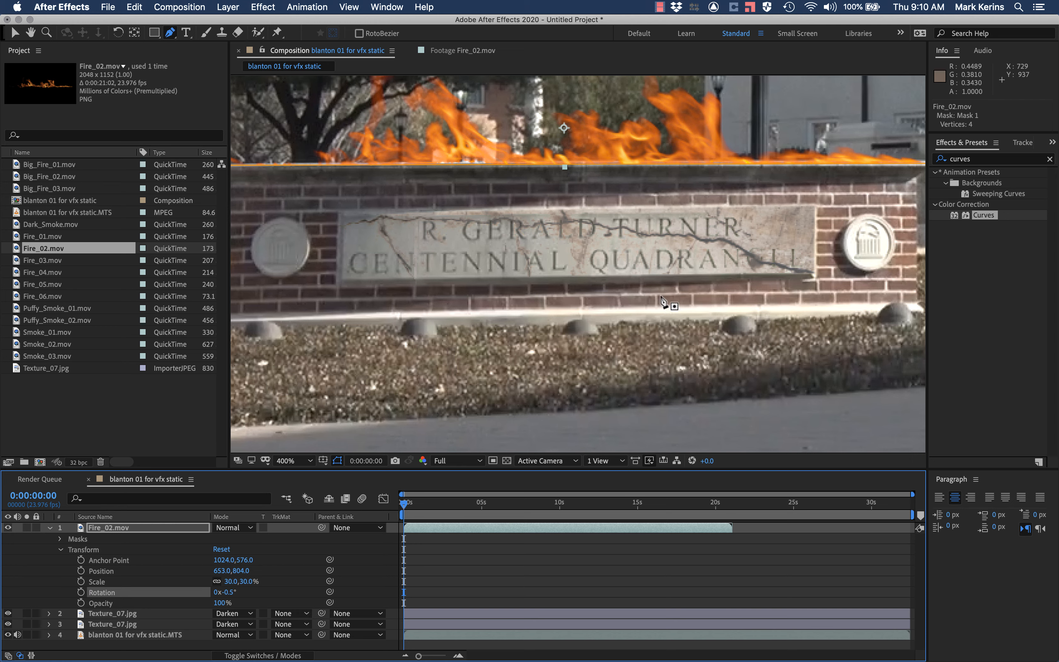
Step: Try nudging the Fire_02.mov layer up 0.5 pixels and move it back down
{"action": "left_click", "coordinate": [98, 570]}
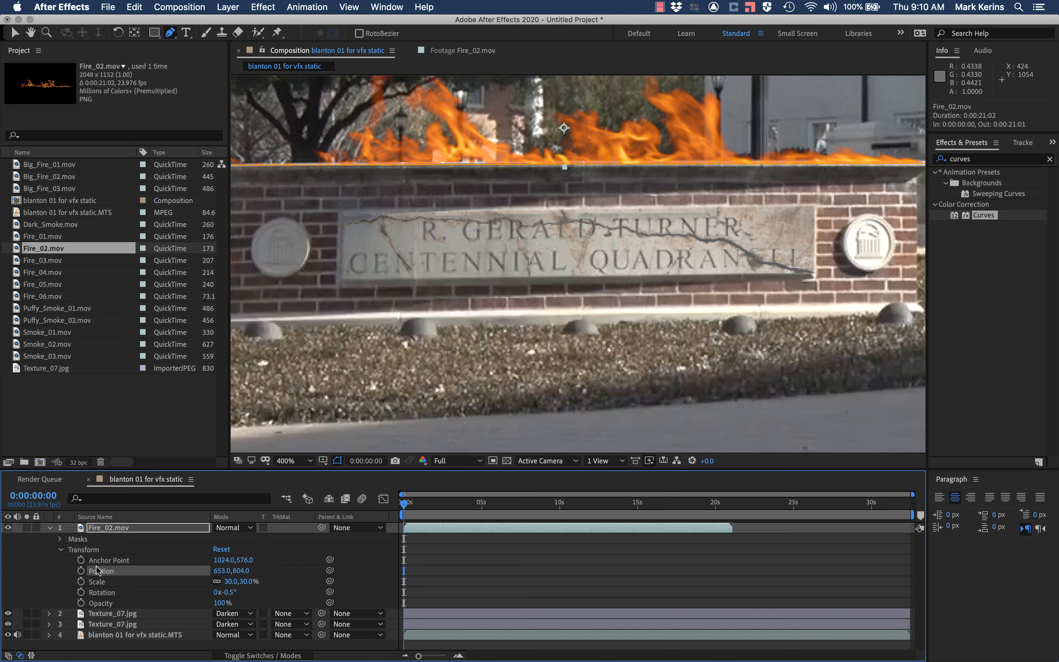
{"action": "key", "text": "Up"}
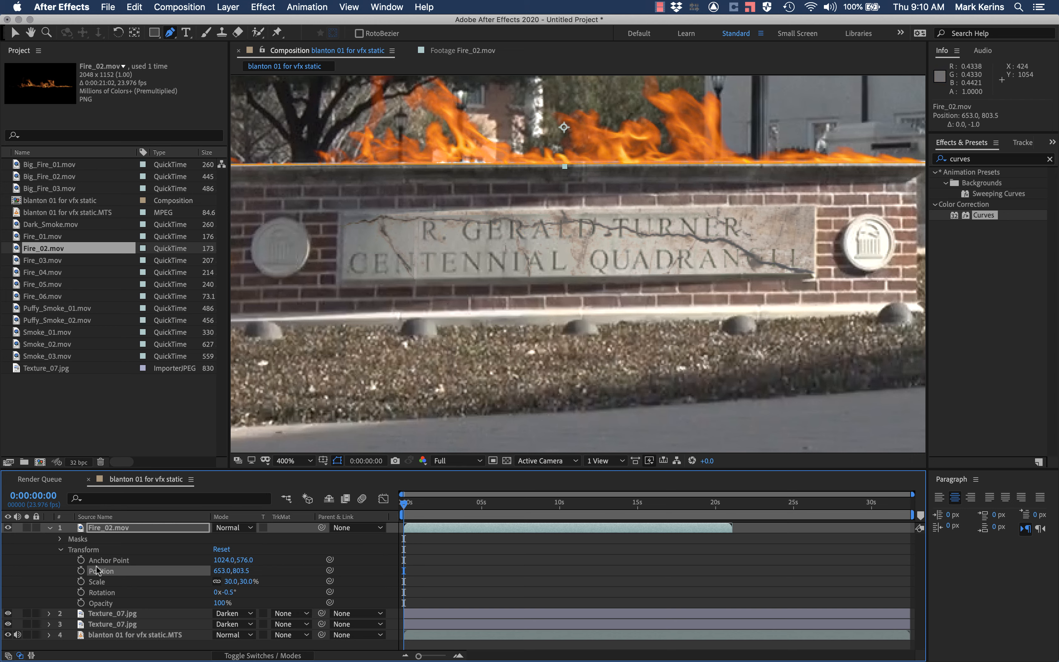
{"action": "key", "text": "Down"}
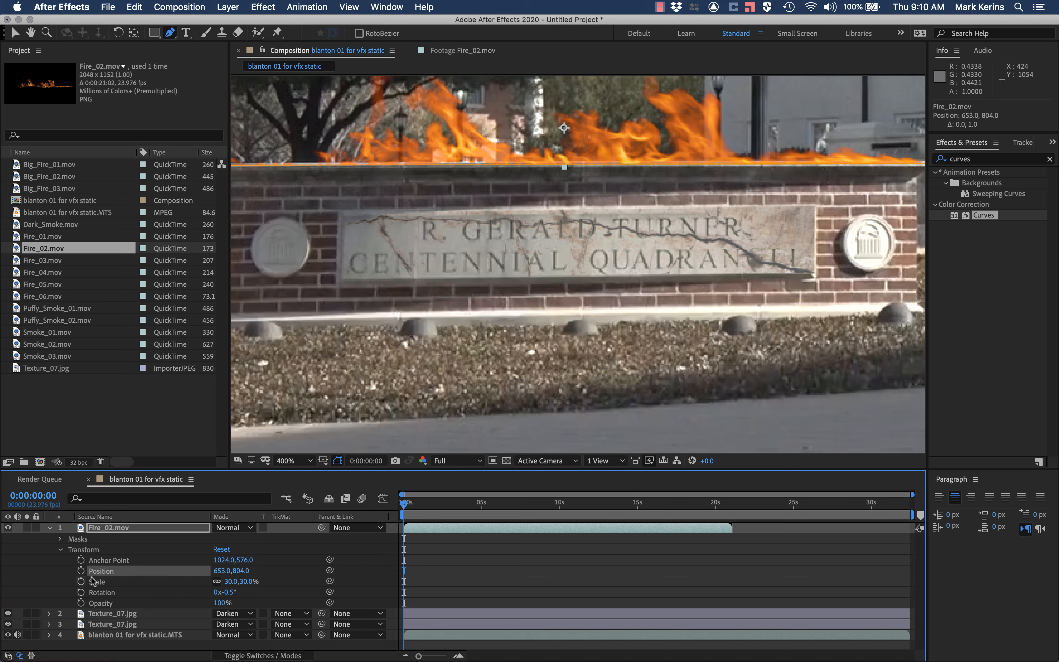
Step: Test feather values of 60 and 10 pixels on the fire layer's Mask 1 and set the feather to 5 pixels
{"action": "left_click", "coordinate": [61, 540]}
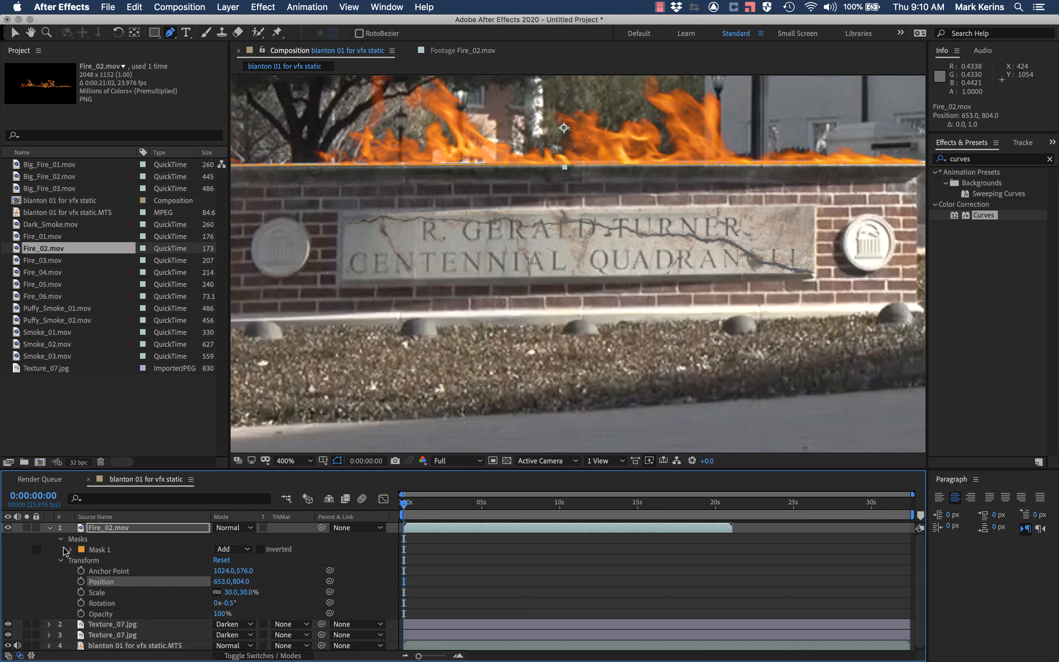
{"action": "left_click", "coordinate": [71, 550]}
{"action": "left_click", "coordinate": [229, 571]}
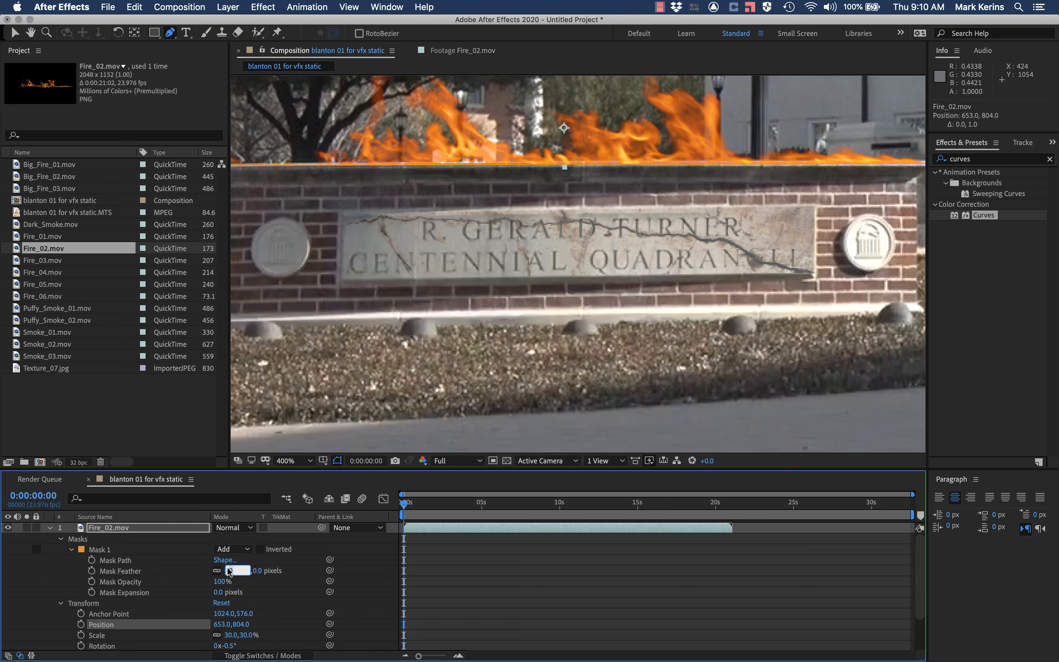
{"action": "type", "text": "60"}
{"action": "key", "text": "Return"}
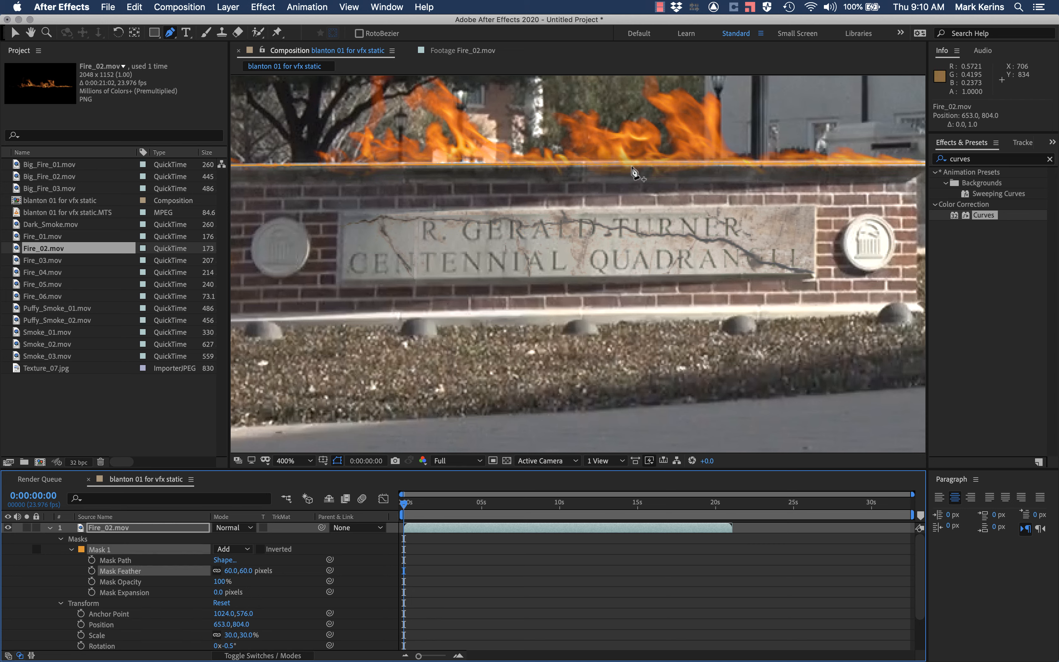
{"action": "left_click", "coordinate": [228, 571]}
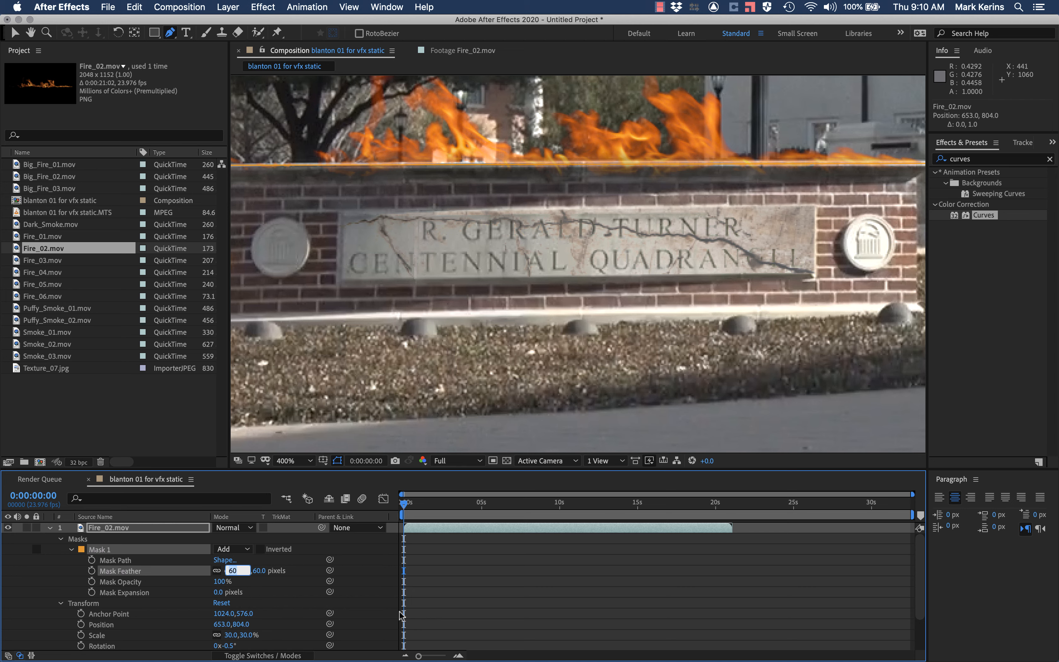
{"action": "type", "text": "10"}
{"action": "key", "text": "Return"}
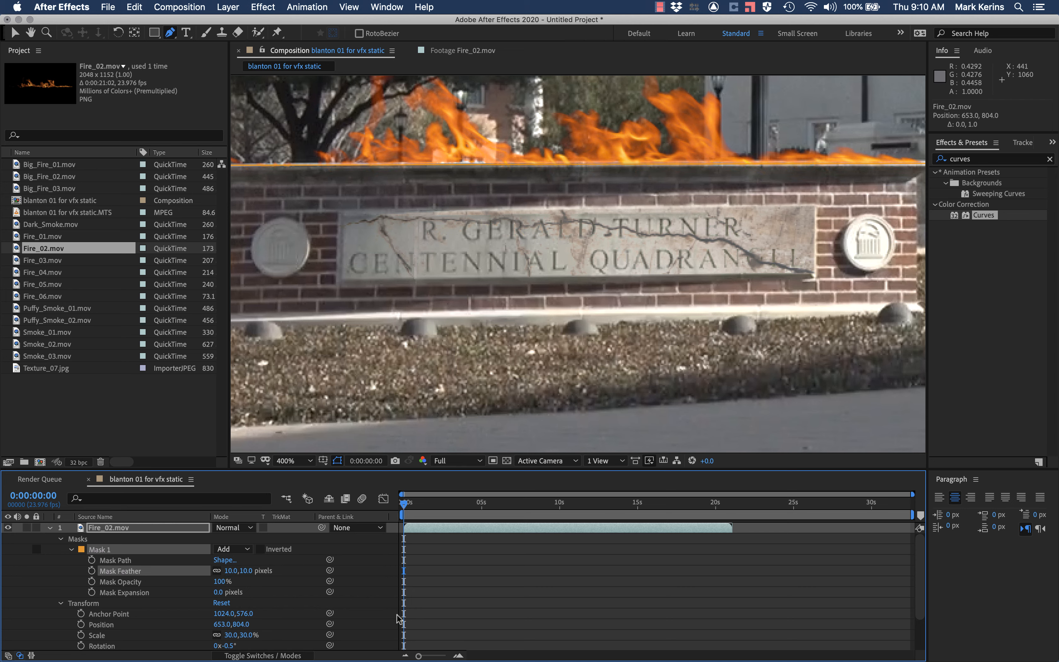
{"action": "left_click", "coordinate": [233, 572]}
{"action": "type", "text": "5"}
{"action": "key", "text": "Return"}
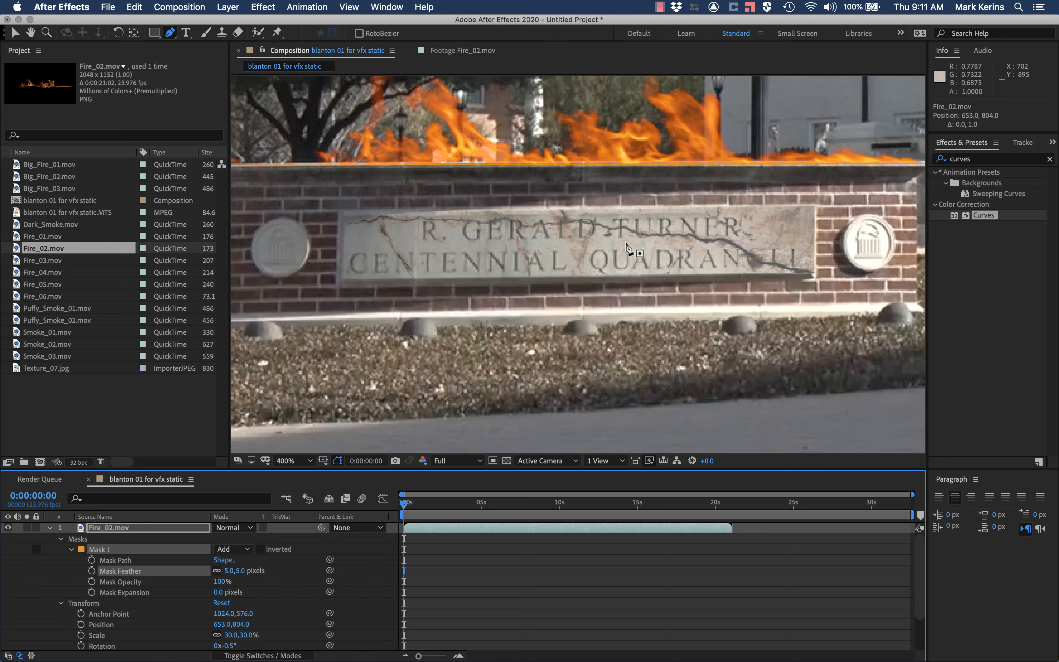
Step: Play the composition to check the masked fire burning along the top of the sign
{"action": "scroll", "coordinate": [629, 250], "scroll_direction": "down", "scroll_amount": 4}
{"action": "scroll", "coordinate": [629, 249], "scroll_direction": "up", "scroll_amount": 1}
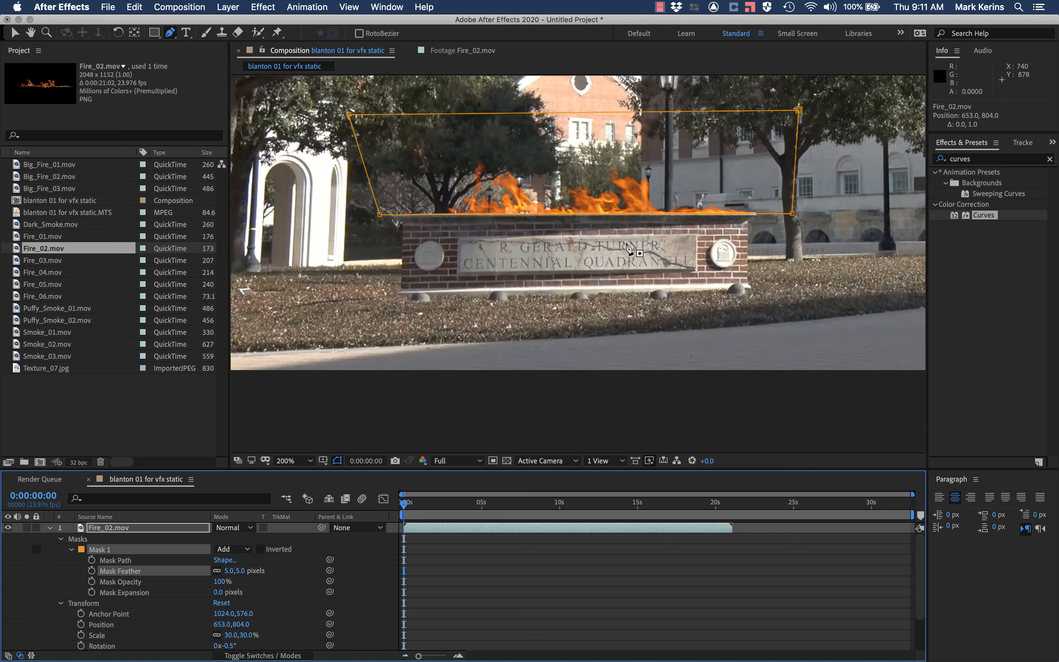
{"action": "key", "text": "space"}
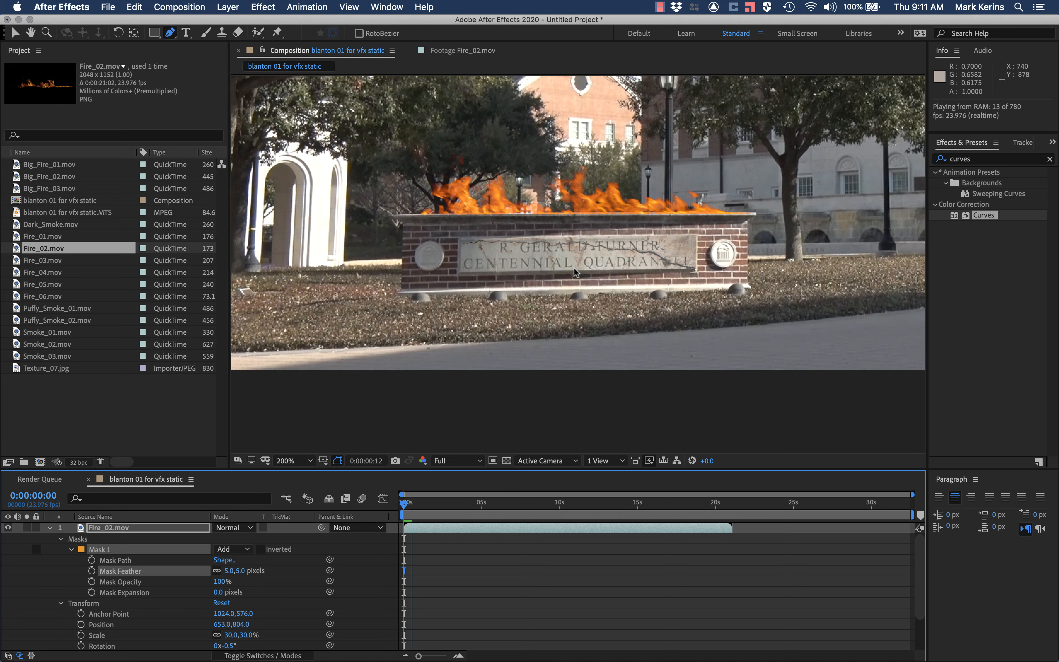
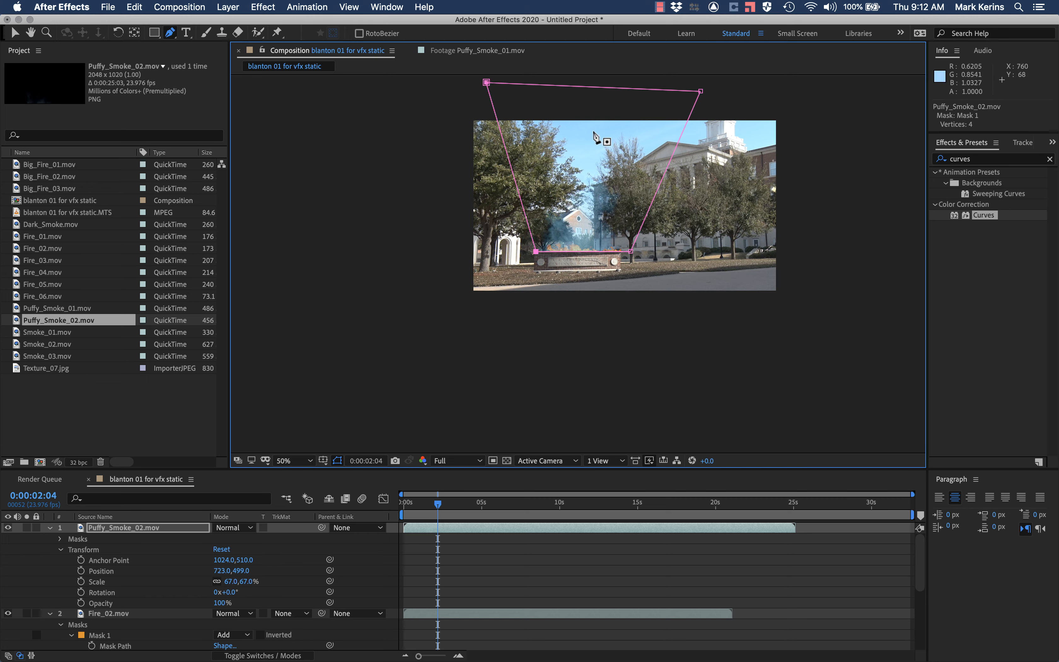
Step: Play the composition at different zoom levels to check the masked Puffy_Smoke_02.mov smoke over the fire on the sign
{"action": "key", "text": "period"}
{"action": "key", "text": "period"}
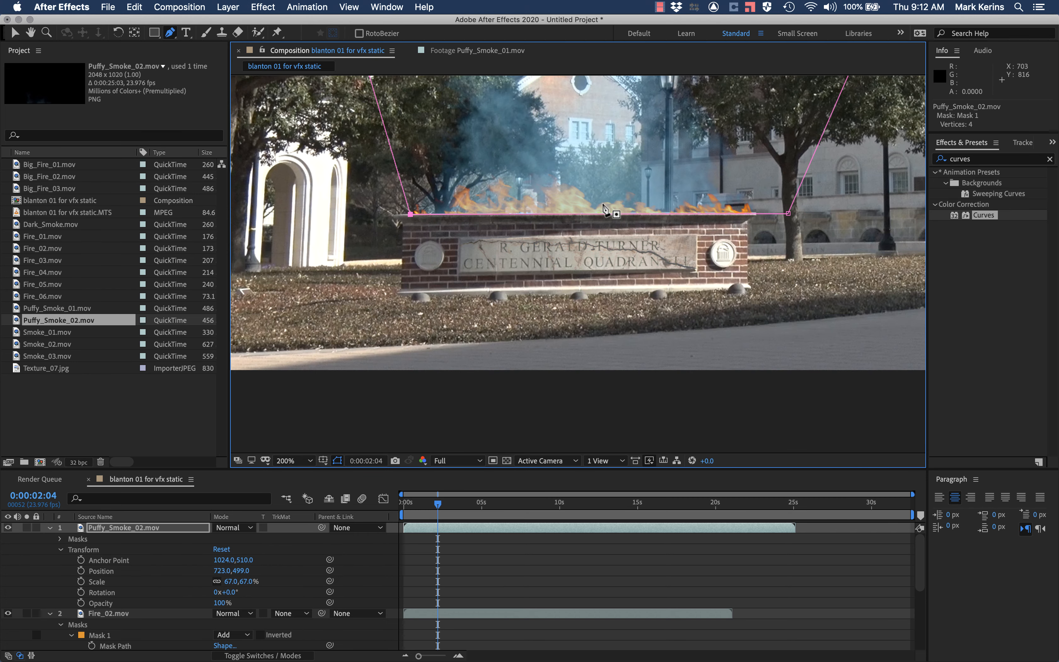
{"action": "key", "text": "period"}
{"action": "key", "text": "comma"}
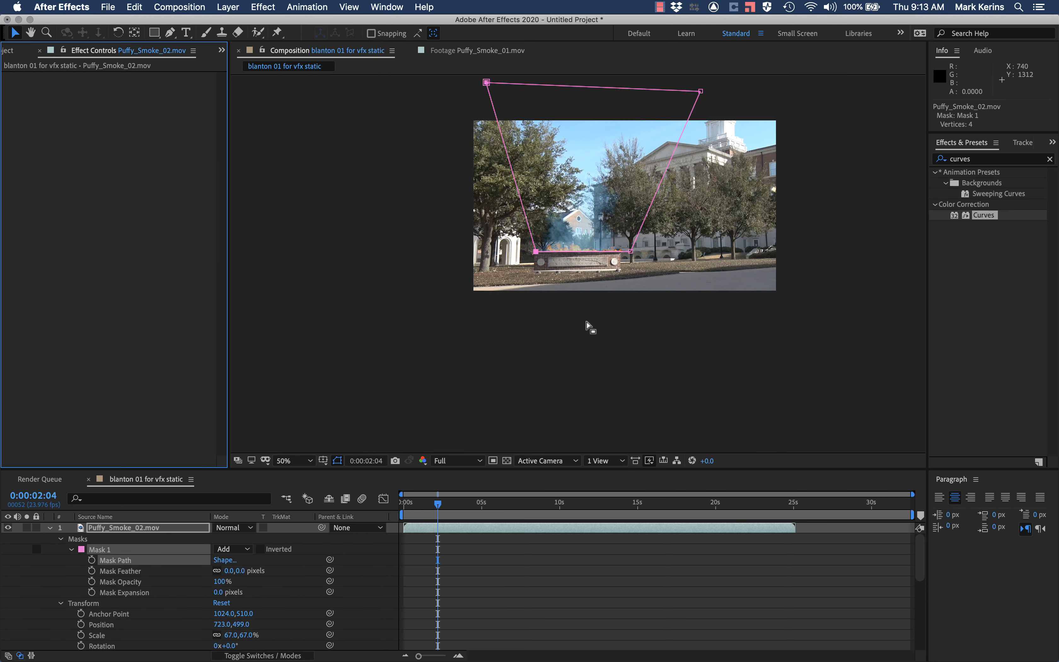
{"action": "key", "text": "period"}
{"action": "key", "text": "period"}
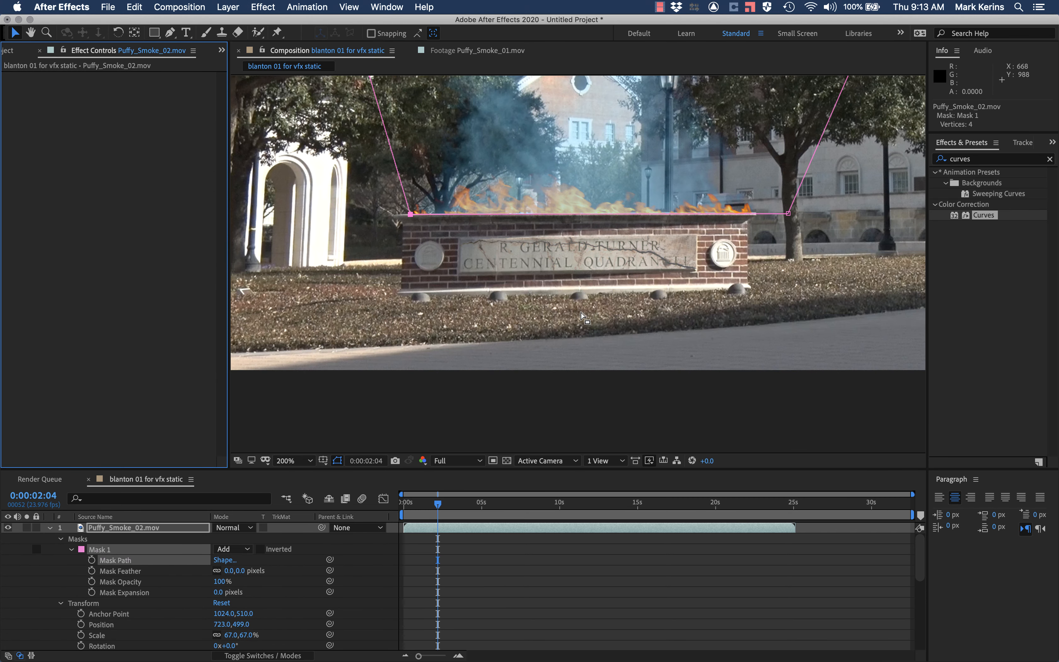
{"action": "left_click", "coordinate": [530, 413]}
{"action": "key", "text": "space"}
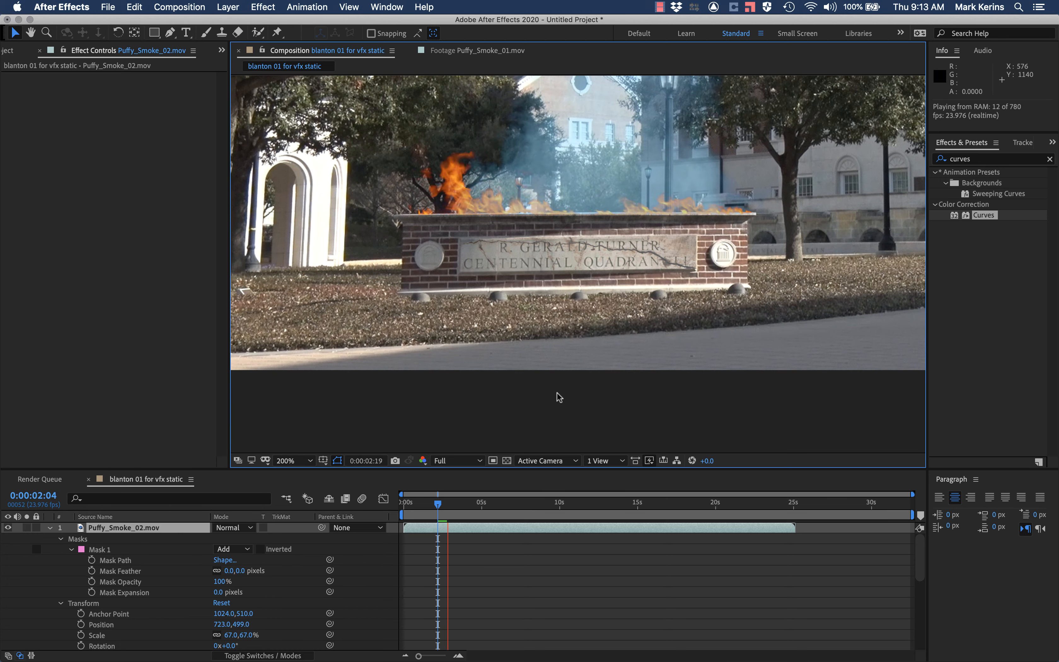
{"action": "key", "text": "period"}
{"action": "key", "text": "period"}
{"action": "key", "text": "comma"}
{"action": "key", "text": "comma"}
{"action": "key", "text": "comma"}
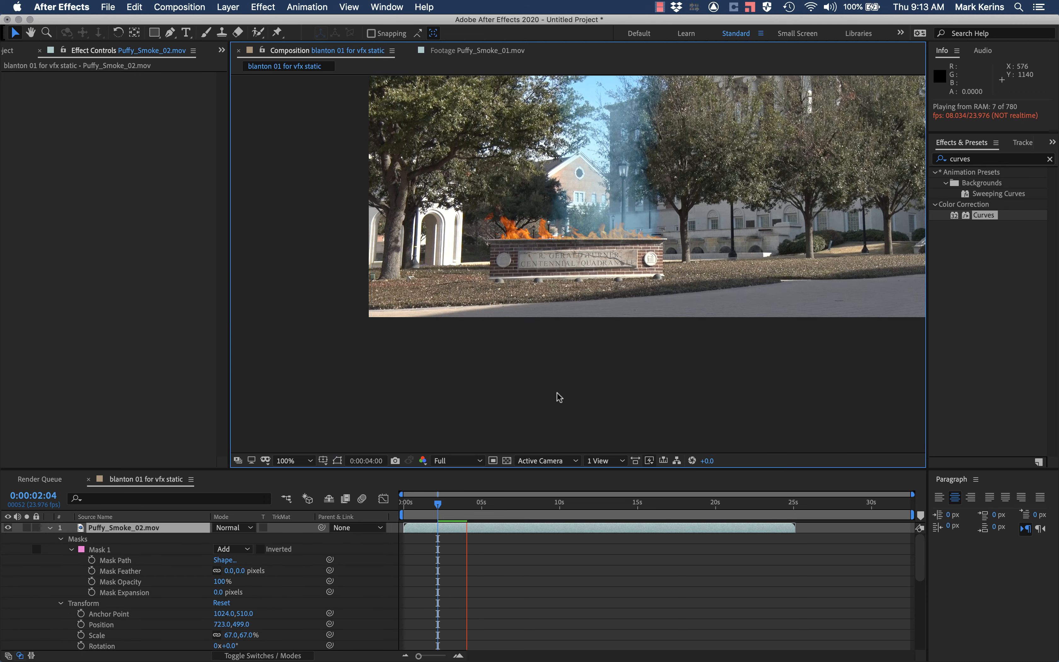
{"action": "key", "text": "period"}
{"action": "key", "text": "period"}
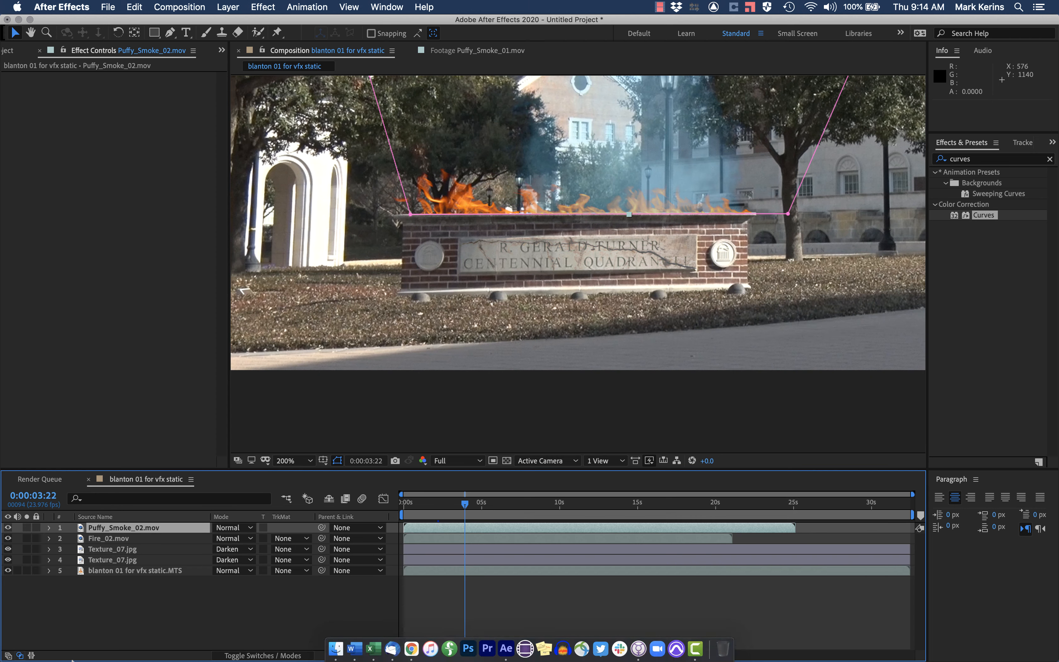
Step: Try the Add, Darken and Multiply blending modes on the Fire_02.mov layer
{"action": "left_click", "coordinate": [117, 538]}
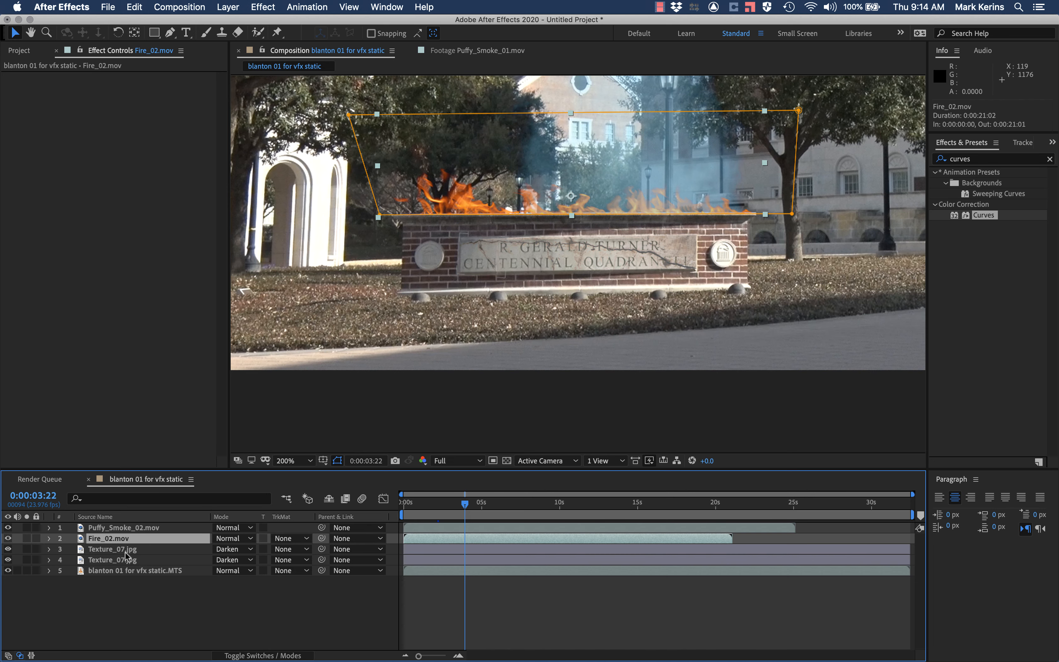
{"action": "left_click", "coordinate": [224, 540]}
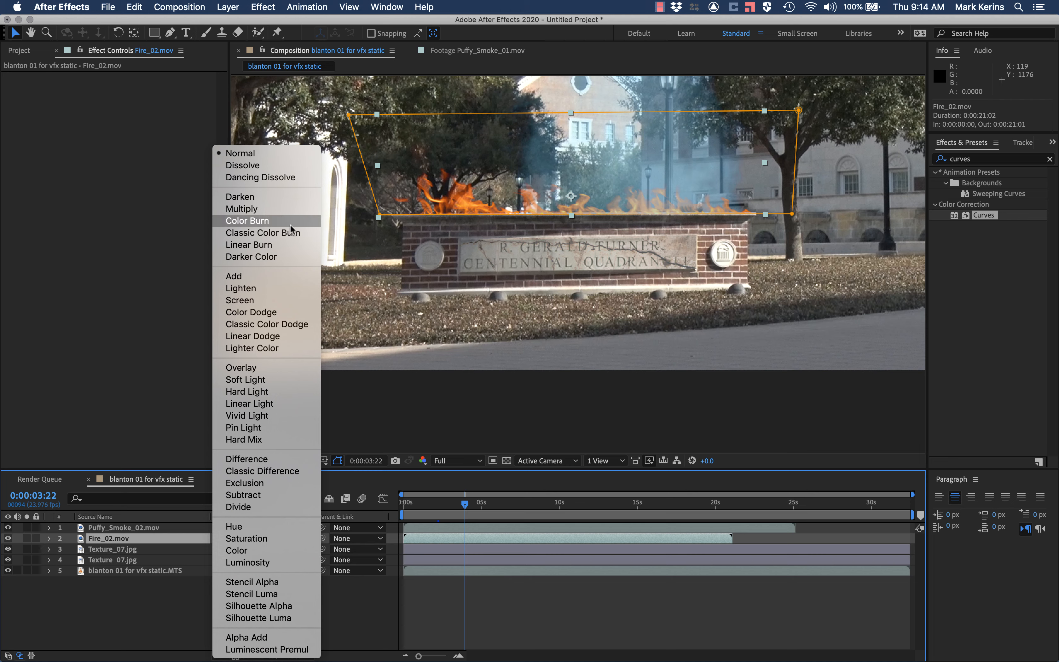
{"action": "left_click", "coordinate": [268, 278]}
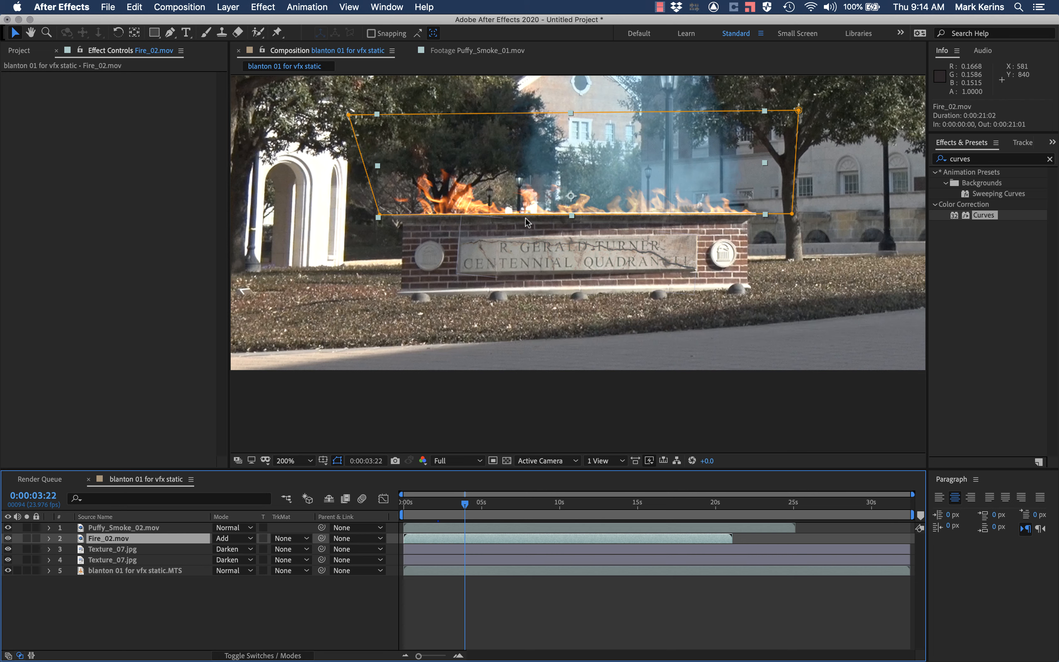
{"action": "left_click", "coordinate": [228, 538]}
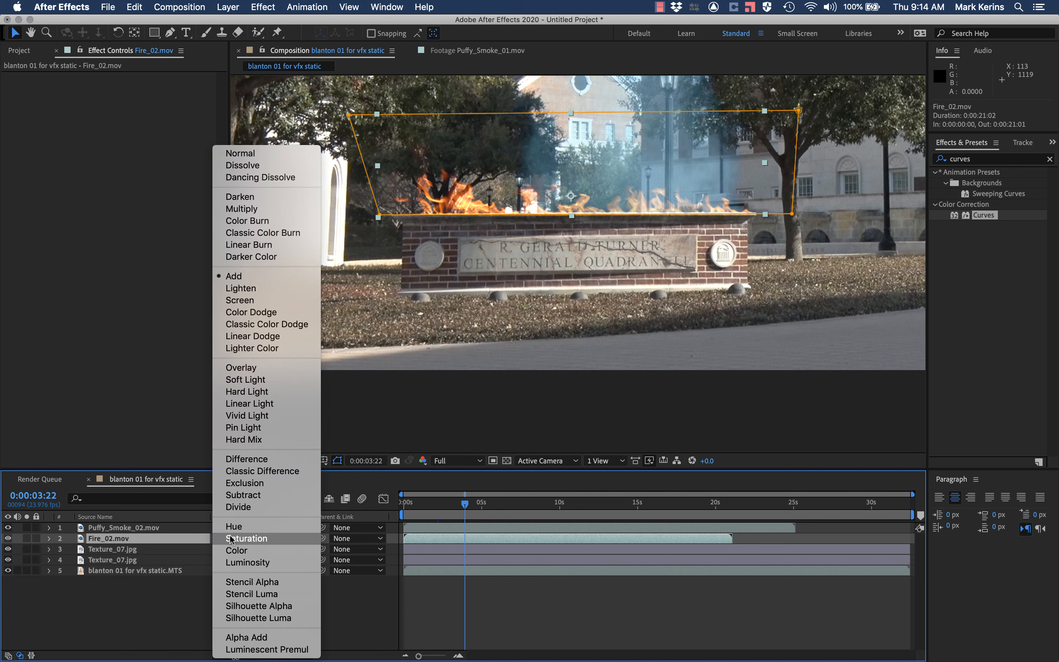
{"action": "left_click", "coordinate": [262, 197]}
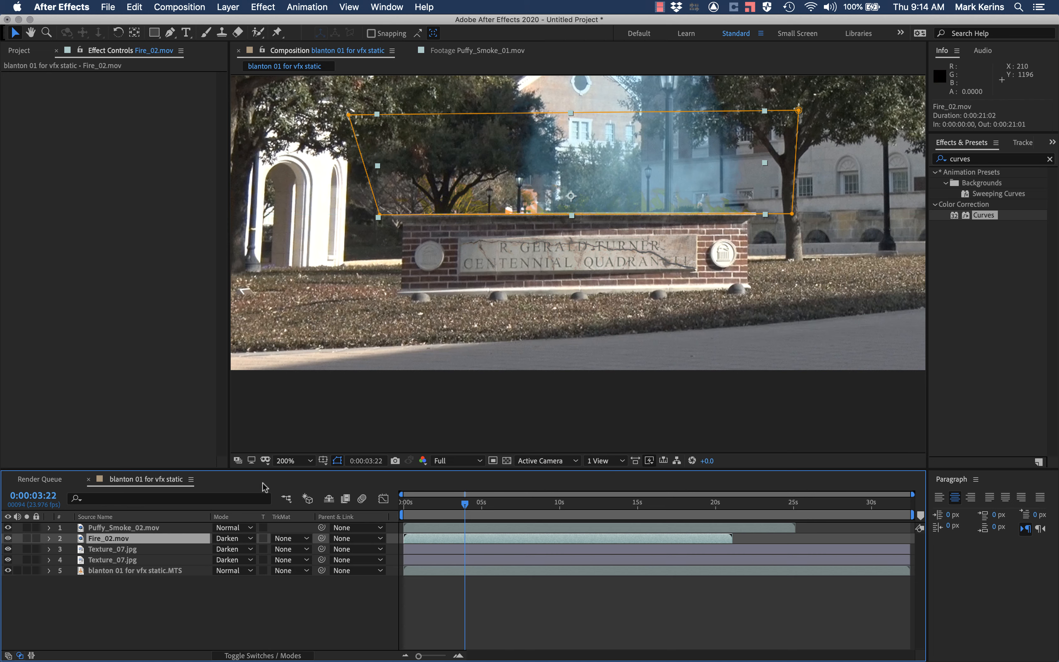
{"action": "left_click", "coordinate": [232, 543]}
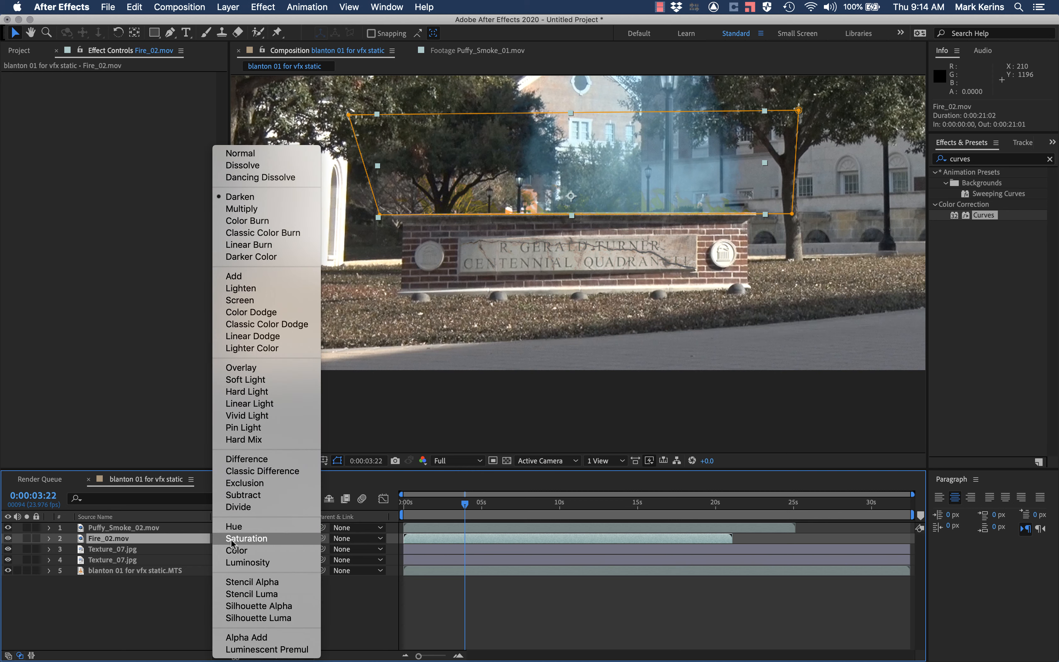
{"action": "left_click", "coordinate": [265, 209]}
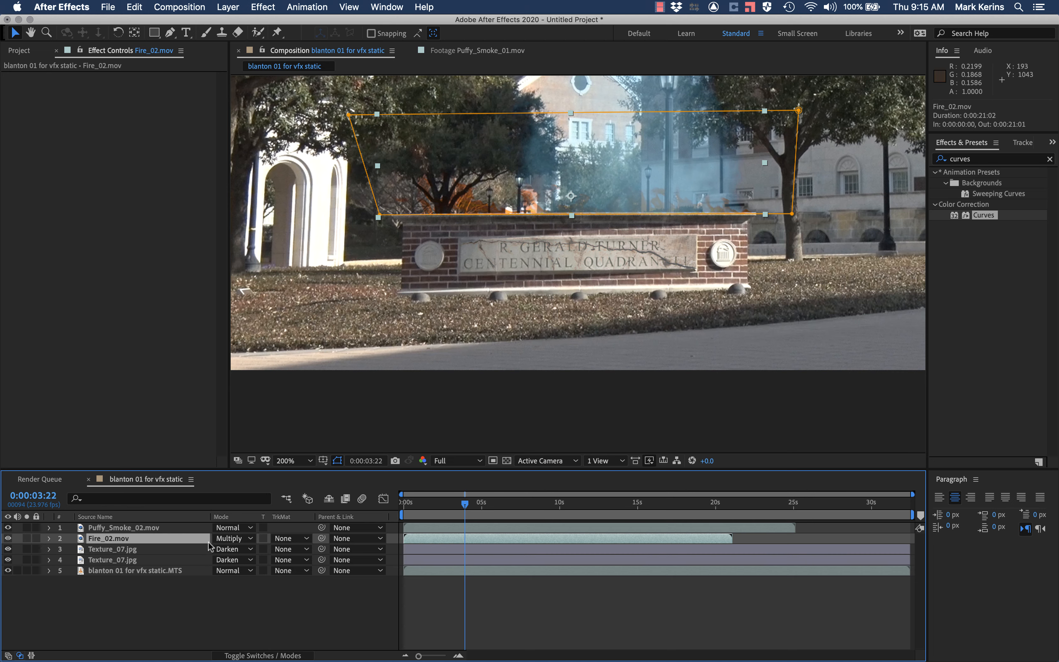
Step: Try the Lighten blending mode on the Fire_02.mov layer during playback, and switch the layer to Screen
{"action": "left_click", "coordinate": [231, 538]}
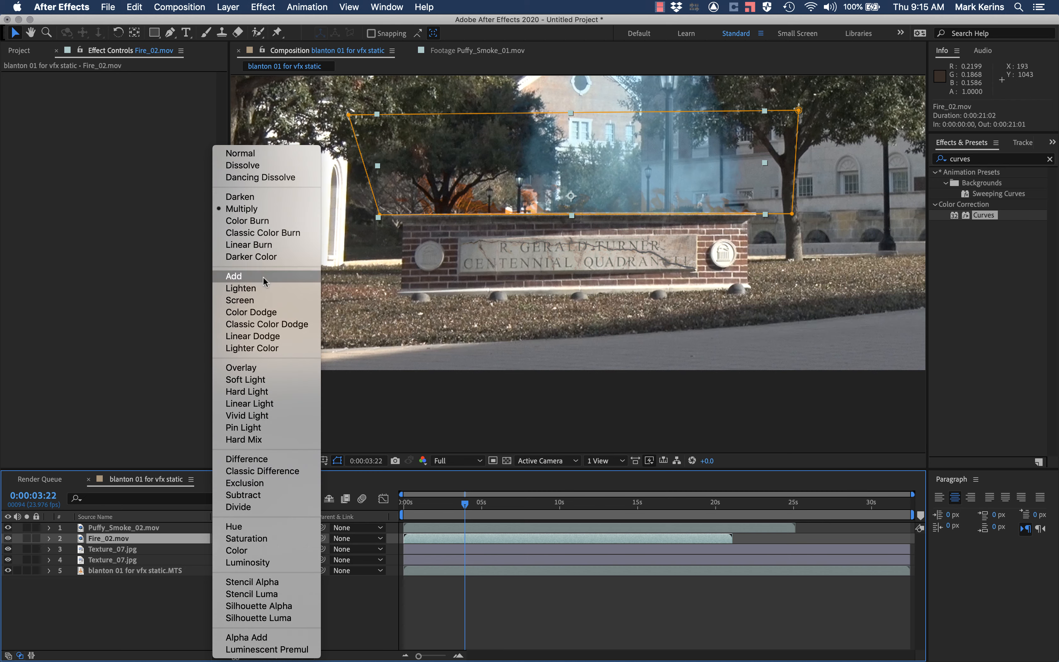
{"action": "left_click", "coordinate": [261, 289]}
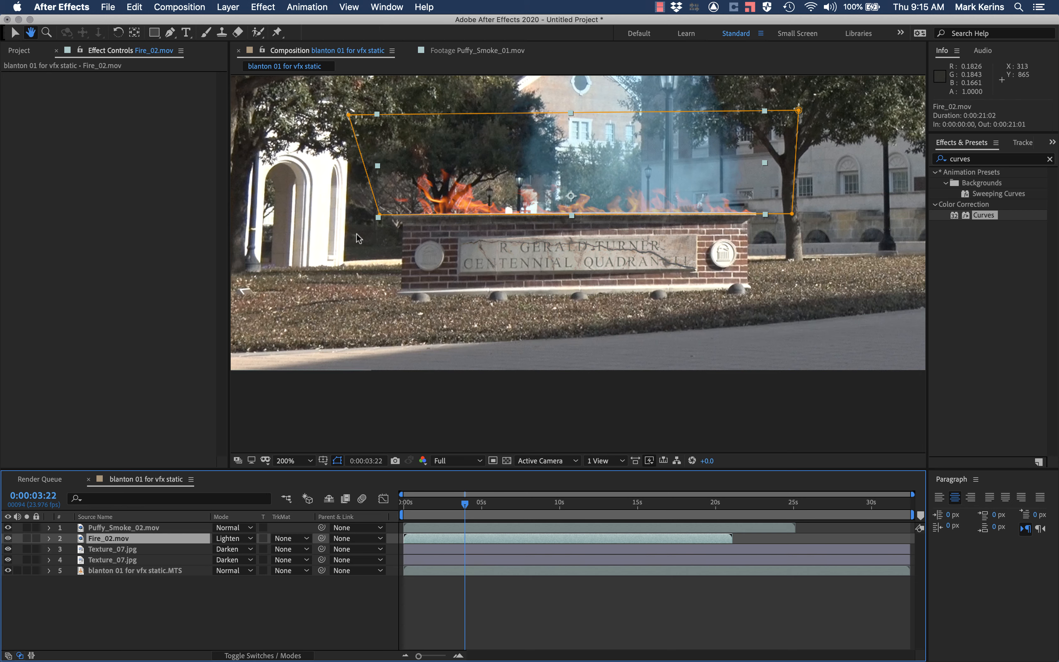
{"action": "key", "text": "space"}
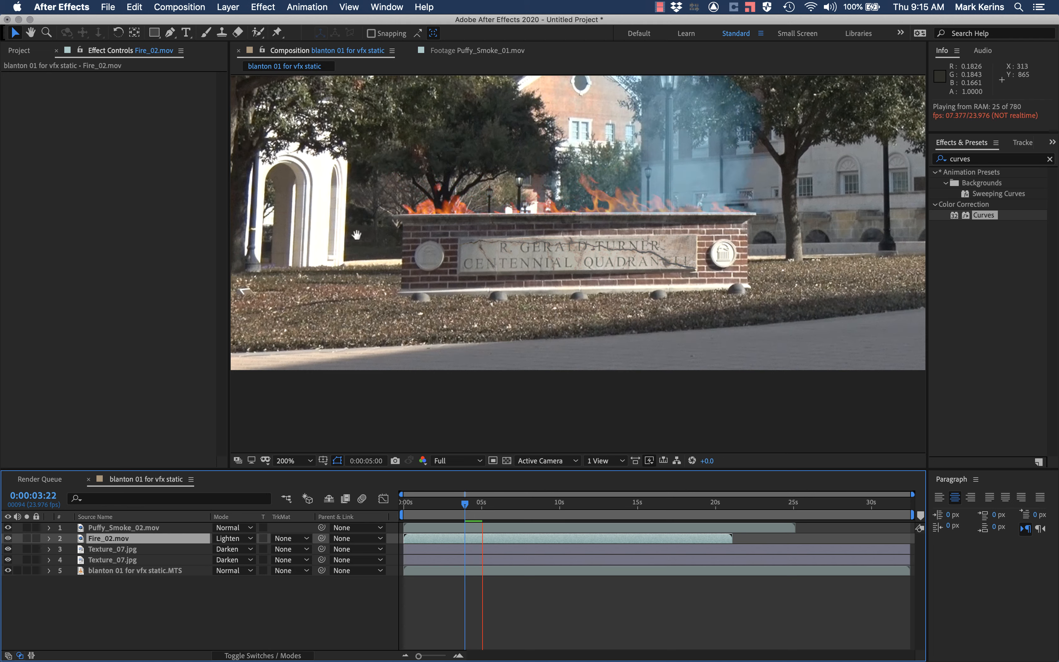
{"action": "key", "text": "space"}
{"action": "left_click", "coordinate": [226, 539]}
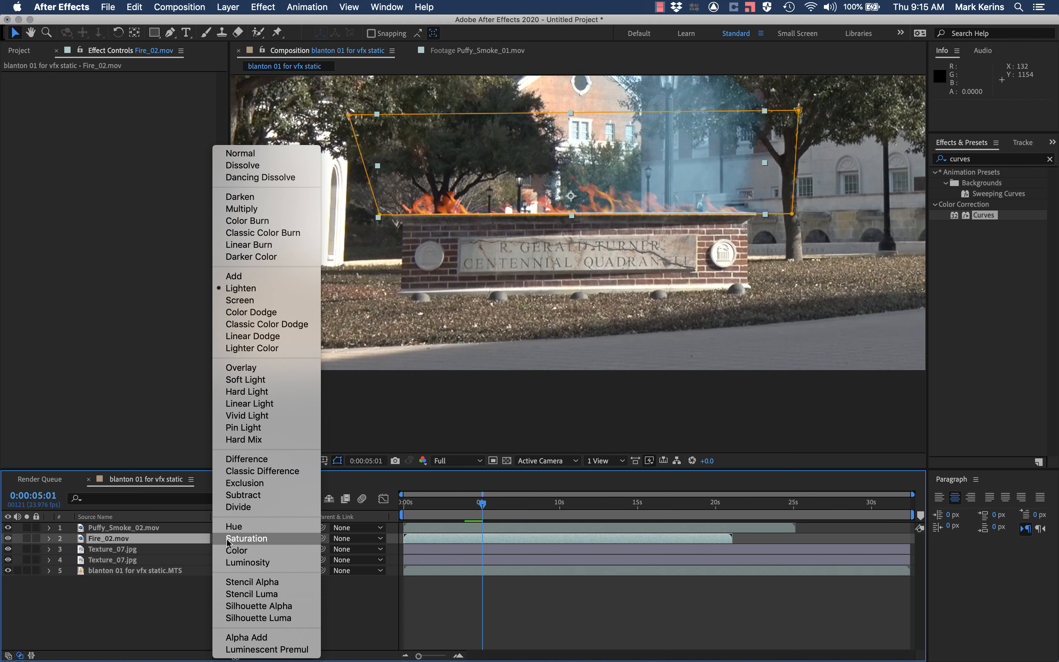
{"action": "left_click", "coordinate": [273, 299]}
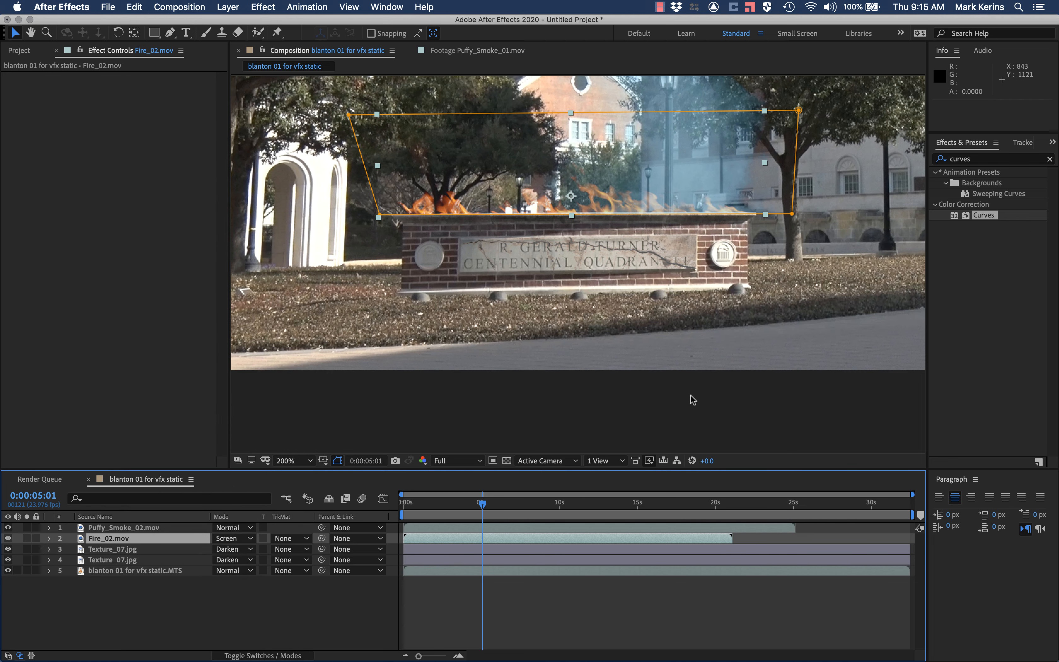
Step: Switch to Google Chrome and read the Screen mode explanation in the School of Motion blending modes article
{"action": "key", "text": "super+Tab"}
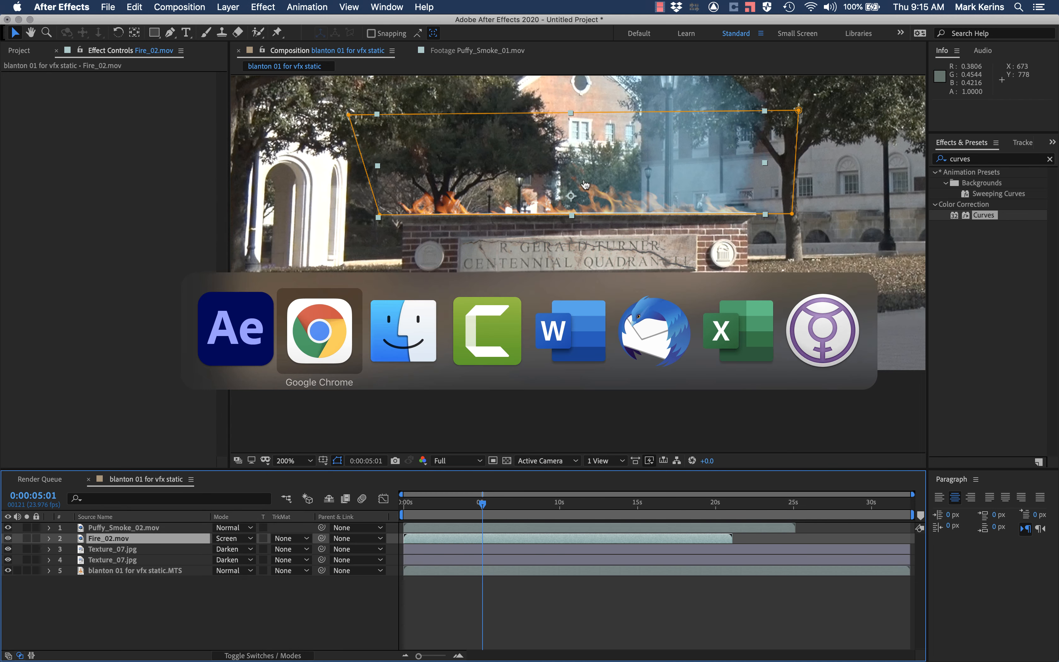
{"action": "scroll", "coordinate": [508, 192], "scroll_direction": "down", "scroll_amount": 3}
{"action": "scroll", "coordinate": [507, 192], "scroll_direction": "down", "scroll_amount": 20}
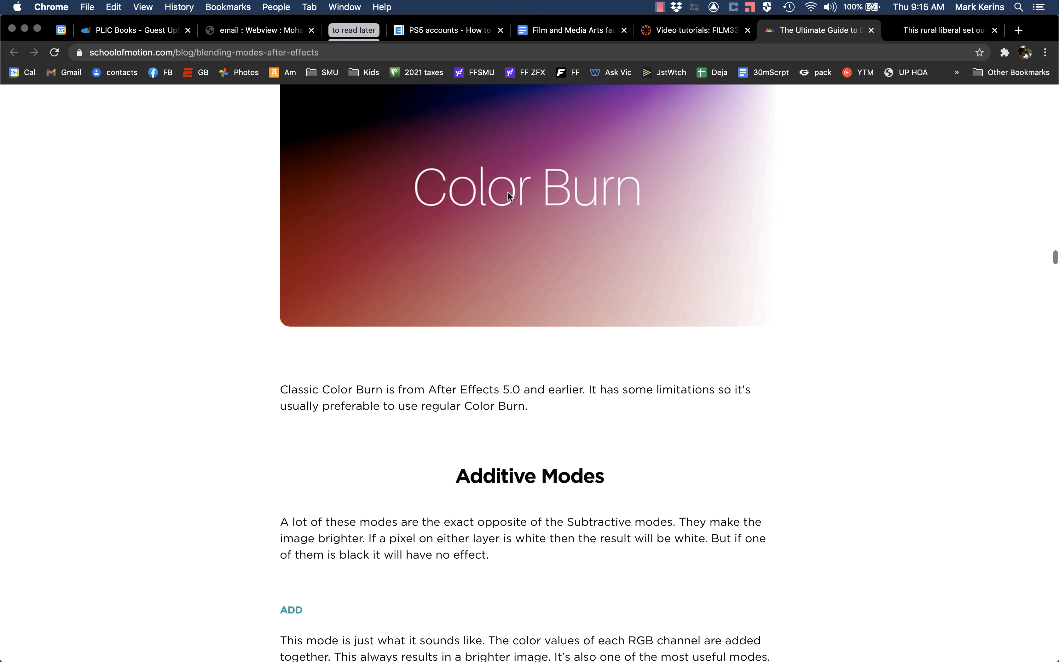
{"action": "scroll", "coordinate": [507, 191], "scroll_direction": "down", "scroll_amount": 20}
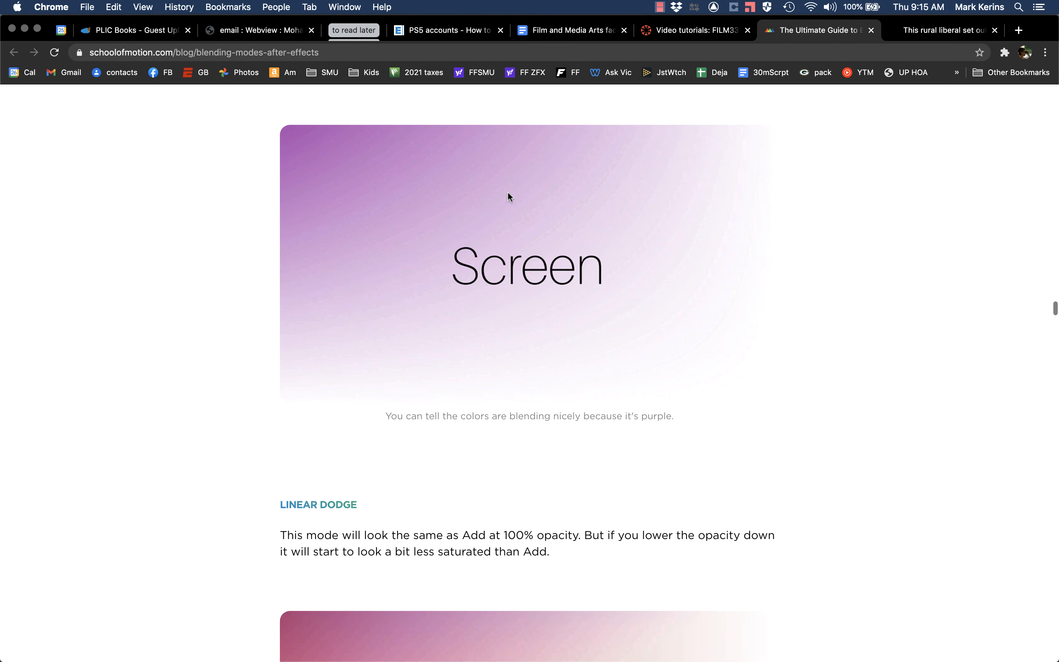
{"action": "scroll", "coordinate": [508, 191], "scroll_direction": "up", "scroll_amount": 3}
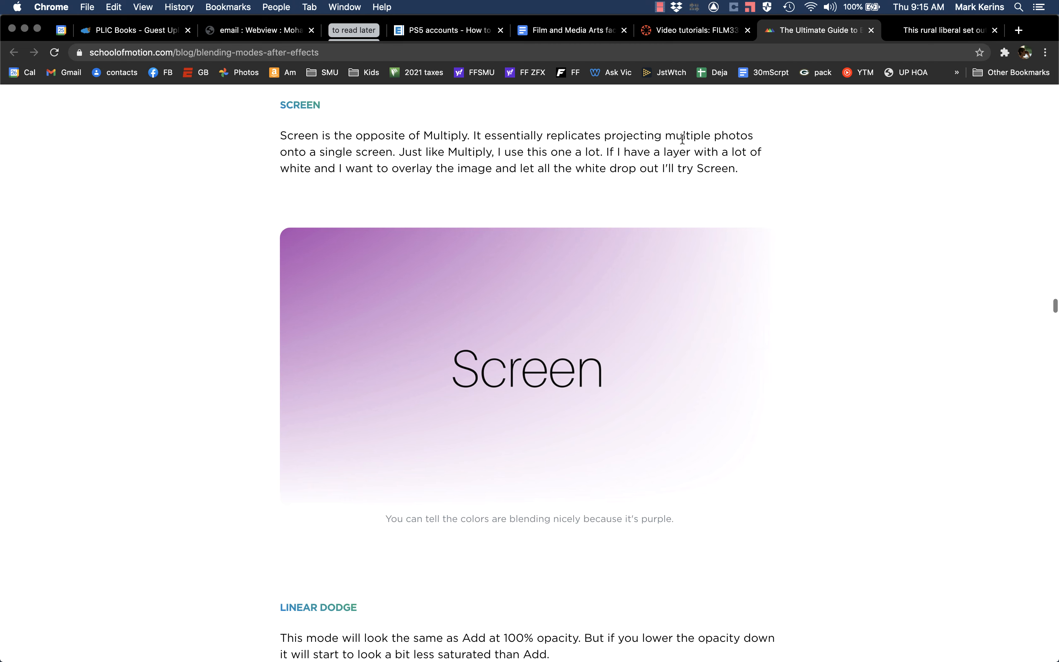
Step: Return to After Effects and play the composition to check the fire in Screen mode
{"action": "key", "text": "super+Tab"}
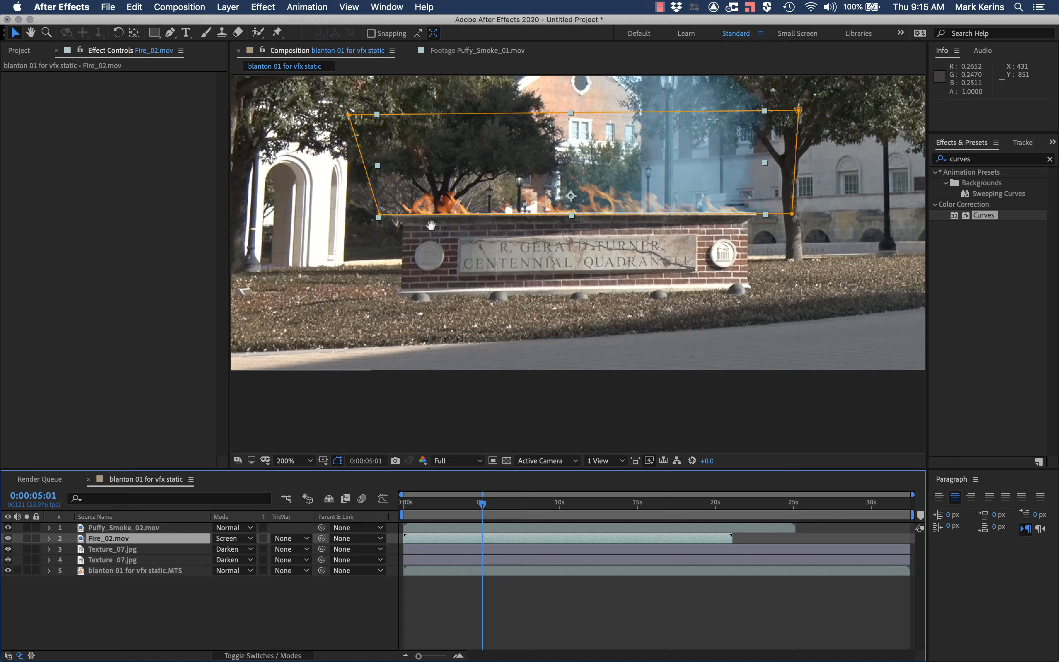
{"action": "key", "text": "space"}
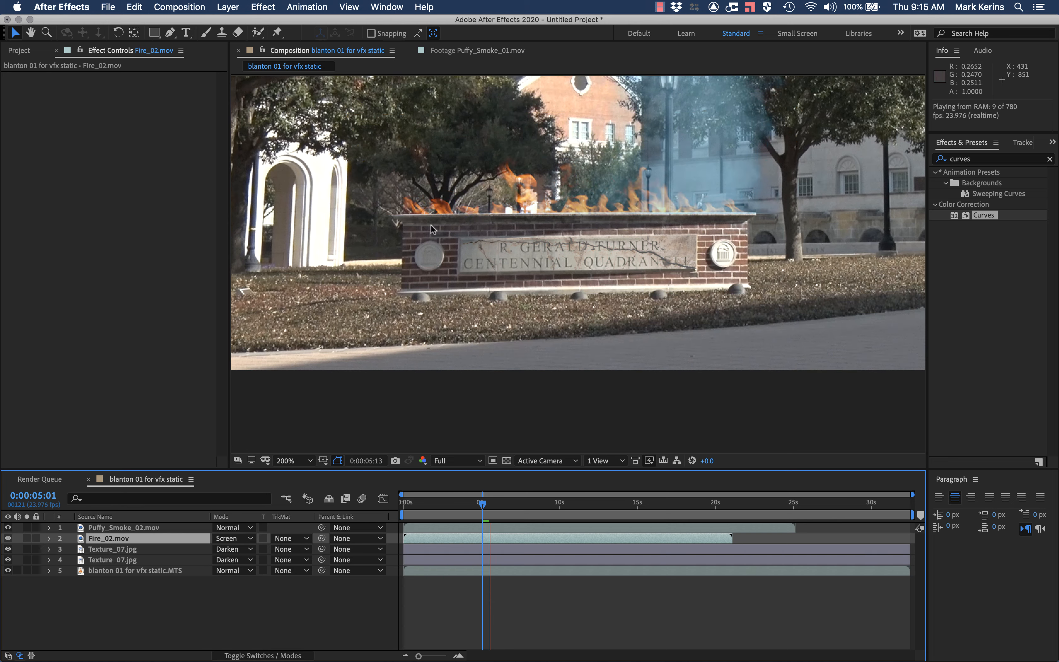
{"action": "key", "text": "space"}
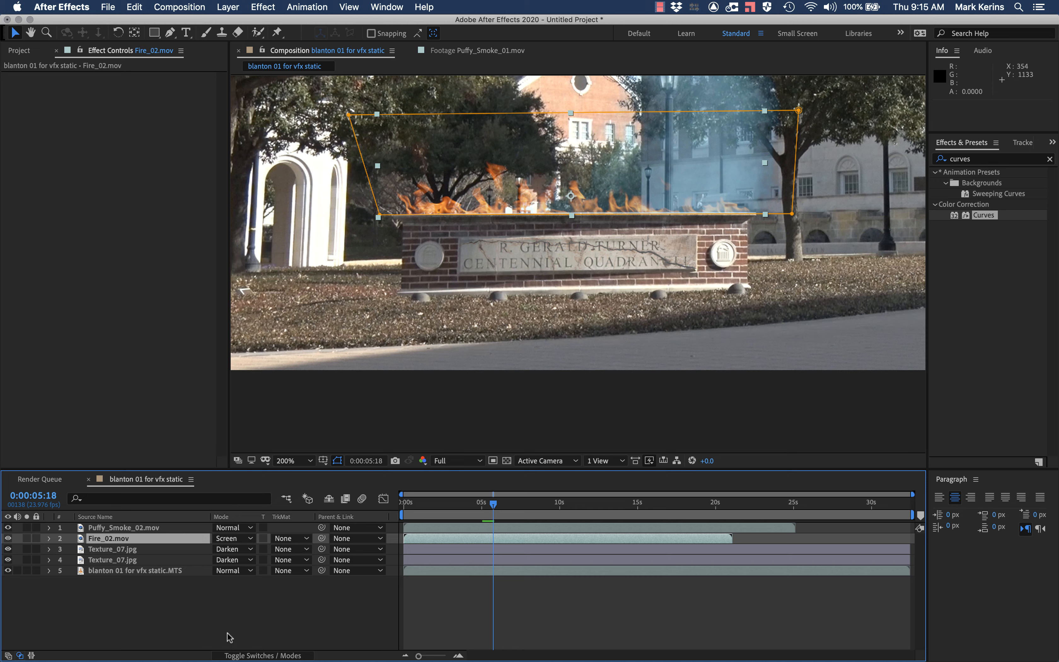
Step: Set the Fire_02.mov layer's blending mode to Normal and play the composition for comparison
{"action": "left_click", "coordinate": [229, 538]}
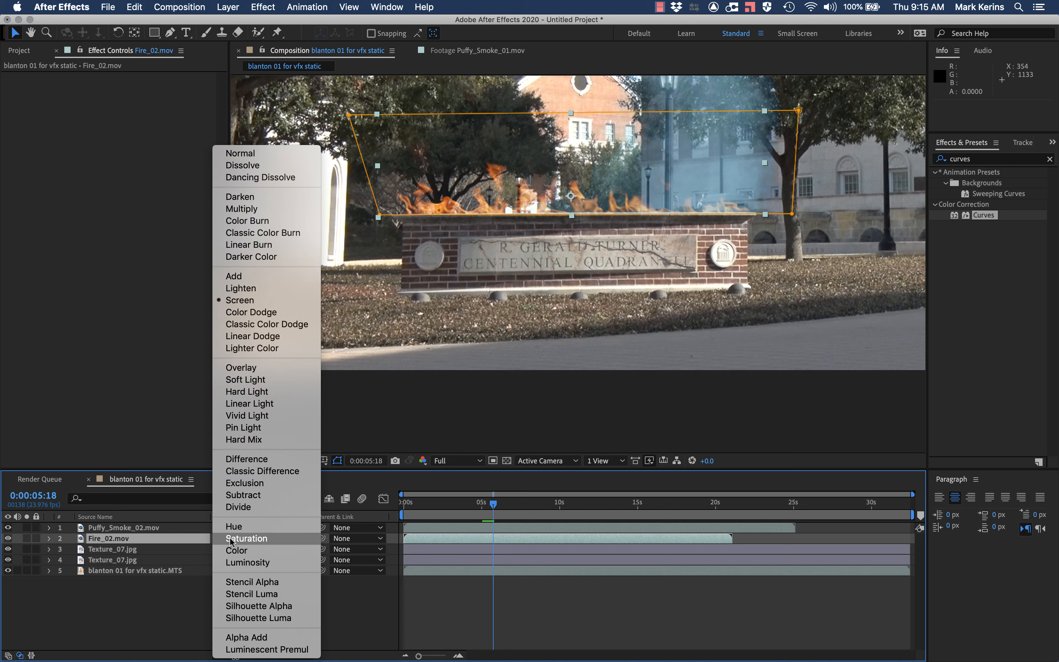
{"action": "left_click", "coordinate": [251, 154]}
{"action": "key", "text": "space"}
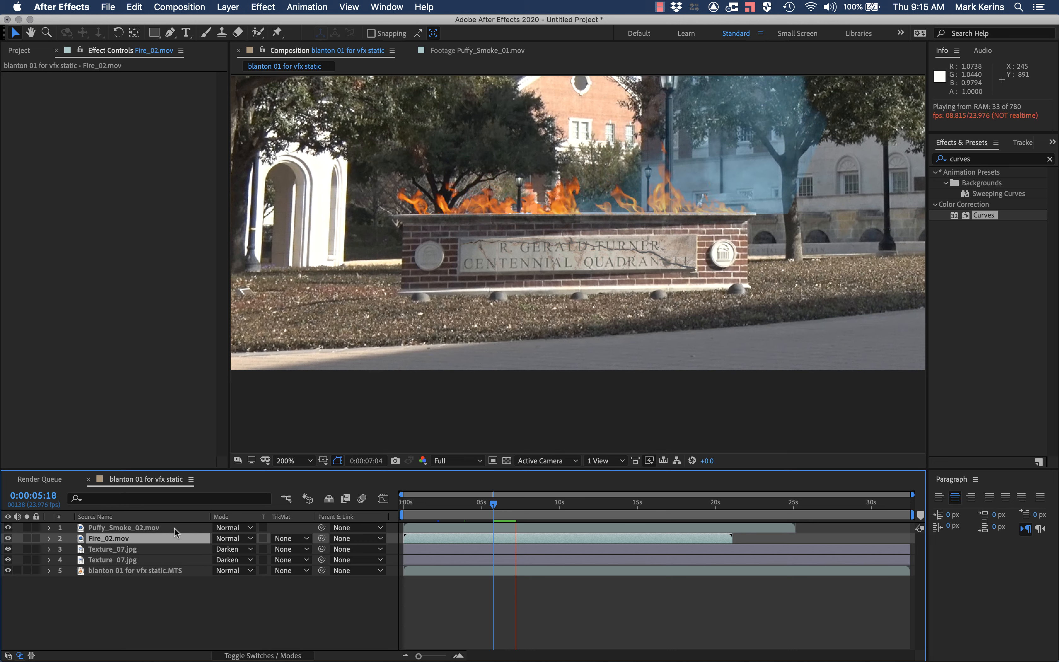
{"action": "key", "text": "space"}
Step: Set the Fire_02.mov layer's blending mode to Screen and play the composition to check the flames
{"action": "left_click", "coordinate": [232, 538]}
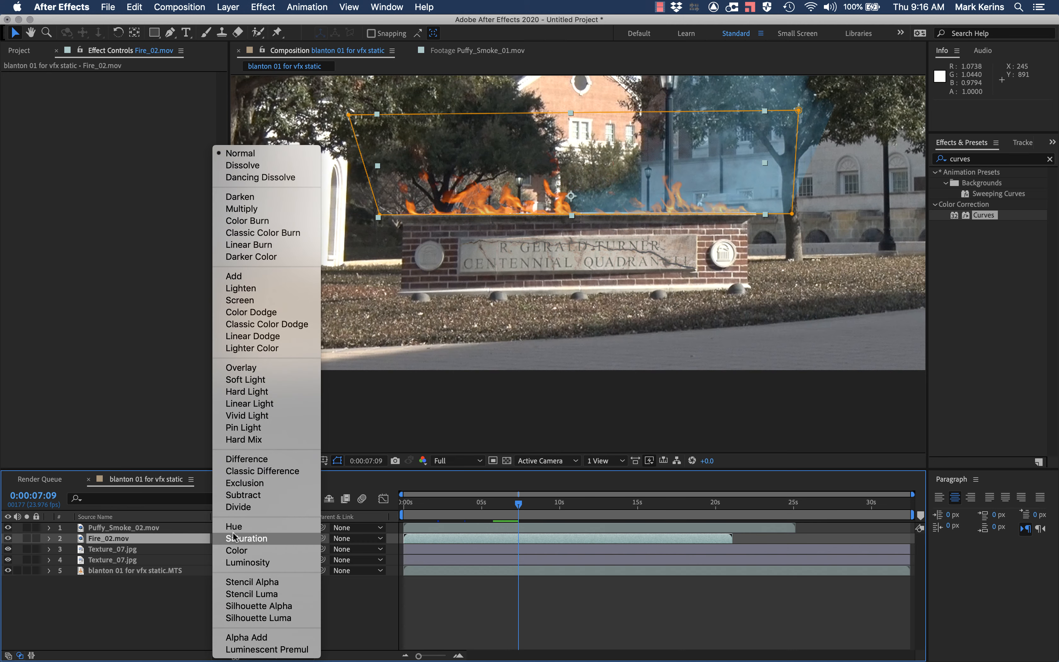
{"action": "left_click", "coordinate": [260, 299]}
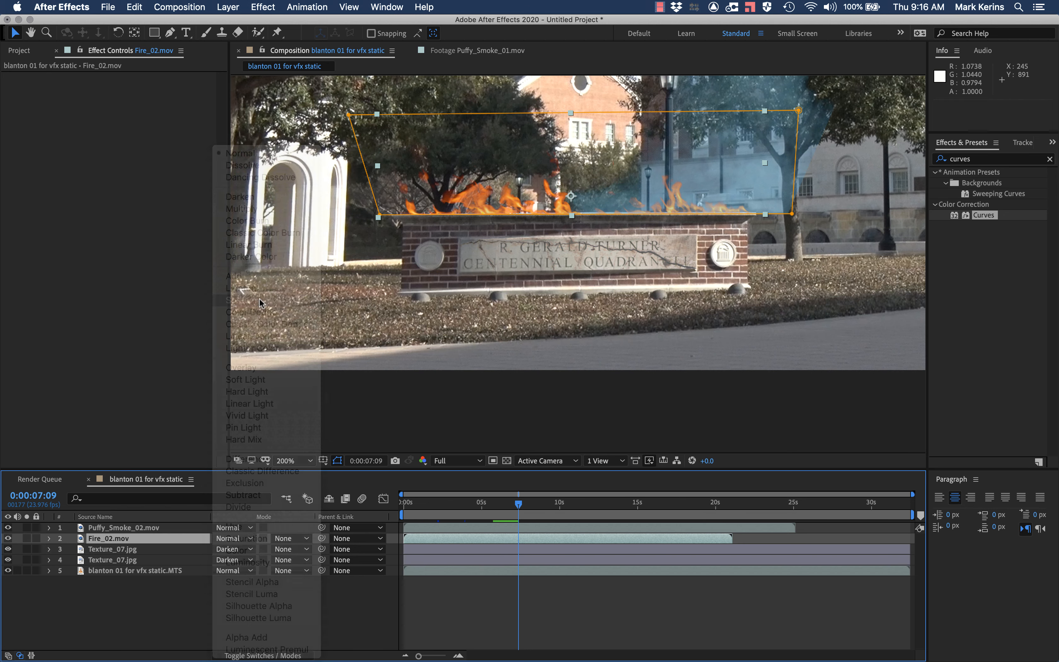
{"action": "key", "text": "space"}
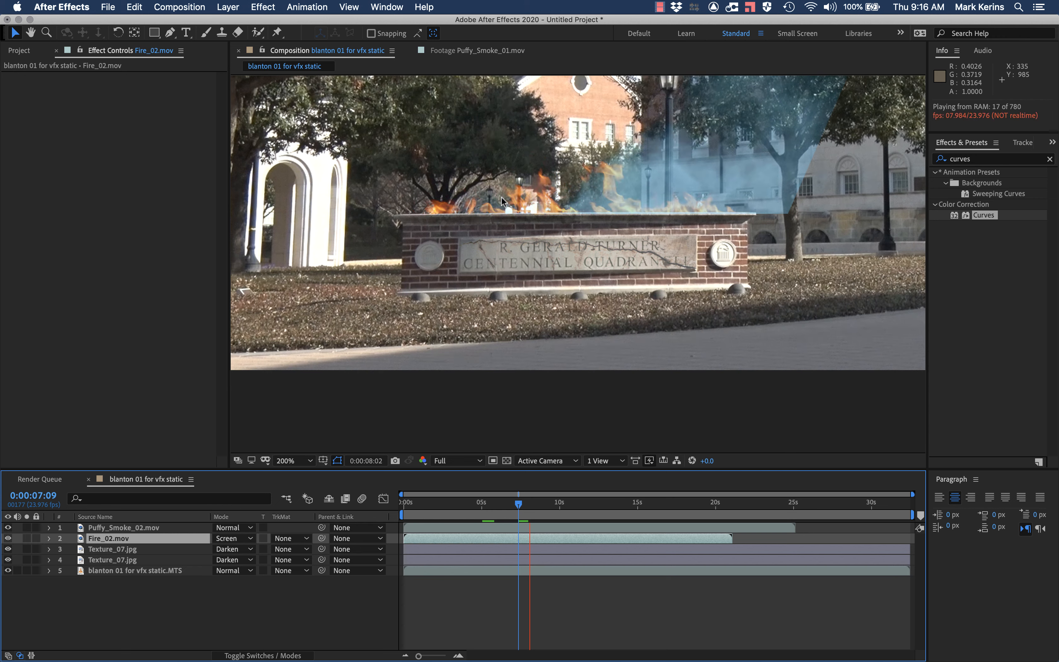
{"action": "key", "text": "space"}
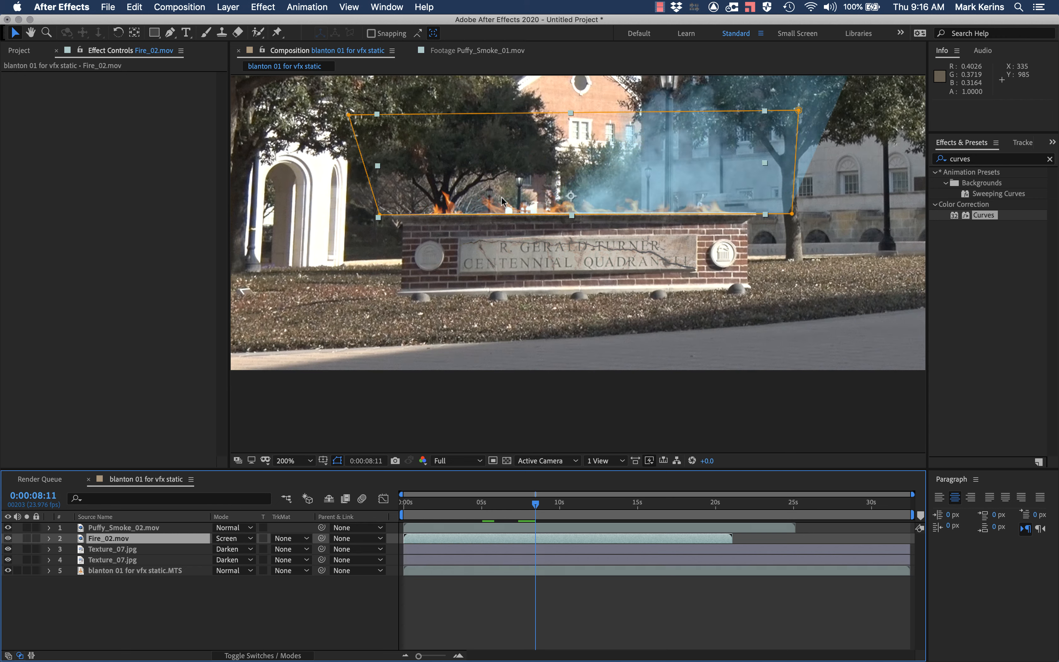
{"action": "left_click", "coordinate": [235, 537]}
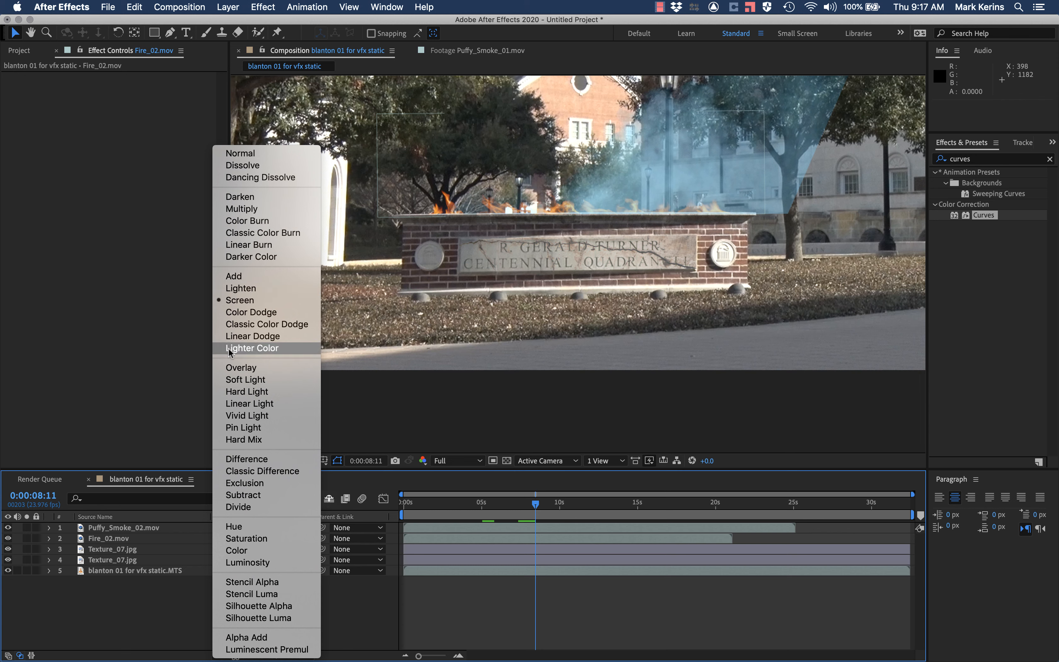
{"action": "left_click", "coordinate": [209, 3]}
{"action": "left_click", "coordinate": [228, 6]}
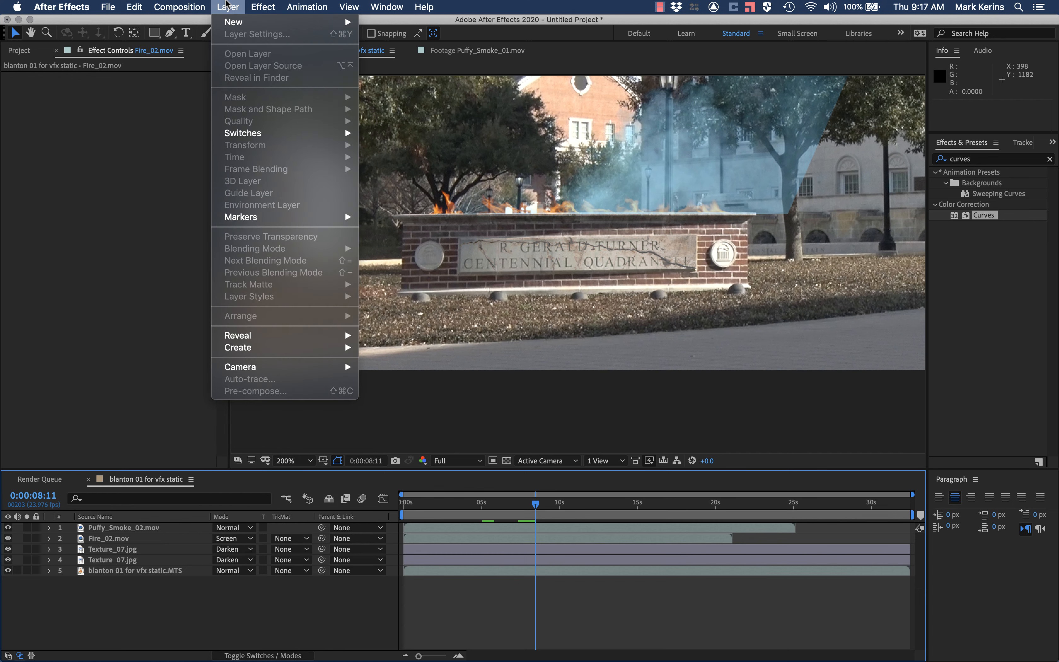
{"action": "left_click", "coordinate": [172, 345]}
{"action": "left_click", "coordinate": [151, 528]}
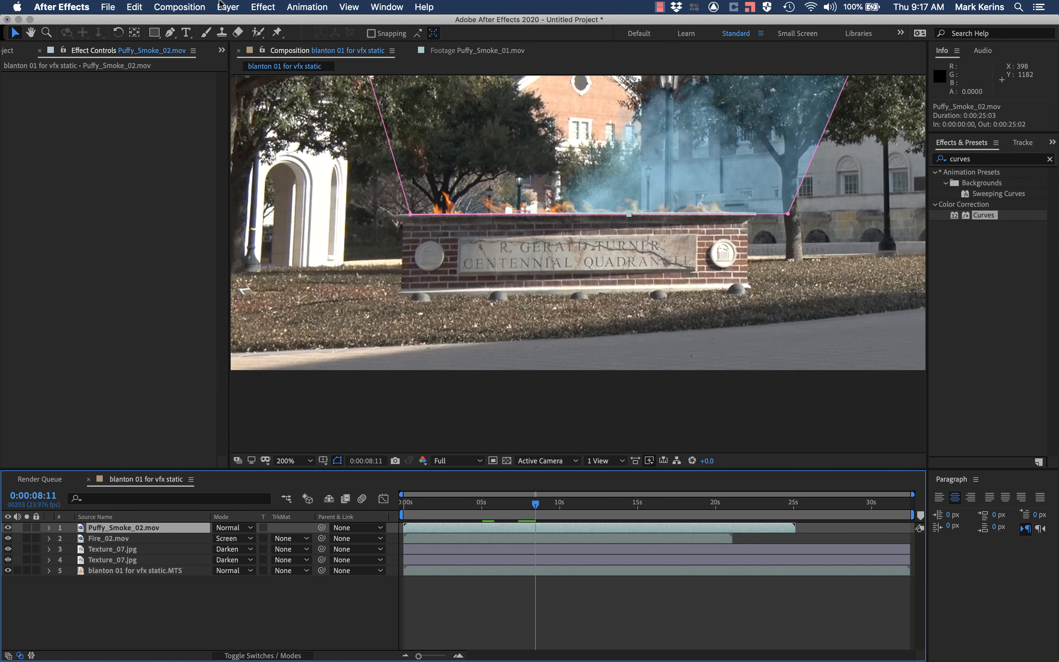
{"action": "left_click", "coordinate": [217, 3]}
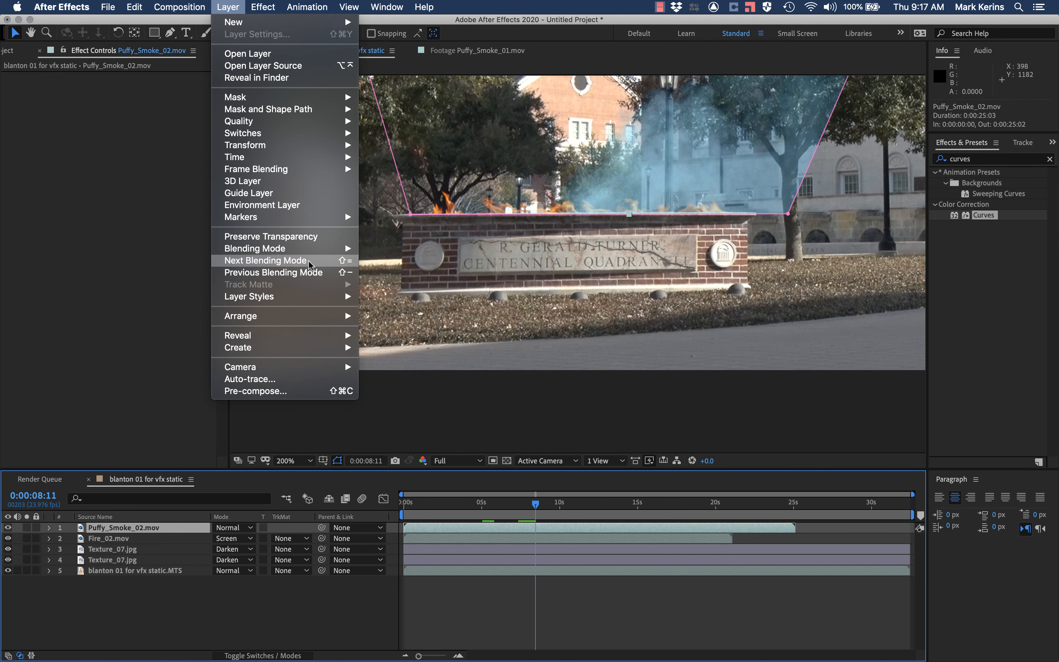
{"action": "left_click", "coordinate": [349, 263]}
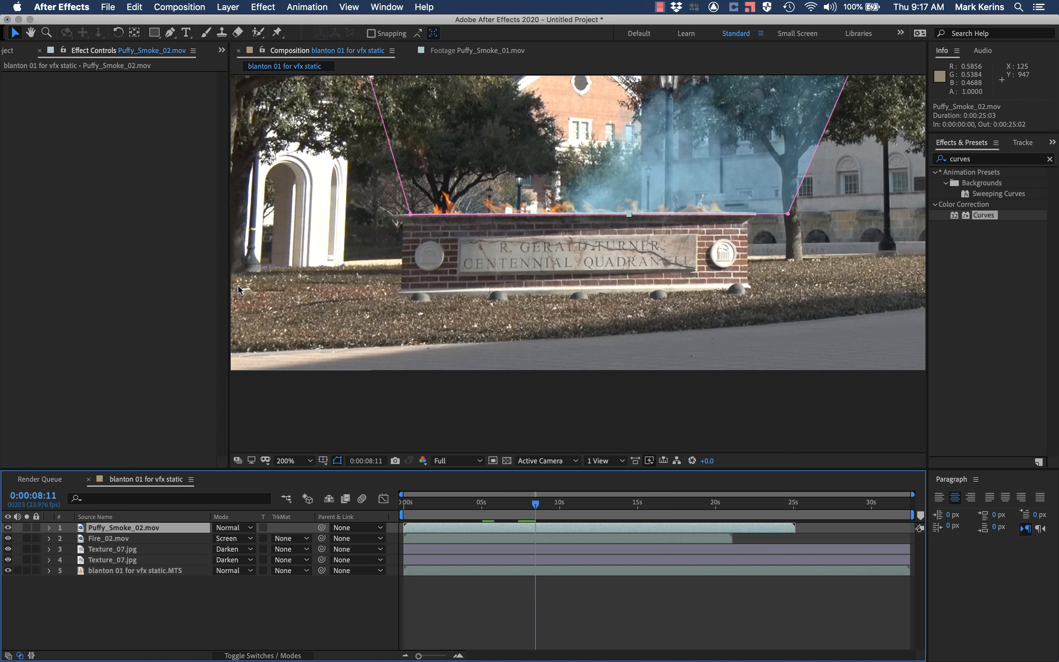
Step: Cycle the Fire_02.mov layer through the blending modes to compare the flames at 0:00:04:18, and return it to Screen
{"action": "left_click", "coordinate": [114, 540]}
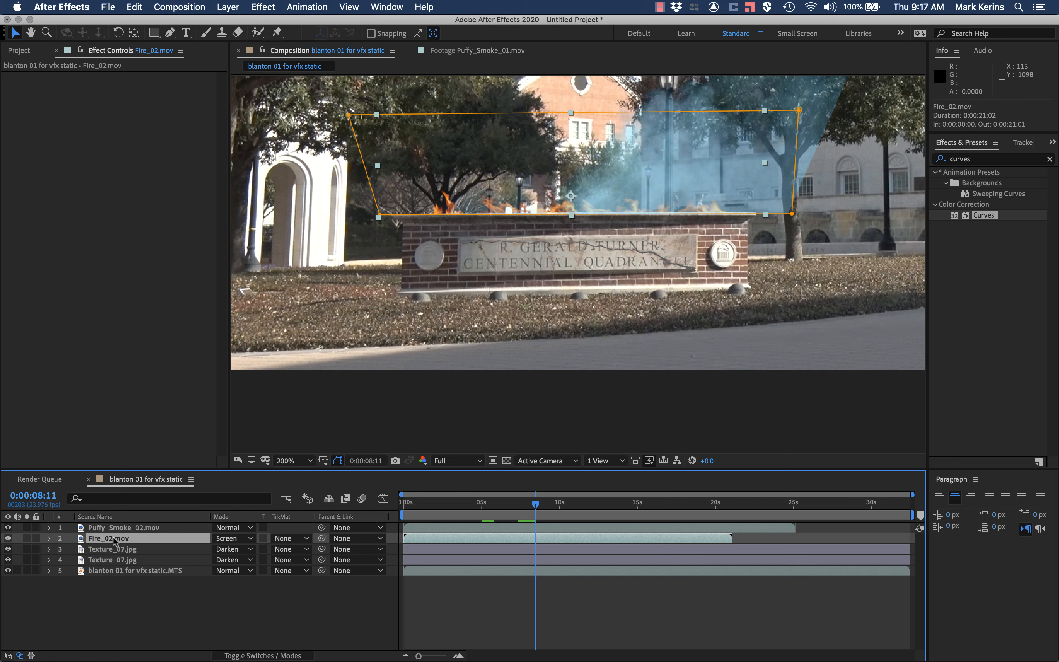
{"action": "key", "text": "shift+equal"}
{"action": "key", "text": "shift+equal"}
{"action": "key", "text": "shift+equal"}
{"action": "key", "text": "shift+equal"}
{"action": "key", "text": "shift+equal"}
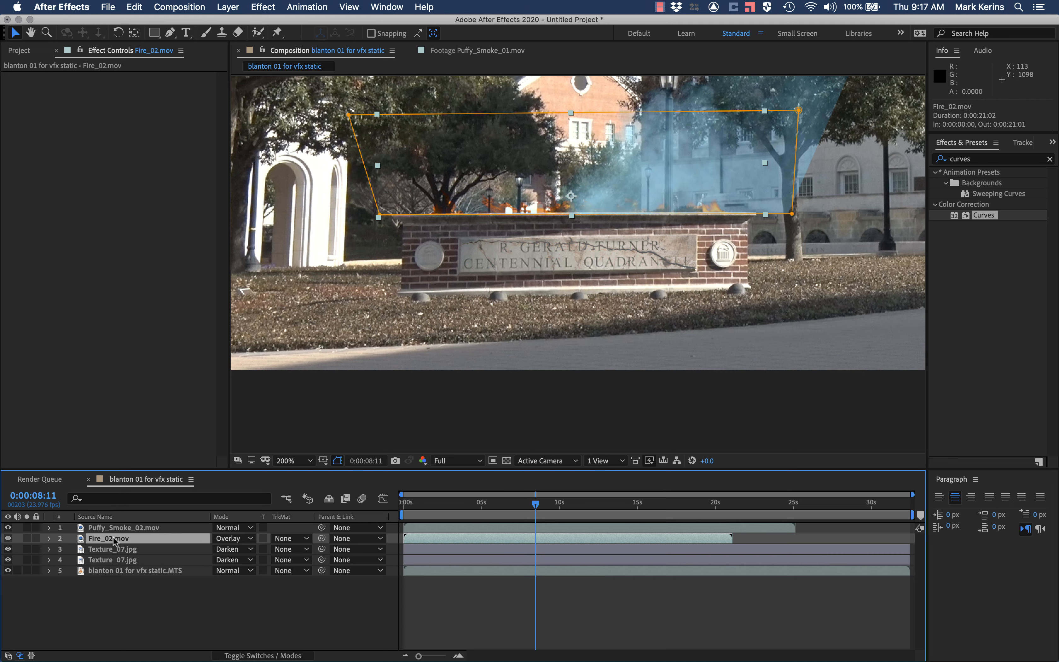
{"action": "left_click_drag", "start_coordinate": [457, 507], "coordinate": [479, 504]}
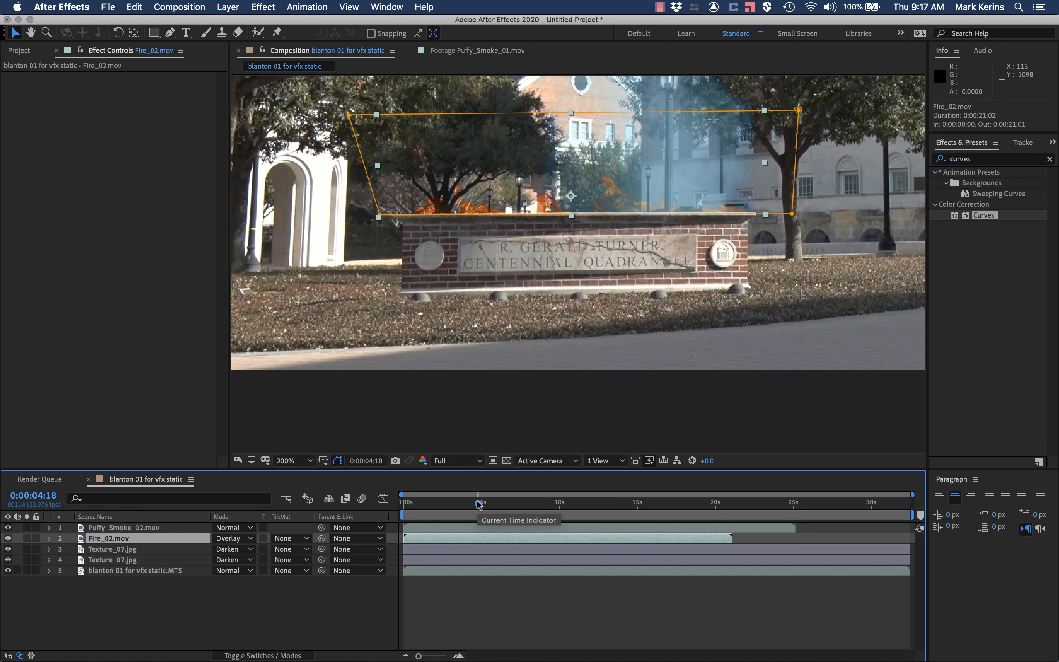
{"action": "key", "text": "shift+equal"}
{"action": "key", "text": "shift+equal"}
{"action": "key", "text": "shift+equal"}
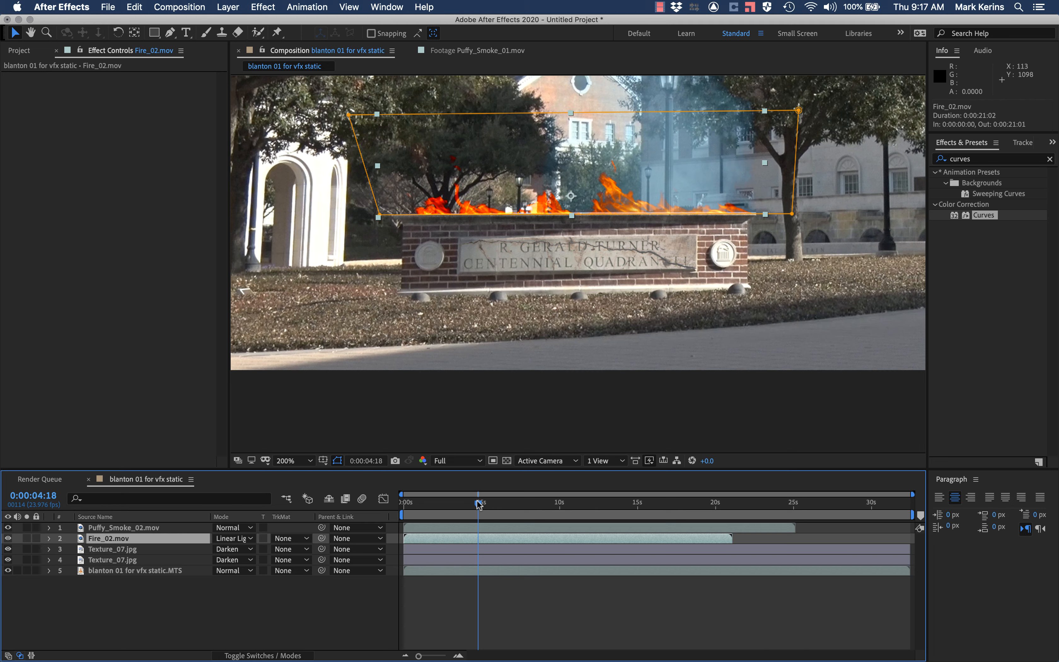
{"action": "key", "text": "shift+equal"}
{"action": "key", "text": "shift+equal"}
{"action": "key", "text": "shift+equal"}
{"action": "key", "text": "shift+equal"}
{"action": "key", "text": "shift+equal"}
{"action": "key", "text": "shift+equal"}
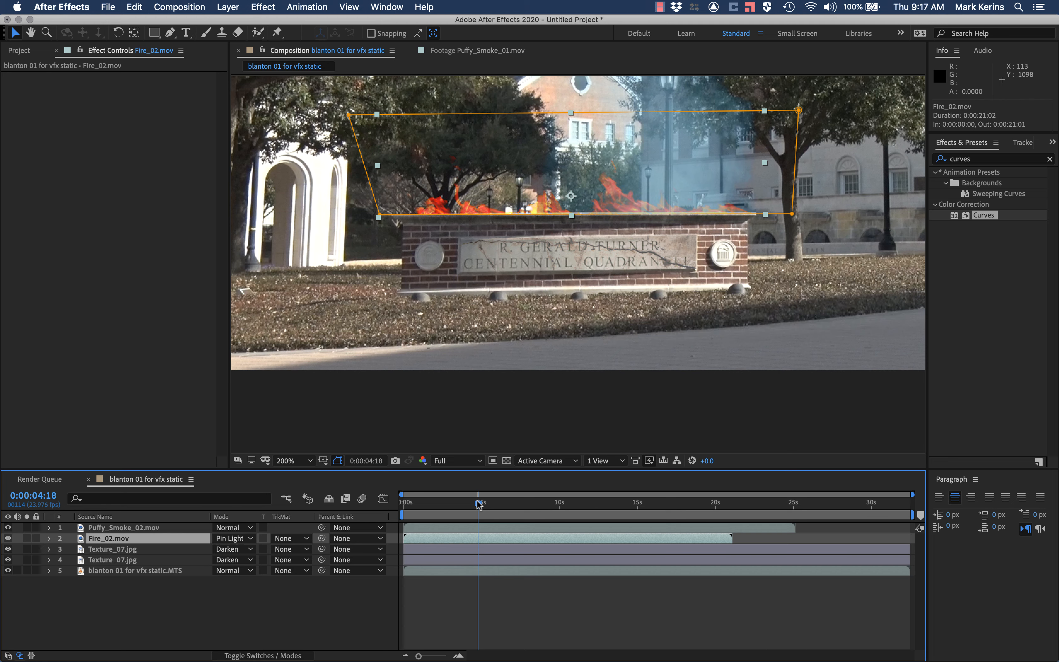
{"action": "key", "text": "shift+equal"}
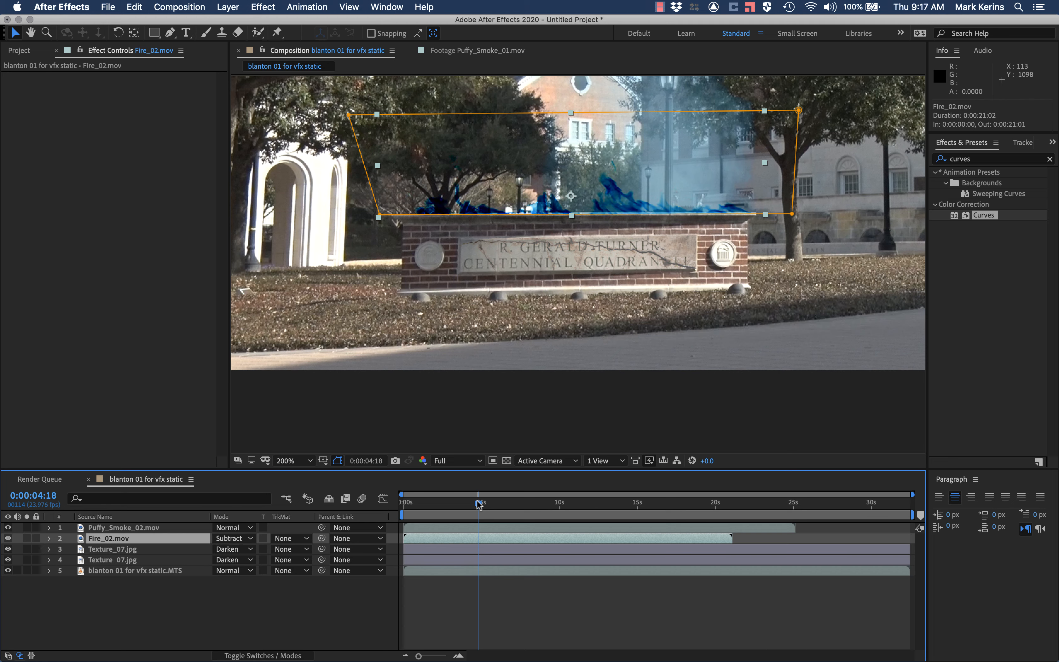
{"action": "key", "text": "shift+equal"}
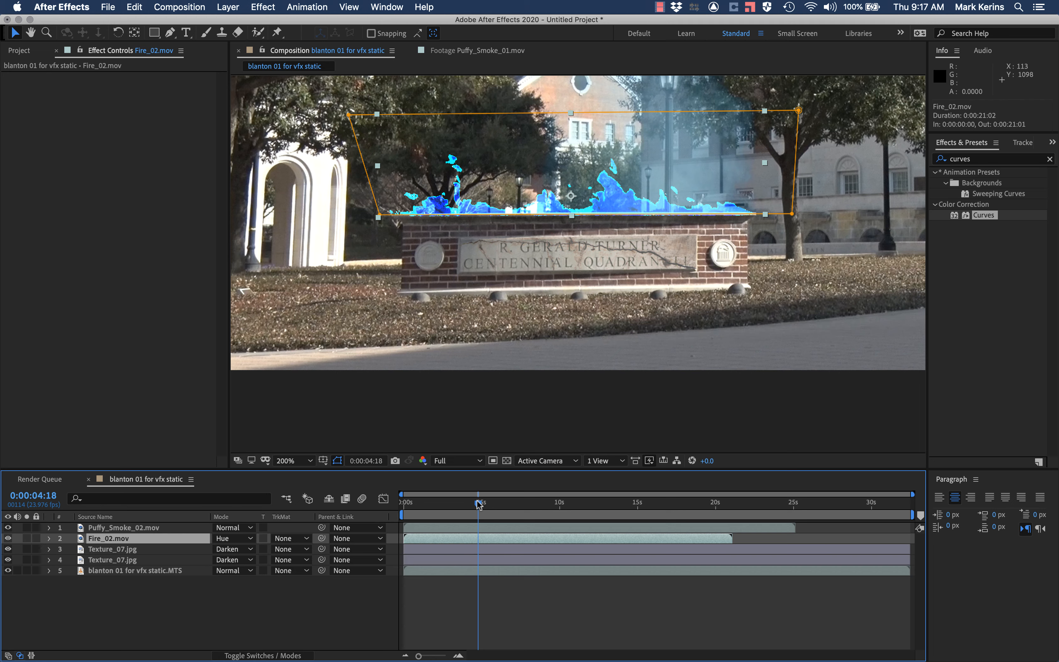
{"action": "key", "text": "shift+equal"}
{"action": "key", "text": "shift+equal"}
{"action": "key", "text": "shift+equal"}
{"action": "key", "text": "shift+equal"}
{"action": "key", "text": "shift+equal"}
{"action": "key", "text": "shift+equal"}
{"action": "key", "text": "shift+equal"}
{"action": "key", "text": "shift+equal"}
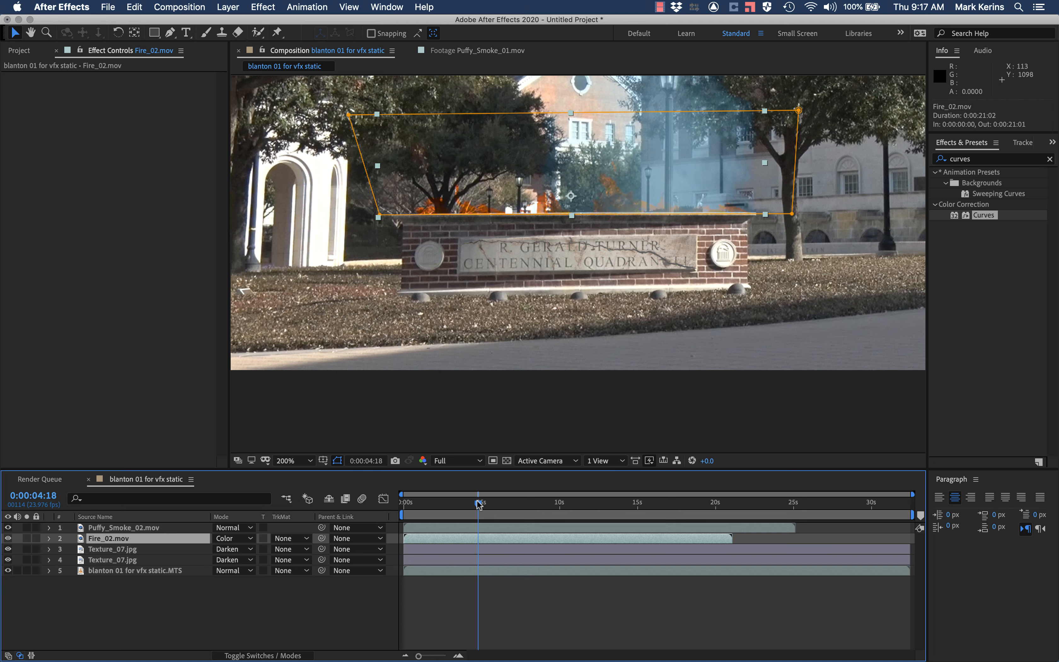
{"action": "key", "text": "shift+equal"}
{"action": "key", "text": "shift+equal"}
{"action": "key", "text": "shift+equal"}
{"action": "key", "text": "shift+equal"}
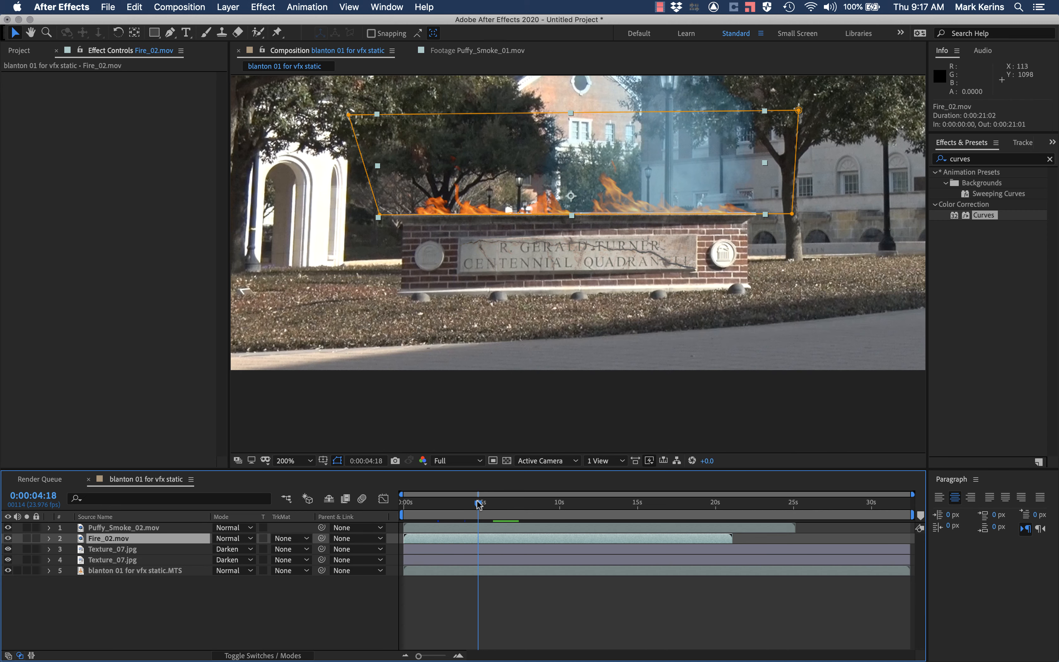
{"action": "key", "text": "shift+equal"}
{"action": "key", "text": "shift+equal"}
{"action": "key", "text": "shift+equal"}
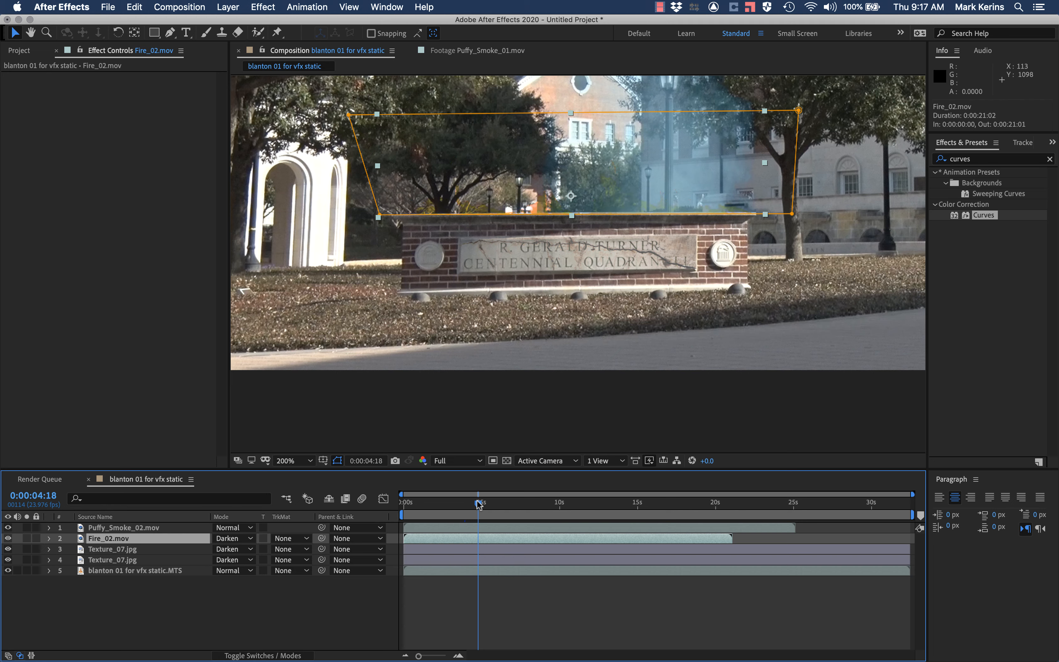
{"action": "key", "text": "shift+equal"}
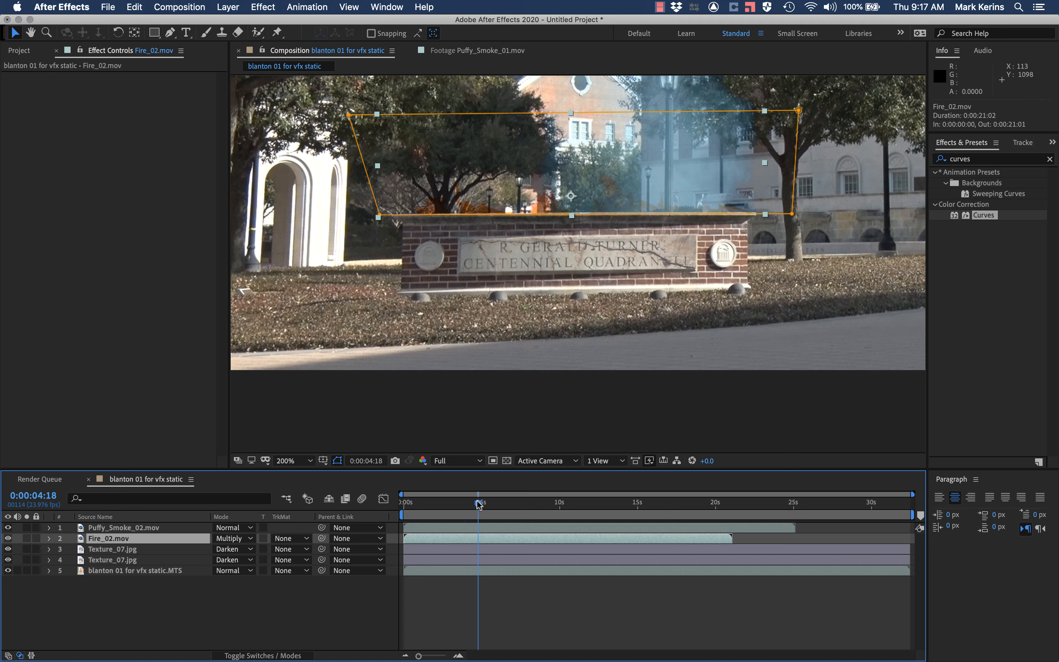
{"action": "key", "text": "shift+equal"}
{"action": "key", "text": "shift+equal"}
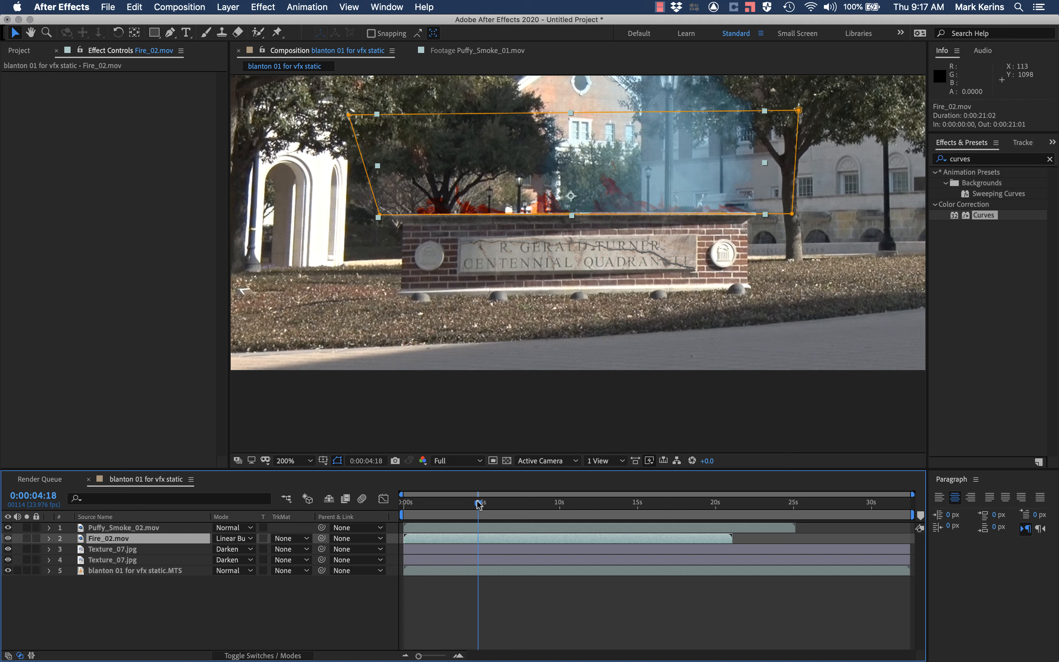
{"action": "key", "text": "shift+equal"}
{"action": "key", "text": "shift+equal"}
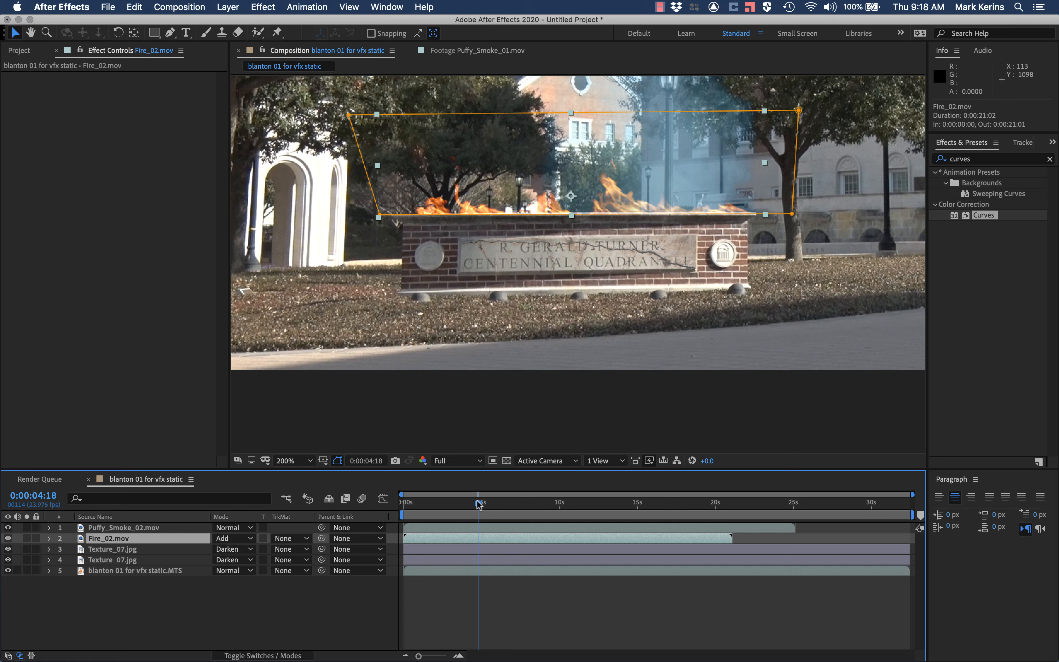
{"action": "key", "text": "shift+equal"}
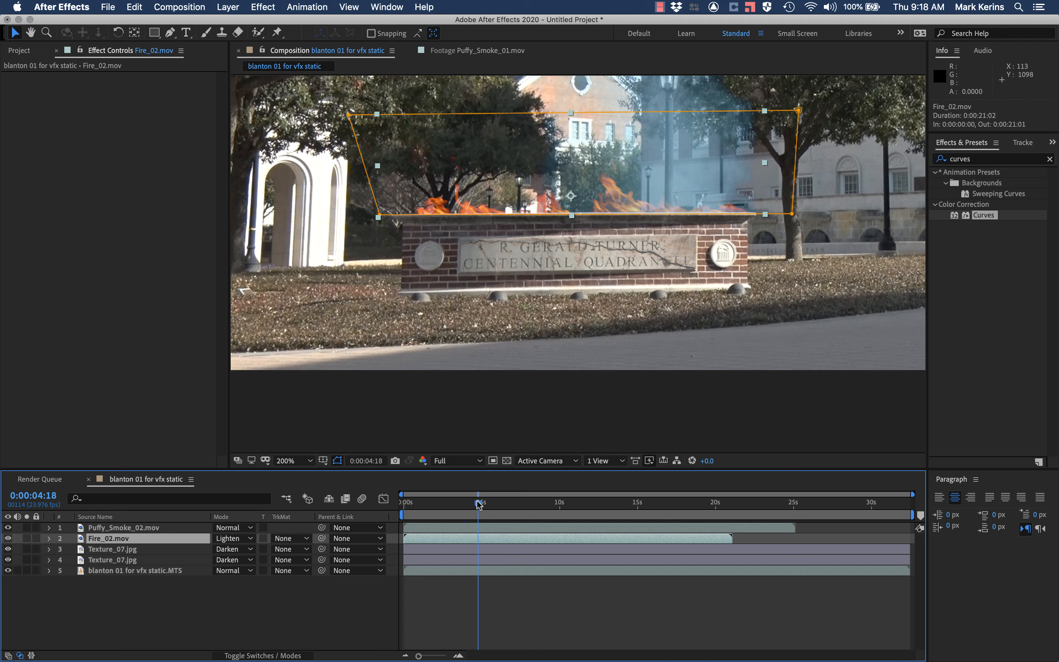
{"action": "key", "text": "shift+equal"}
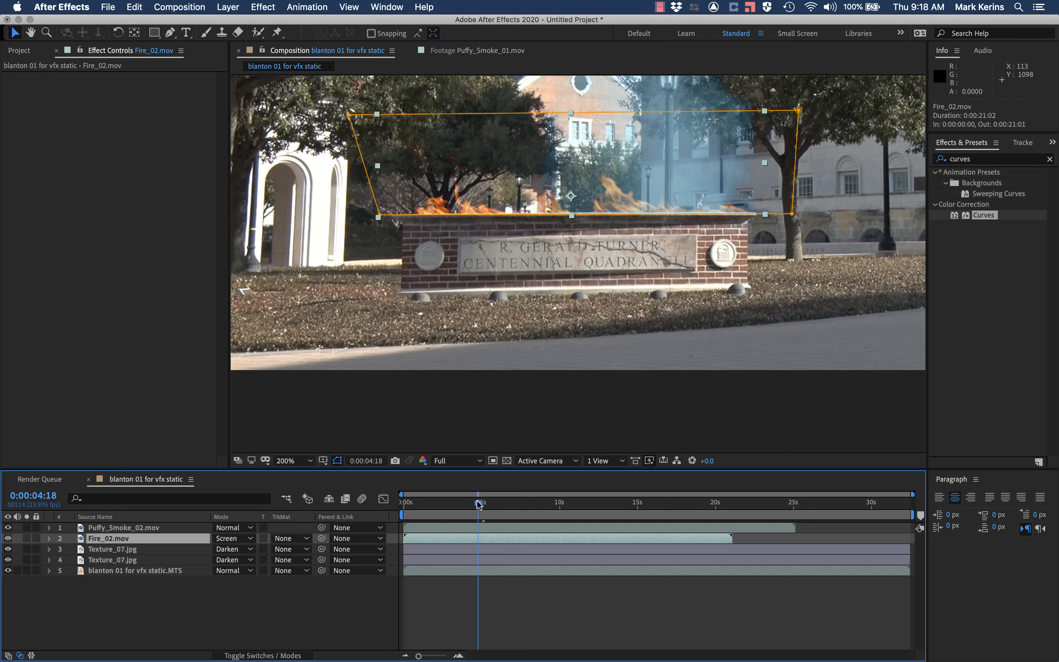
{"action": "key", "text": "shift+equal"}
{"action": "key", "text": "shift+equal"}
{"action": "key", "text": "shift+equal"}
{"action": "key", "text": "shift+equal"}
{"action": "key", "text": "shift+equal"}
{"action": "key", "text": "shift+equal"}
{"action": "key", "text": "shift+equal"}
{"action": "key", "text": "shift+equal"}
{"action": "key", "text": "shift+equal"}
{"action": "key", "text": "shift+equal"}
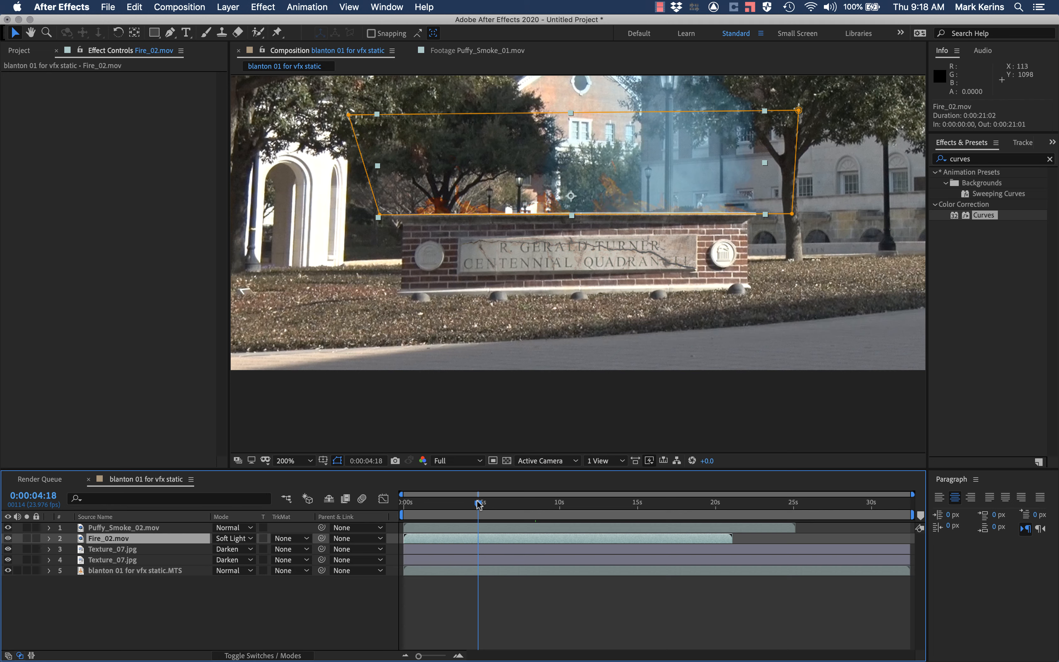
{"action": "key", "text": "shift+equal"}
{"action": "key", "text": "shift+equal"}
{"action": "key", "text": "shift+equal"}
{"action": "key", "text": "shift+equal"}
{"action": "key", "text": "shift+equal"}
{"action": "key", "text": "shift+equal"}
{"action": "key", "text": "shift+equal"}
{"action": "key", "text": "shift+equal"}
{"action": "key", "text": "shift+equal"}
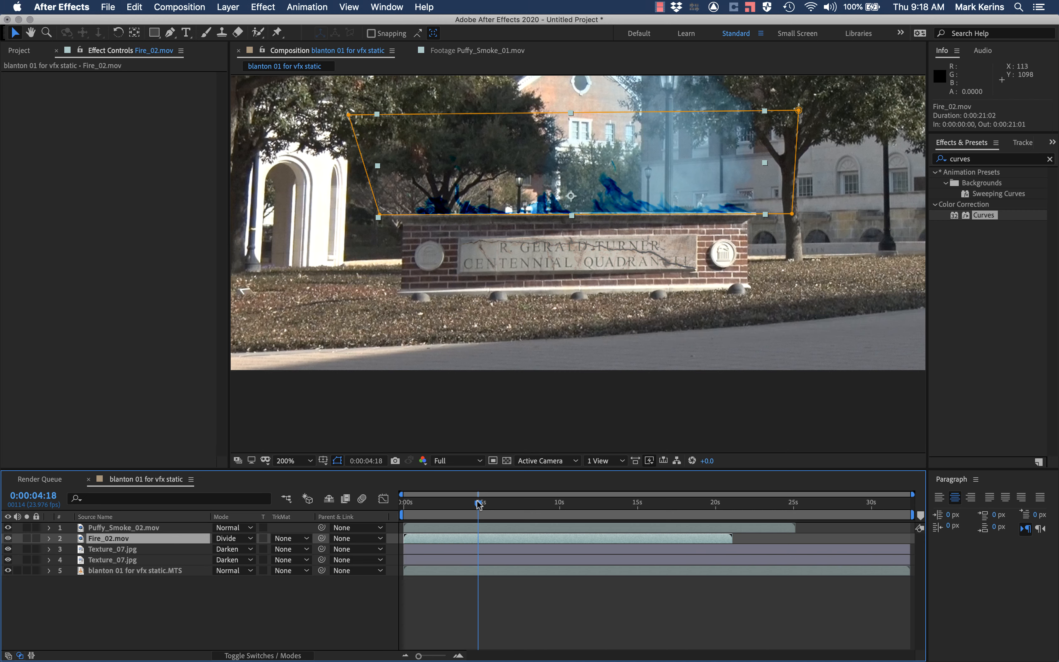
{"action": "key", "text": "shift+equal"}
{"action": "key", "text": "shift+equal"}
{"action": "key", "text": "shift+equal"}
{"action": "key", "text": "shift+equal"}
{"action": "key", "text": "shift+equal"}
{"action": "key", "text": "shift+equal"}
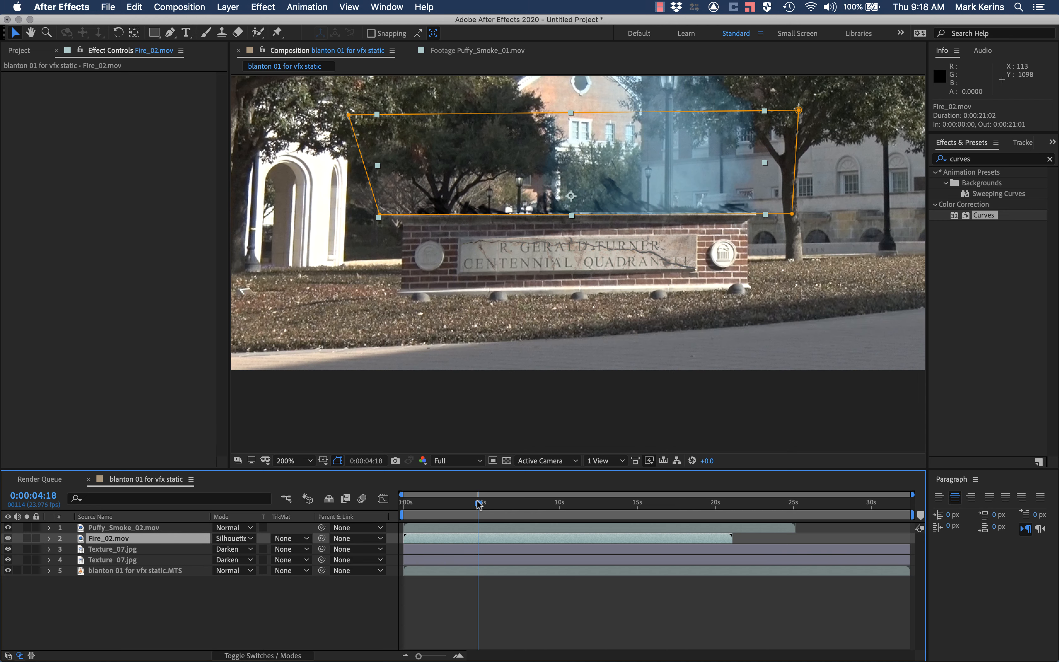
{"action": "key", "text": "shift+equal"}
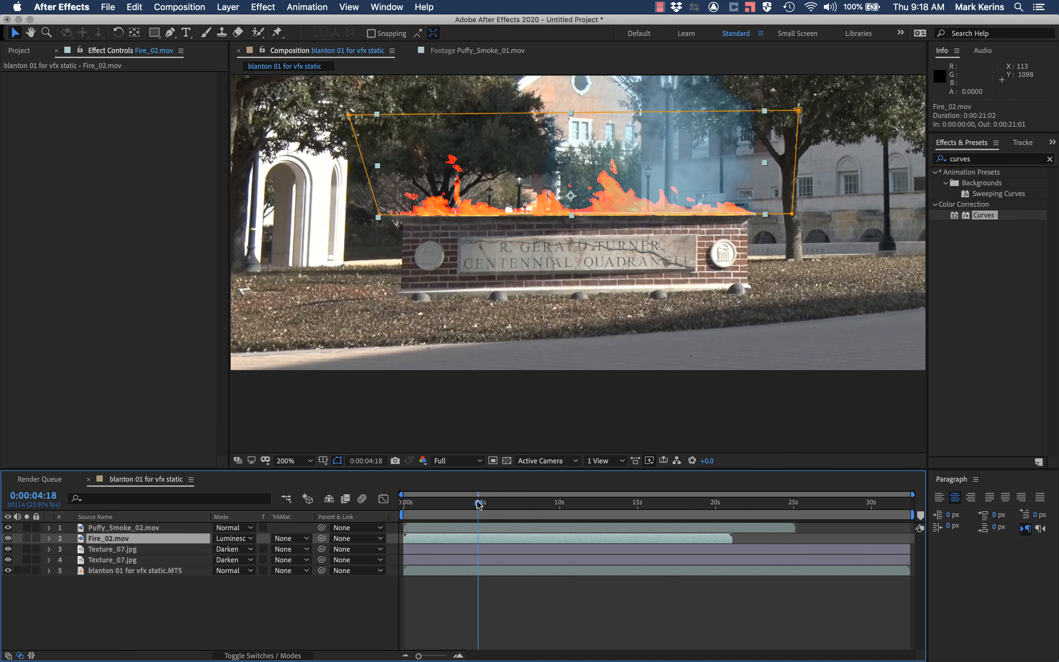
{"action": "left_click", "coordinate": [232, 538]}
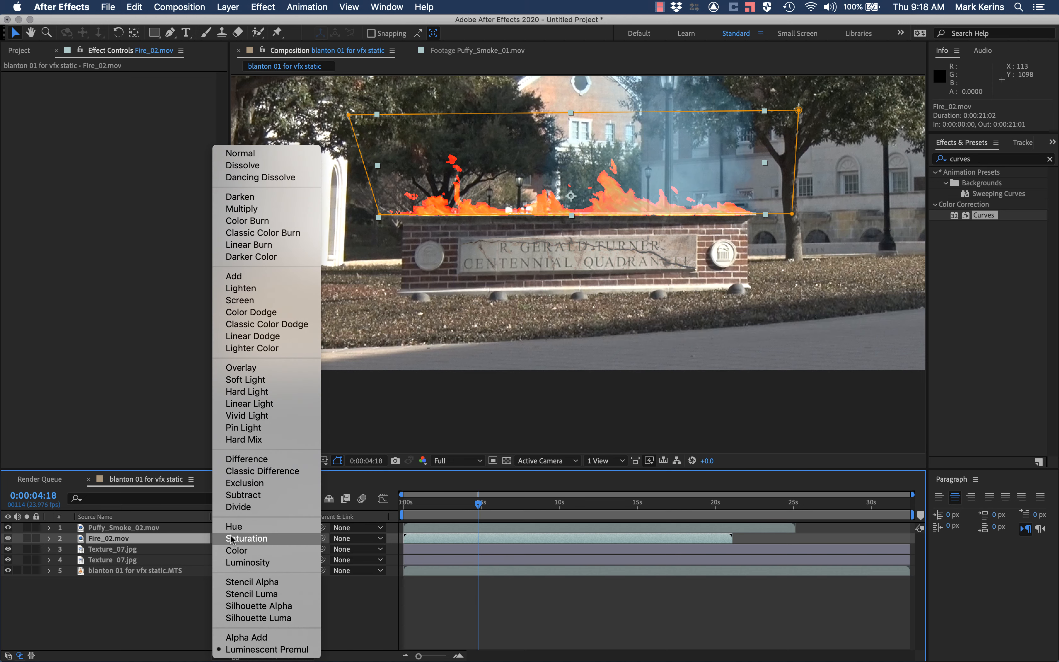
{"action": "left_click", "coordinate": [253, 299]}
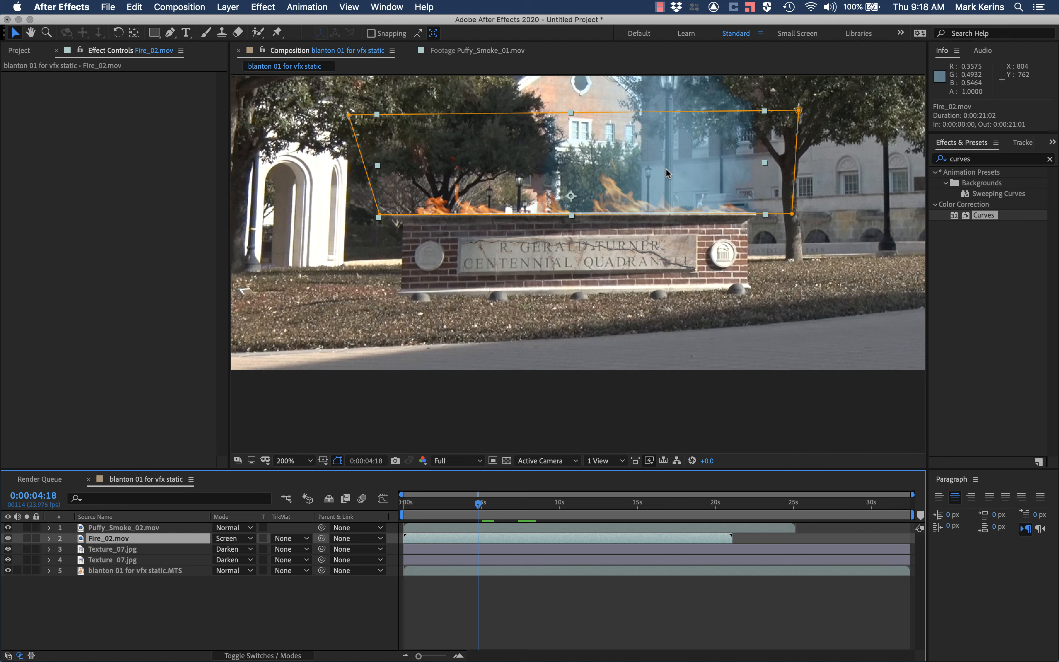
Step: Select the Puffy_Smoke_02.mov layer and examine its smoke above the sign at 0:00:12:00
{"action": "key", "text": "comma"}
{"action": "left_click", "coordinate": [110, 528]}
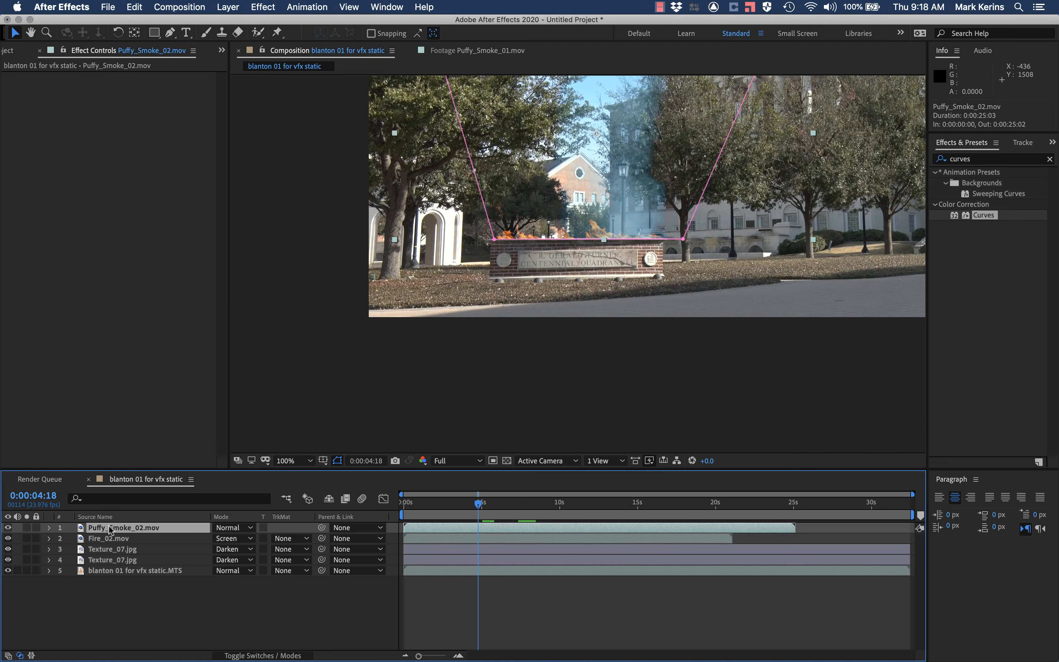
{"action": "left_click_drag", "start_coordinate": [480, 504], "coordinate": [591, 502]}
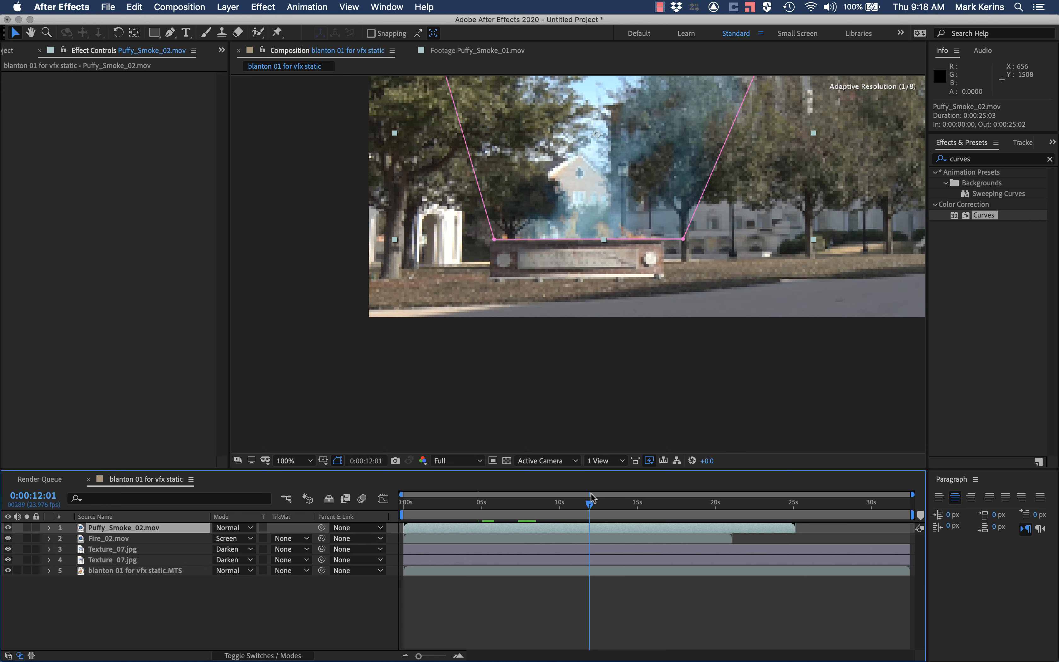
{"action": "key", "text": "period"}
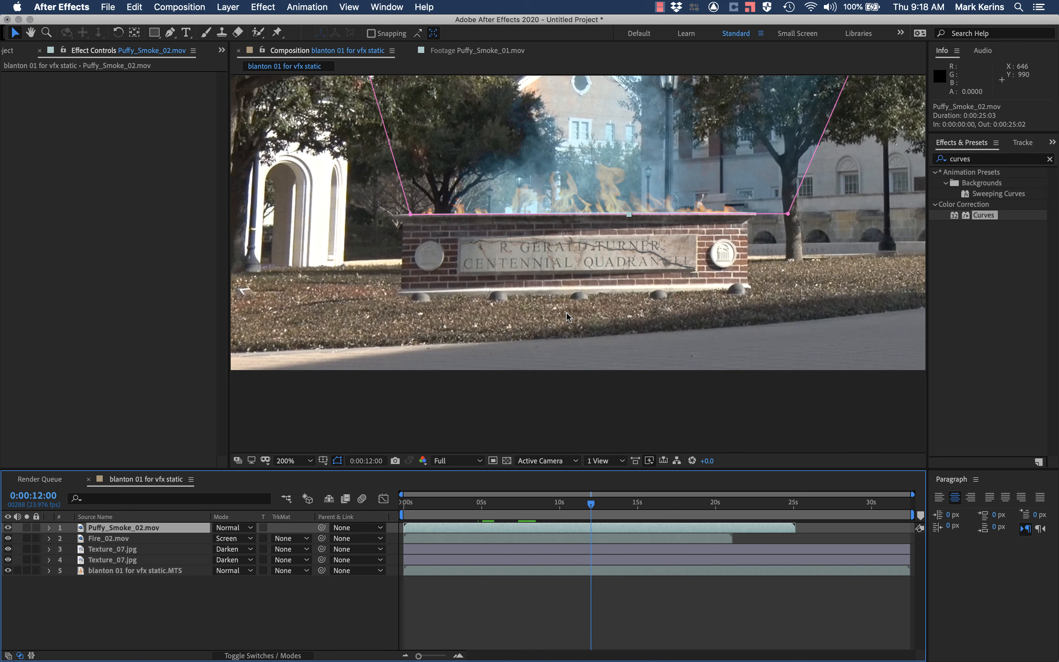
Step: Try the Lighten and Darken blending modes on the Puffy_Smoke_02.mov layer
{"action": "left_click", "coordinate": [222, 528]}
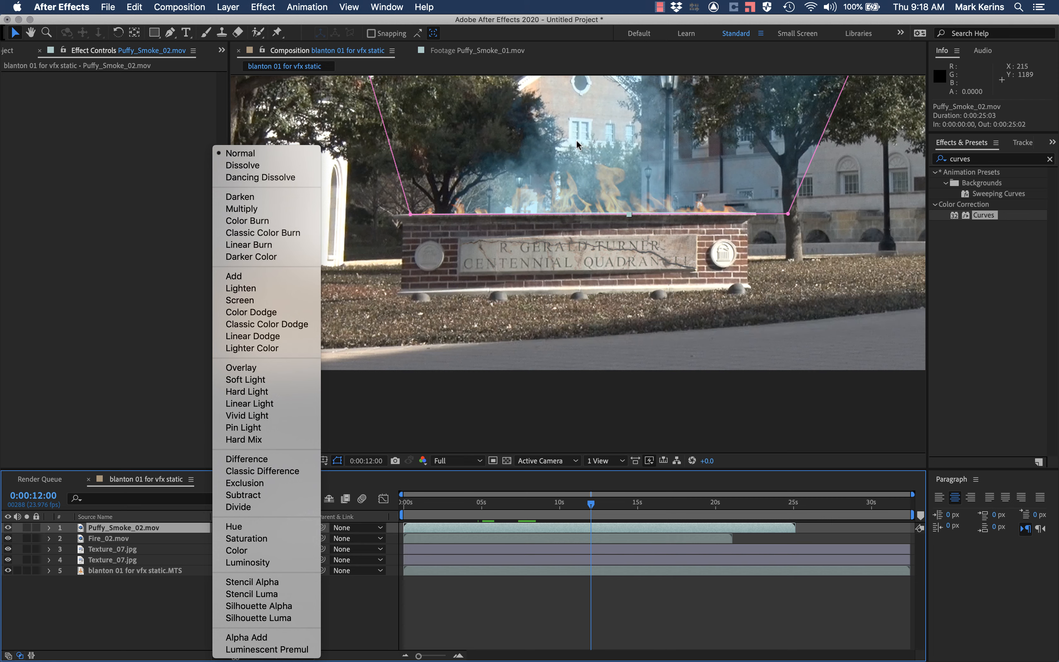
{"action": "left_click", "coordinate": [254, 289]}
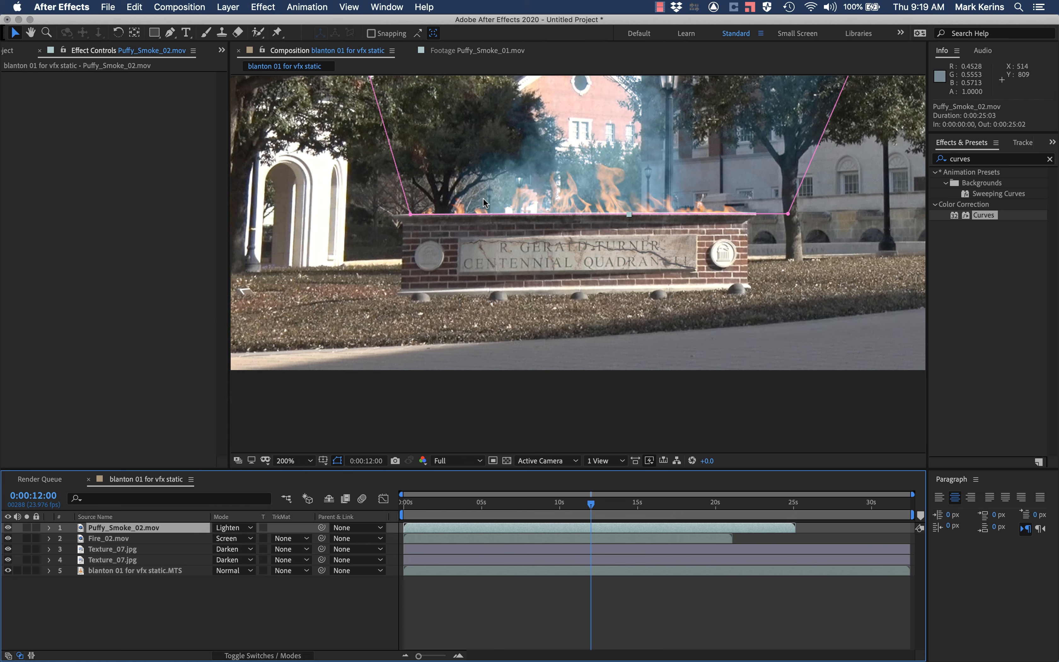
{"action": "key", "text": "comma"}
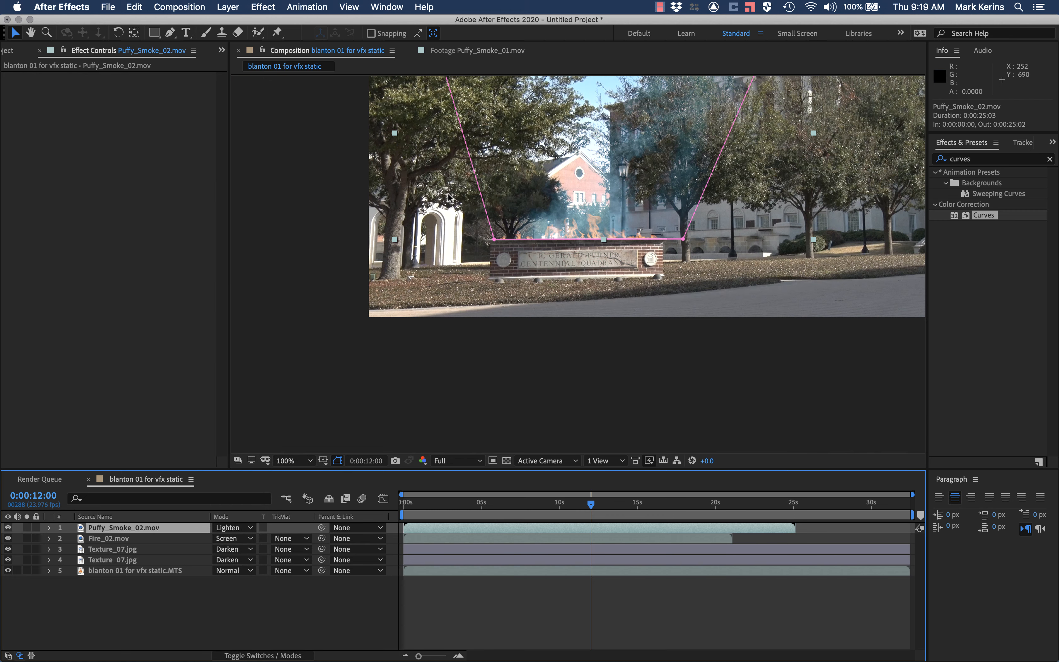
{"action": "left_click", "coordinate": [228, 530]}
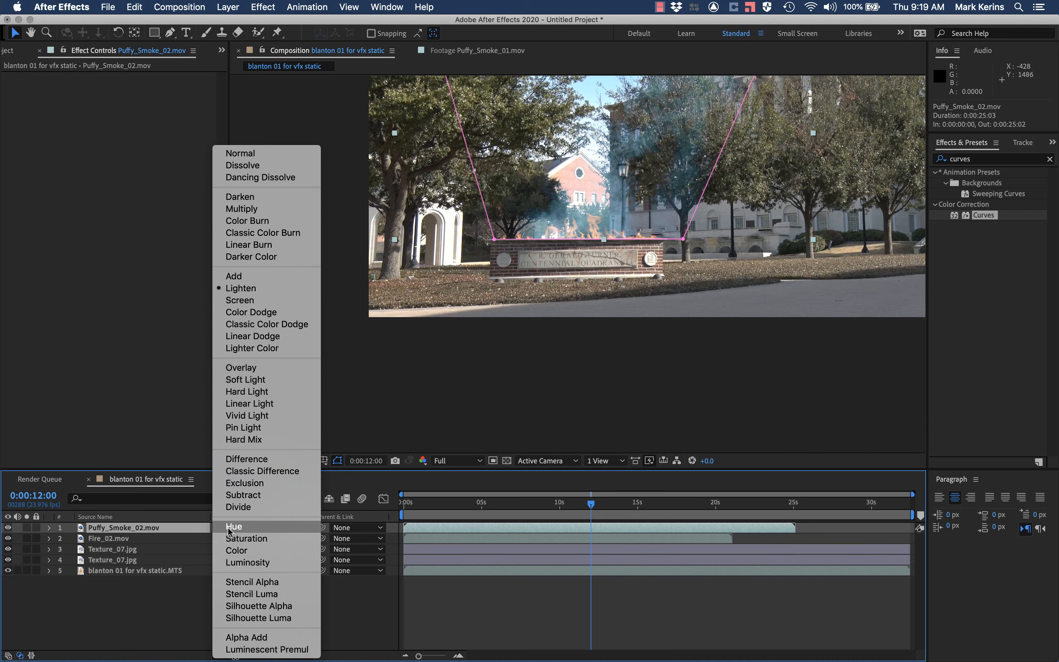
{"action": "left_click", "coordinate": [275, 201]}
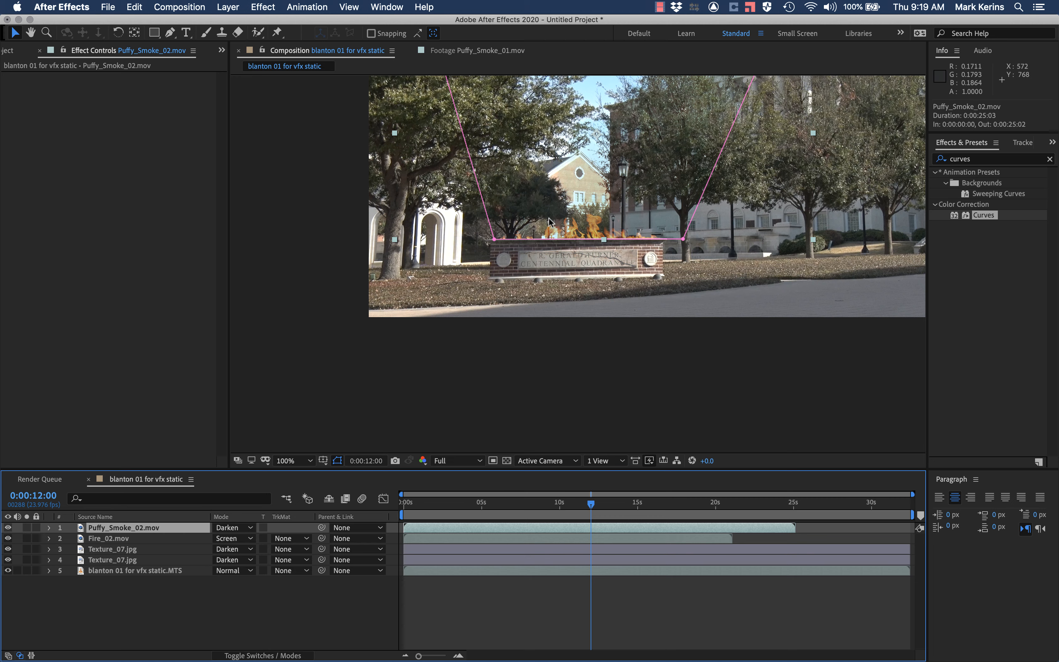
Step: Try the Screen and Multiply blending modes on the Puffy_Smoke_02.mov layer, and restore its mode to Normal
{"action": "left_click", "coordinate": [235, 527]}
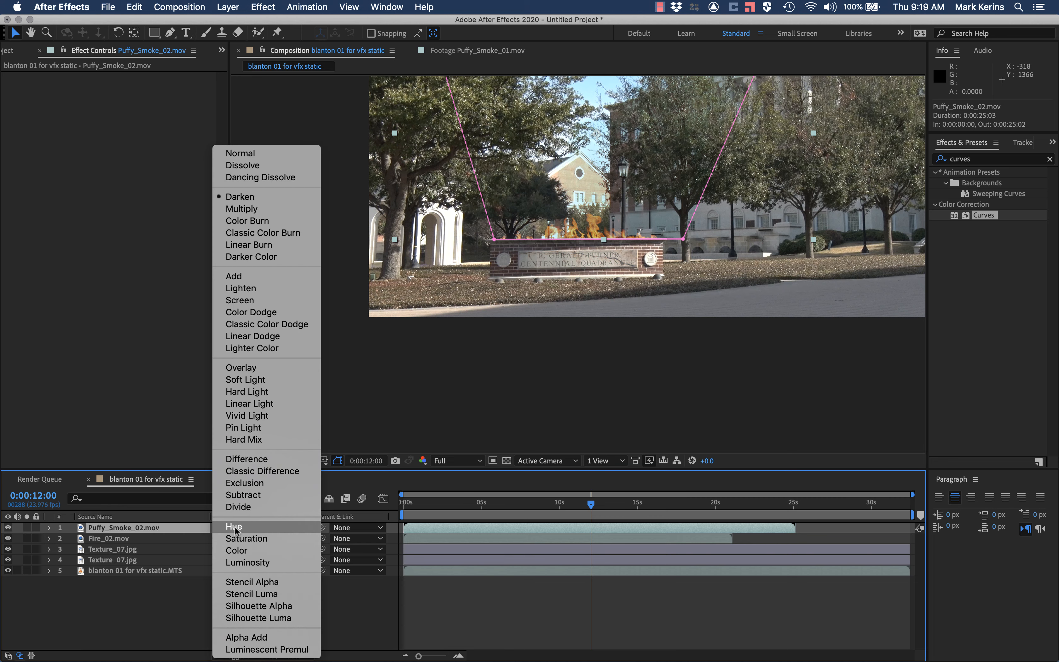
{"action": "left_click", "coordinate": [261, 301]}
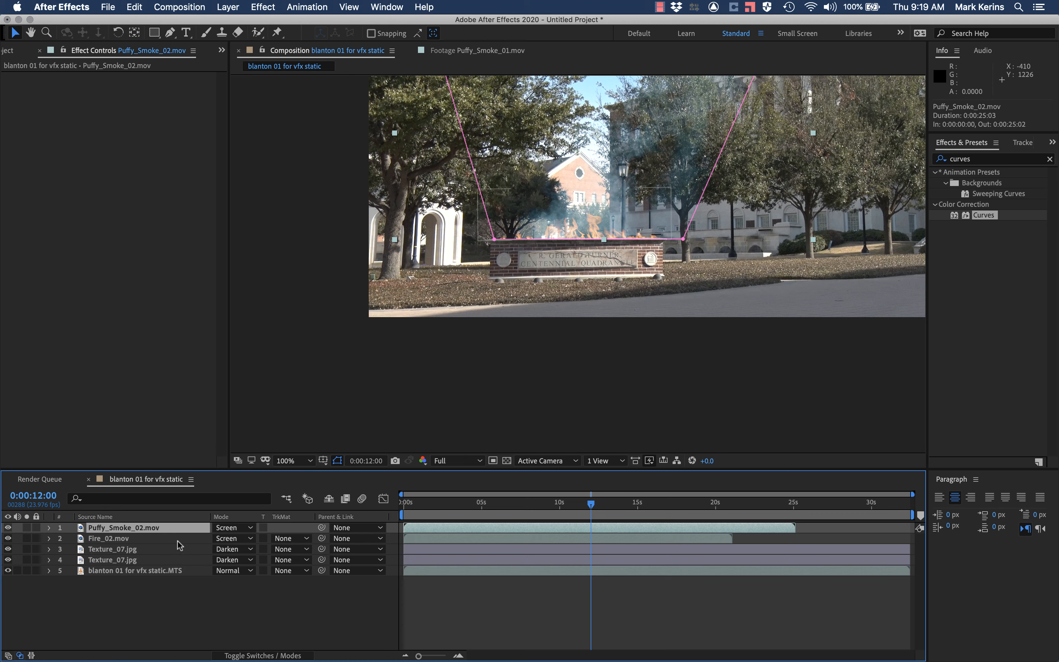
{"action": "left_click", "coordinate": [220, 527]}
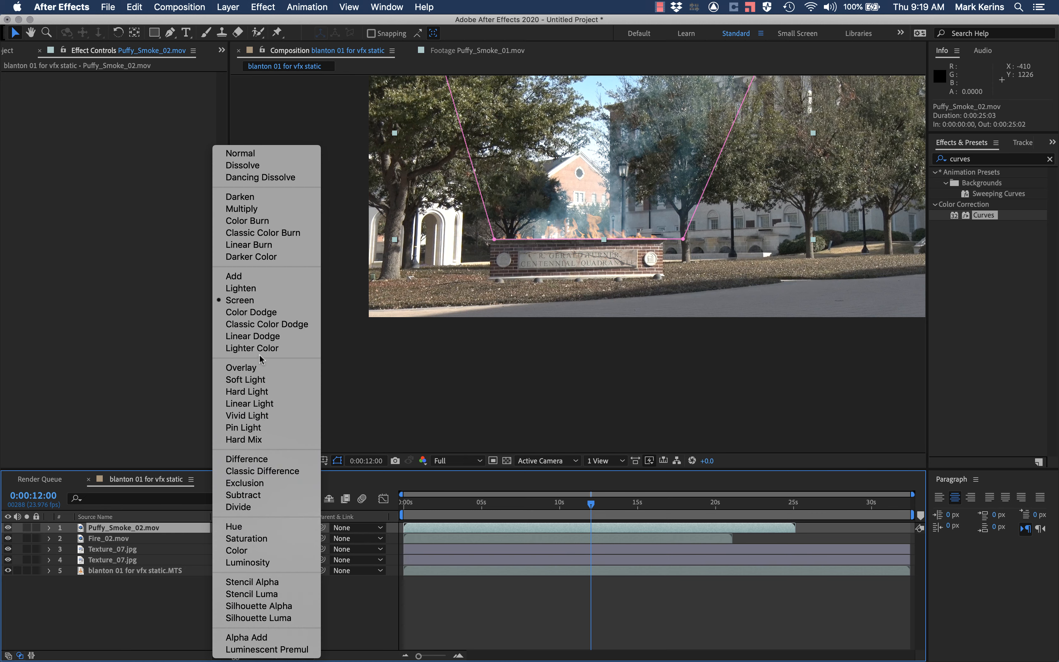
{"action": "left_click", "coordinate": [259, 209]}
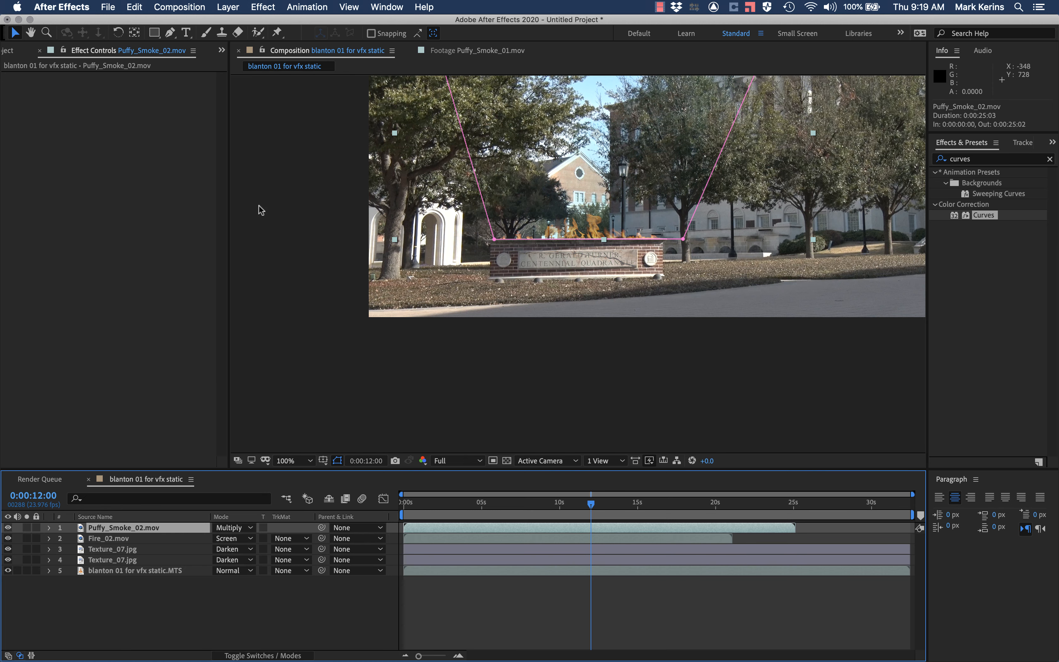
{"action": "left_click", "coordinate": [220, 527]}
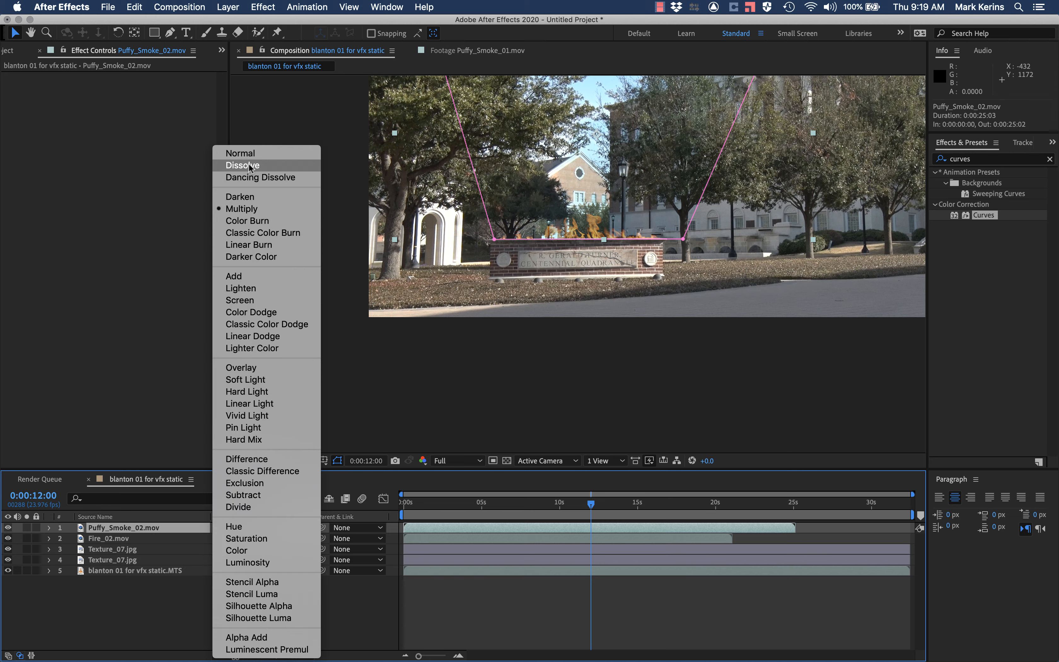
{"action": "left_click", "coordinate": [241, 154]}
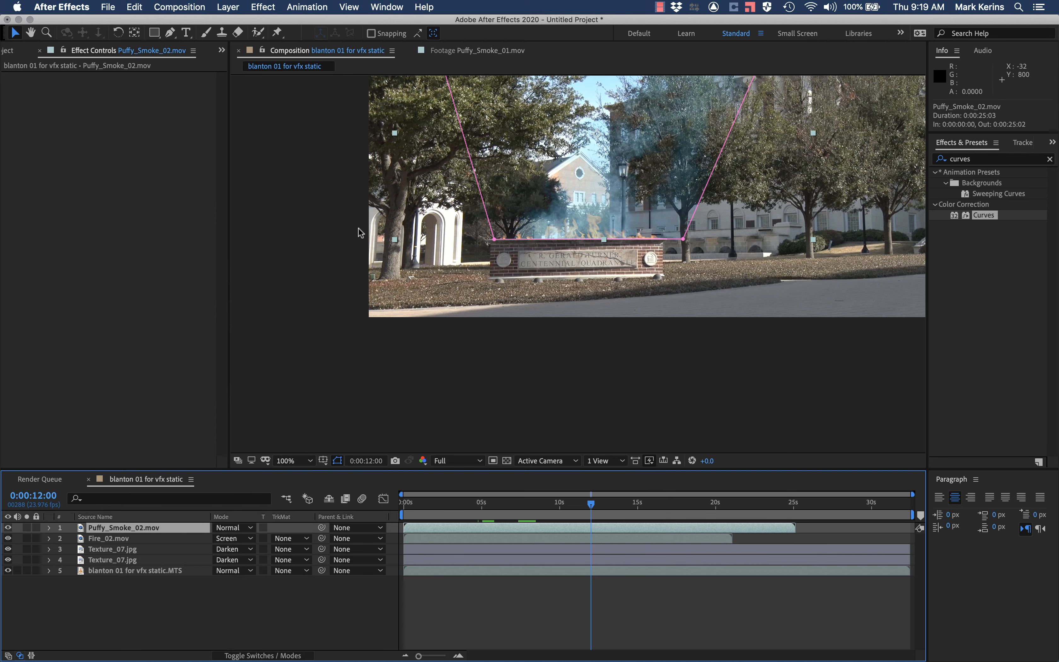
Step: Cycle the Puffy_Smoke_02.mov layer through the darkening, lightening and contrast blending modes to compare the smoke, and return it to Normal
{"action": "key", "text": "shift+equal"}
{"action": "key", "text": "shift+equal"}
{"action": "key", "text": "shift+equal"}
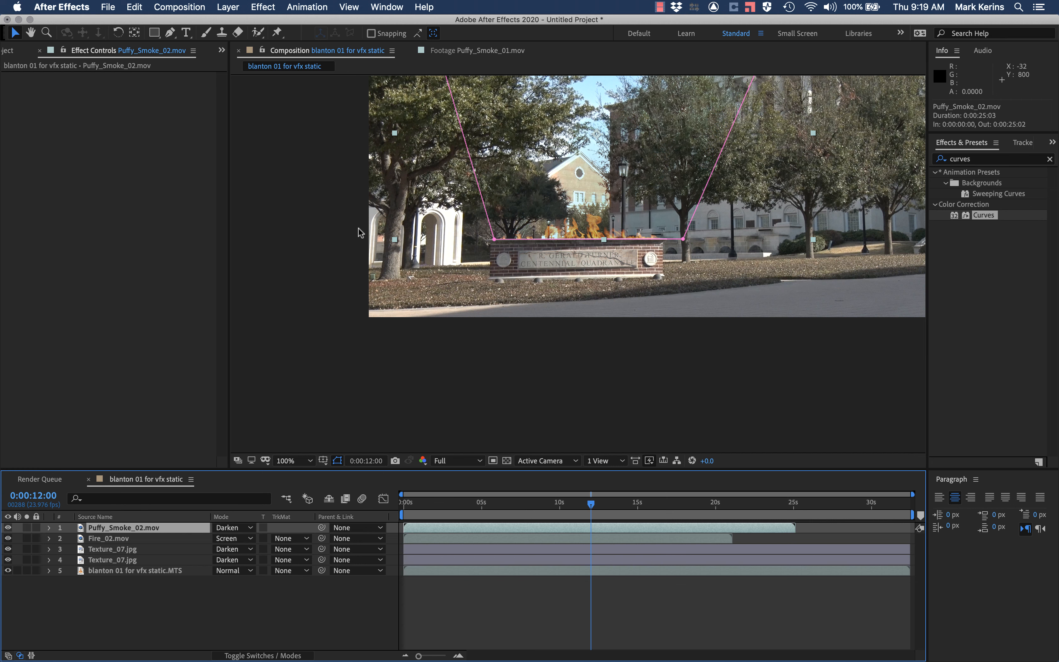
{"action": "key", "text": "shift+equal"}
{"action": "key", "text": "shift+equal"}
{"action": "key", "text": "shift+equal"}
{"action": "key", "text": "shift+equal"}
{"action": "key", "text": "shift+equal"}
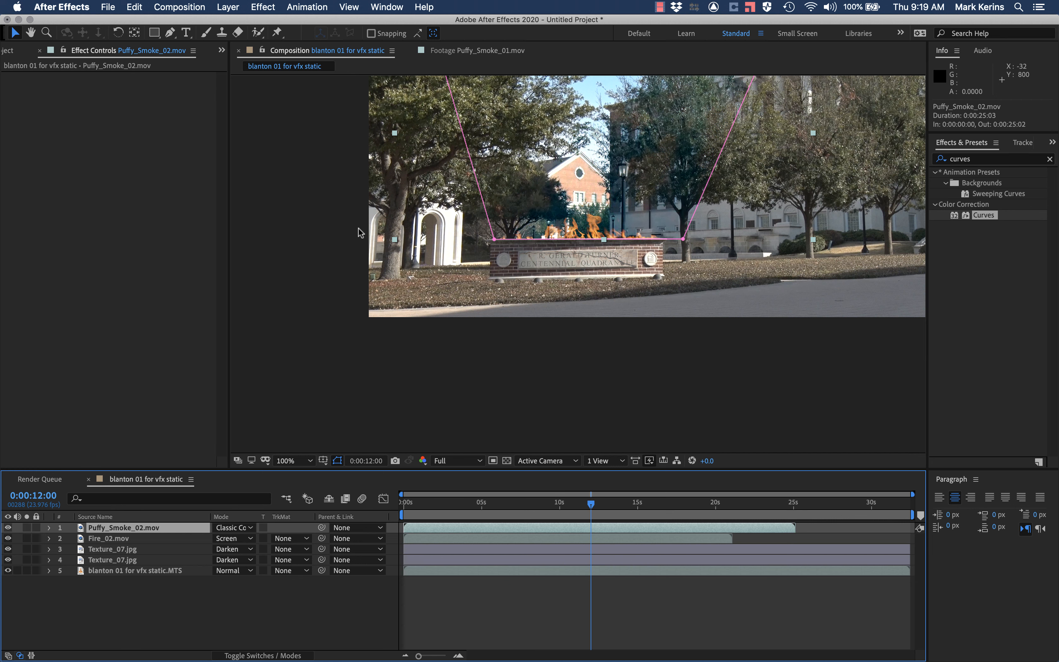
{"action": "key", "text": "shift+equal"}
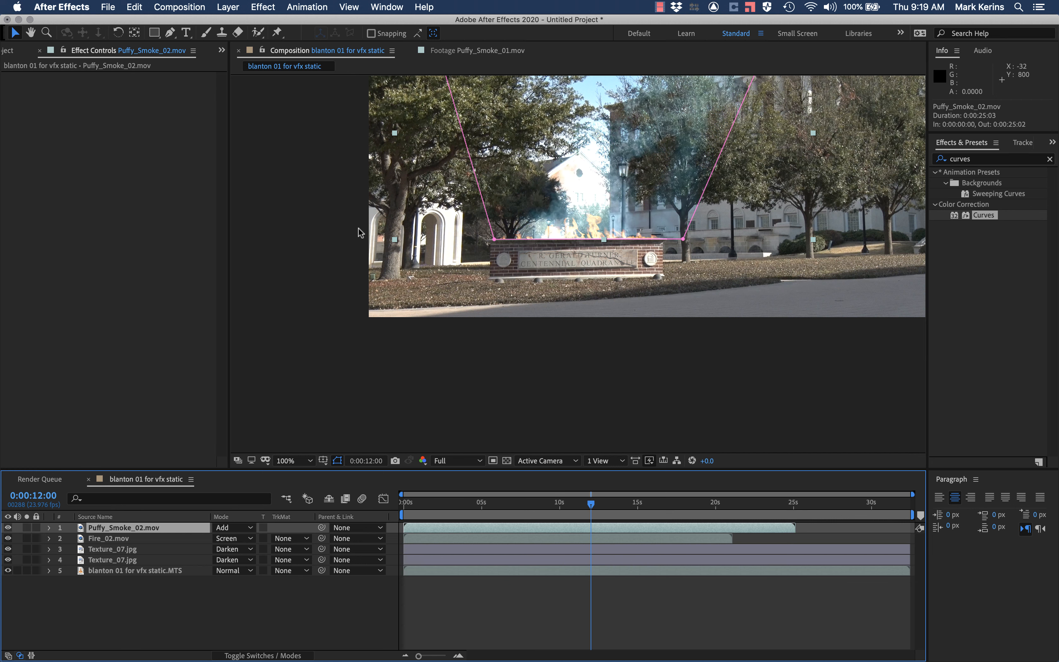
{"action": "key", "text": "shift+equal"}
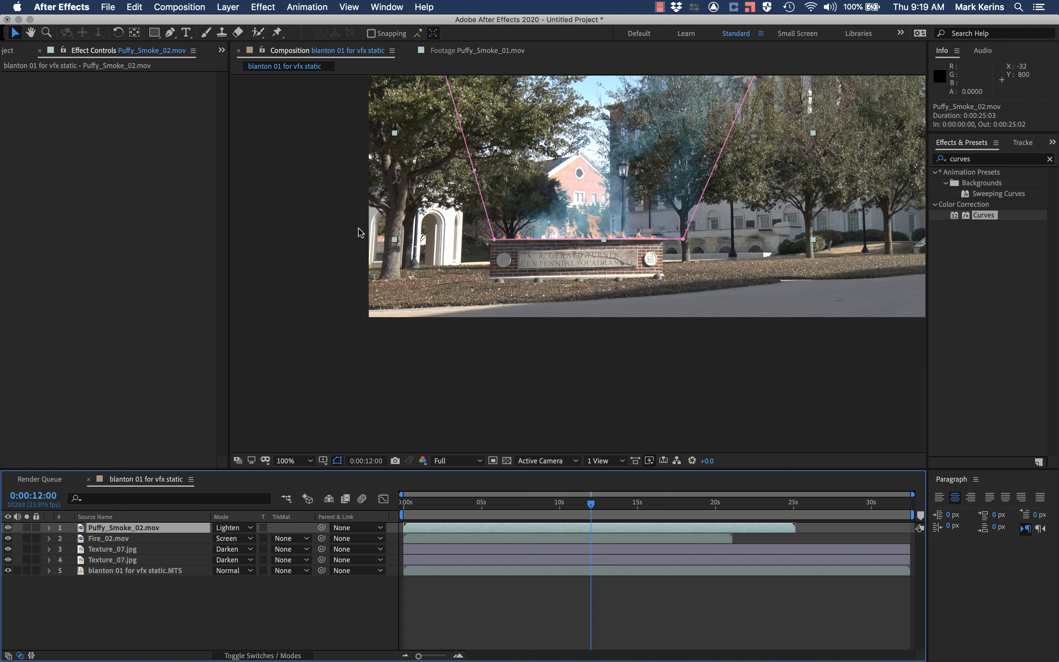
{"action": "key", "text": "shift+equal"}
{"action": "key", "text": "shift+equal"}
{"action": "key", "text": "shift+equal"}
{"action": "key", "text": "shift+equal"}
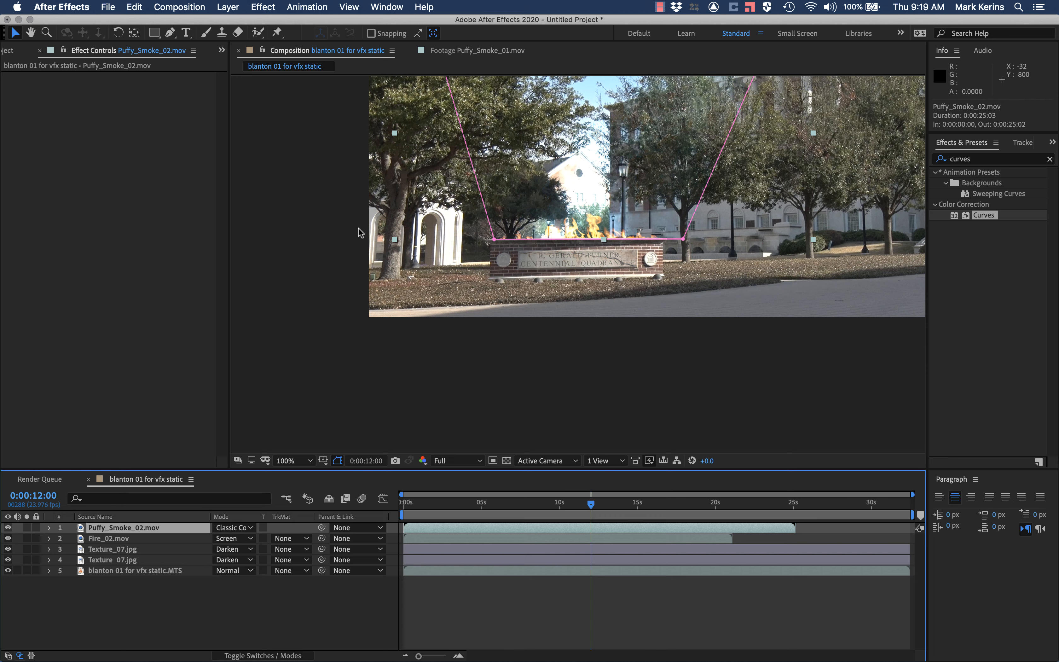
{"action": "key", "text": "shift+equal"}
{"action": "key", "text": "shift+equal"}
{"action": "key", "text": "shift+equal"}
{"action": "key", "text": "shift+equal"}
{"action": "key", "text": "shift+equal"}
{"action": "key", "text": "shift+equal"}
{"action": "key", "text": "shift+equal"}
{"action": "key", "text": "shift+equal"}
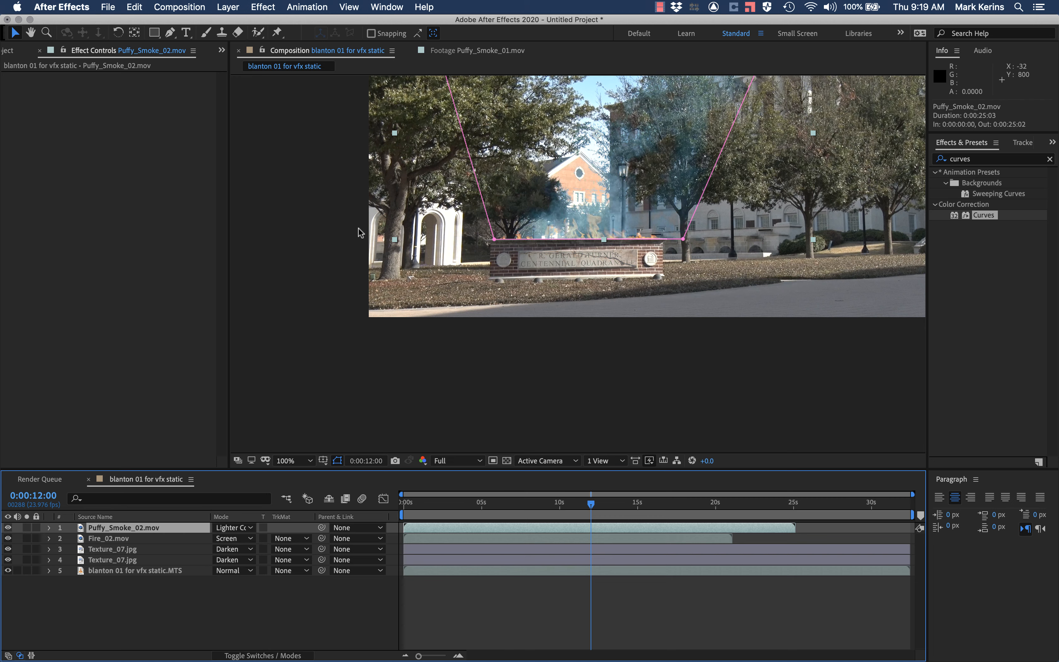
{"action": "left_click", "coordinate": [237, 527]}
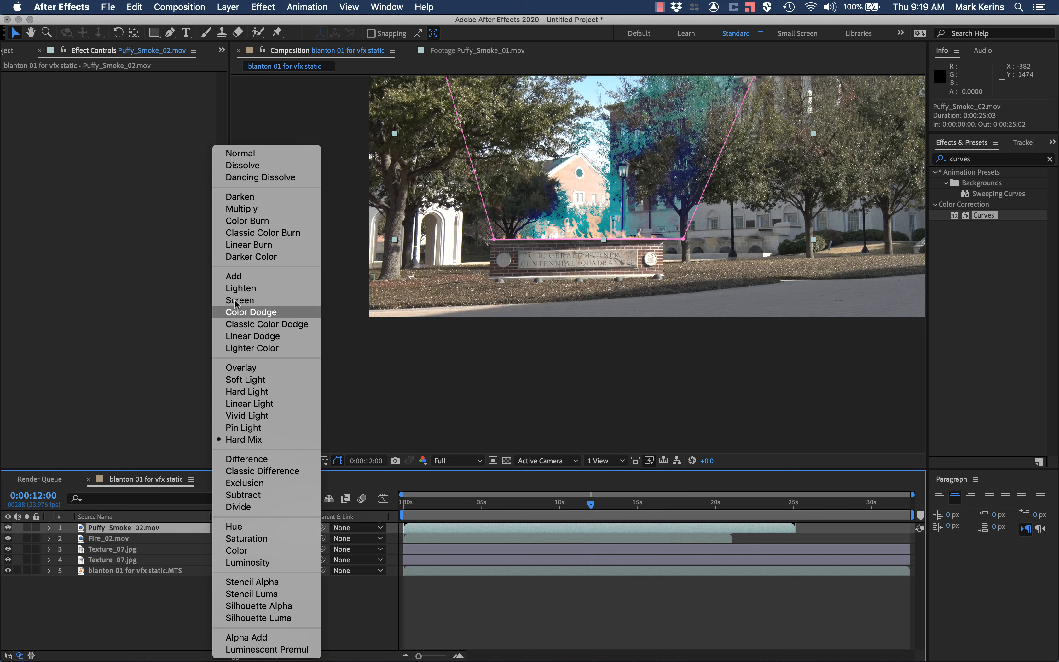
{"action": "left_click", "coordinate": [259, 154]}
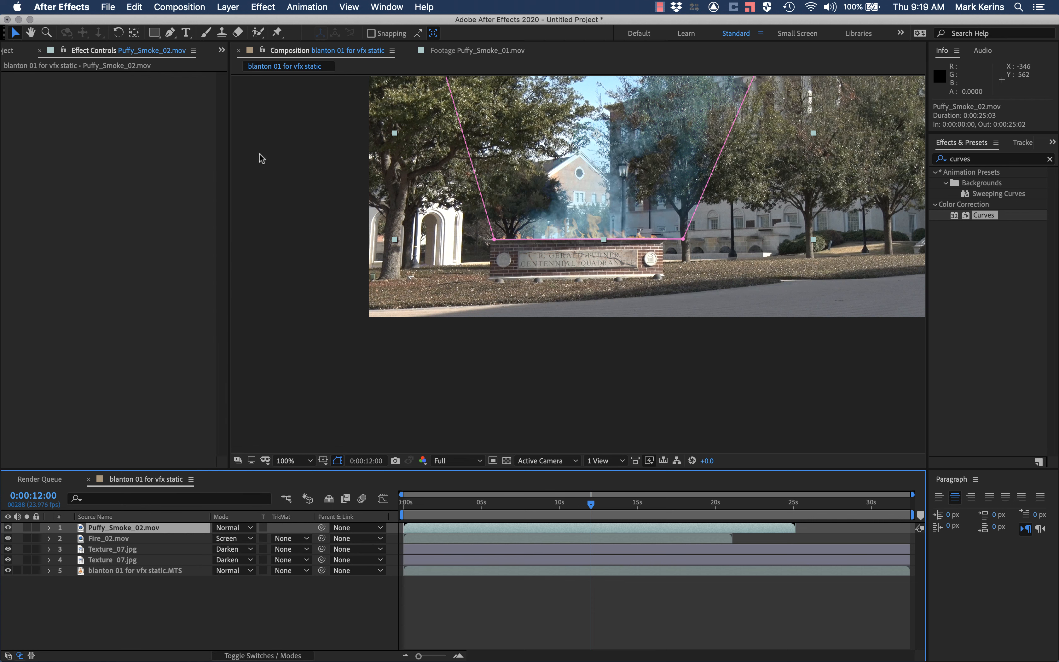
Step: Move the Fire_02.mov layer above the Puffy_Smoke_02.mov layer in the layer stack
{"action": "left_click_drag", "start_coordinate": [103, 535], "coordinate": [104, 529]}
{"action": "key", "text": "period"}
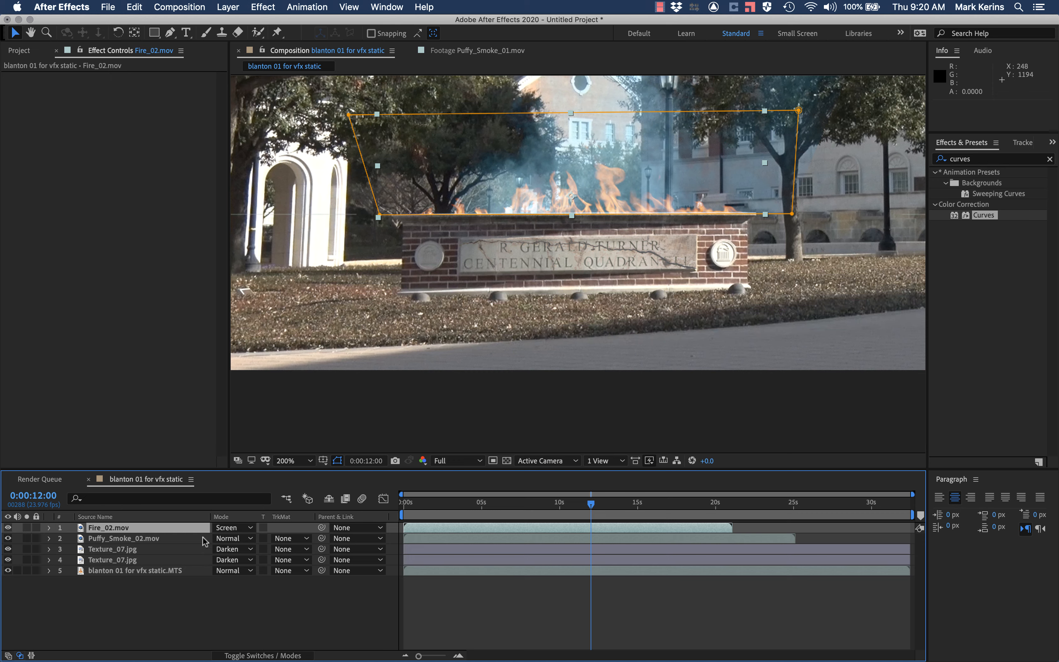
Step: Try the Lighten and Multiply blending modes on the Fire_02.mov layer
{"action": "left_click", "coordinate": [230, 528]}
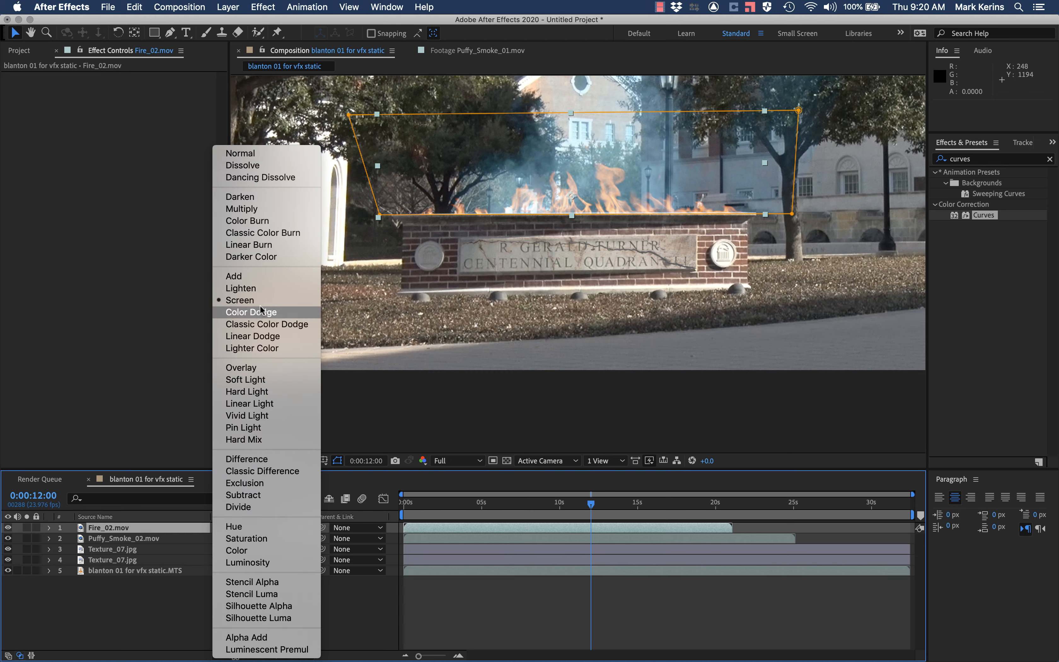
{"action": "left_click", "coordinate": [262, 283]}
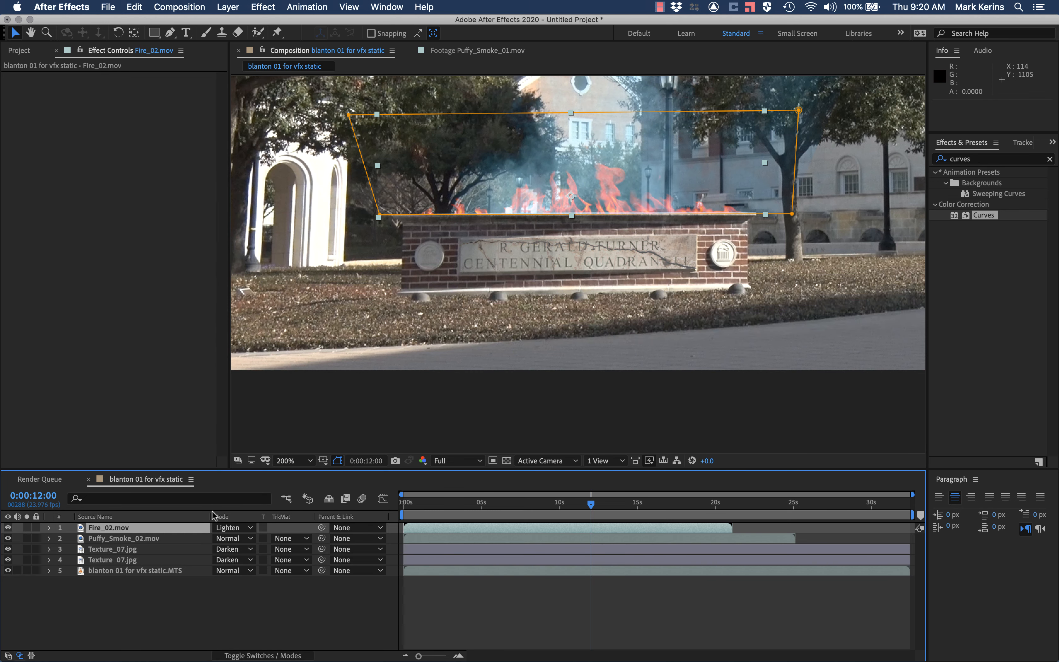
{"action": "left_click", "coordinate": [230, 528]}
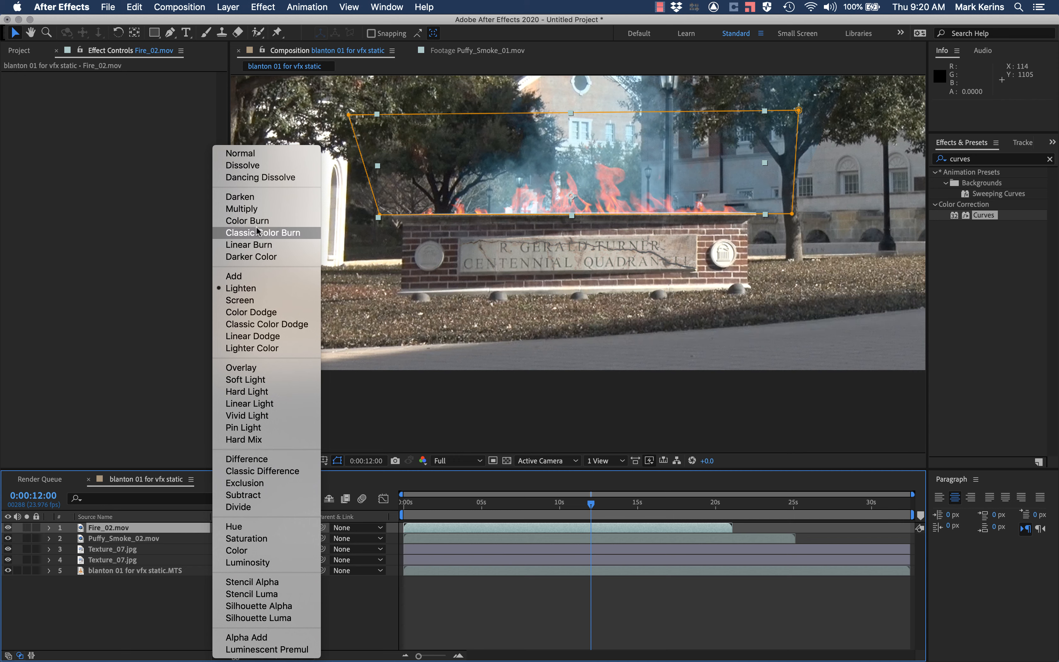
{"action": "left_click", "coordinate": [248, 209]}
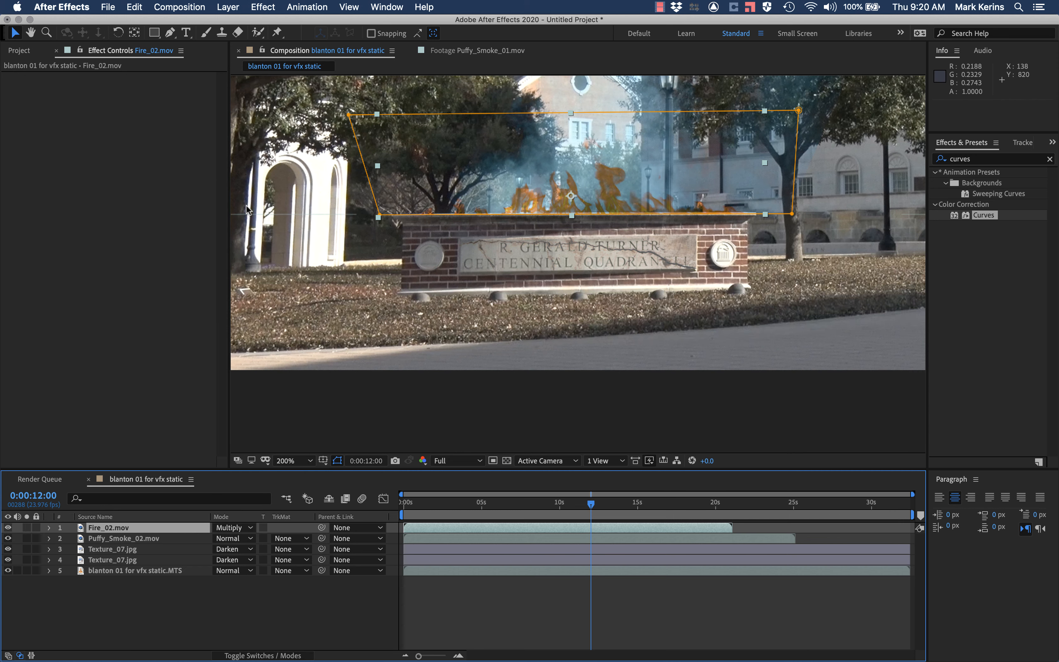
Step: Try the Add blending mode on the Fire_02.mov layer, examine the flames close up and from afar, and restore Screen
{"action": "left_click", "coordinate": [232, 528]}
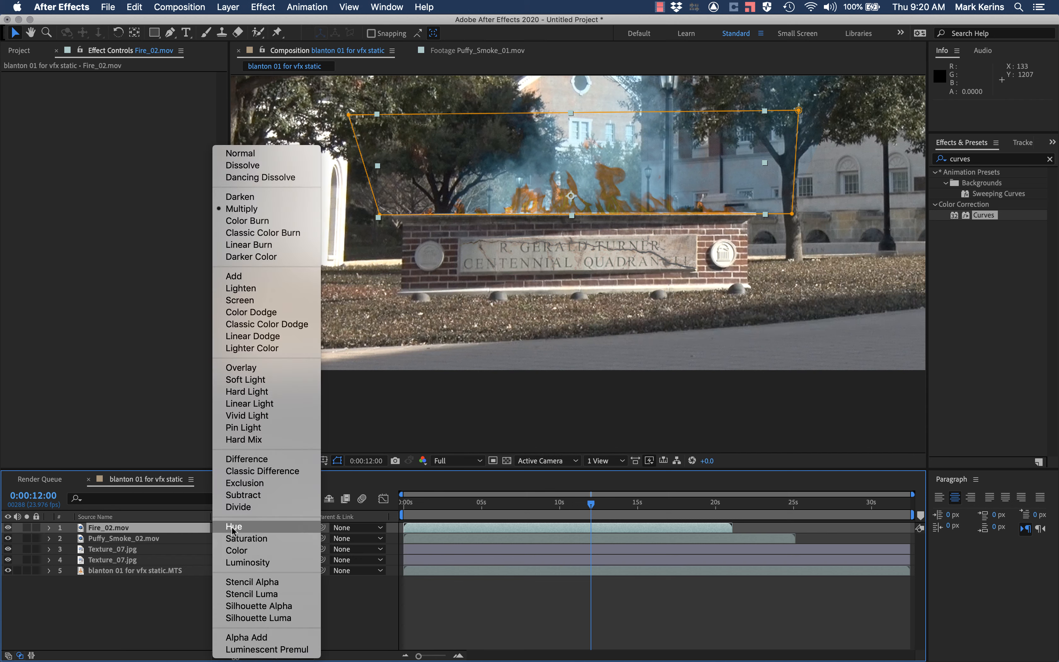
{"action": "left_click", "coordinate": [256, 277]}
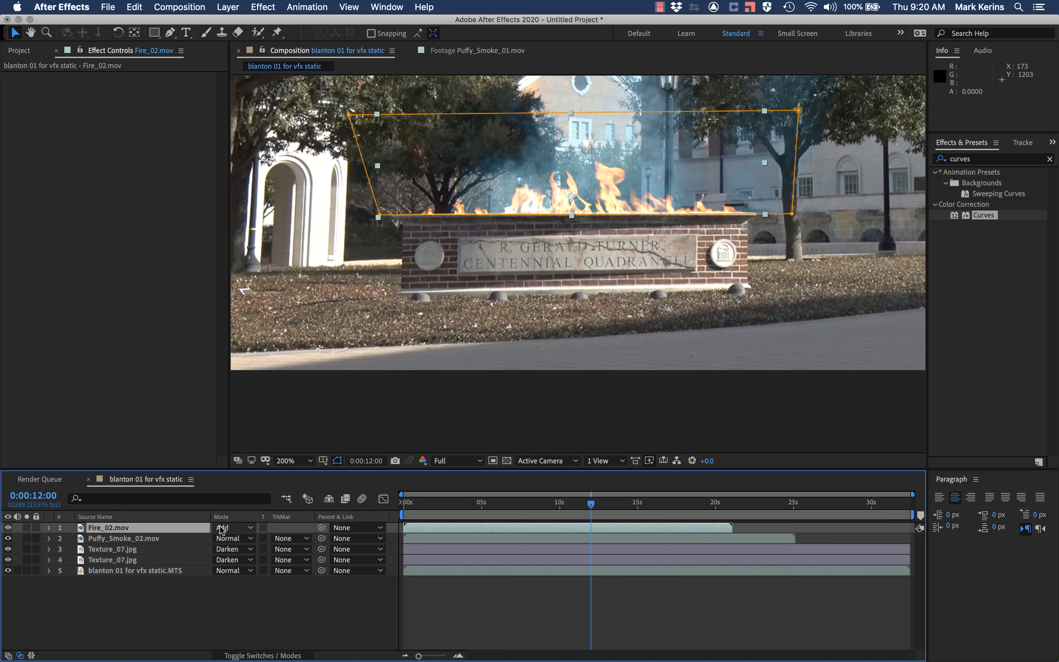
{"action": "key", "text": "comma"}
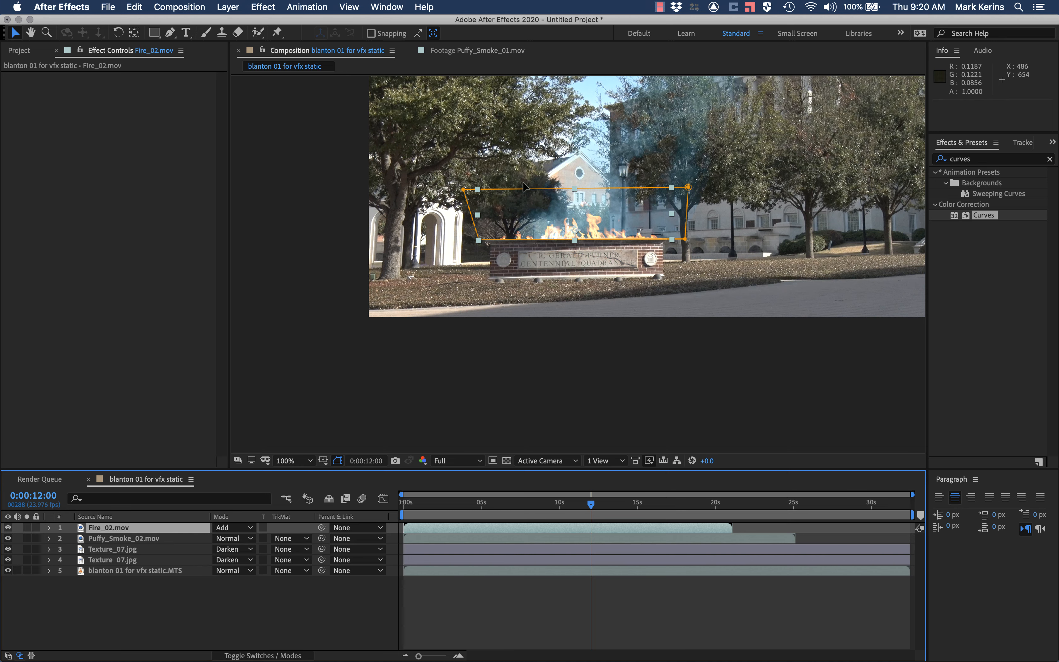
{"action": "scroll", "coordinate": [190, 474], "scroll_direction": "up", "scroll_amount": 1}
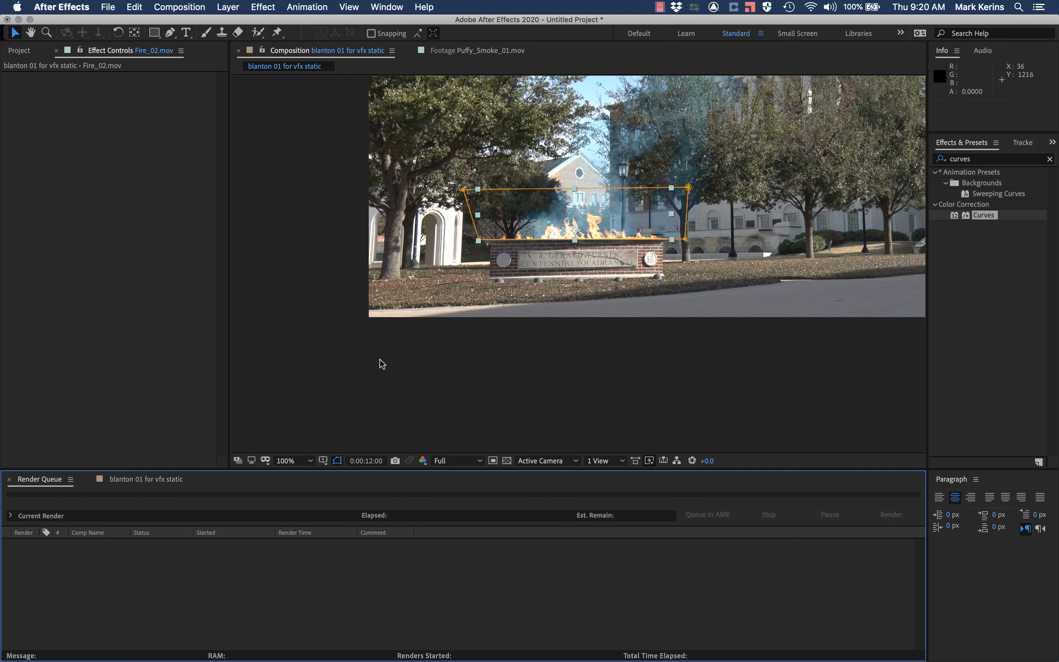
{"action": "key", "text": "period"}
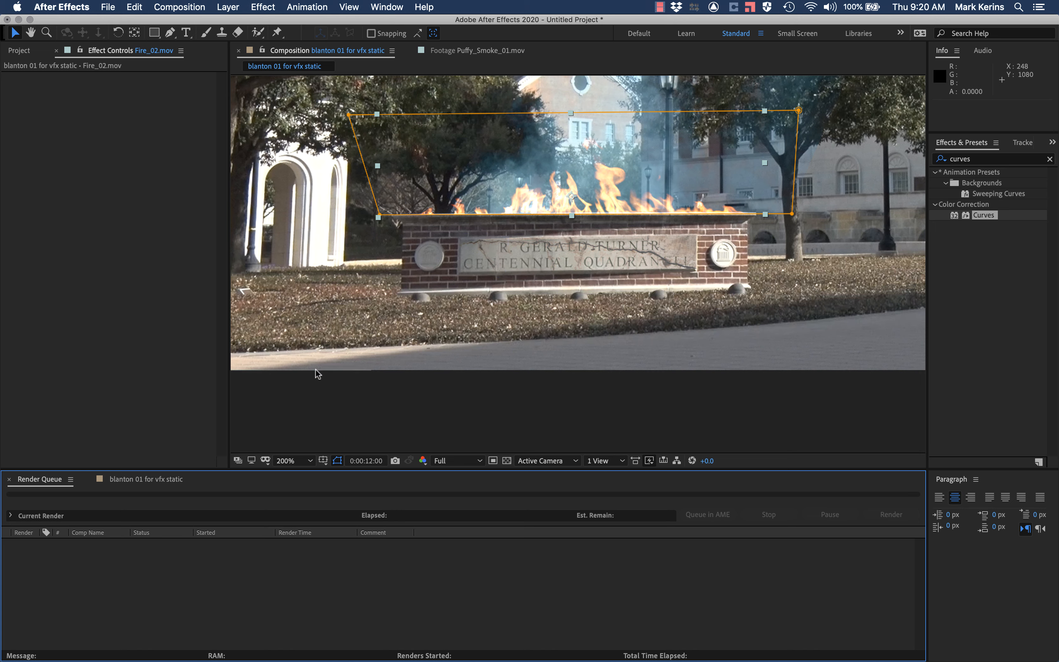
{"action": "left_click", "coordinate": [149, 480]}
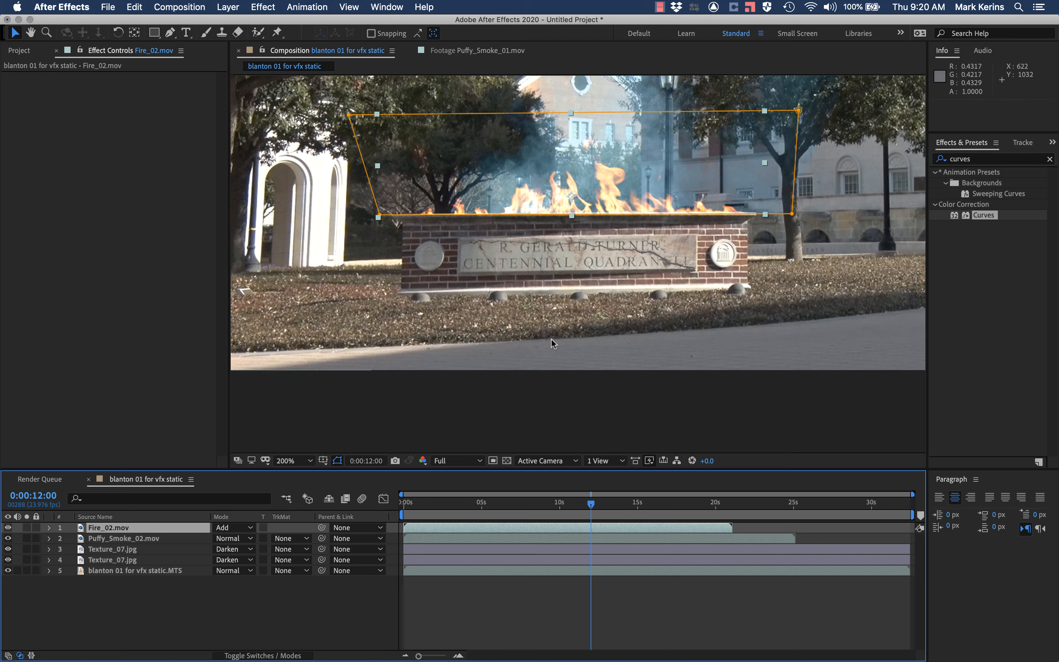
{"action": "left_click", "coordinate": [220, 533]}
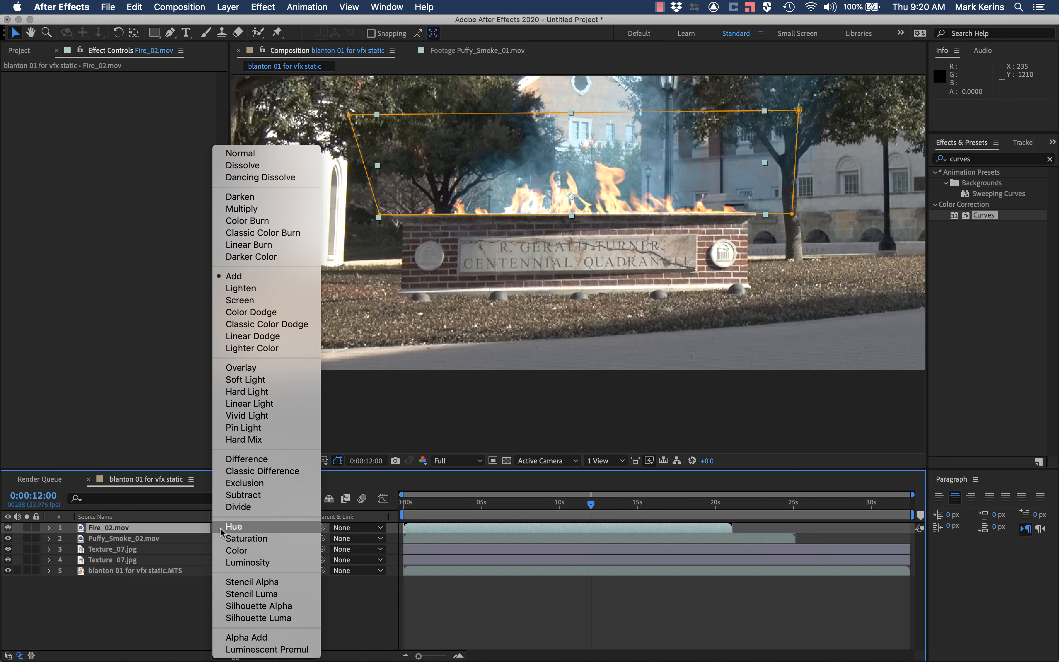
{"action": "left_click", "coordinate": [269, 301]}
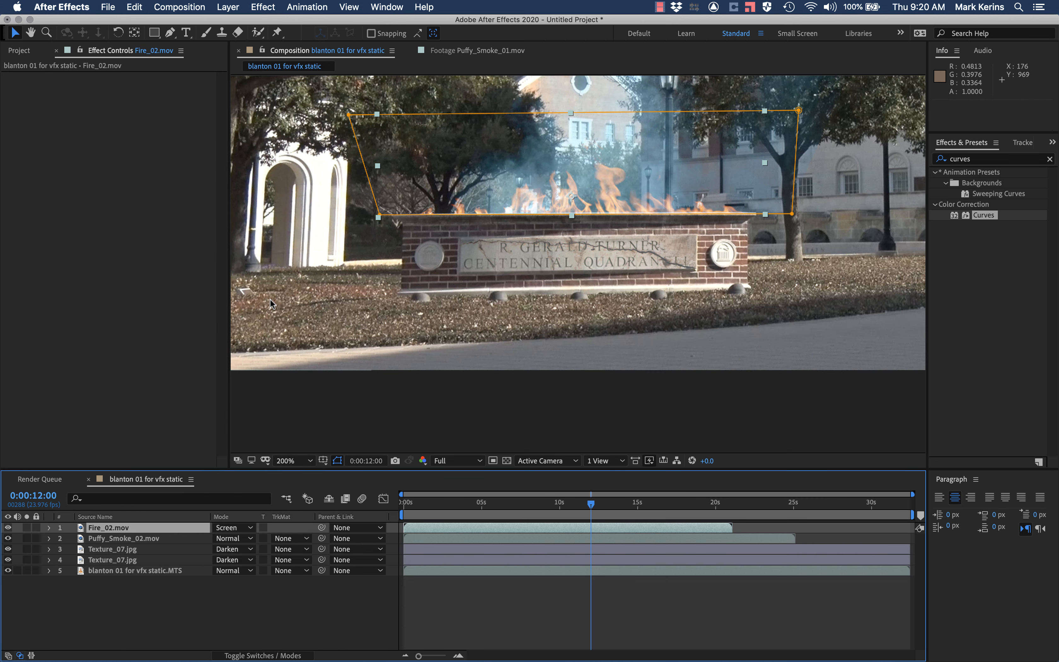
Step: Hide the layer controls and preview the fire and smoke over the sign from 0:00:12:00
{"action": "key", "text": "super+shift+h"}
{"action": "key", "text": "space"}
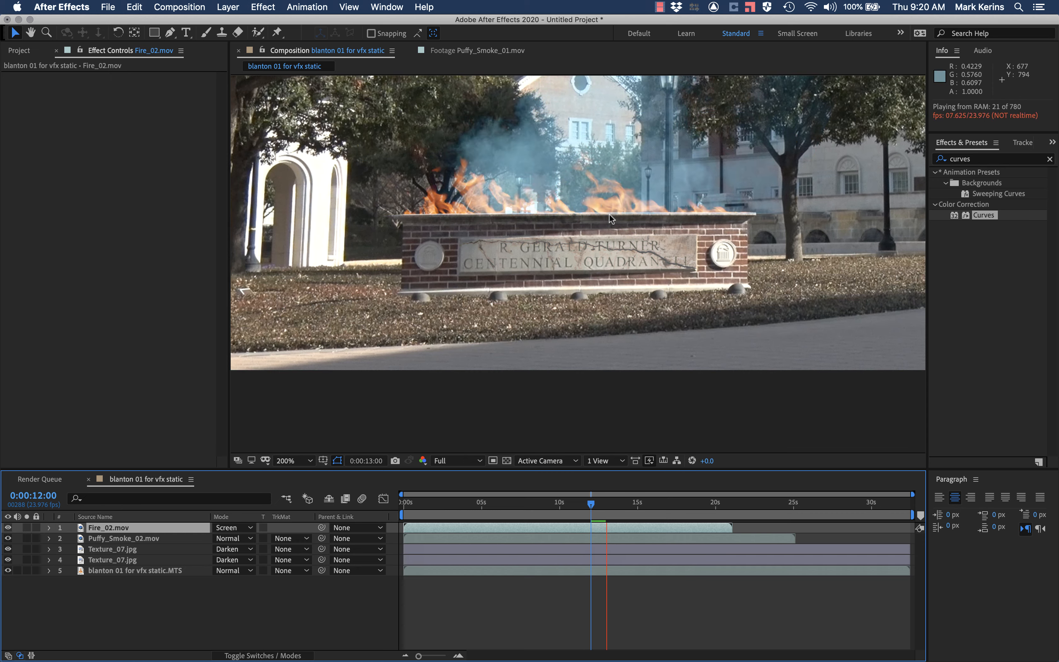
{"action": "key", "text": "space"}
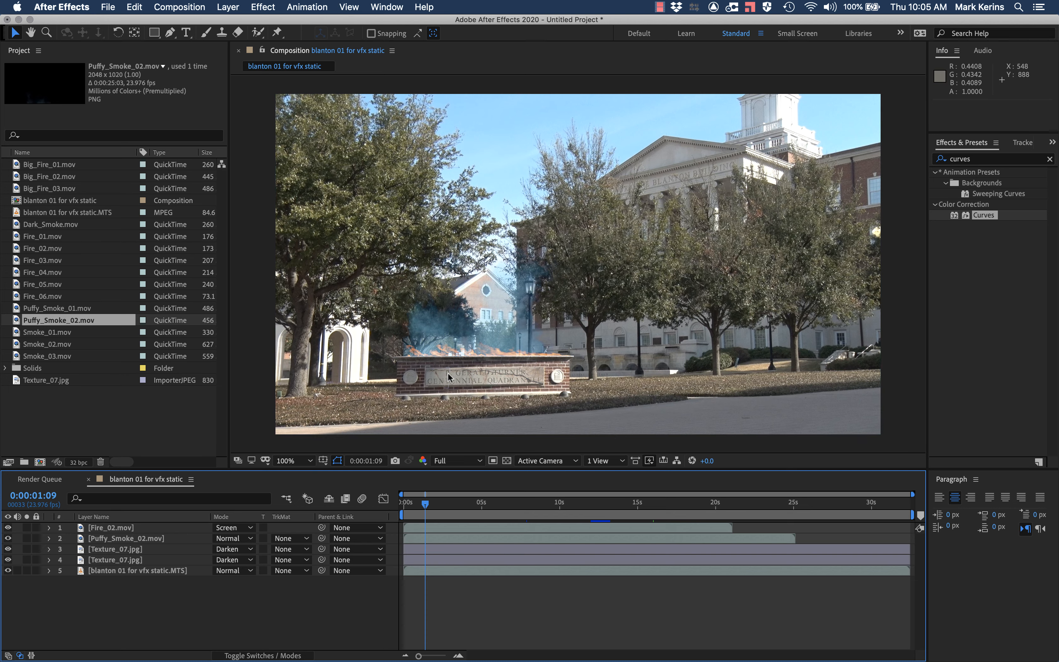
Step: Switch to Finder and look through the Cracks, Burn_Marks and Bullet_Holes texture folders, and return to After Effects
{"action": "key", "text": "super+Tab"}
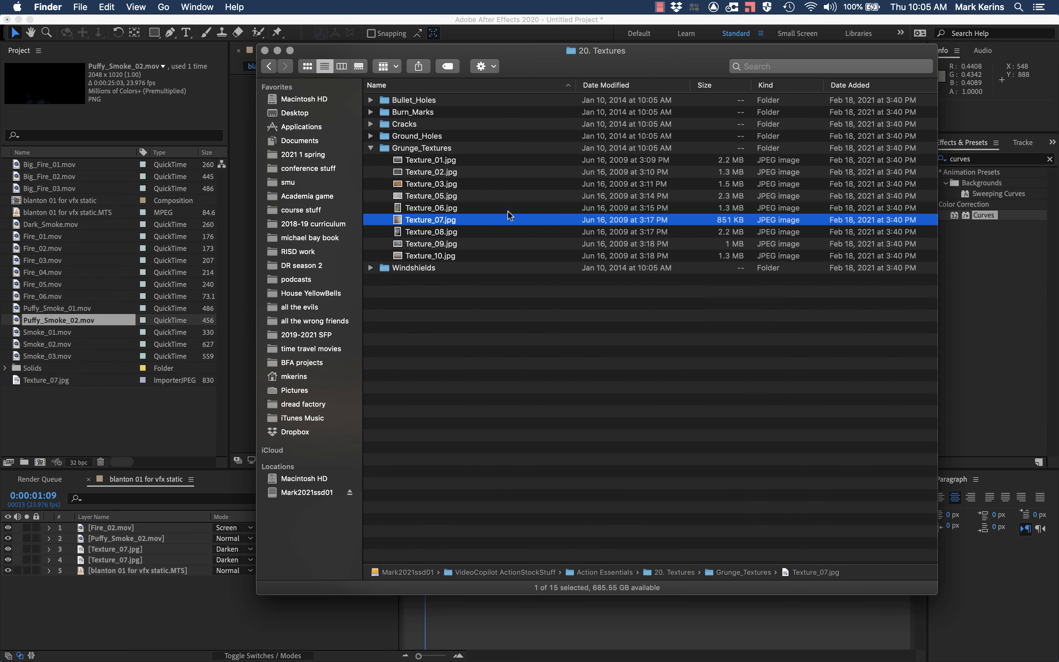
{"action": "left_click", "coordinate": [370, 124]}
{"action": "left_click", "coordinate": [371, 124]}
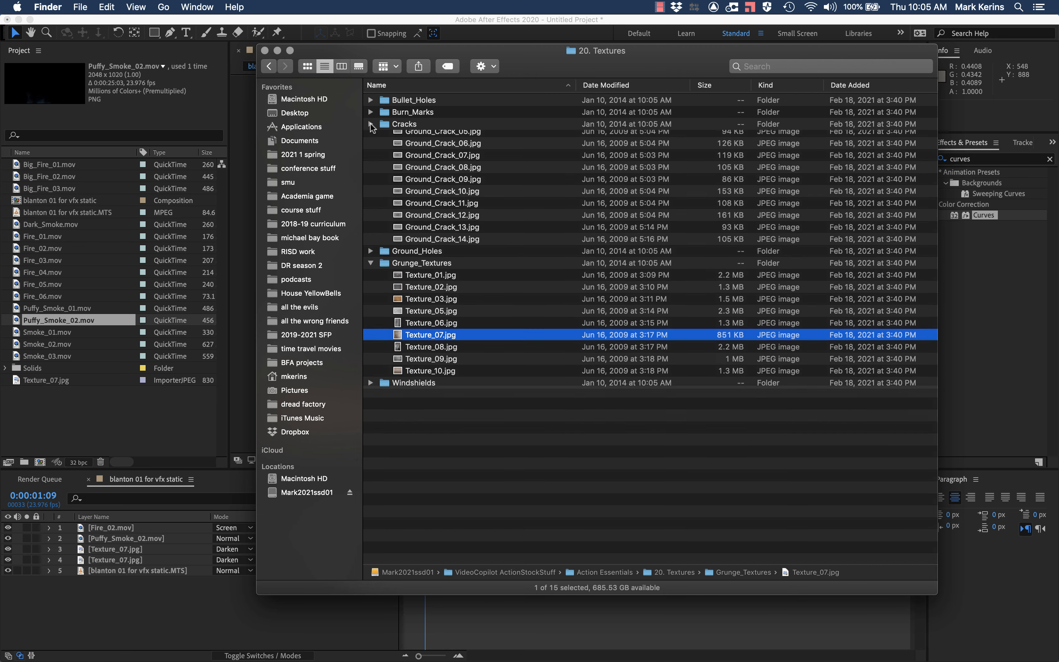
{"action": "left_click", "coordinate": [371, 112]}
{"action": "left_click", "coordinate": [370, 99]}
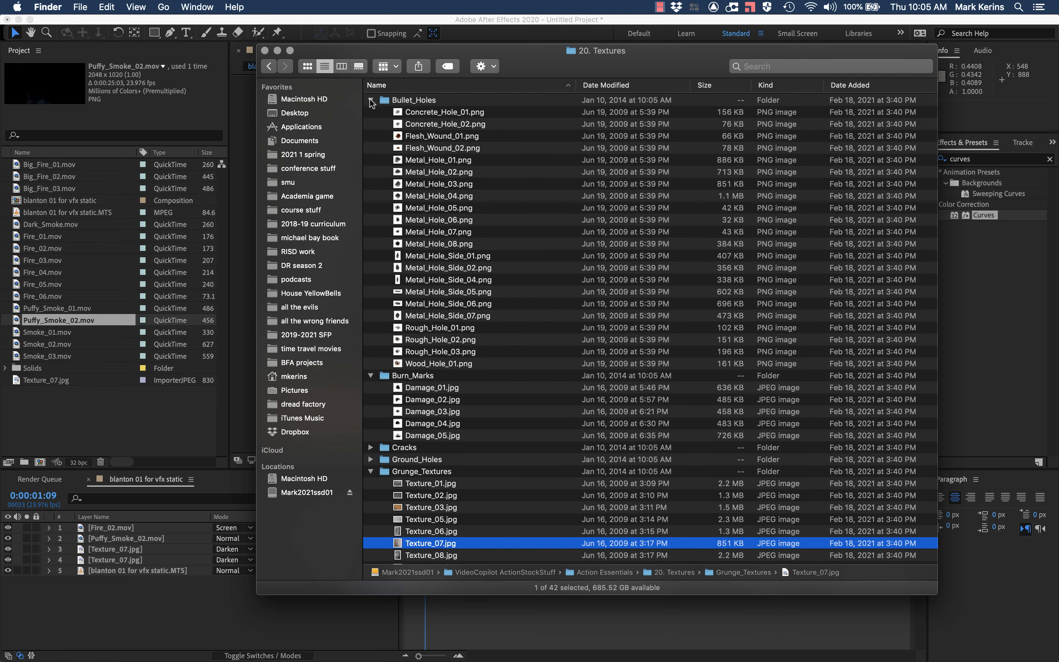
{"action": "left_click", "coordinate": [371, 100]}
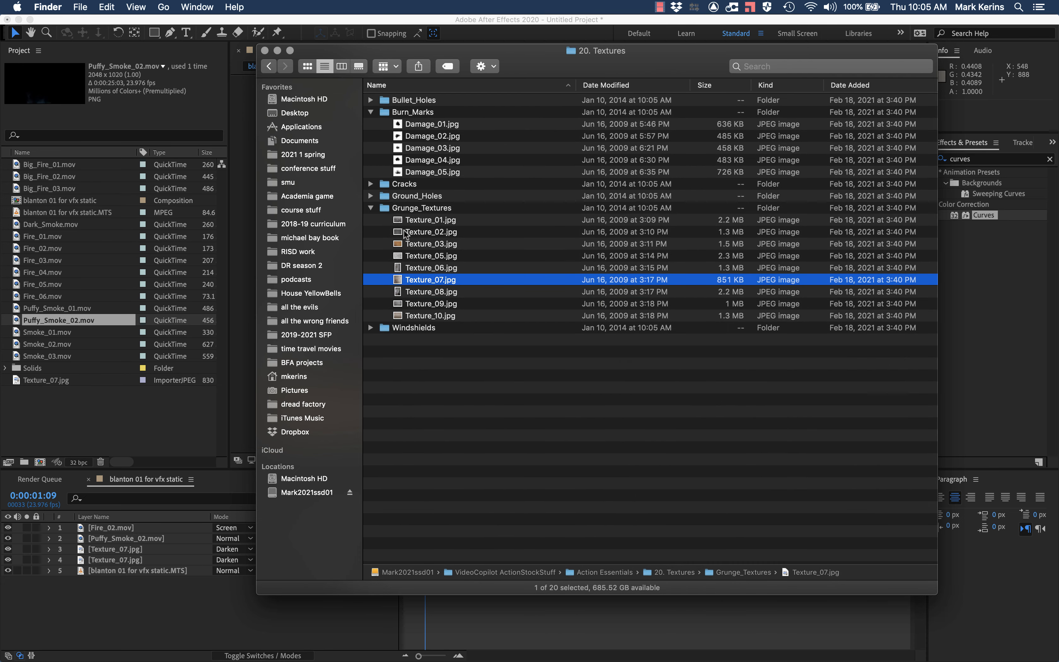
{"action": "key", "text": "super+Tab"}
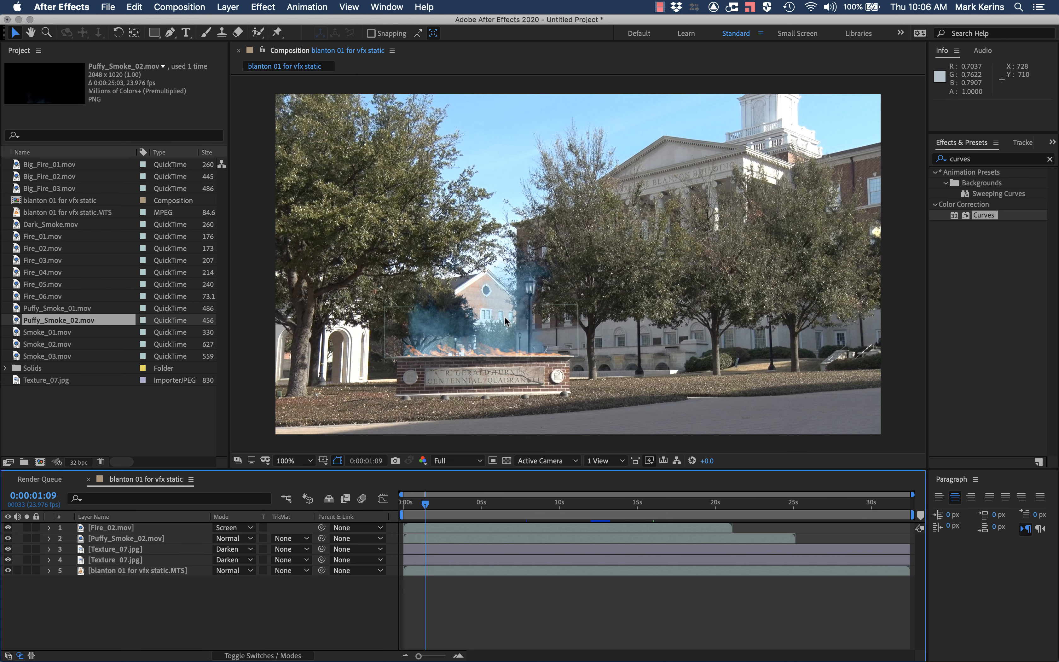
Step: Preview the burning sign composite from 0:00:01:09 and examine how the smoke and flames move
{"action": "key", "text": "period"}
{"action": "key", "text": "space"}
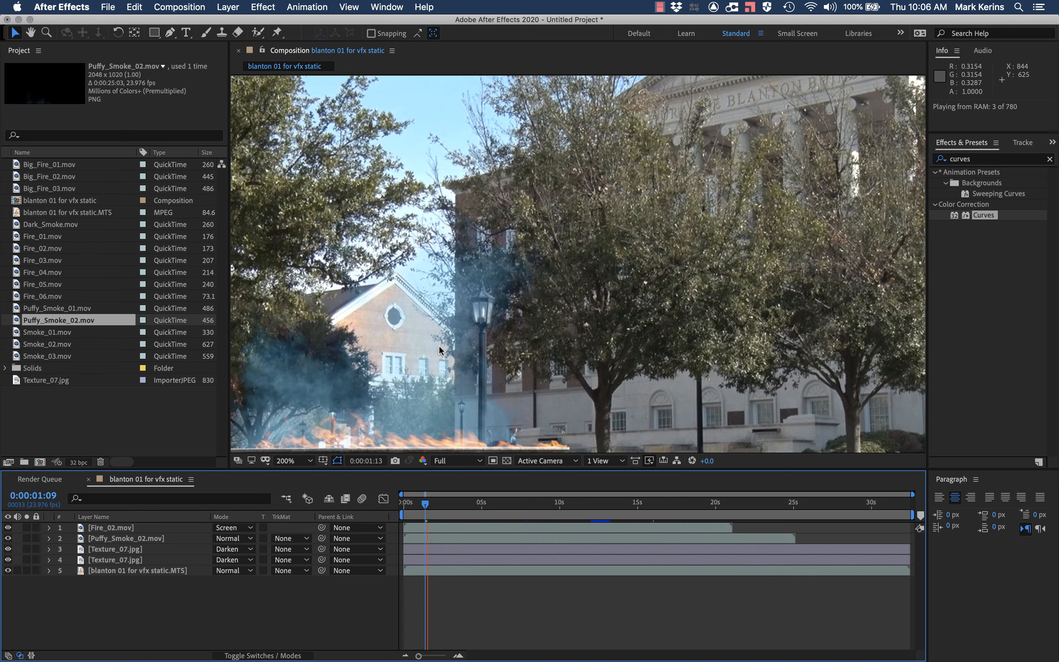
{"action": "key", "text": "space"}
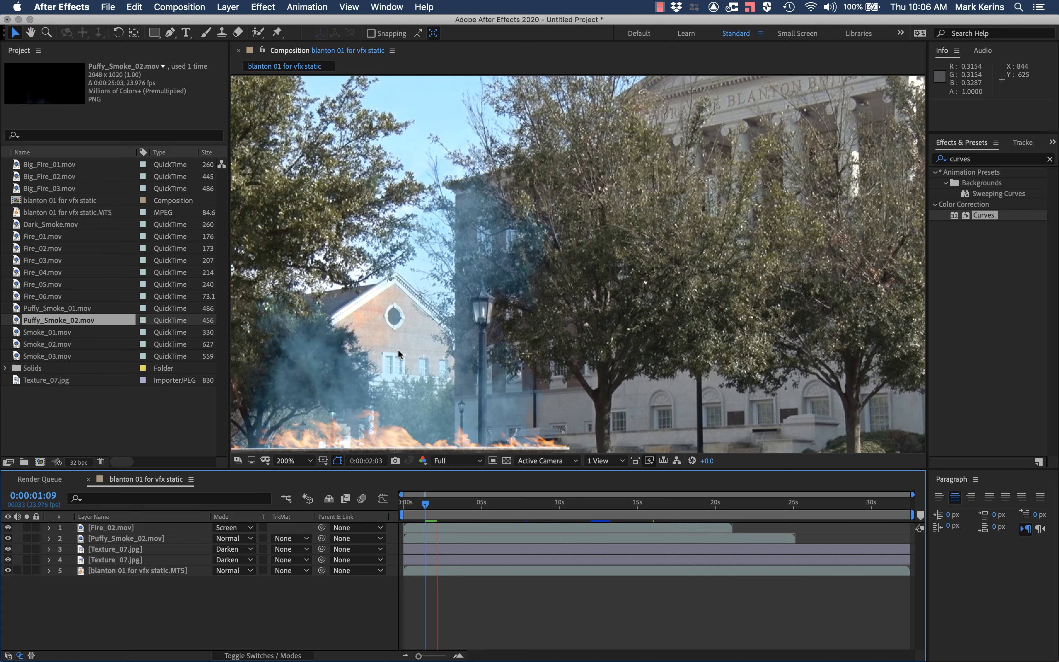
{"action": "key", "text": "comma"}
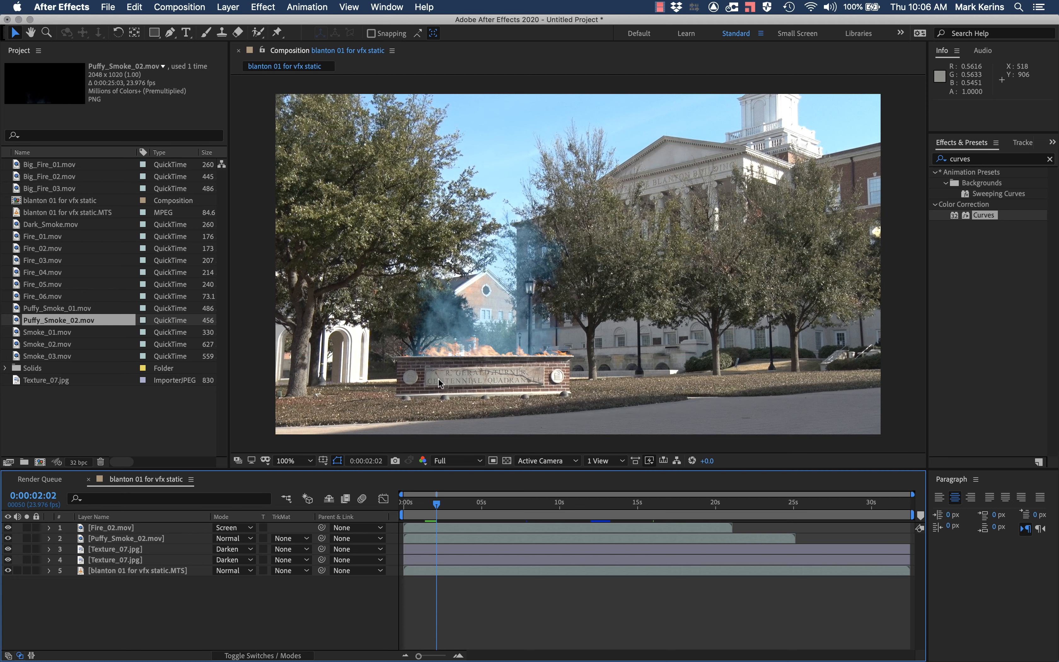
Step: Duplicate the blanton 01 for vfx static.MTS layer and apply Turbulent Displace to the upper copy with an Amount of 56
{"action": "left_click", "coordinate": [127, 571]}
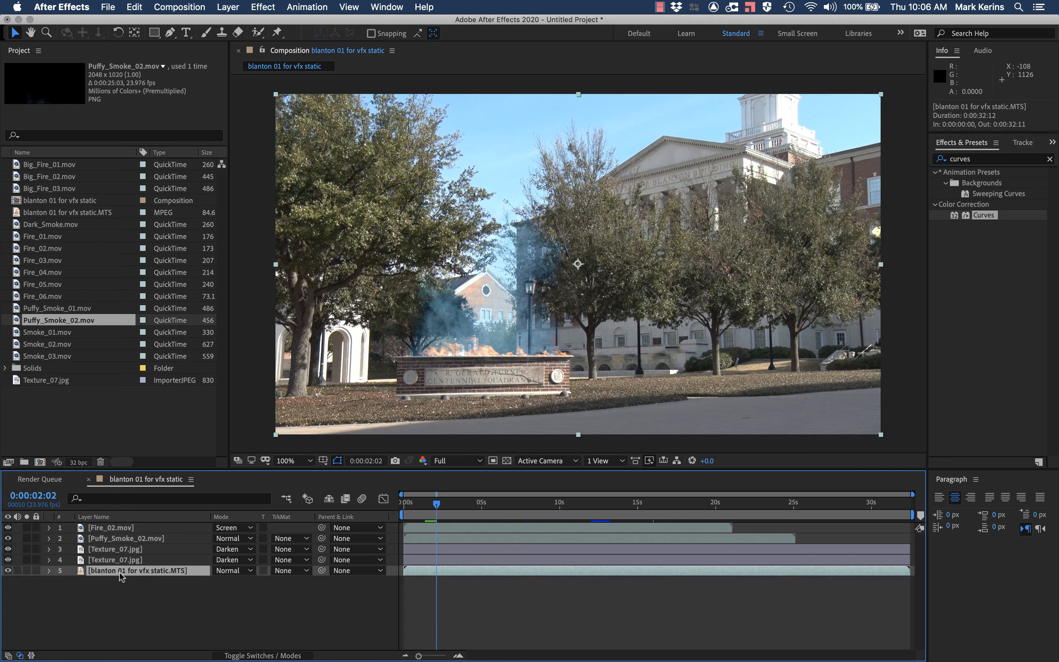
{"action": "key", "text": "super+d"}
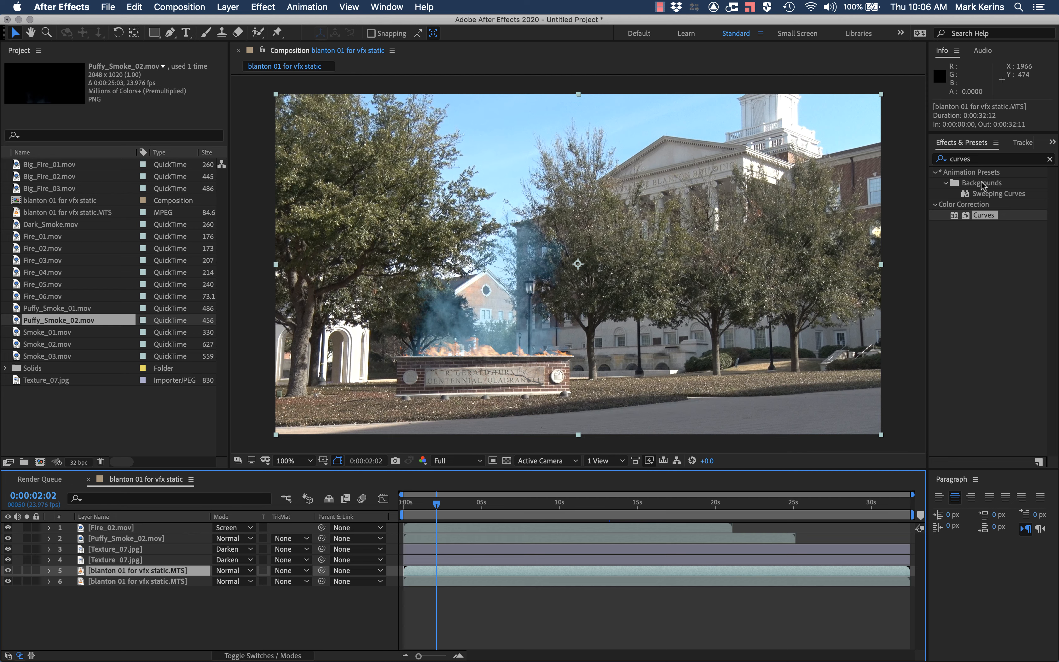
{"action": "left_click", "coordinate": [977, 160]}
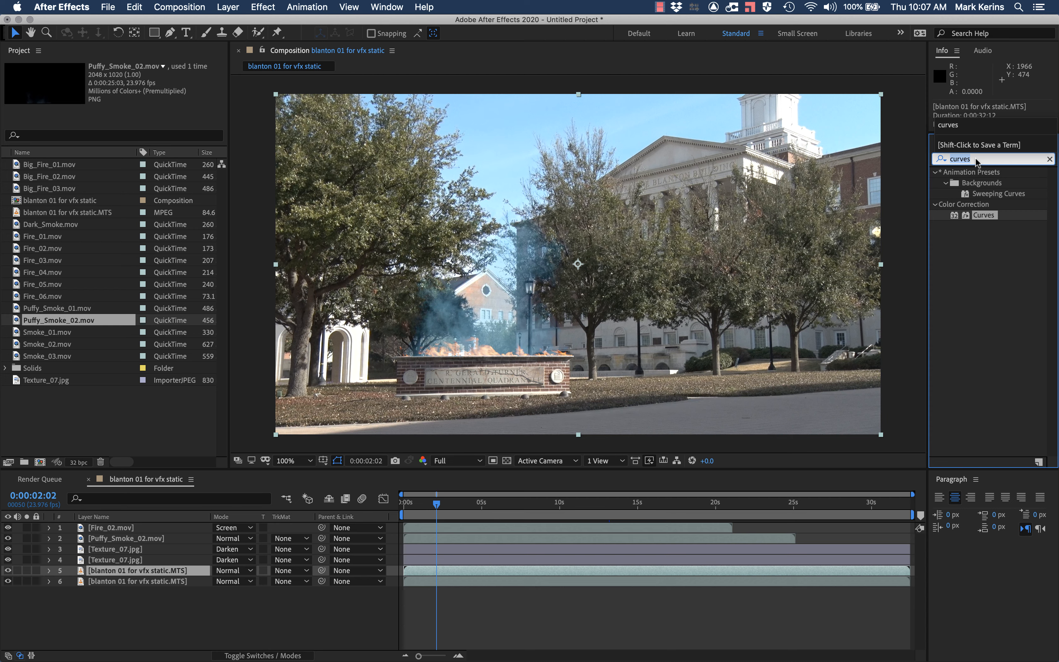
{"action": "left_click", "coordinate": [978, 159]}
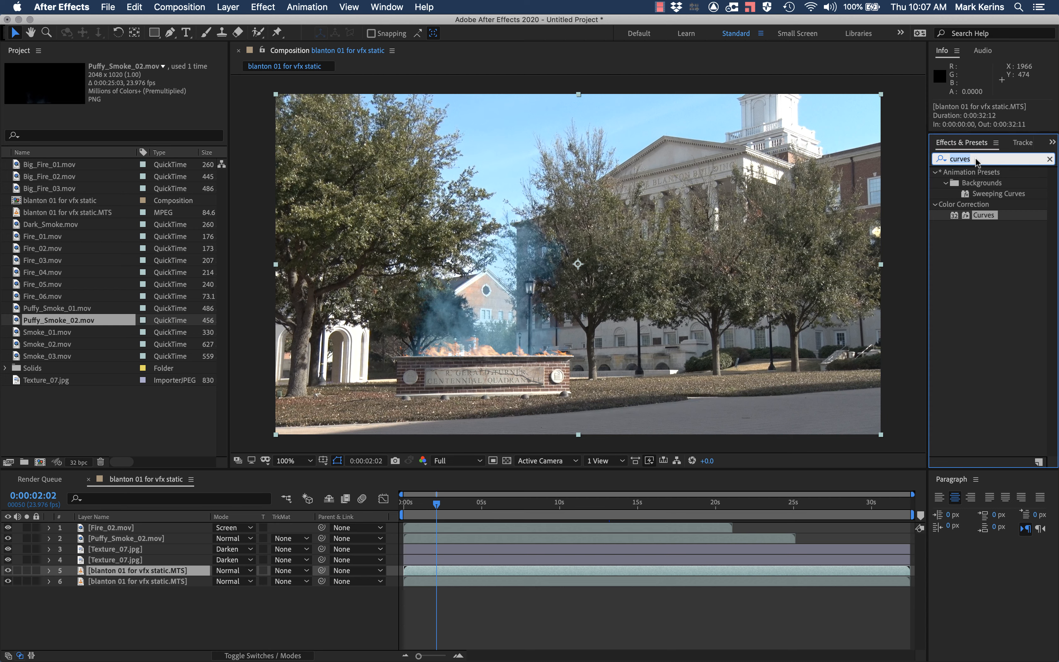
{"action": "type", "text": "turb"}
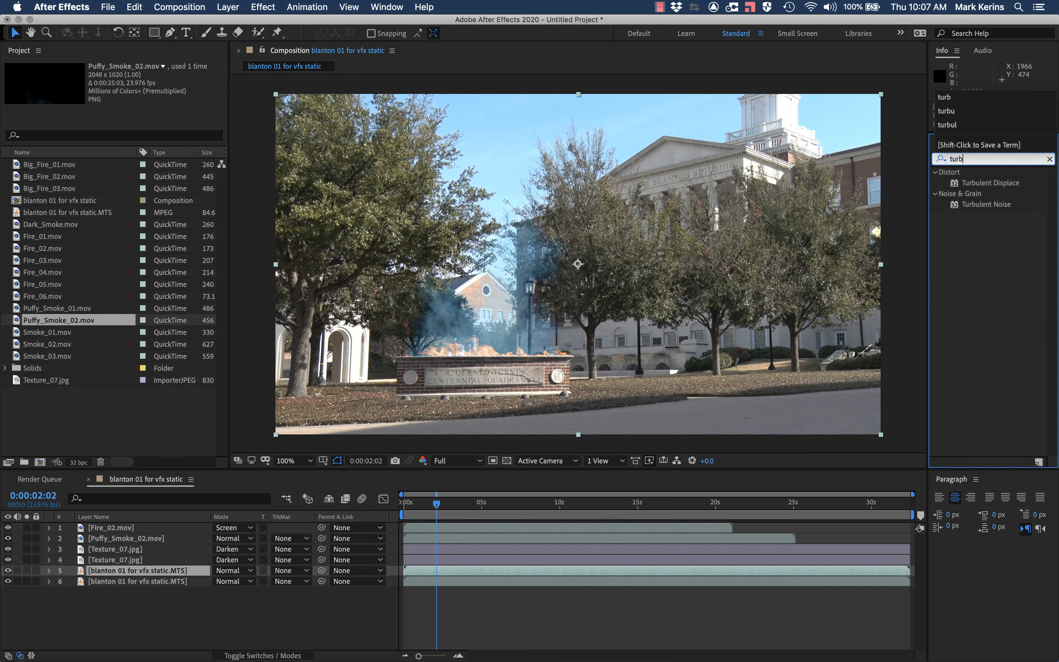
{"action": "double_click", "coordinate": [982, 183]}
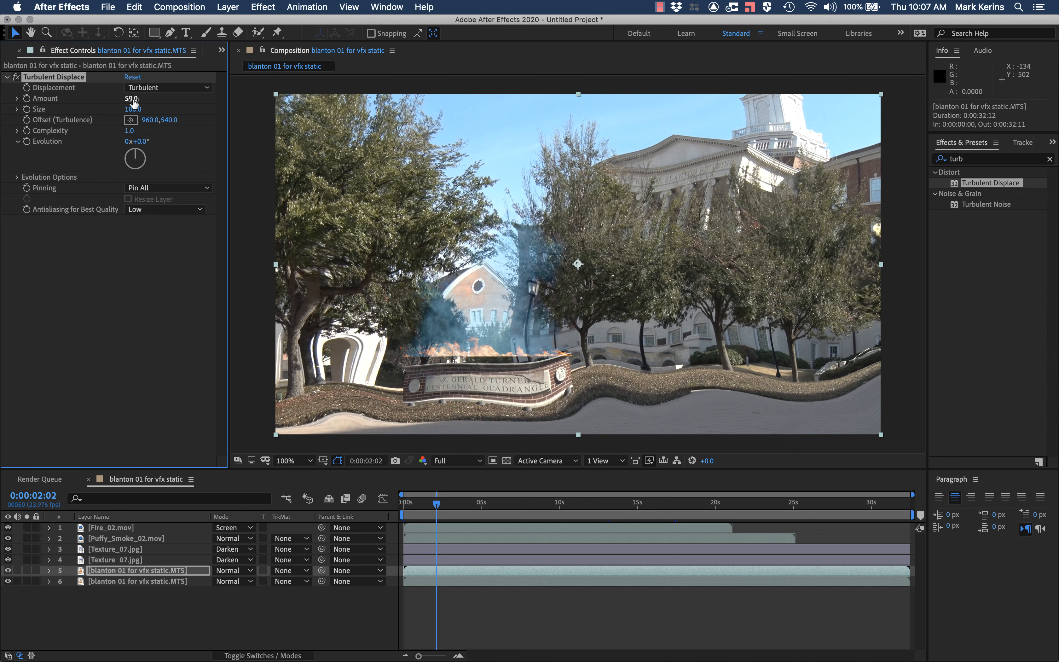
{"action": "left_click_drag", "start_coordinate": [133, 101], "coordinate": [136, 101]}
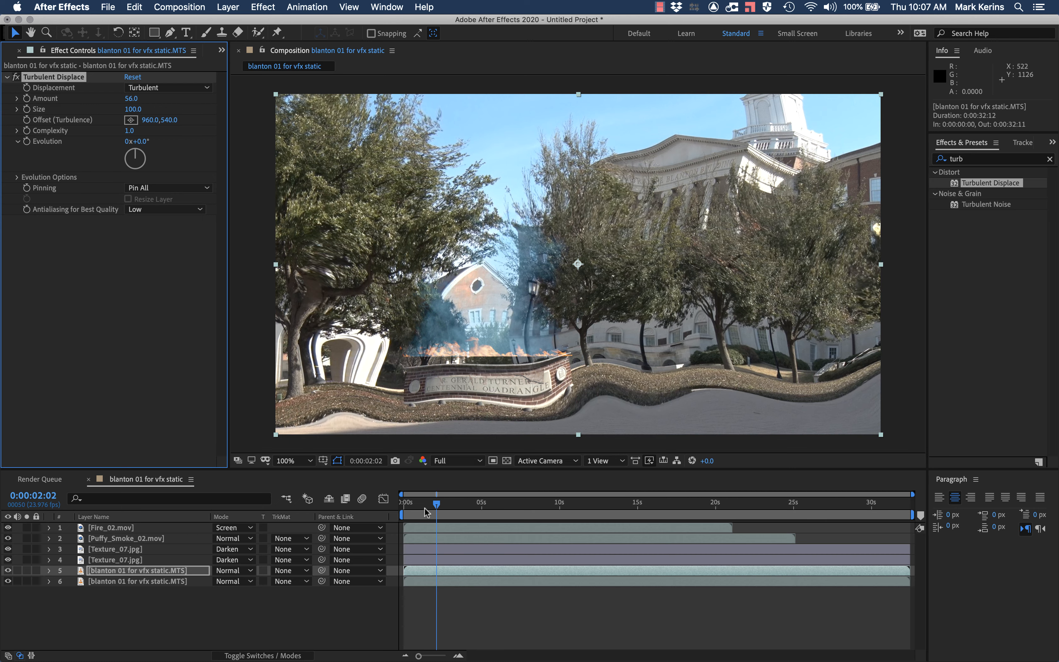
Step: Animate the Turbulent Displace Evolution from 0 revolutions at 0:00:00:00 to 5 revolutions at 0:00:04:18, and return to the start
{"action": "left_click_drag", "start_coordinate": [427, 508], "coordinate": [403, 507]}
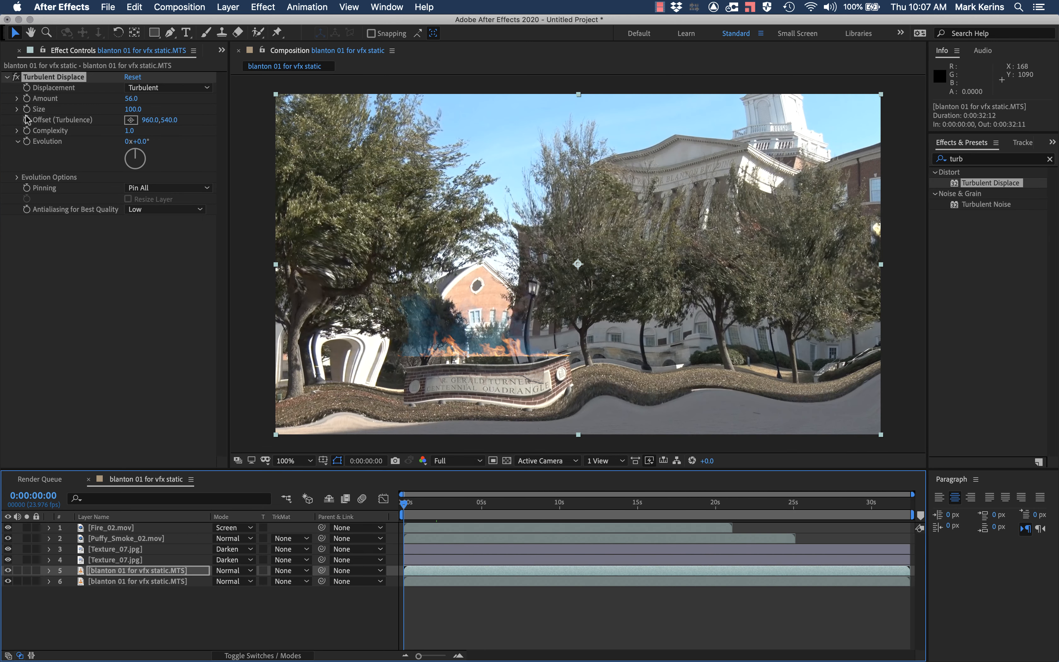
{"action": "left_click", "coordinate": [27, 144]}
{"action": "left_click", "coordinate": [17, 131]}
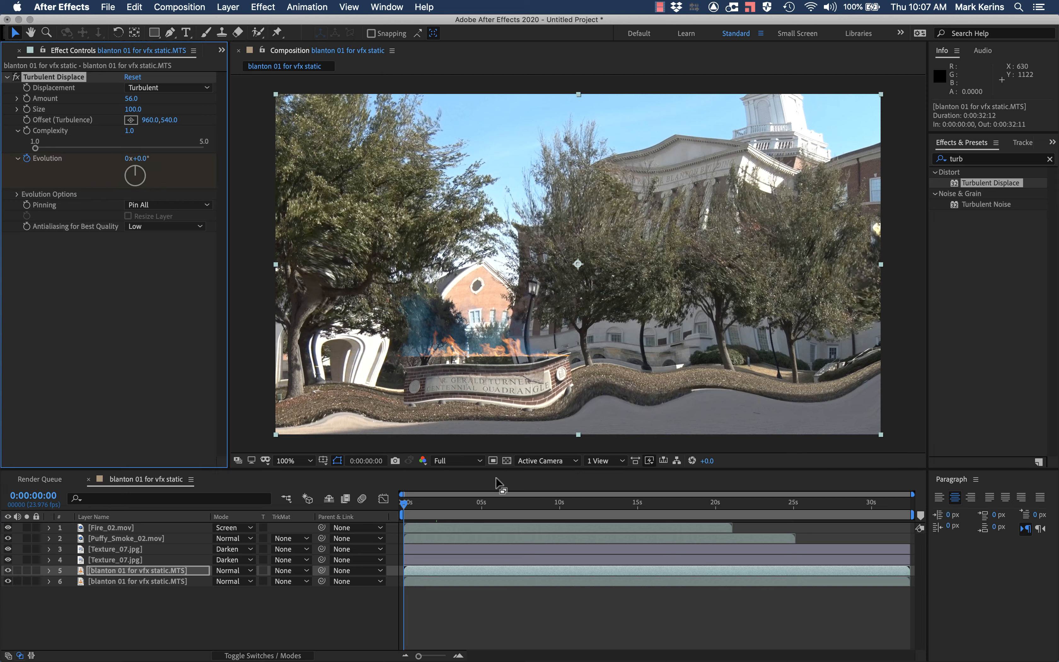
{"action": "left_click", "coordinate": [478, 507]}
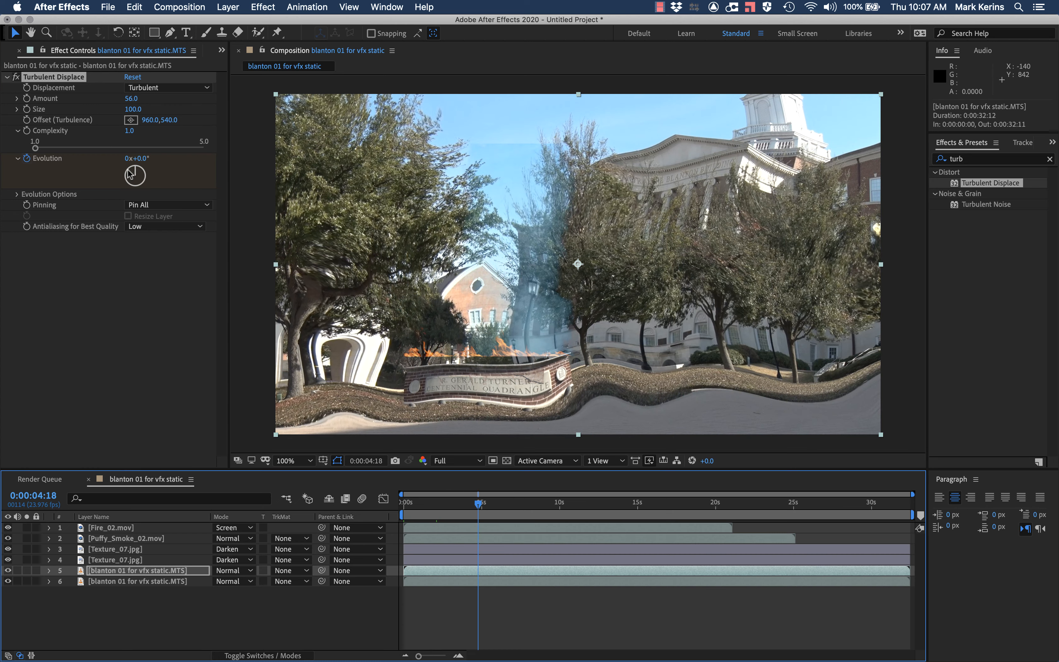
{"action": "left_click", "coordinate": [127, 159]}
{"action": "type", "text": "5"}
{"action": "key", "text": "Return"}
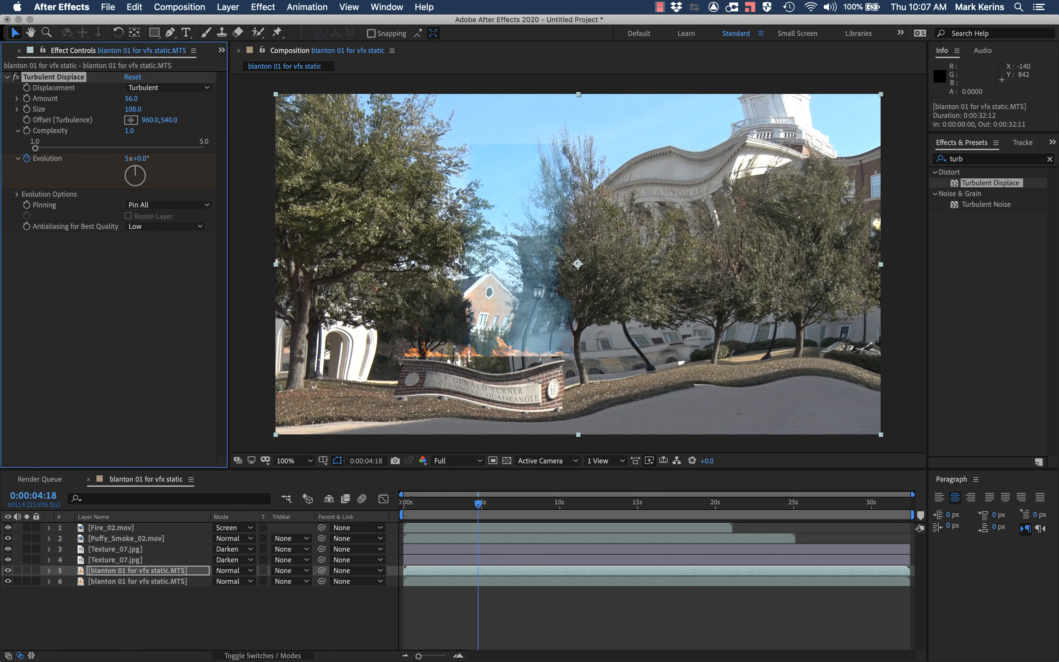
{"action": "left_click", "coordinate": [470, 503]}
{"action": "left_click_drag", "start_coordinate": [471, 505], "coordinate": [402, 497]}
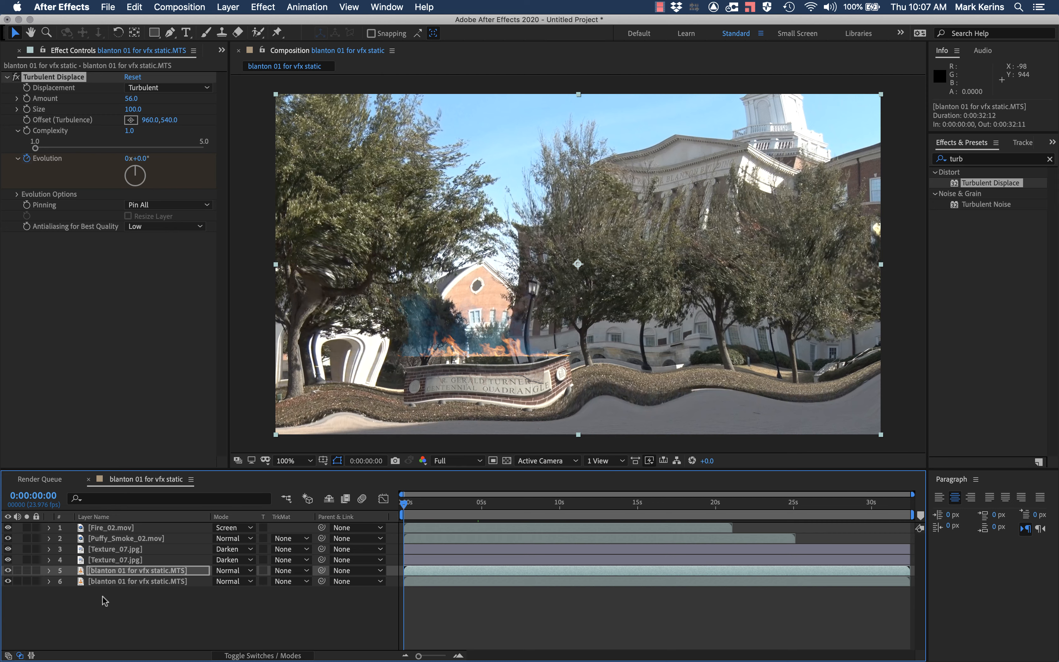
Step: Mask the displaced background copy to the smoke area above the sign with the Pen tool and preview the heat distortion
{"action": "left_click", "coordinate": [170, 33]}
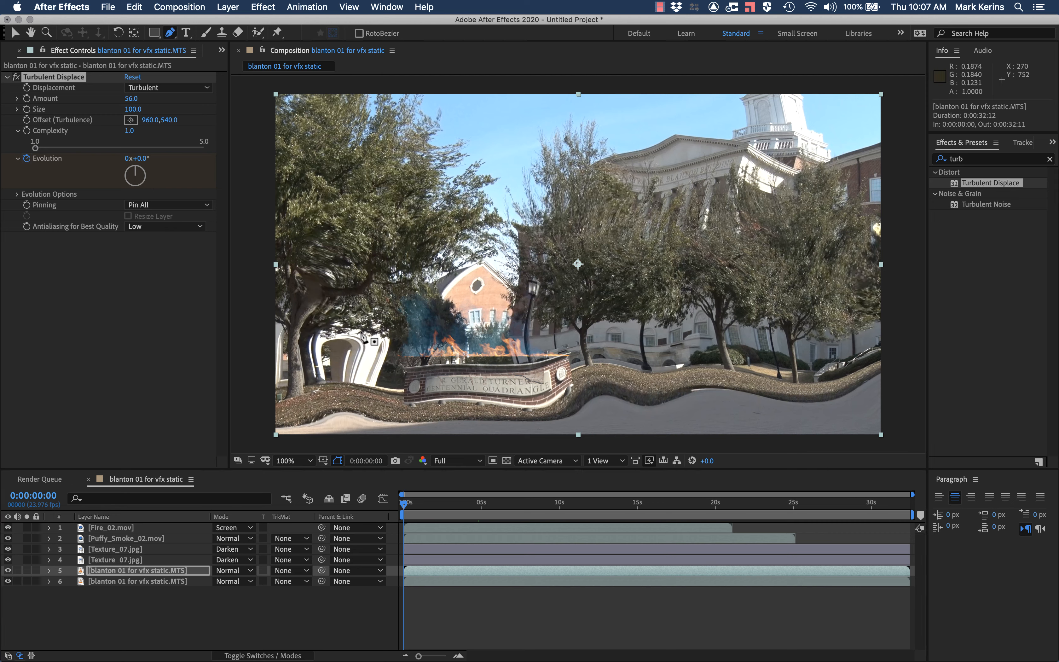
{"action": "left_click", "coordinate": [373, 193]}
{"action": "left_click", "coordinate": [412, 361]}
{"action": "left_click", "coordinate": [576, 355]}
{"action": "left_click", "coordinate": [597, 160]}
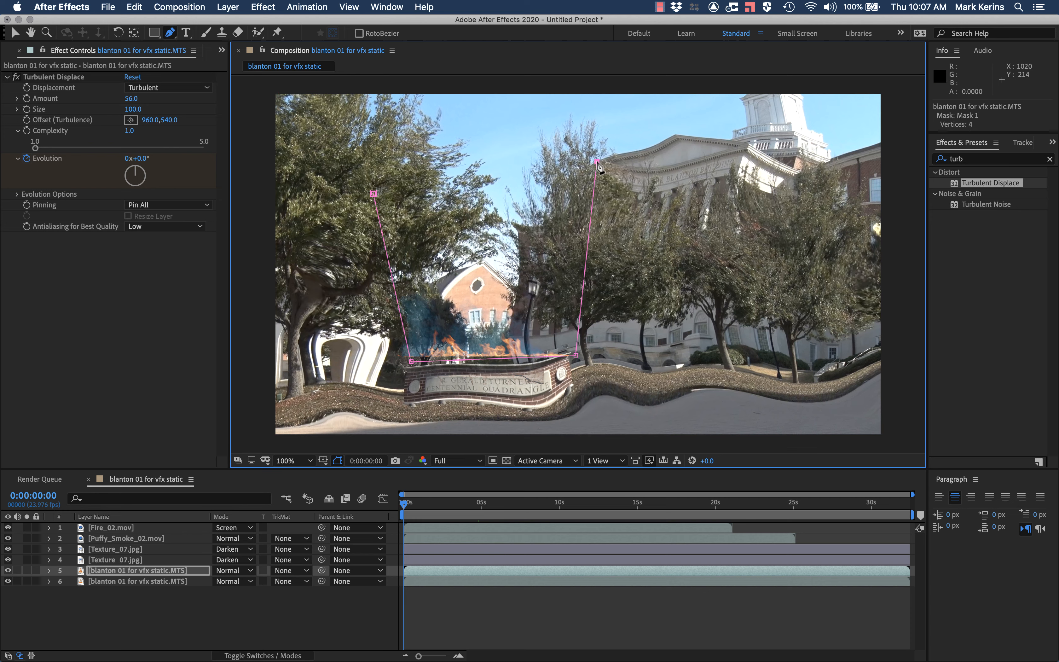
{"action": "left_click", "coordinate": [373, 147]}
{"action": "left_click", "coordinate": [374, 194]}
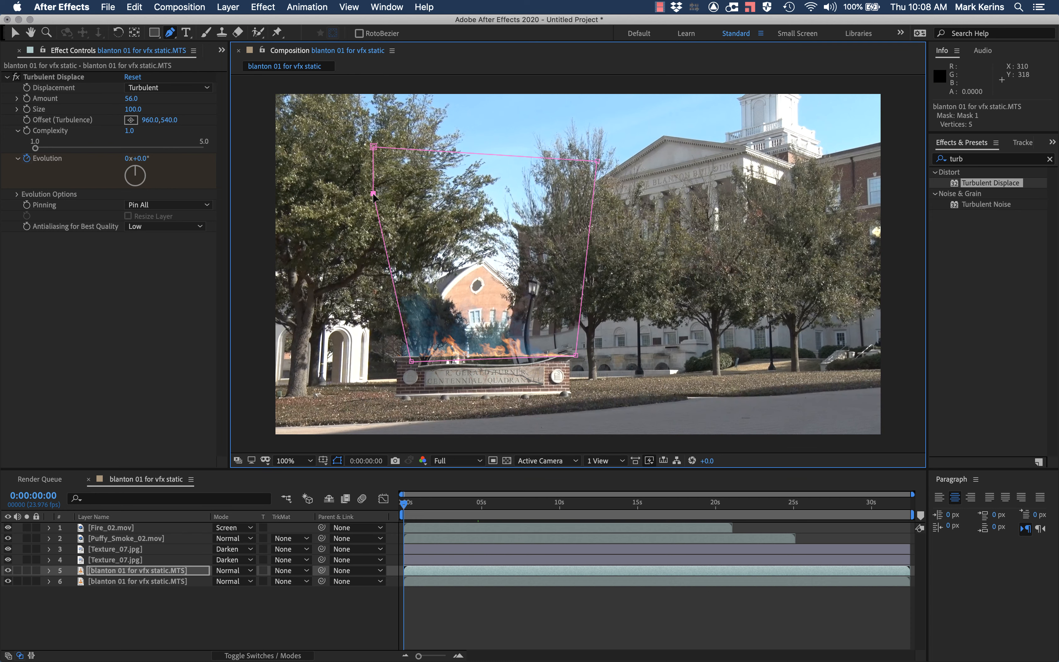
{"action": "key", "text": "space"}
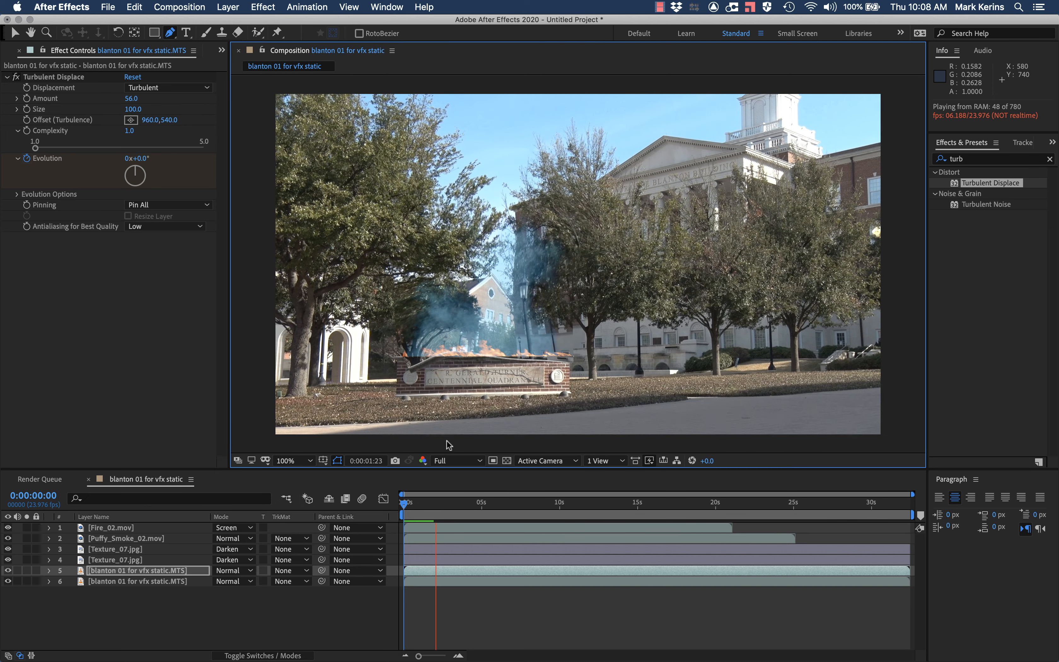
{"action": "key", "text": "space"}
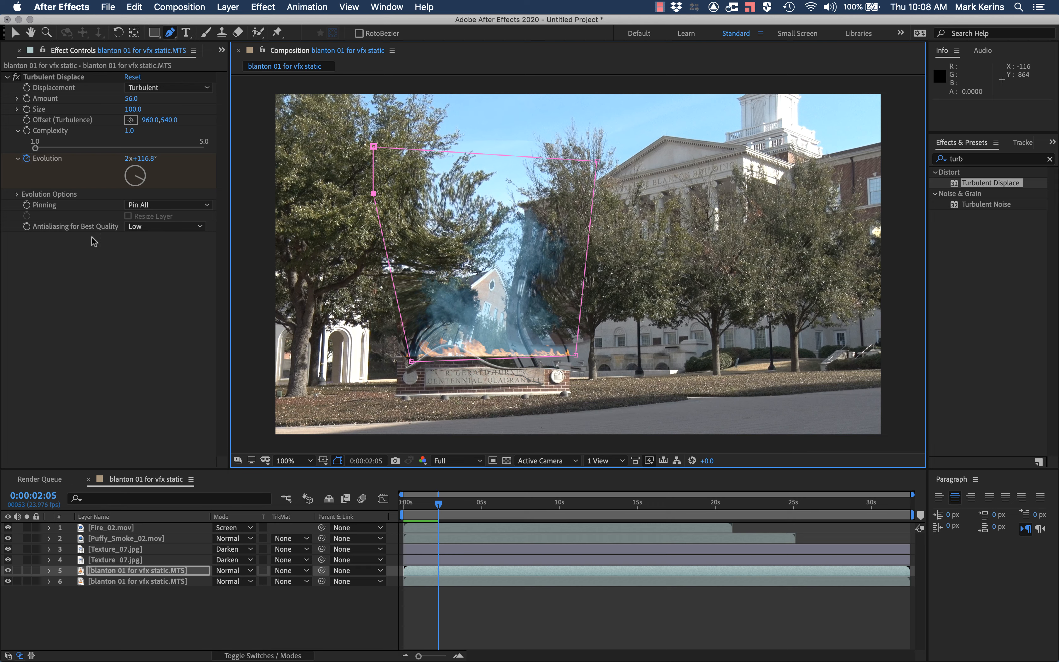
Step: Delete the mask from the displaced background copy and collapse the layer's properties
{"action": "left_click", "coordinate": [50, 570]}
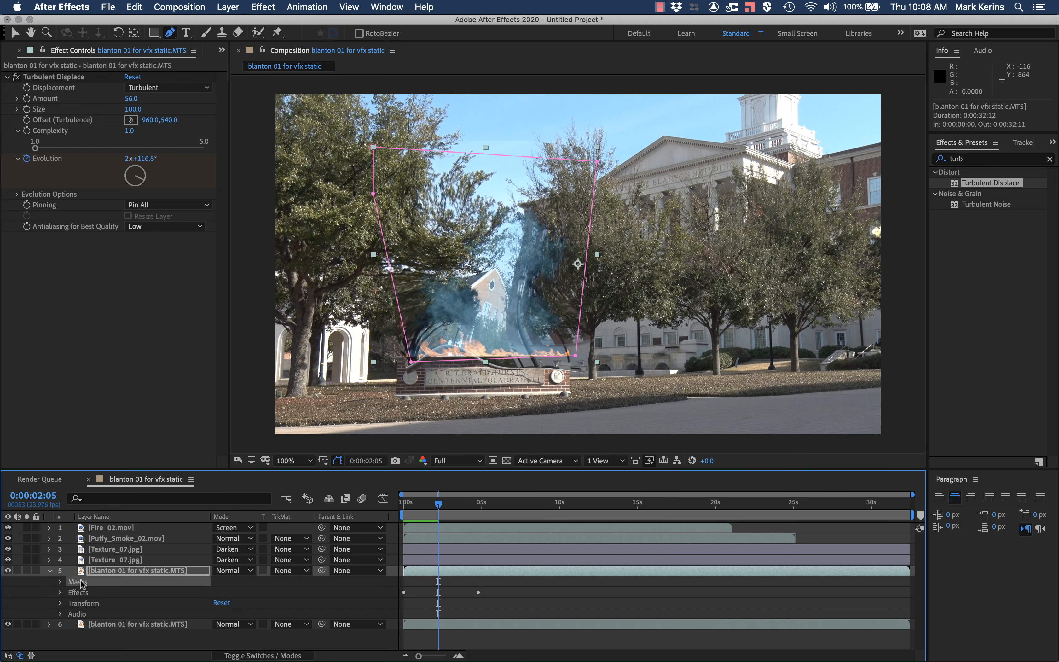
{"action": "key", "text": "Delete"}
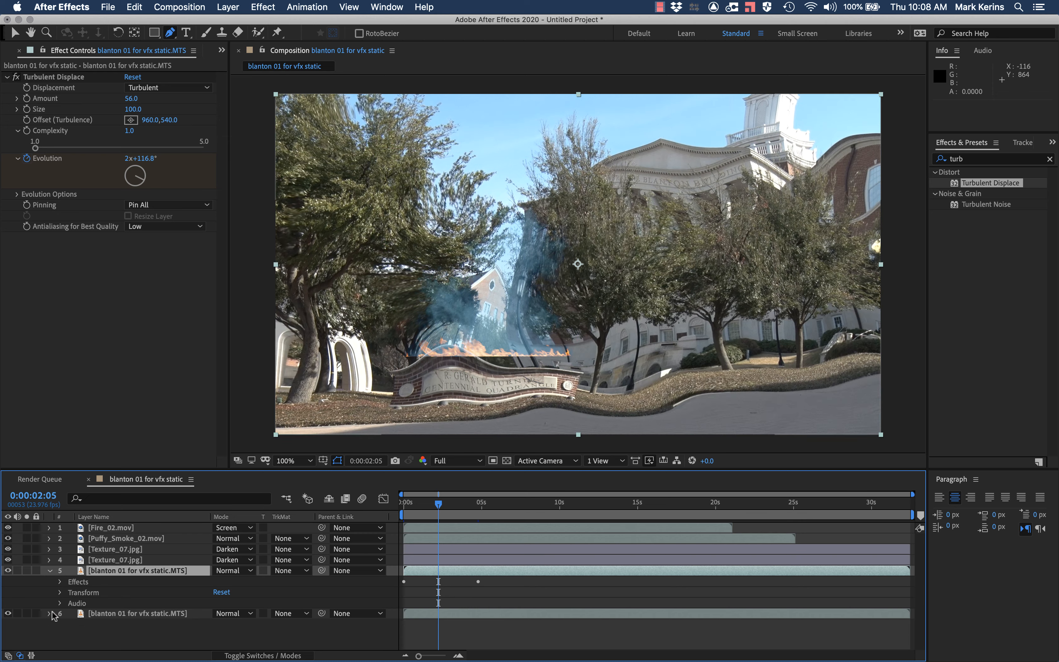
{"action": "left_click", "coordinate": [49, 571]}
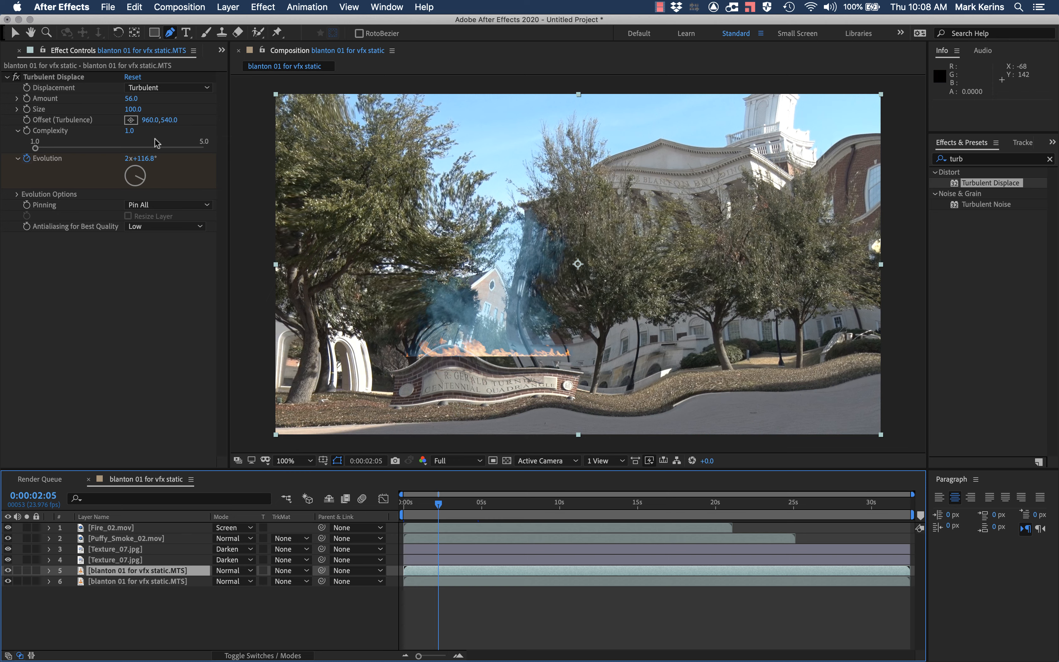
Step: Create a black solid with the default settings directly above the displaced background copy
{"action": "left_click", "coordinate": [206, 6]}
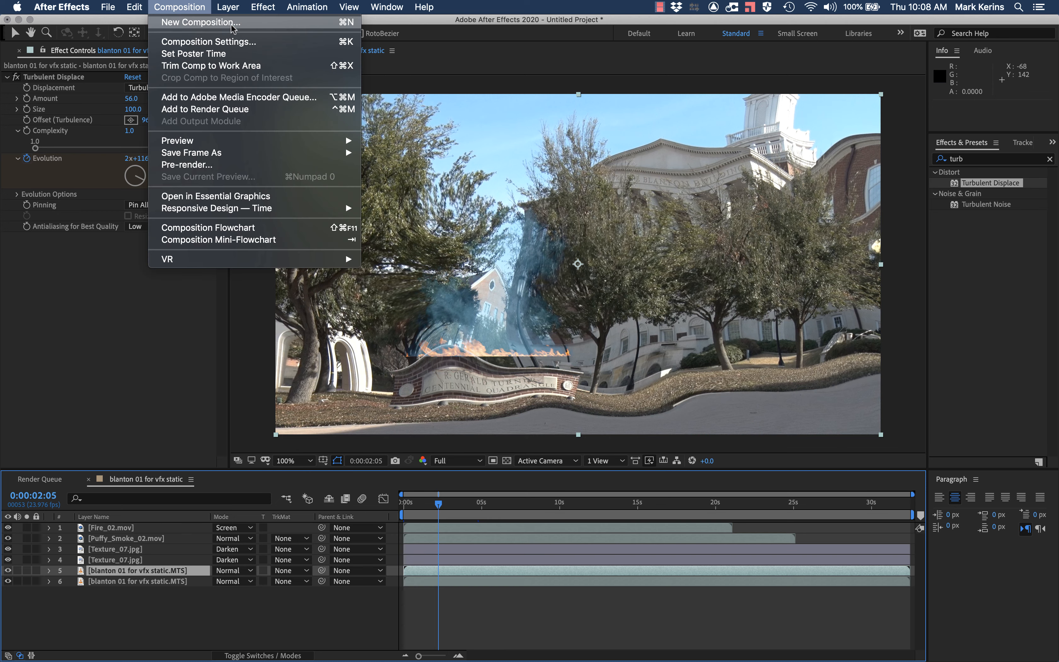
{"action": "mouse_move", "coordinate": [228, 6]}
{"action": "mouse_move", "coordinate": [326, 22]}
{"action": "left_click", "coordinate": [386, 37]}
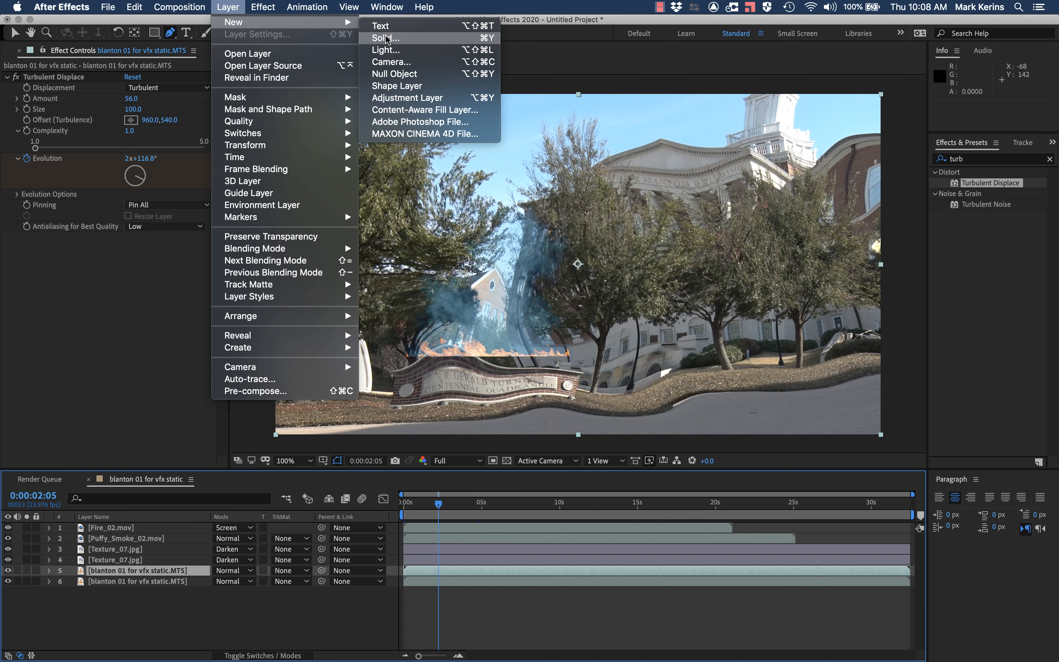
{"action": "key", "text": "Return"}
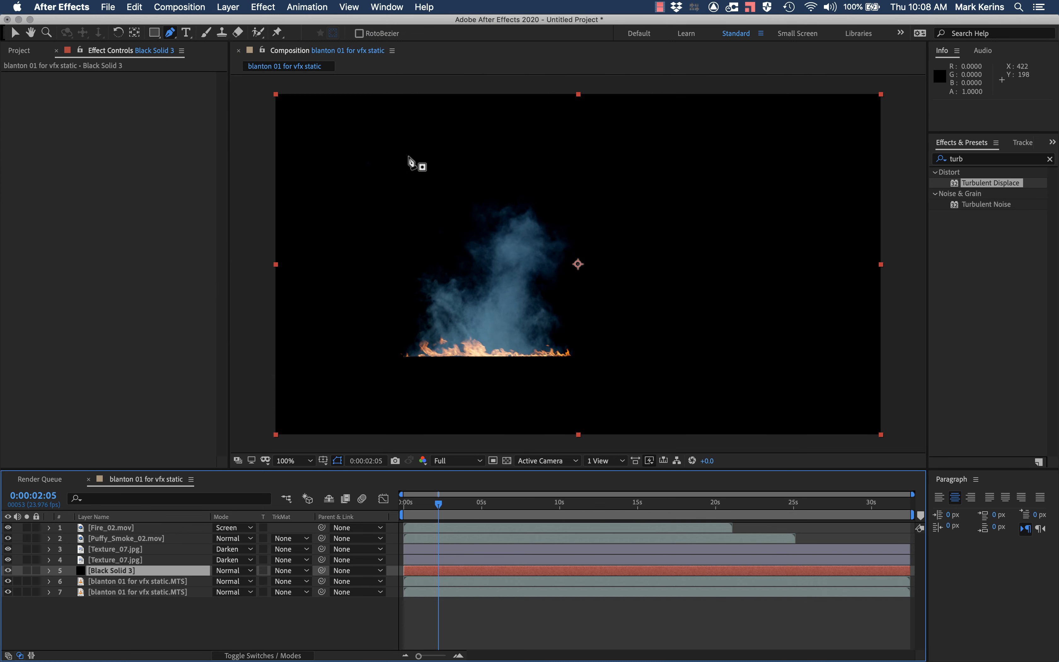
Step: Draw a closed four-point mask on the black solid, spanning from the flames' base on the sign to just above the frame
{"action": "left_click", "coordinate": [171, 33]}
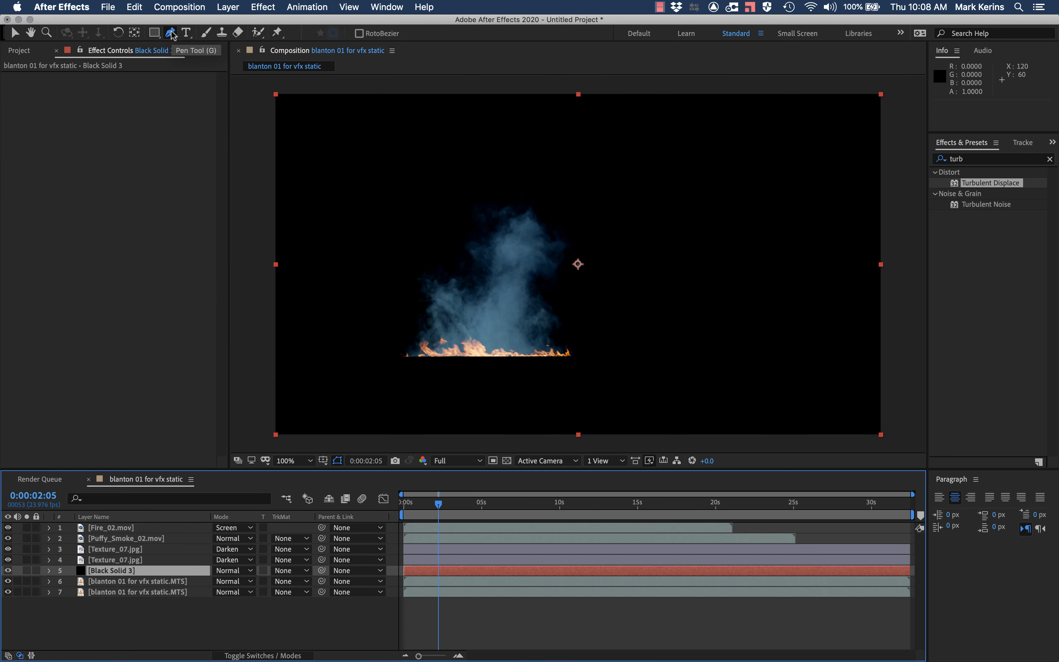
{"action": "left_click", "coordinate": [377, 88]}
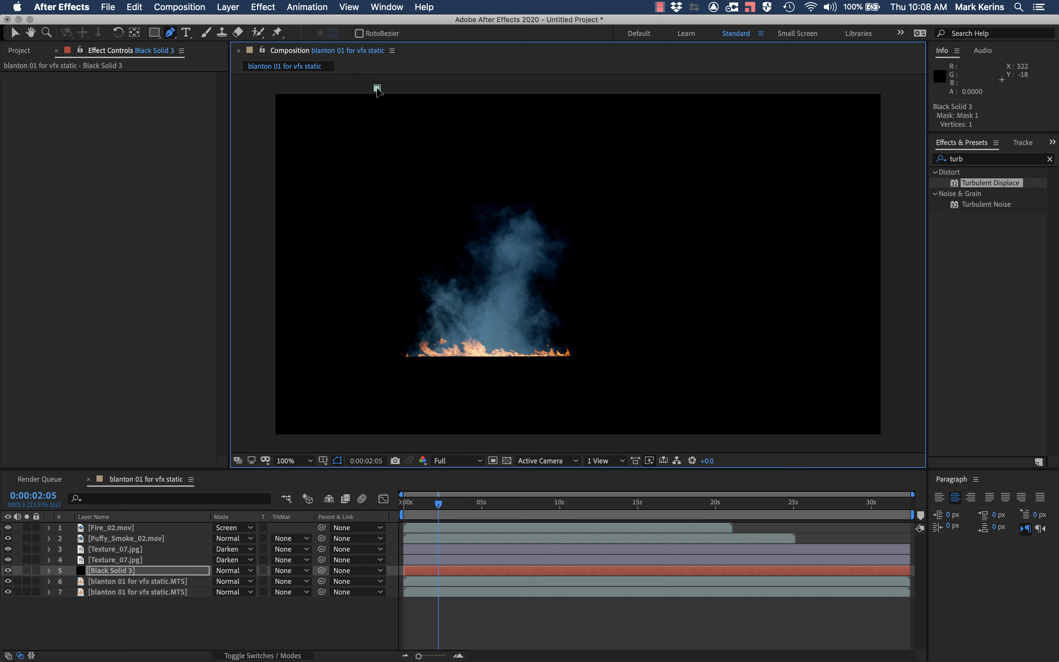
{"action": "left_click", "coordinate": [407, 357]}
{"action": "left_click", "coordinate": [573, 354]}
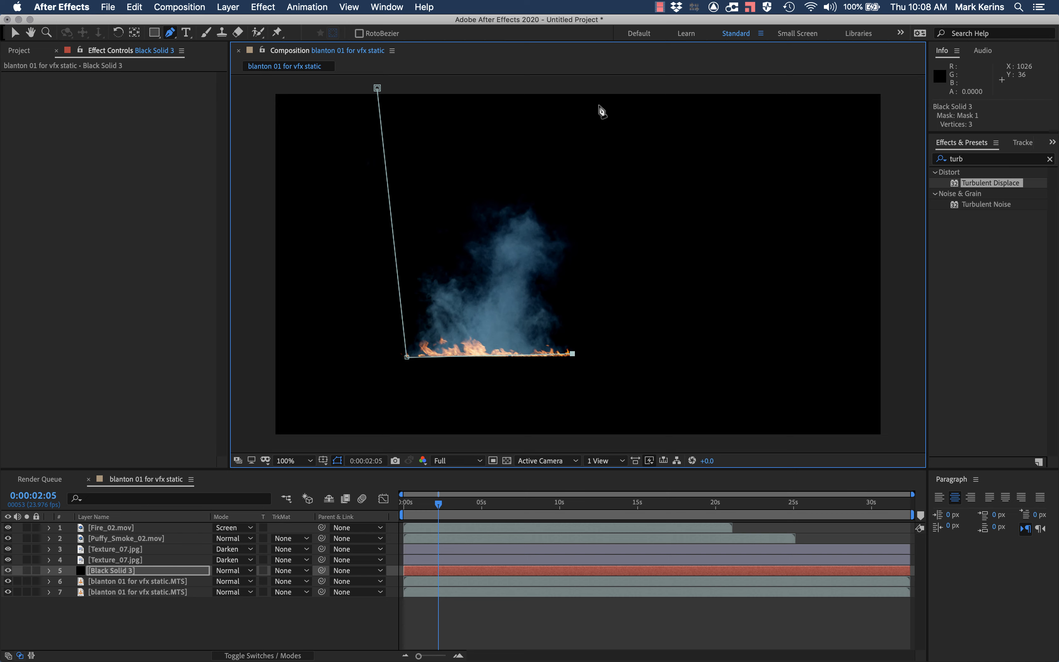
{"action": "left_click", "coordinate": [592, 82]}
{"action": "left_click", "coordinate": [377, 88]}
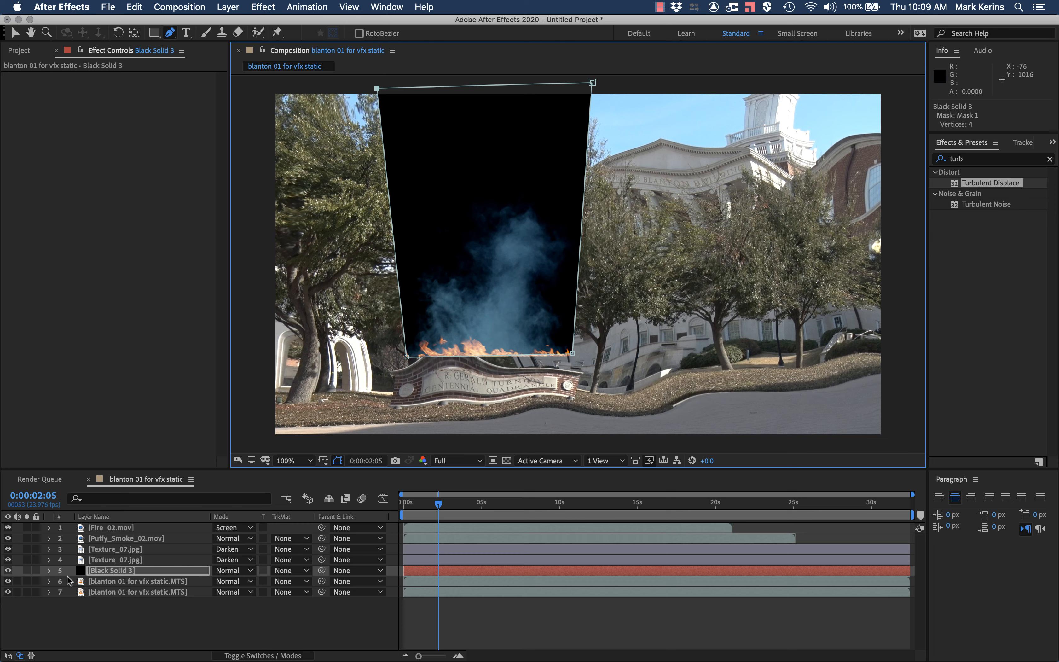
Step: Feather the black solid's mask, trying 200 pixels first and settling on 300 pixels
{"action": "left_click", "coordinate": [50, 572]}
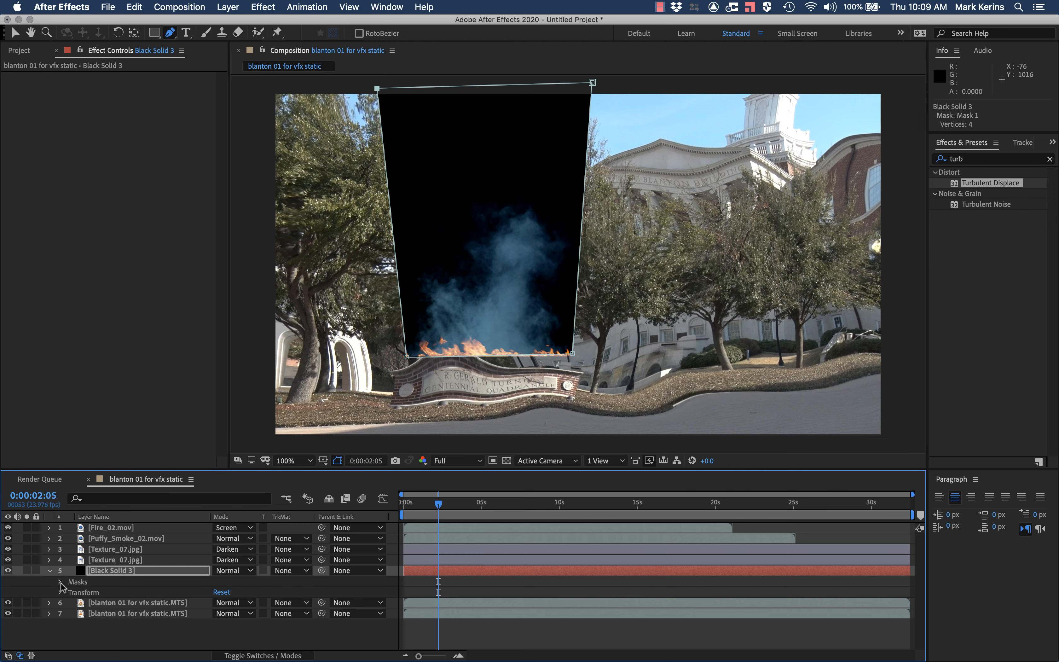
{"action": "left_click", "coordinate": [61, 582]}
{"action": "left_click", "coordinate": [70, 593]}
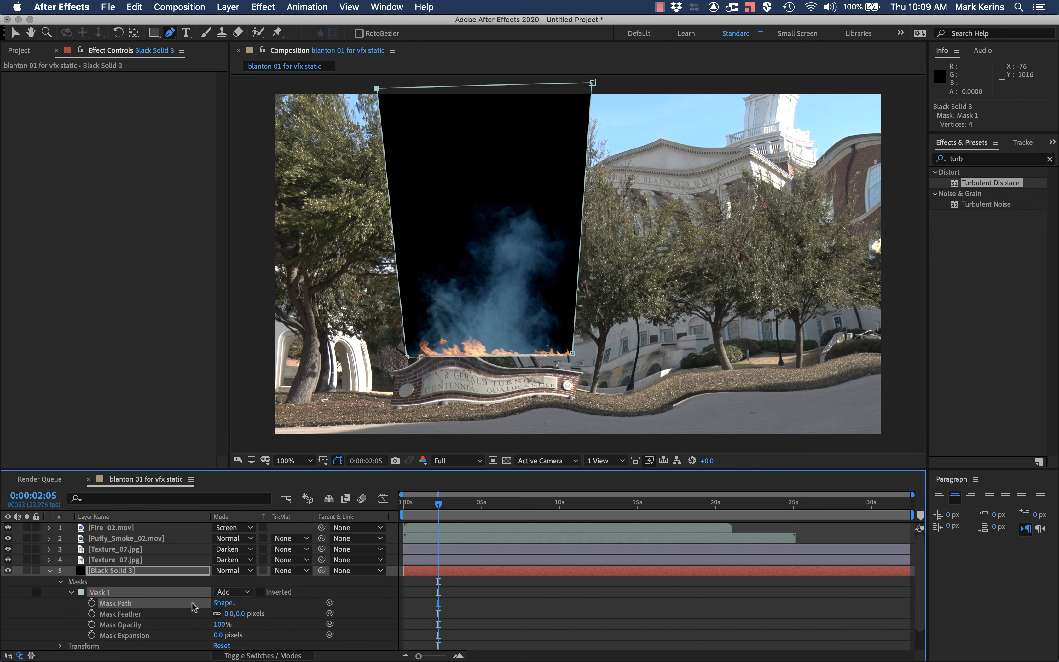
{"action": "left_click", "coordinate": [231, 614]}
{"action": "type", "text": "1"}
{"action": "type", "text": "200"}
{"action": "key", "text": "Return"}
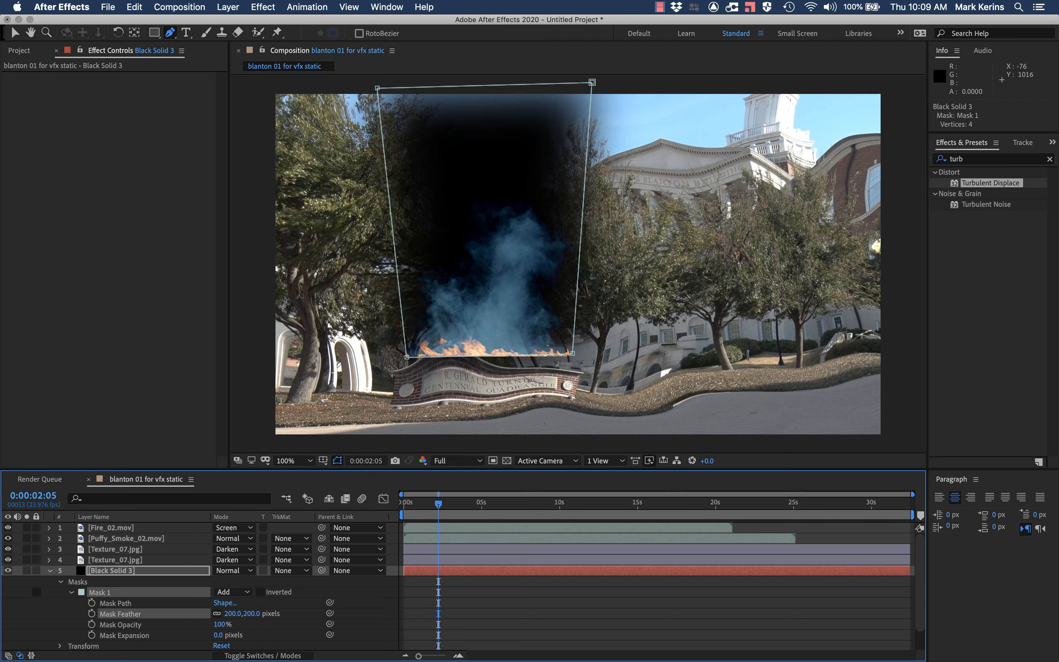
{"action": "left_click", "coordinate": [232, 613]}
{"action": "type", "text": "300"}
{"action": "key", "text": "Return"}
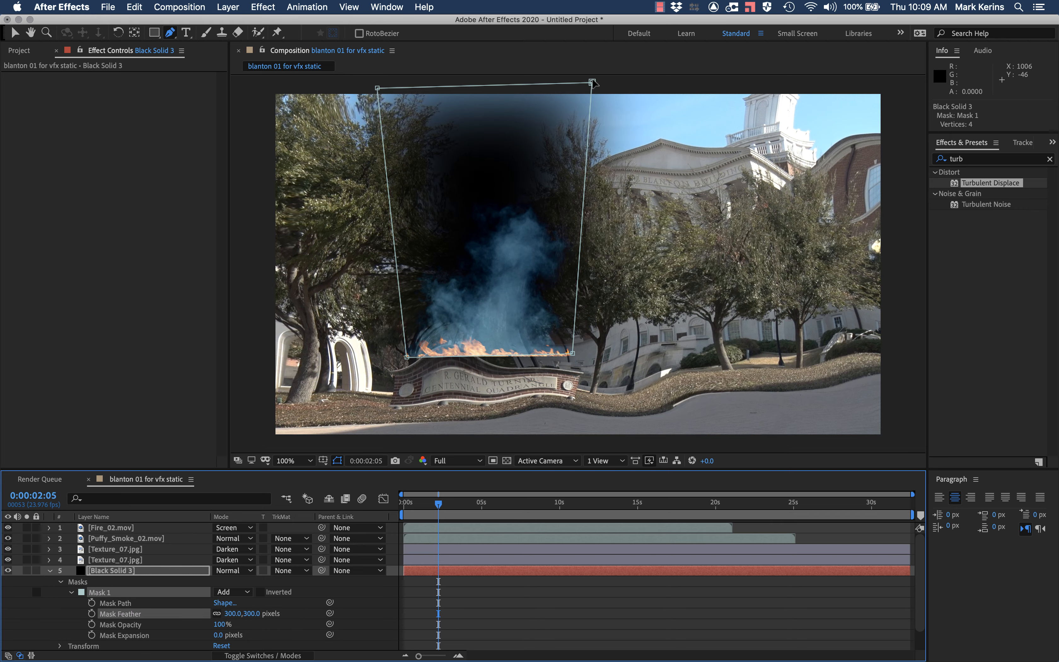
Step: Reshape the black solid's mask by lowering both upper corners into the frame so its soft top edge fades above the smoke
{"action": "left_click_drag", "start_coordinate": [593, 82], "coordinate": [594, 56]}
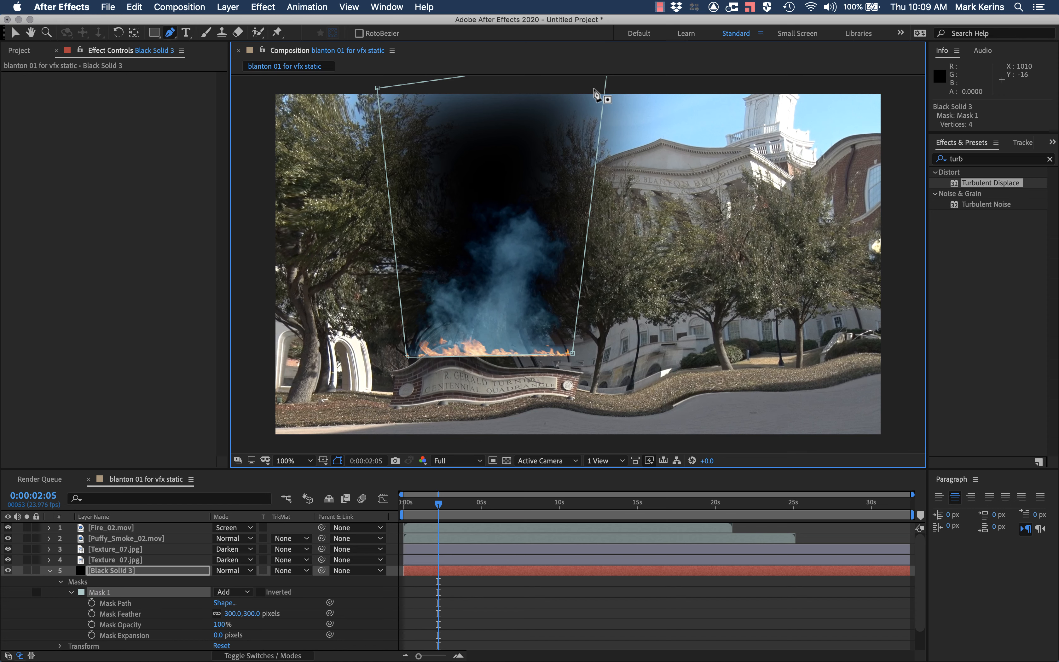
{"action": "key", "text": "comma"}
{"action": "key", "text": "comma"}
{"action": "left_click_drag", "start_coordinate": [594, 159], "coordinate": [591, 181]}
{"action": "left_click_drag", "start_coordinate": [479, 176], "coordinate": [480, 201]}
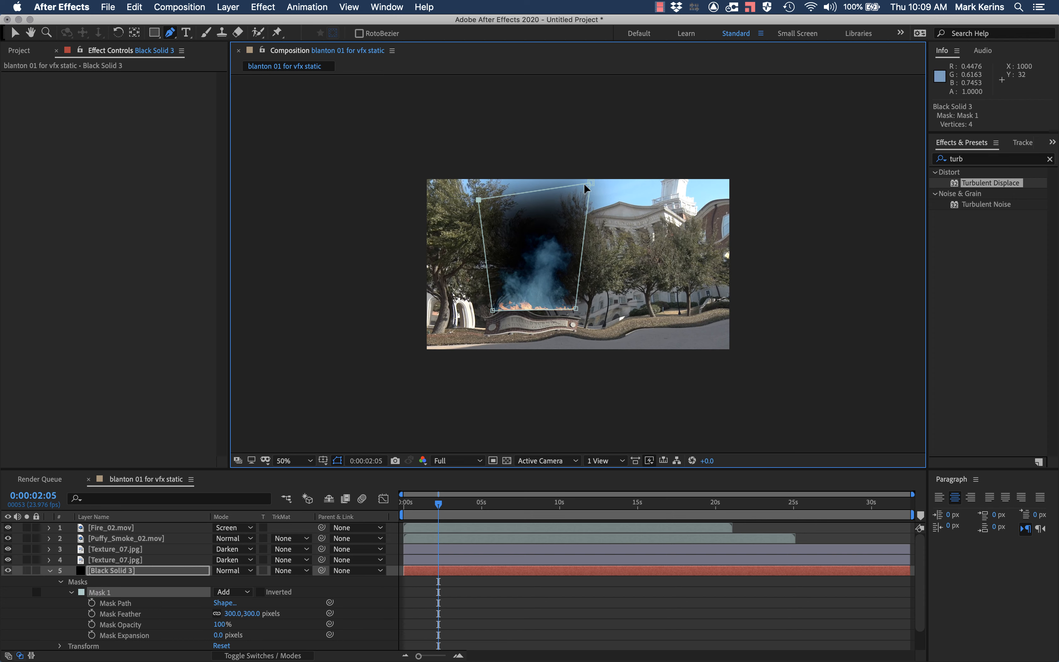
{"action": "left_click_drag", "start_coordinate": [591, 182], "coordinate": [591, 198]}
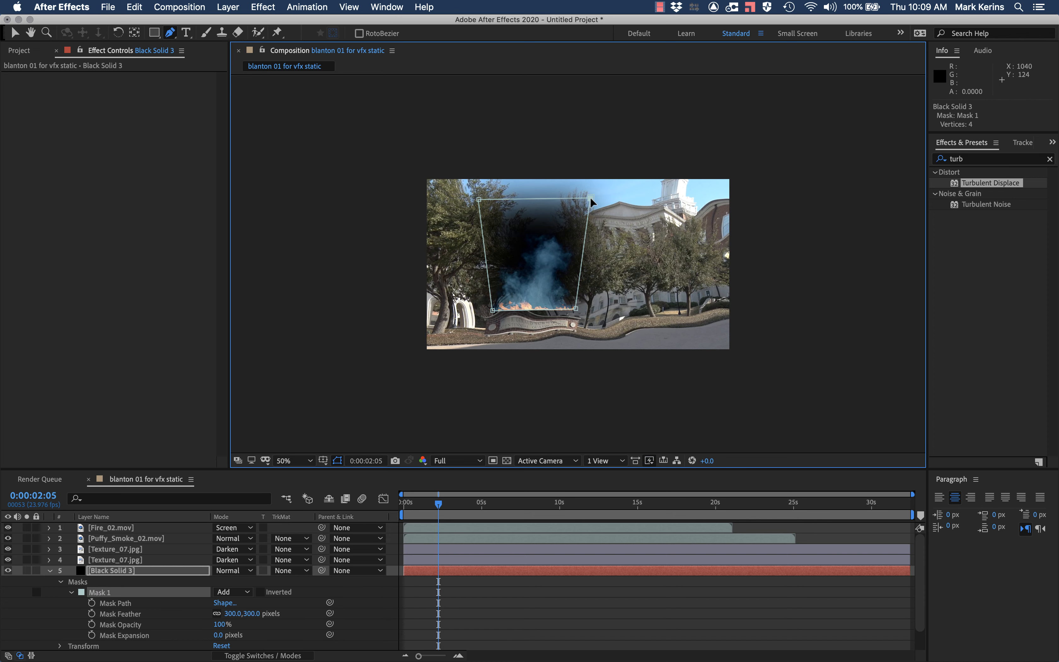
{"action": "key", "text": "comma"}
{"action": "key", "text": "period"}
{"action": "key", "text": "period"}
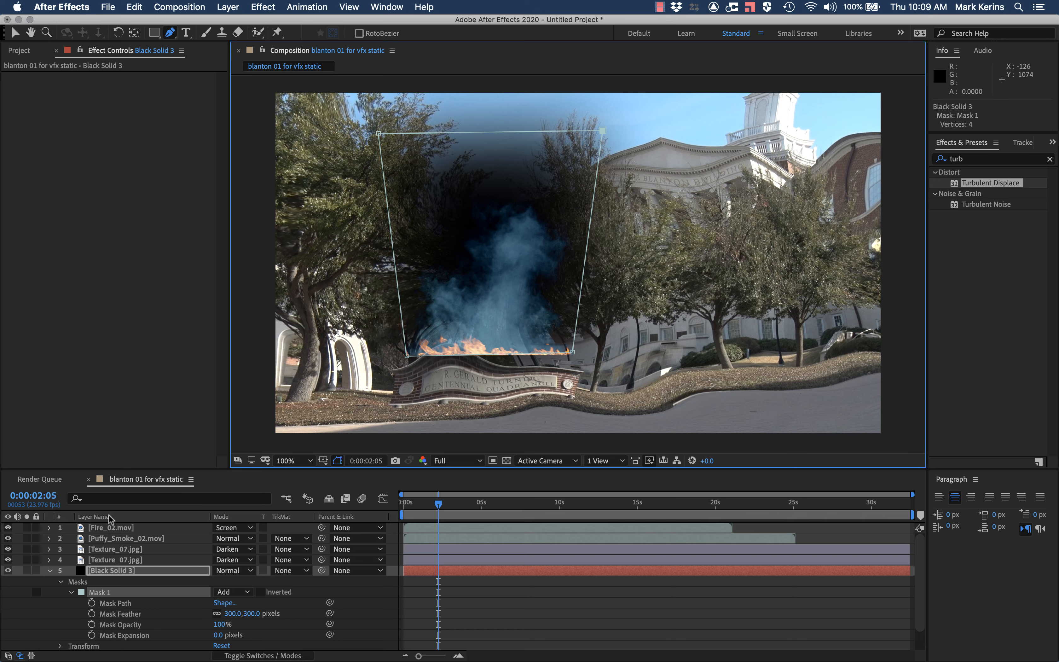
Step: Compare the displaced background copy, the original background and the black solid by toggling their visibility
{"action": "scroll", "coordinate": [17, 594], "scroll_direction": "down", "scroll_amount": 2}
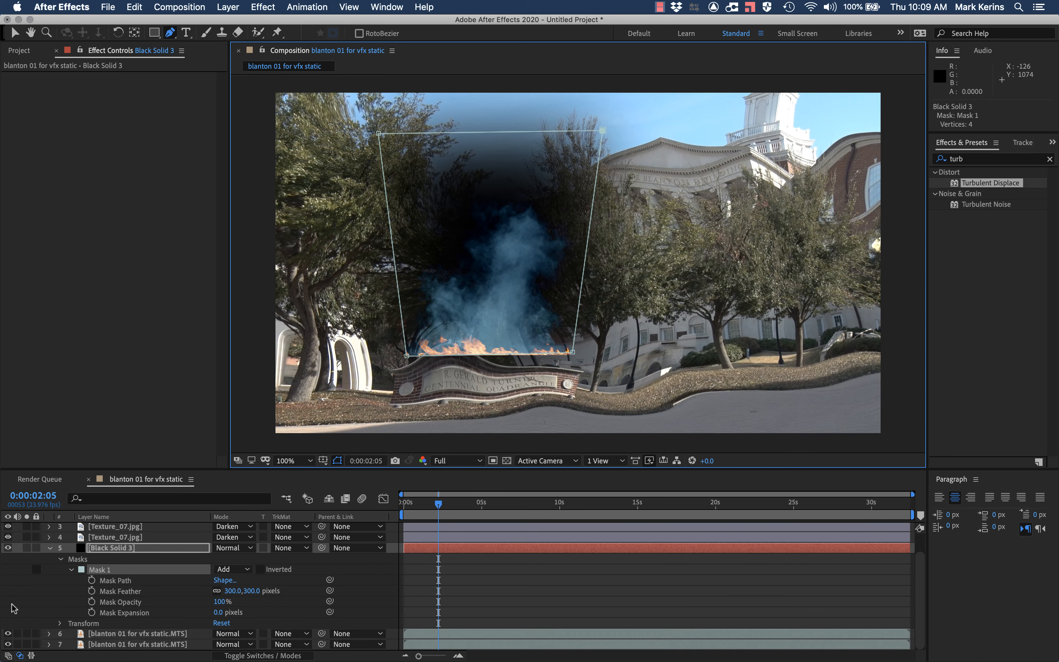
{"action": "left_click", "coordinate": [8, 633]}
{"action": "left_click", "coordinate": [8, 645]}
{"action": "left_click", "coordinate": [8, 644]}
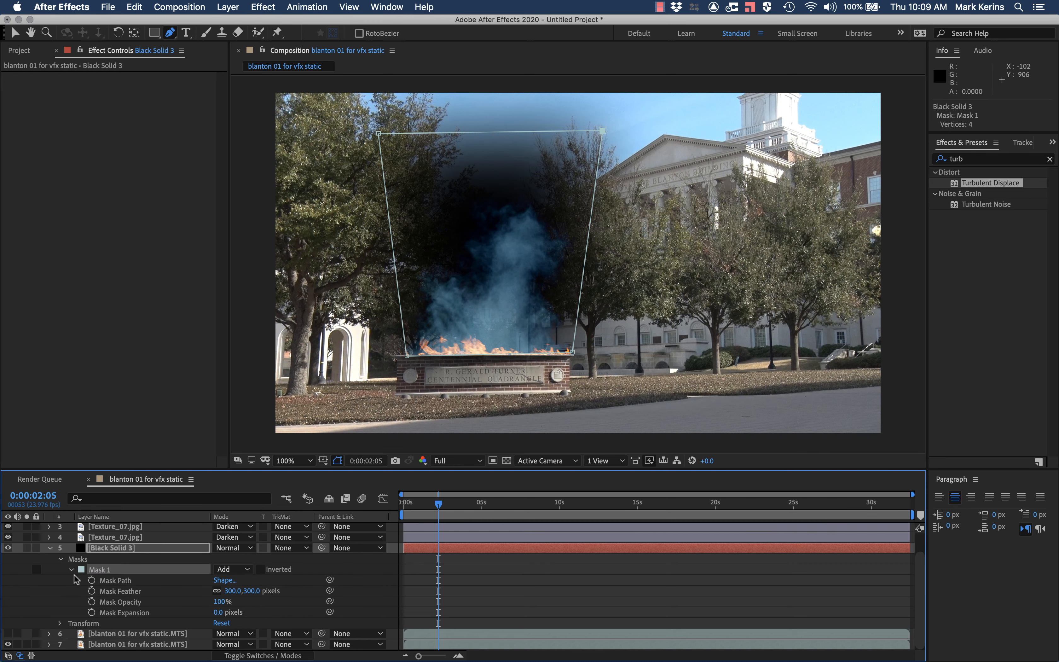
{"action": "left_click", "coordinate": [8, 634]}
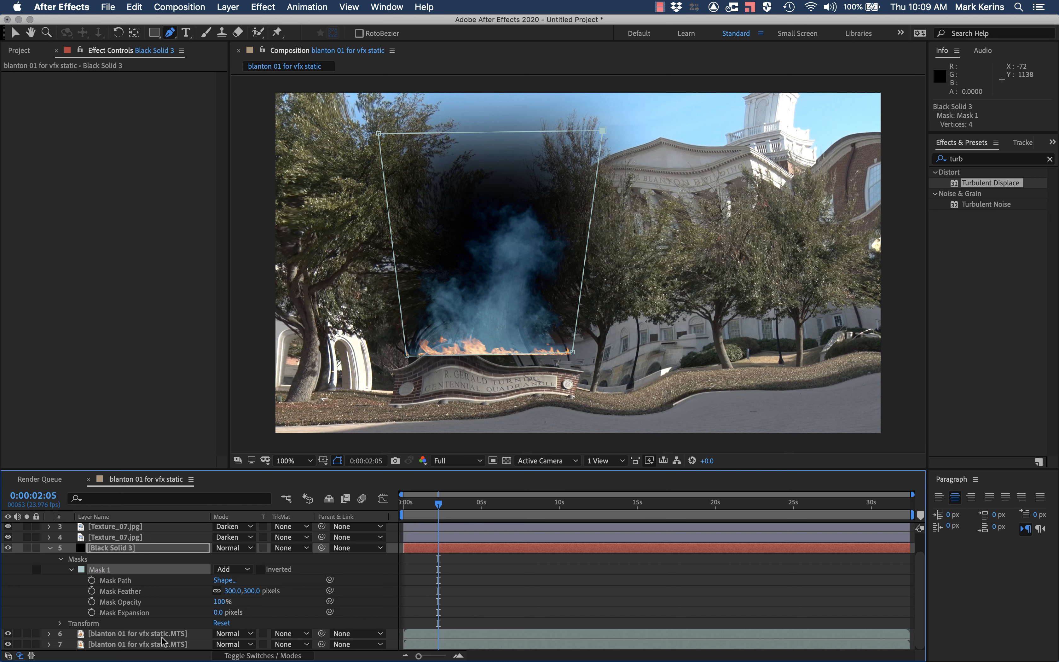
{"action": "left_click", "coordinate": [103, 635]}
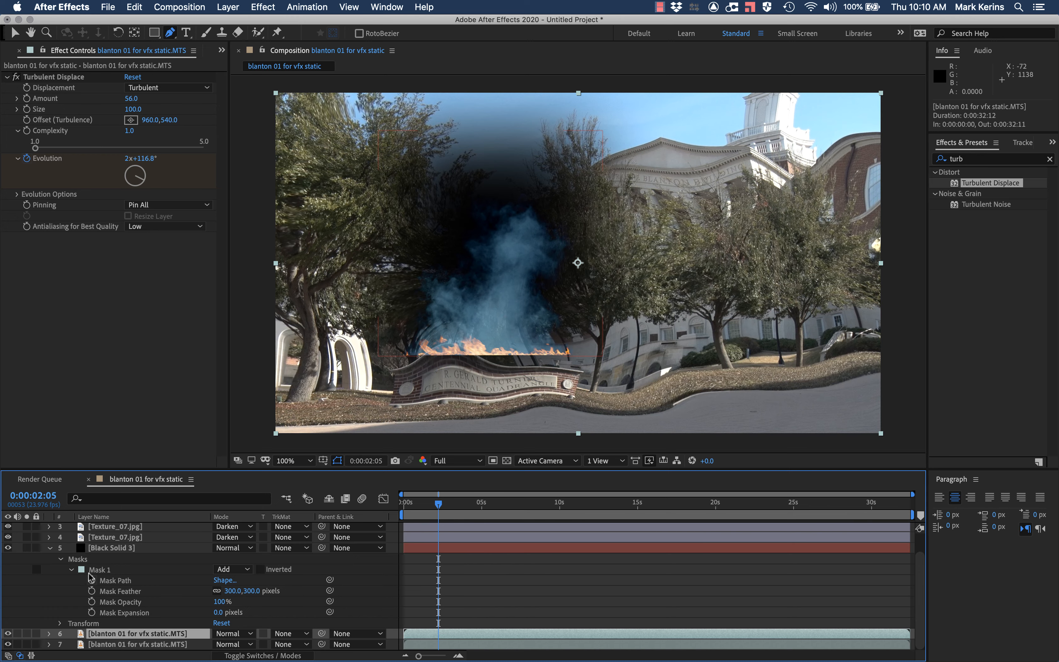
{"action": "left_click", "coordinate": [119, 644]}
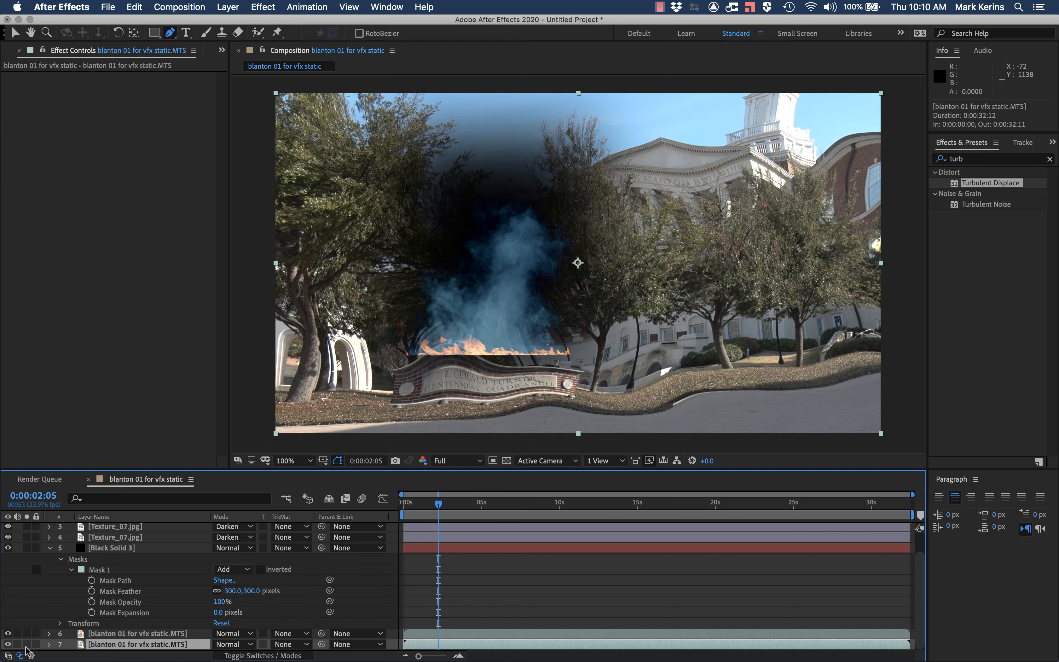
{"action": "left_click", "coordinate": [8, 634]}
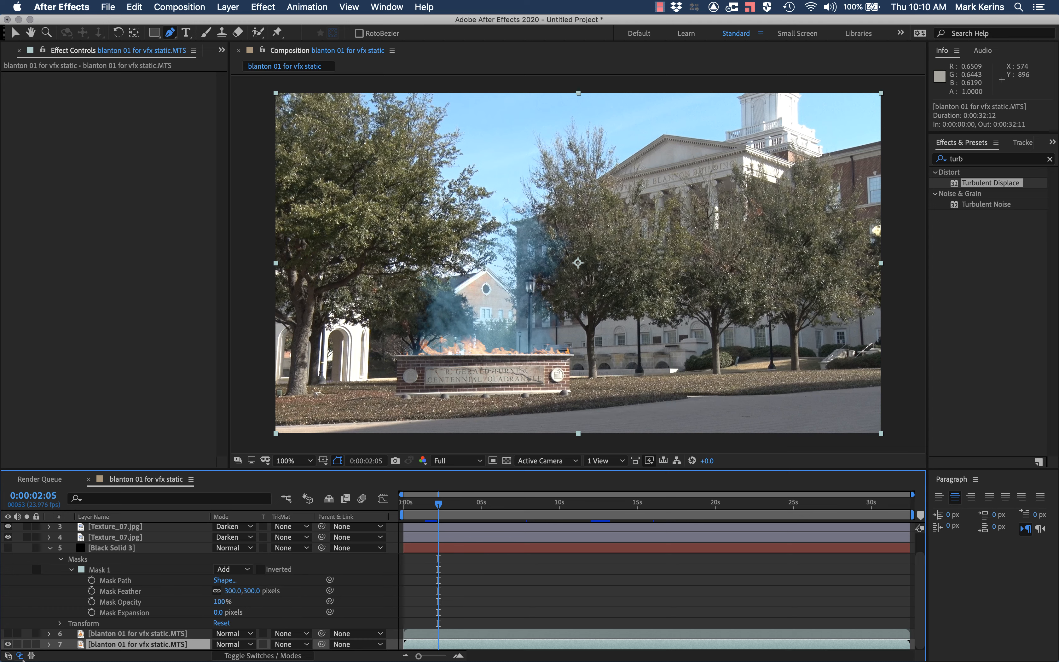
{"action": "left_click", "coordinate": [8, 633]}
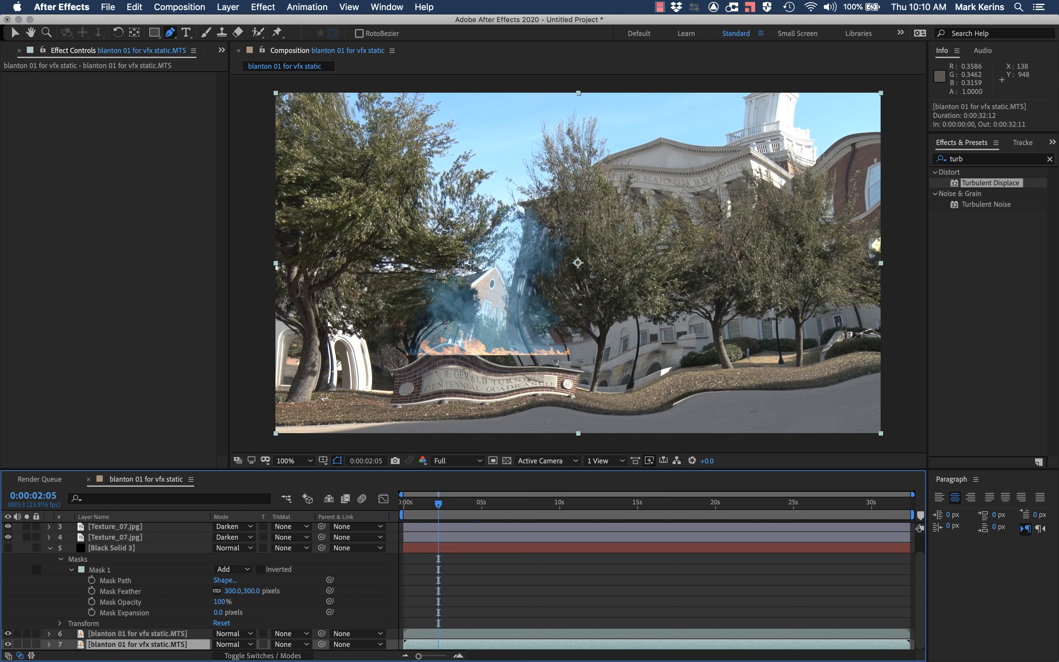
{"action": "left_click", "coordinate": [8, 548]}
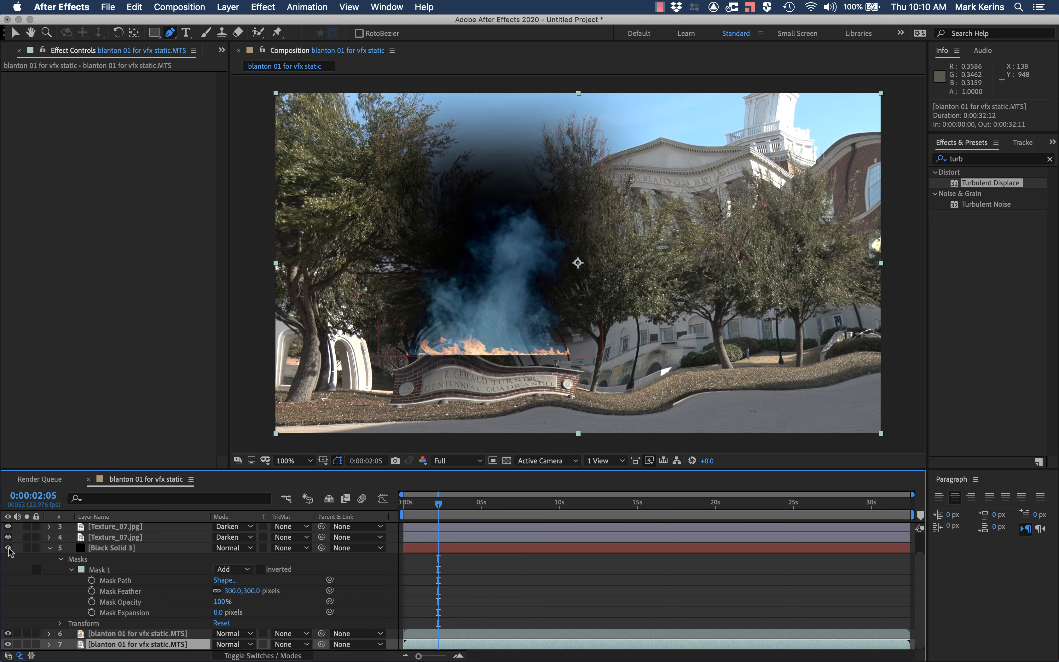
Step: Set the displaced background copy's track matte to Alpha Matte using the masked black solid above it
{"action": "left_click", "coordinate": [112, 549]}
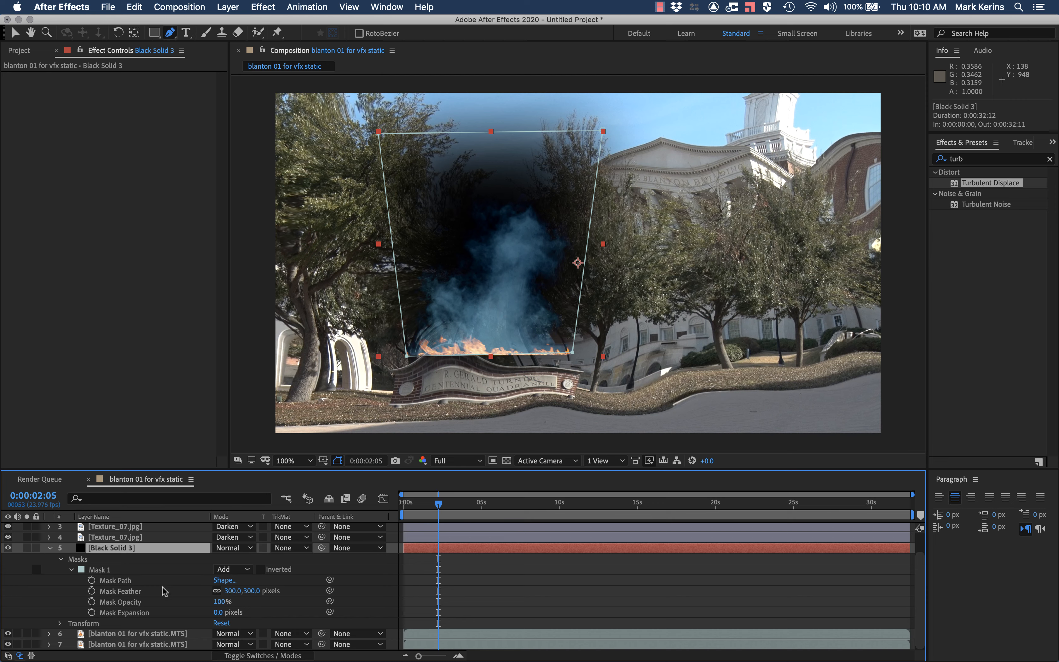
{"action": "left_click", "coordinate": [150, 634]}
{"action": "left_click", "coordinate": [113, 550]}
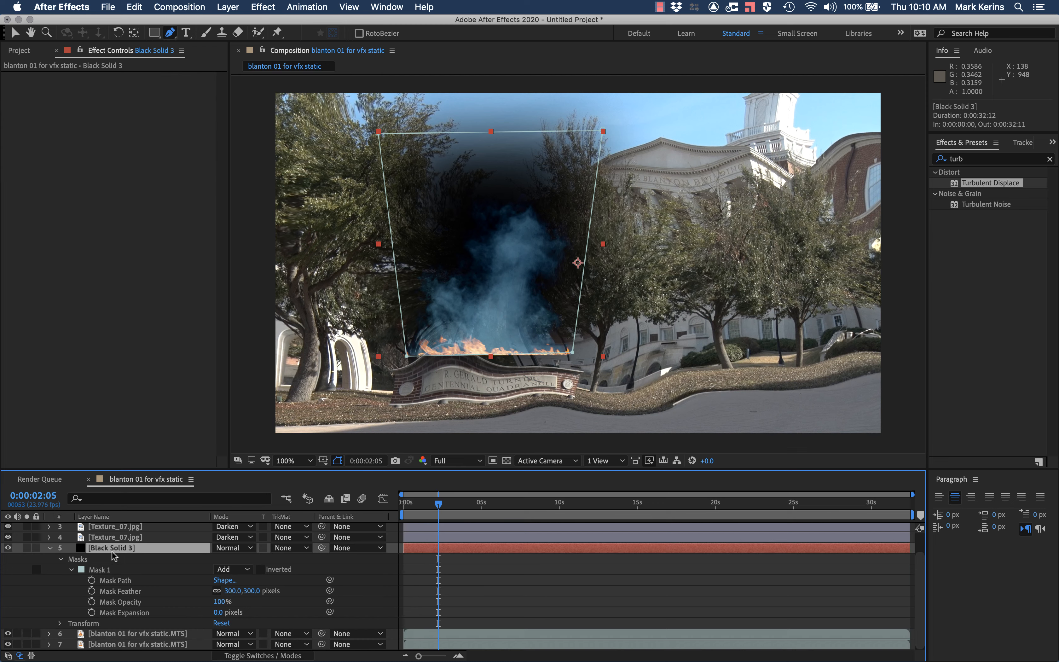
{"action": "left_click", "coordinate": [113, 633]}
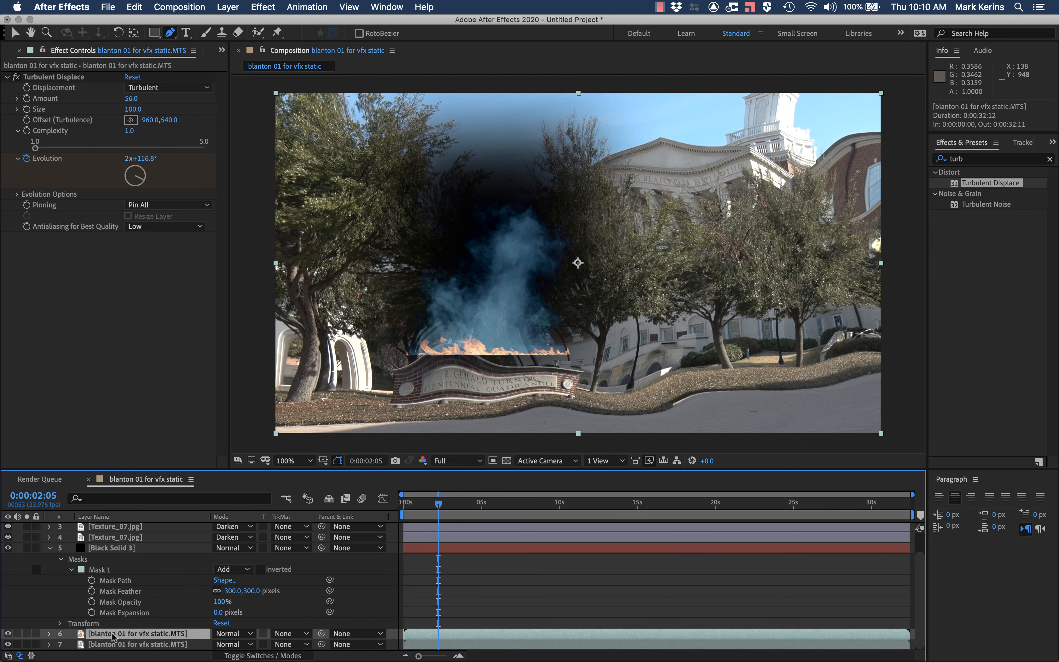
{"action": "left_click", "coordinate": [291, 634]}
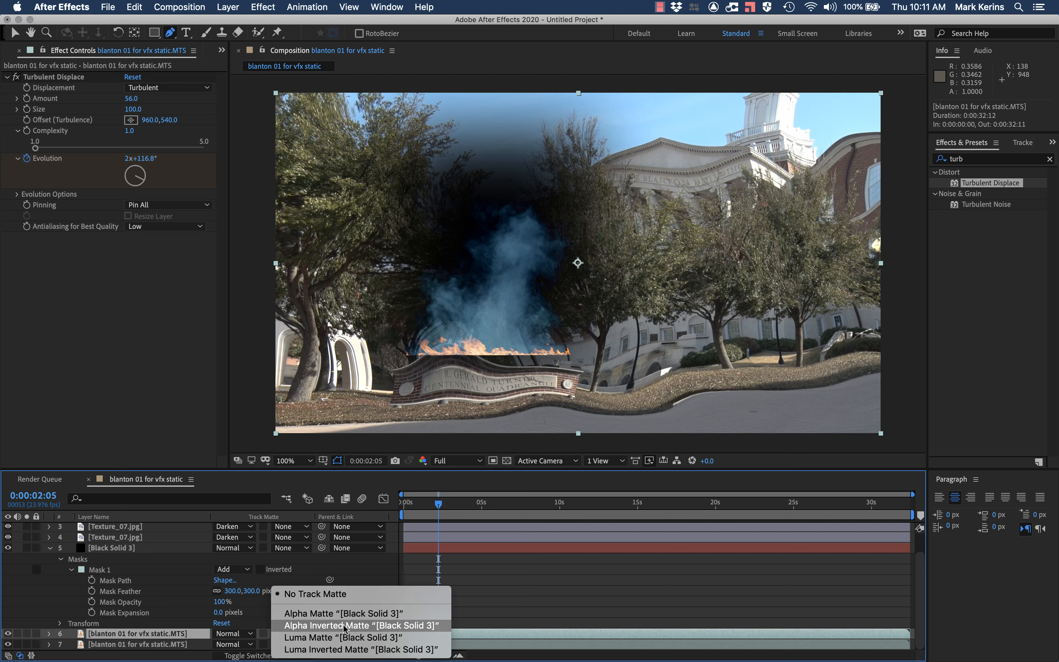
{"action": "left_click", "coordinate": [343, 613]}
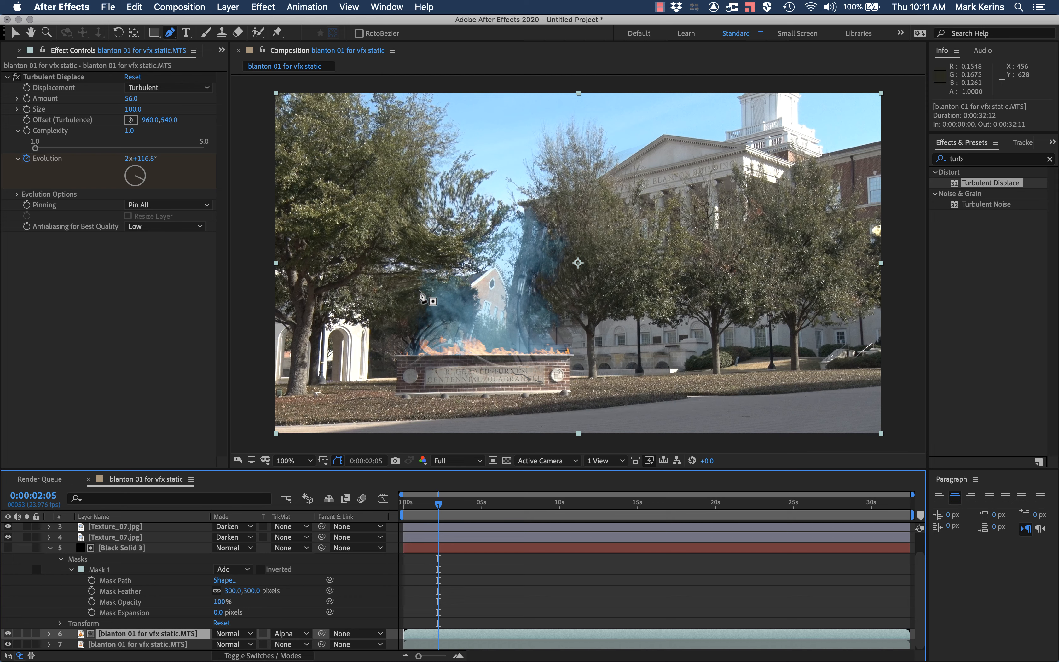
Step: Check the matted heat distortion above the sign at 0:00:03:06, then examine the black solid's place in the layer stack
{"action": "left_click", "coordinate": [417, 503]}
{"action": "mouse_move", "coordinate": [418, 503]}
{"action": "left_mouse_down"}
{"action": "mouse_move", "coordinate": [439, 503]}
{"action": "mouse_move", "coordinate": [423, 504]}
{"action": "left_mouse_up"}
{"action": "left_click", "coordinate": [122, 549]}
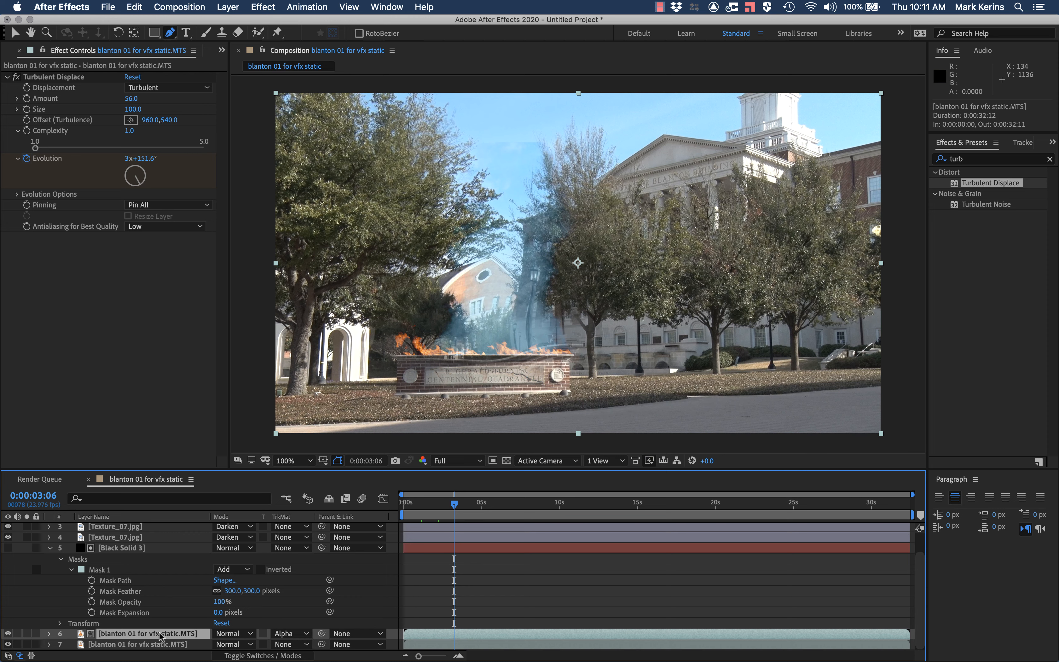
{"action": "left_click", "coordinate": [114, 548]}
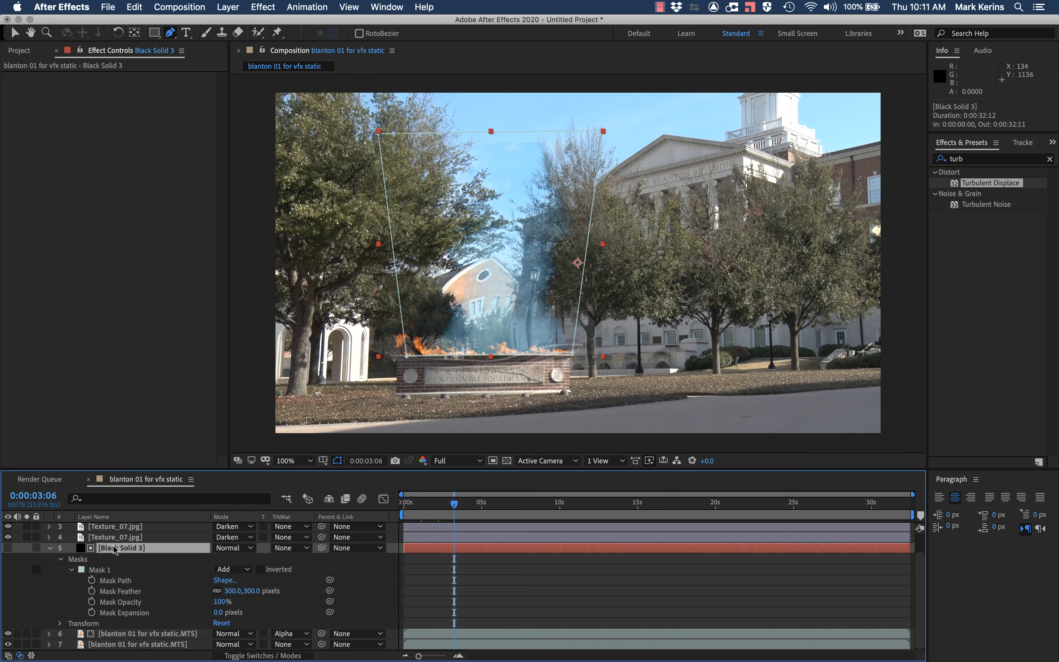
{"action": "scroll", "coordinate": [113, 545], "scroll_direction": "up", "scroll_amount": 2}
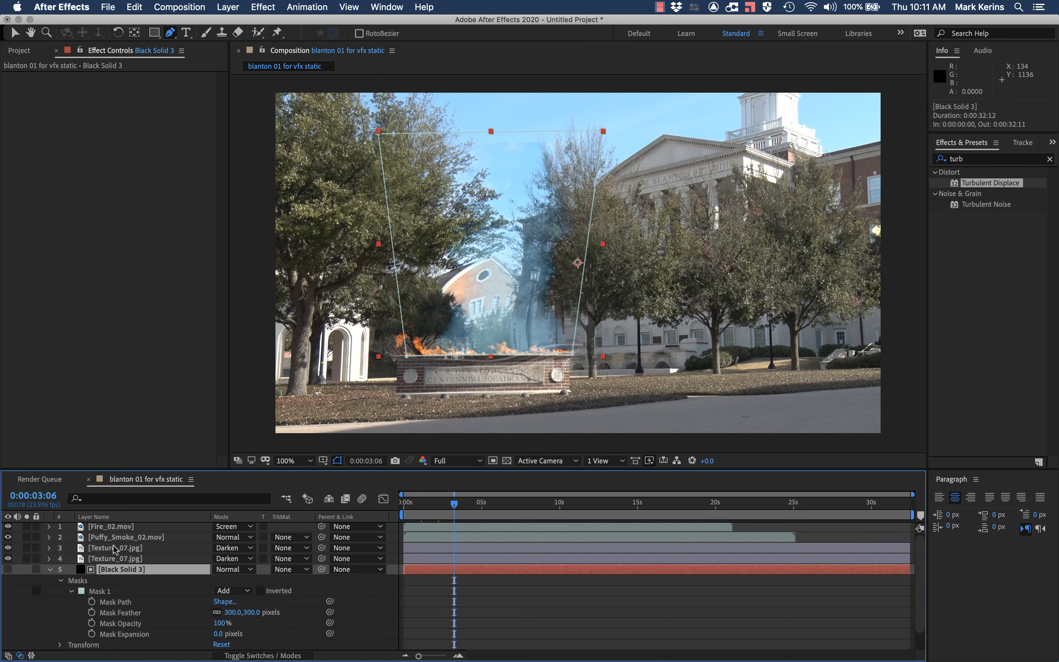
{"action": "scroll", "coordinate": [113, 545], "scroll_direction": "down", "scroll_amount": 2}
Step: Add a text layer reading TEXT over the building and place it directly above the undistorted background layer
{"action": "left_click", "coordinate": [187, 31]}
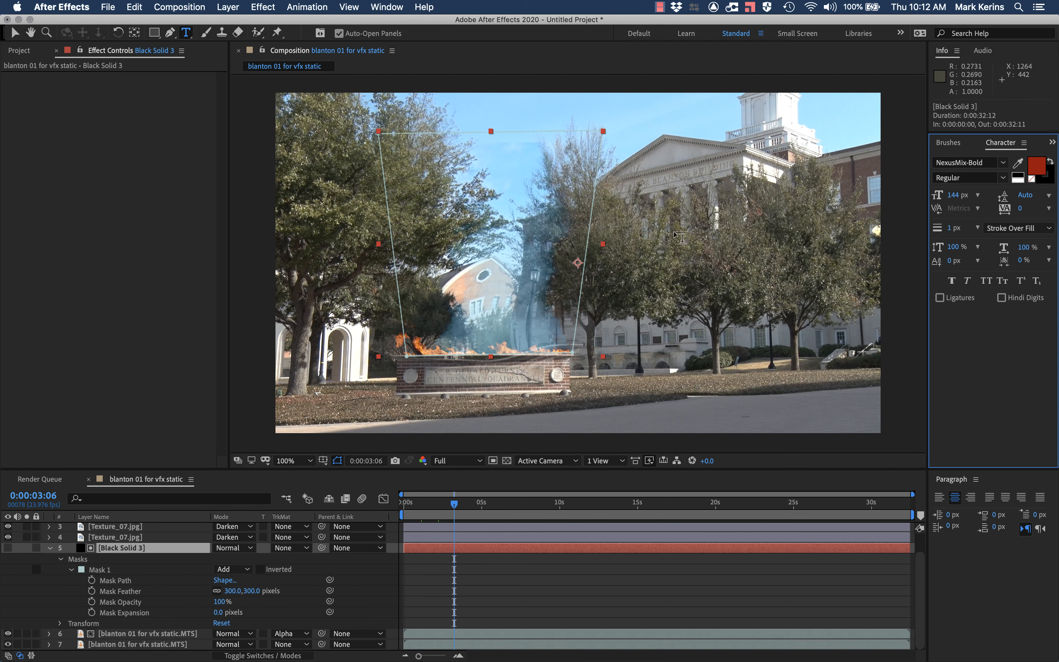
{"action": "left_click", "coordinate": [680, 230]}
{"action": "type", "text": "TEXT"}
{"action": "left_click", "coordinate": [16, 33]}
{"action": "left_click_drag", "start_coordinate": [118, 549], "coordinate": [118, 644]}
{"action": "scroll", "coordinate": [126, 639], "scroll_direction": "down", "scroll_amount": 2}
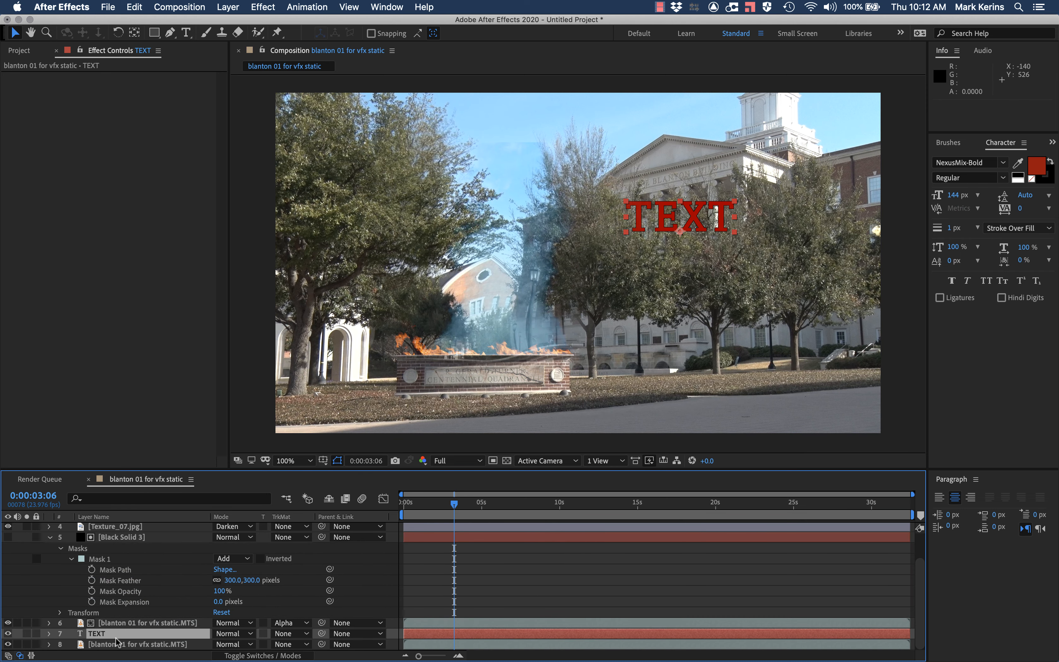
Step: Use the text layer as an Alpha Matte for the undistorted background and inspect the cut-out up close
{"action": "left_click", "coordinate": [285, 645]}
{"action": "left_click", "coordinate": [295, 613]}
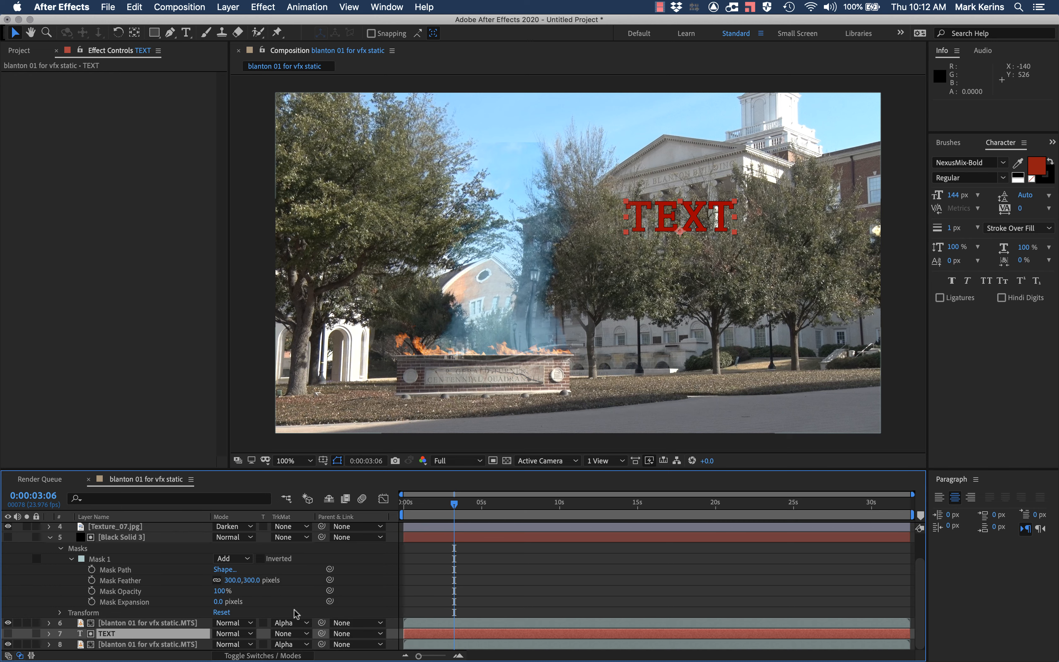
{"action": "key", "text": "period"}
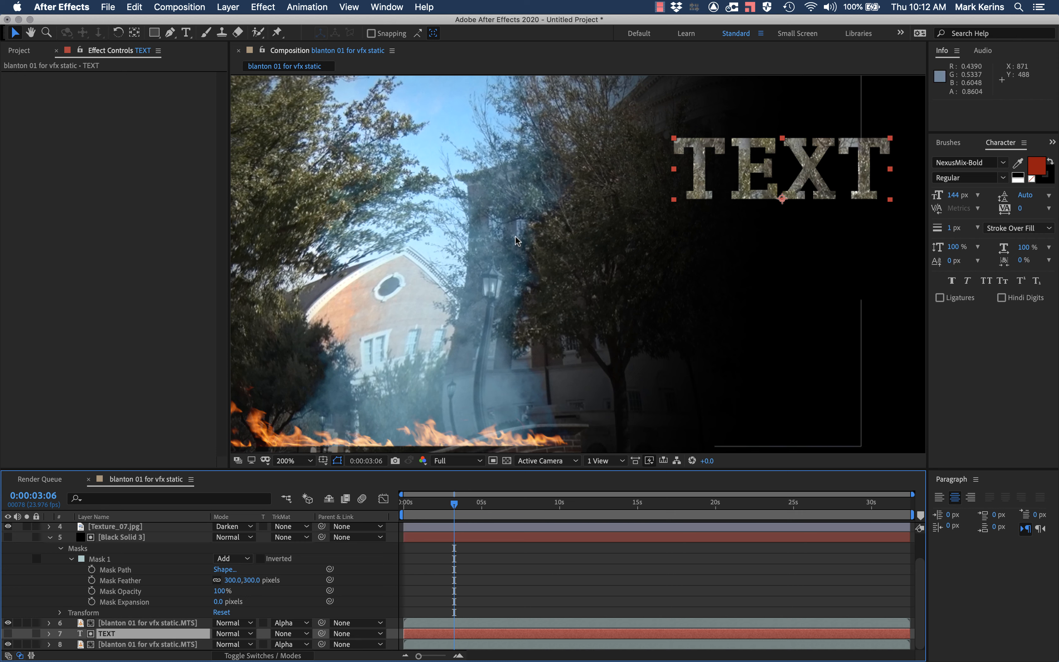
{"action": "left_click", "coordinate": [155, 647]}
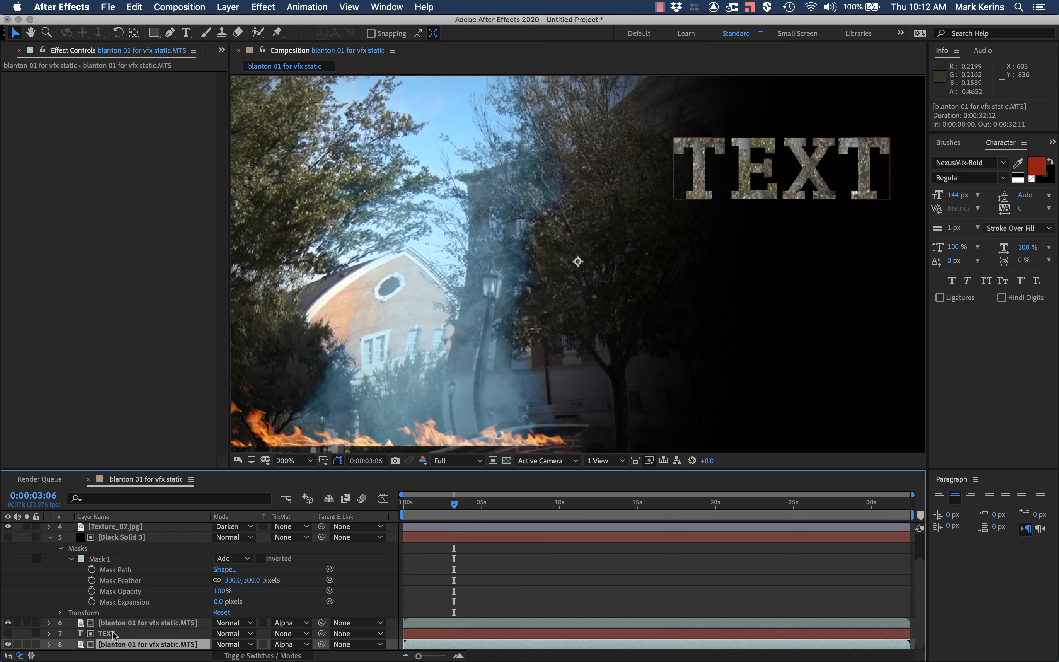
{"action": "left_click", "coordinate": [283, 645]}
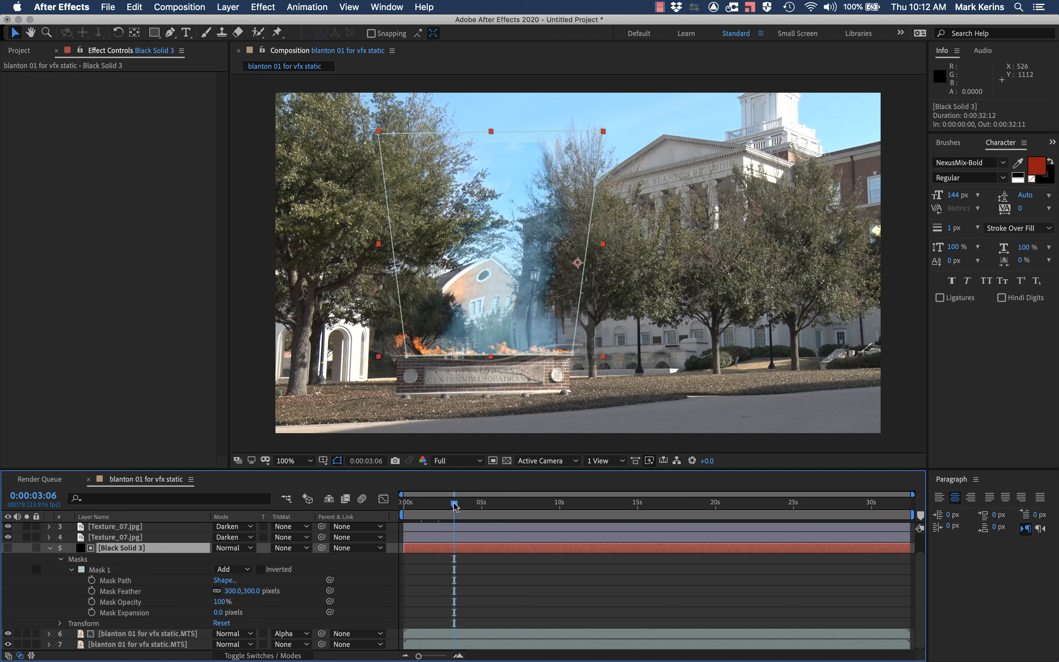
Step: At 0:00:02:21, raise both lower corners of the black solid's first mask well above the sign, into the upper smoke
{"action": "mouse_move", "coordinate": [456, 508]}
{"action": "left_mouse_down"}
{"action": "mouse_move", "coordinate": [405, 508]}
{"action": "mouse_move", "coordinate": [449, 508]}
{"action": "left_mouse_up"}
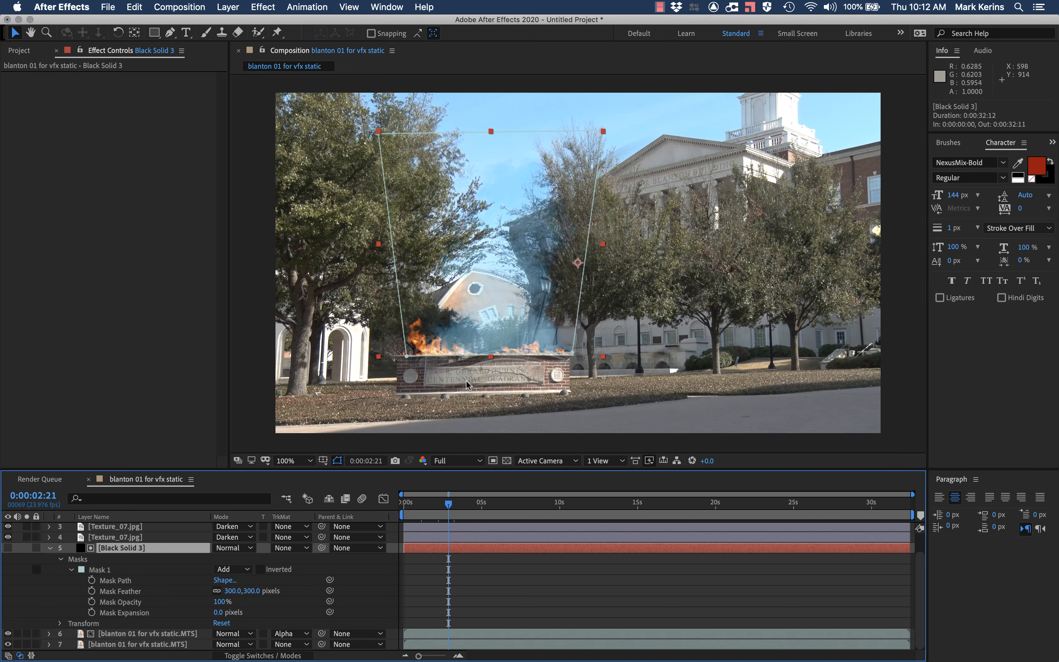
{"action": "left_click_drag", "start_coordinate": [407, 356], "coordinate": [402, 279]}
{"action": "left_click_drag", "start_coordinate": [573, 352], "coordinate": [565, 282]}
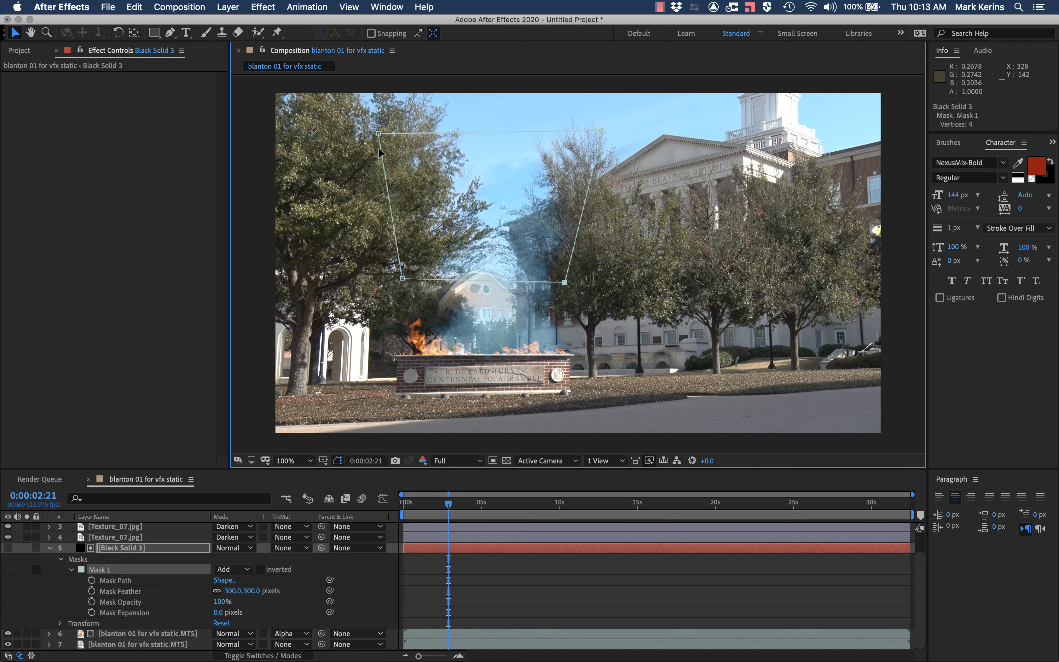
{"action": "left_click", "coordinate": [403, 276]}
{"action": "left_click_drag", "start_coordinate": [403, 278], "coordinate": [391, 232]}
{"action": "left_click_drag", "start_coordinate": [567, 283], "coordinate": [561, 226]}
Step: Draw a second four-point mask on the black solid across the middle smoke, overlapping the first mask's lower edge, and feather it 150 pixels
{"action": "key", "text": "g"}
{"action": "left_click", "coordinate": [395, 217]}
{"action": "left_click", "coordinate": [395, 280]}
{"action": "left_click", "coordinate": [559, 280]}
{"action": "left_click", "coordinate": [562, 214]}
{"action": "left_click", "coordinate": [396, 218]}
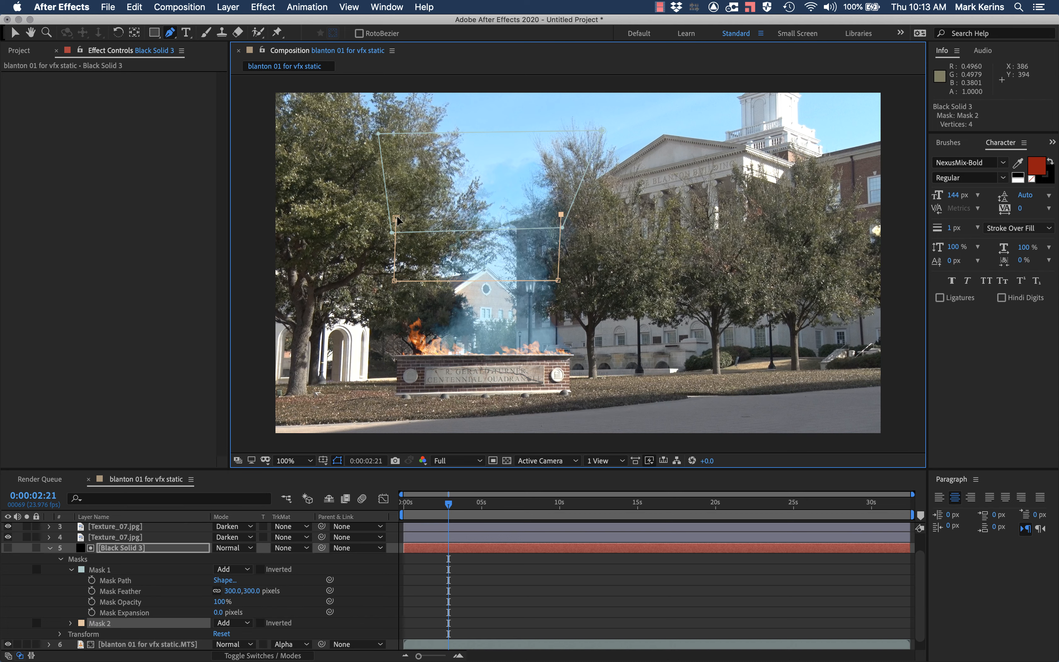
{"action": "left_click", "coordinate": [395, 217]}
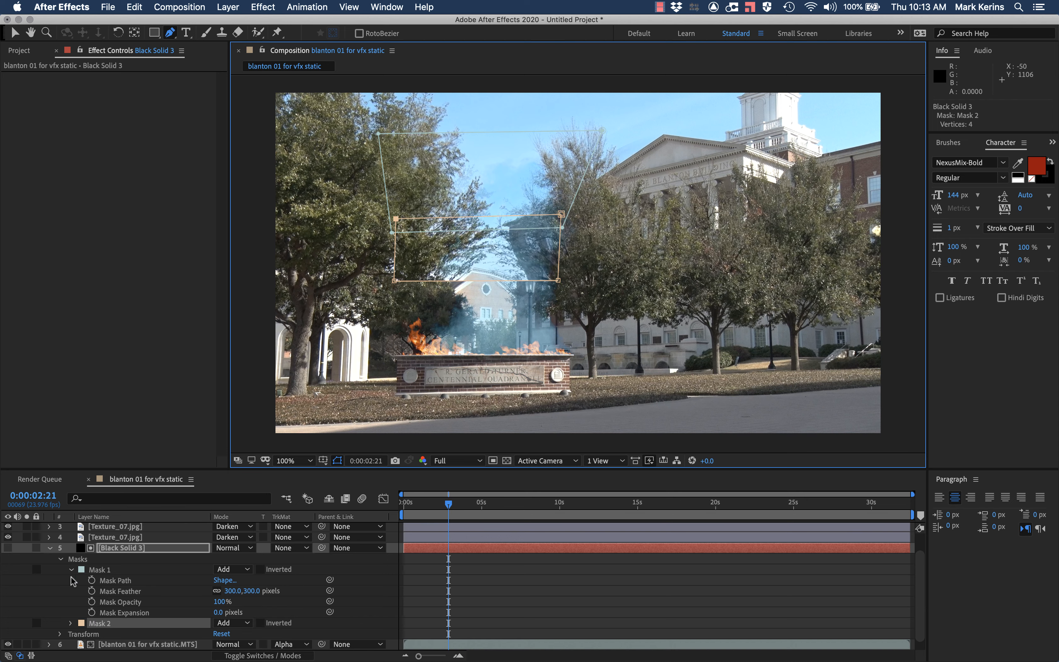
{"action": "left_click", "coordinate": [70, 623]}
{"action": "scroll", "coordinate": [132, 592], "scroll_direction": "down", "scroll_amount": 2}
Step: Draw a third closed four-point mask on the black solid as a low strip over the flames, just above the sign's top edge
{"action": "left_click", "coordinate": [397, 349]}
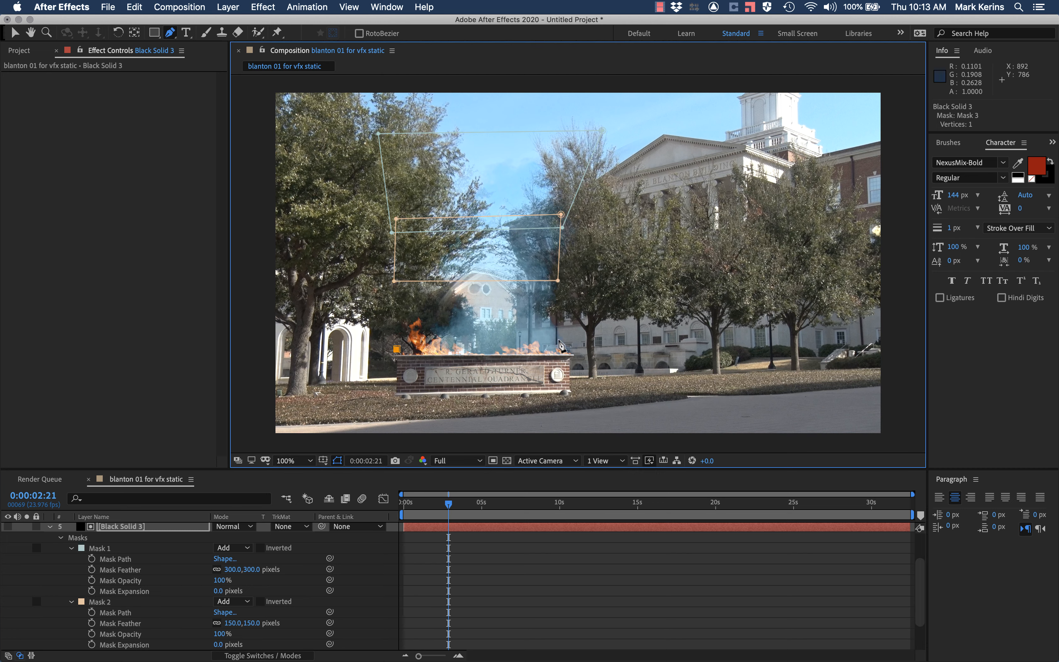
{"action": "left_click", "coordinate": [570, 345]}
{"action": "left_click", "coordinate": [573, 309]}
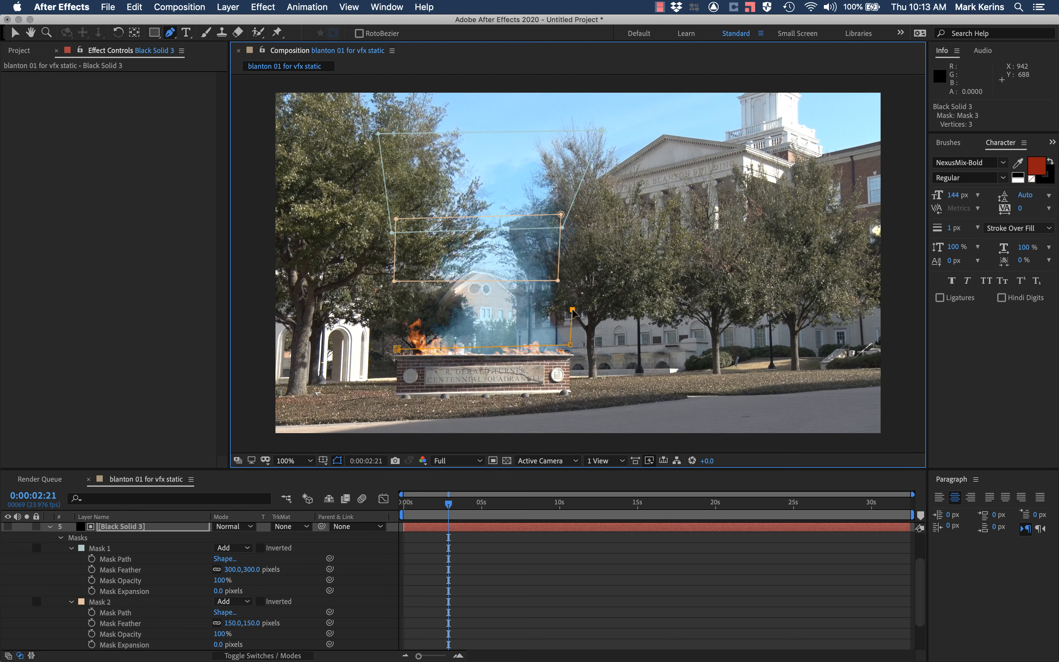
{"action": "left_click", "coordinate": [393, 316]}
{"action": "left_click", "coordinate": [396, 349]}
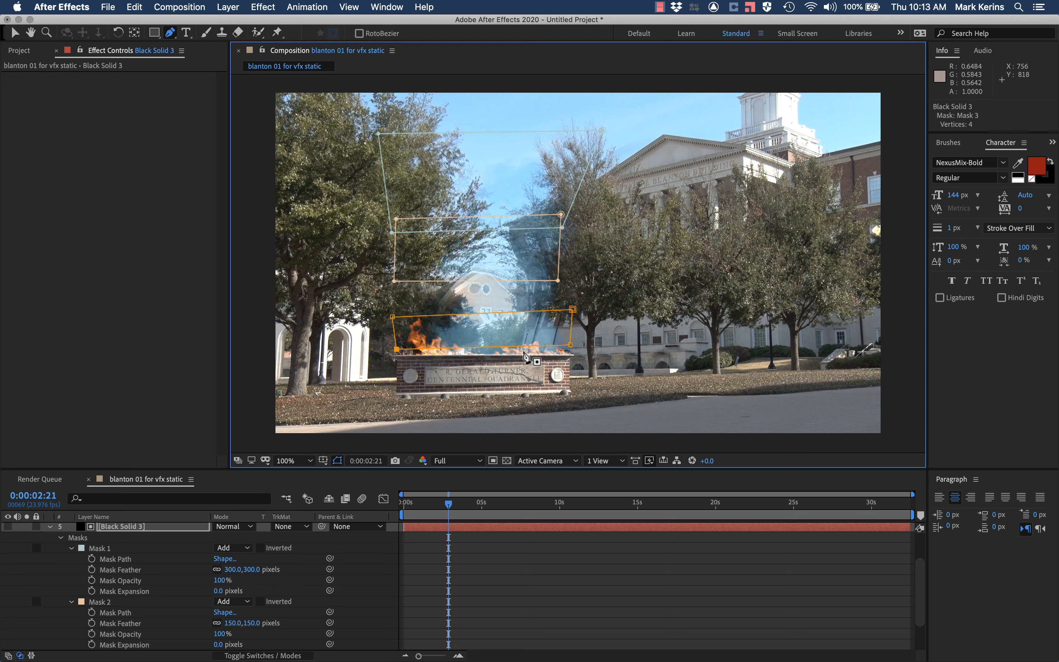
Step: Refine the third mask's corners to match the sign's width and lower its top edge closer to the flames
{"action": "left_click_drag", "start_coordinate": [568, 348], "coordinate": [571, 354]}
{"action": "key", "text": "z"}
{"action": "left_click", "coordinate": [540, 340]}
{"action": "key", "text": "v"}
{"action": "left_click_drag", "start_coordinate": [636, 285], "coordinate": [640, 281]}
{"action": "left_click_drag", "start_coordinate": [290, 282], "coordinate": [286, 282]}
{"action": "left_click_drag", "start_coordinate": [642, 202], "coordinate": [643, 214]}
{"action": "left_click_drag", "start_coordinate": [282, 218], "coordinate": [283, 234]}
{"action": "left_click_drag", "start_coordinate": [642, 214], "coordinate": [641, 237]}
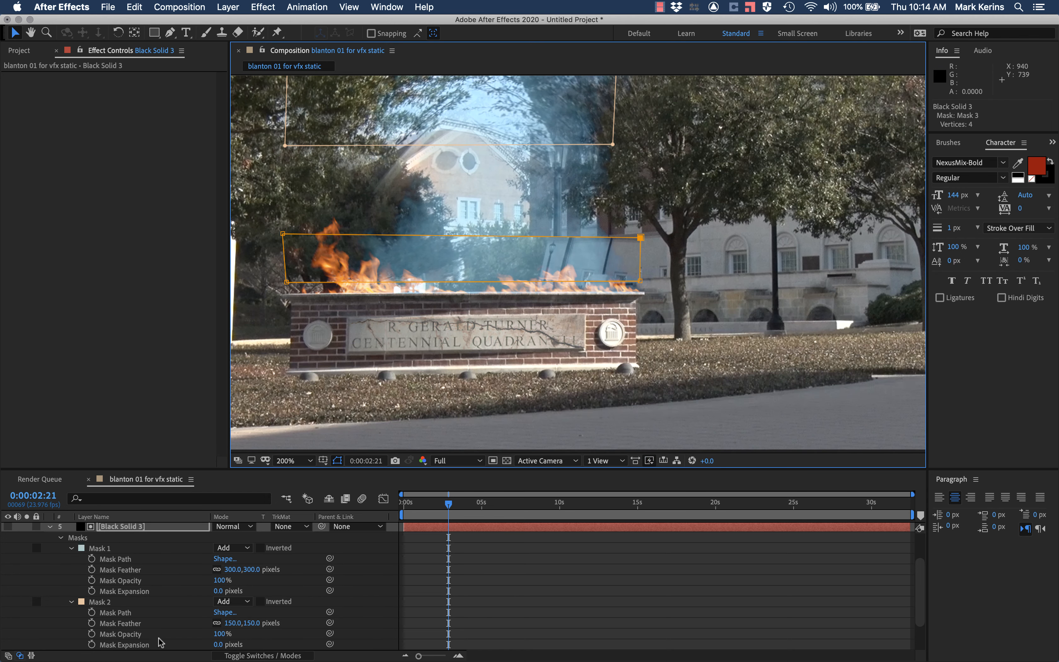
Step: Set the third mask's feather to 10 pixels
{"action": "scroll", "coordinate": [173, 623], "scroll_direction": "down", "scroll_amount": 2}
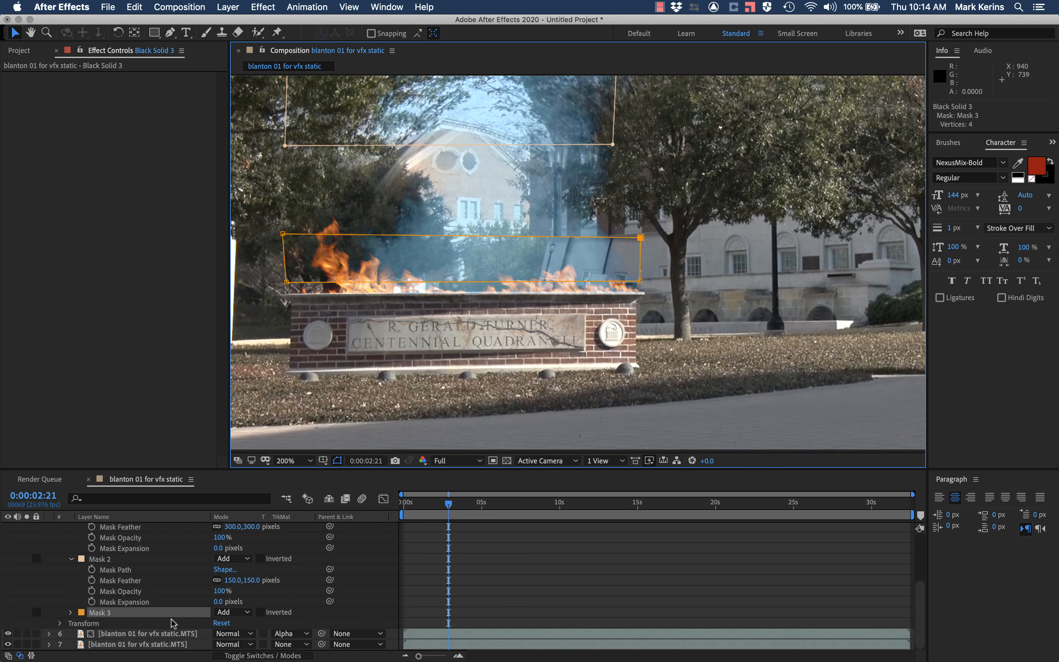
{"action": "left_click", "coordinate": [71, 613]}
{"action": "scroll", "coordinate": [131, 613], "scroll_direction": "down", "scroll_amount": 4}
{"action": "left_click", "coordinate": [229, 591]}
{"action": "type", "text": "10"}
{"action": "key", "text": "Return"}
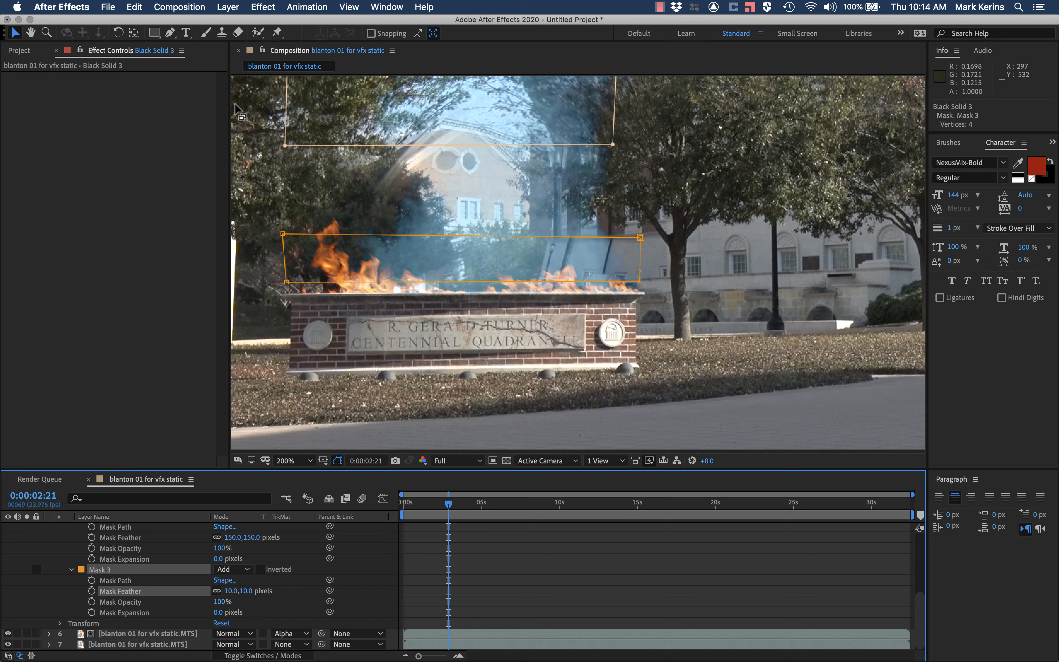
Step: Draw a fourth closed four-point mask on the black solid, bridging the gap between the second mask and the flame-level strip
{"action": "left_click", "coordinate": [170, 32]}
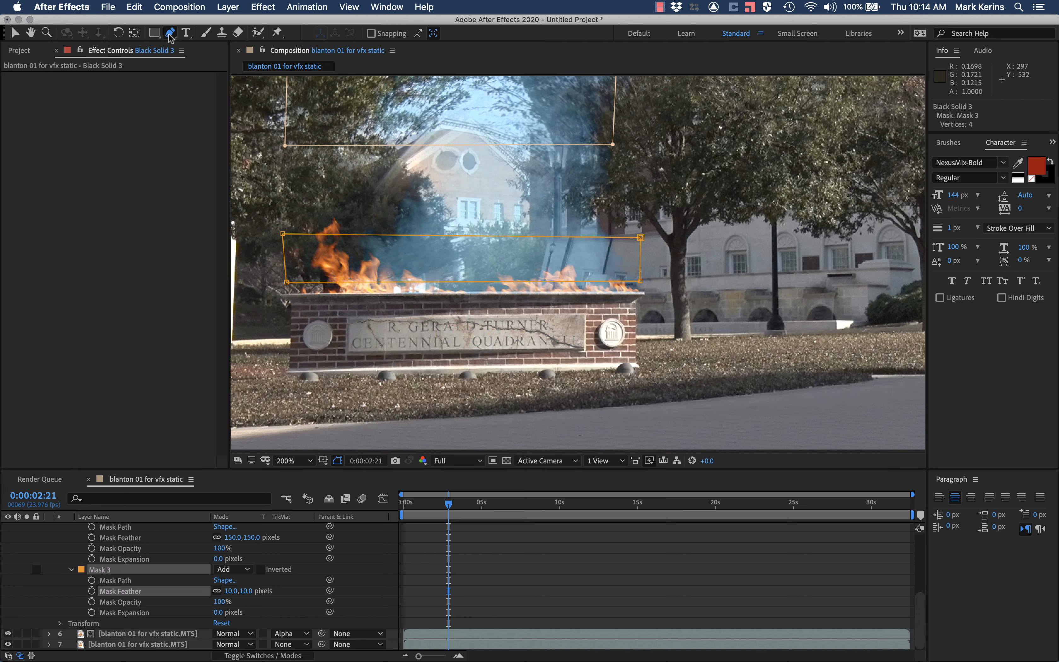
{"action": "left_click", "coordinate": [273, 127]}
{"action": "left_click", "coordinate": [280, 247]}
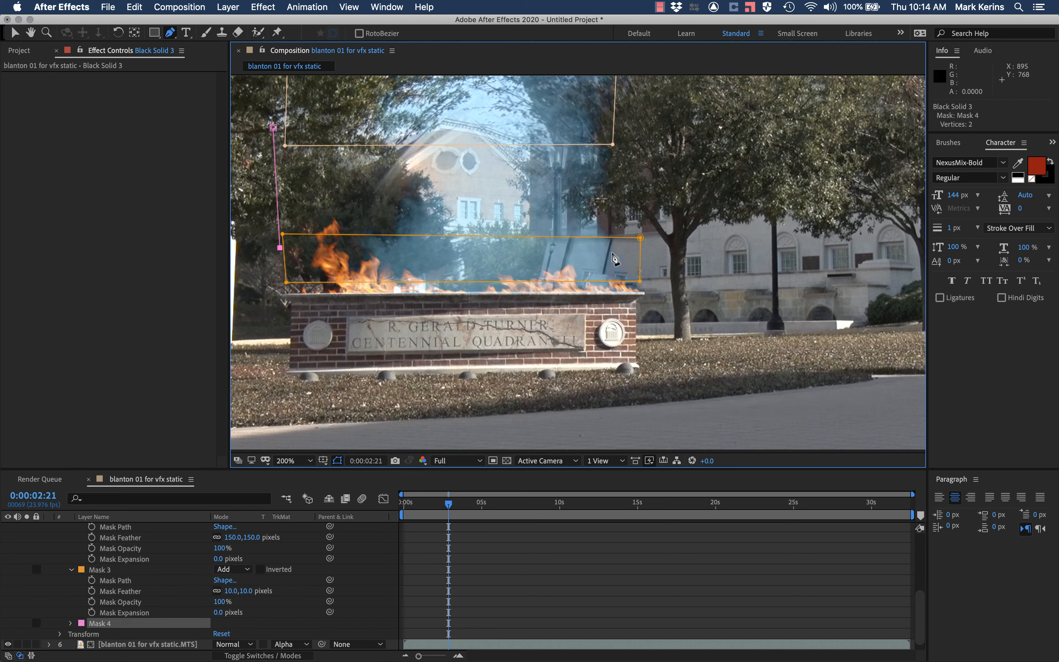
{"action": "left_click", "coordinate": [652, 247]}
{"action": "left_click", "coordinate": [649, 123]}
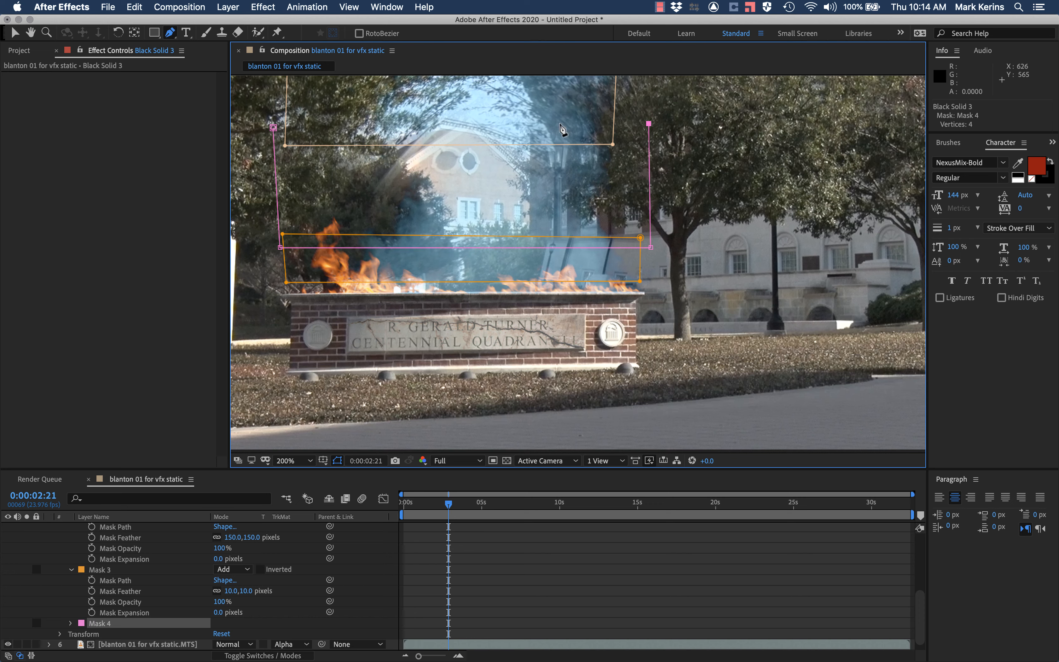
{"action": "left_click", "coordinate": [273, 128]}
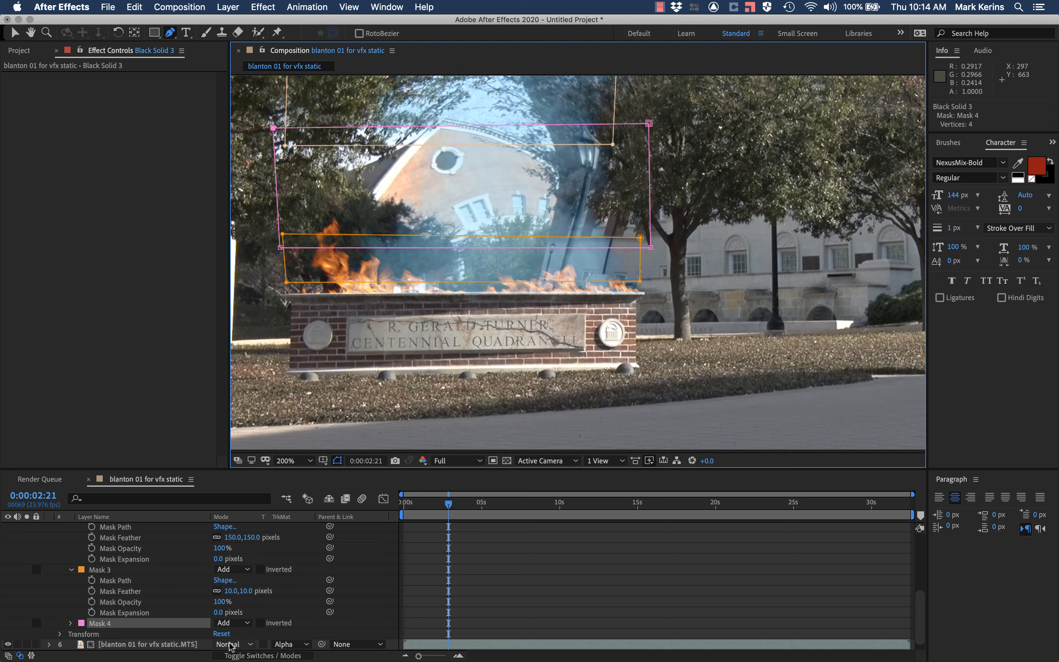
Step: Set the fourth mask's feather to 80 pixels on the black solid
{"action": "left_click", "coordinate": [71, 623]}
{"action": "left_click", "coordinate": [229, 591]}
{"action": "type", "text": "80"}
{"action": "key", "text": "Return"}
{"action": "scroll", "coordinate": [444, 208], "scroll_direction": "down", "scroll_amount": 1}
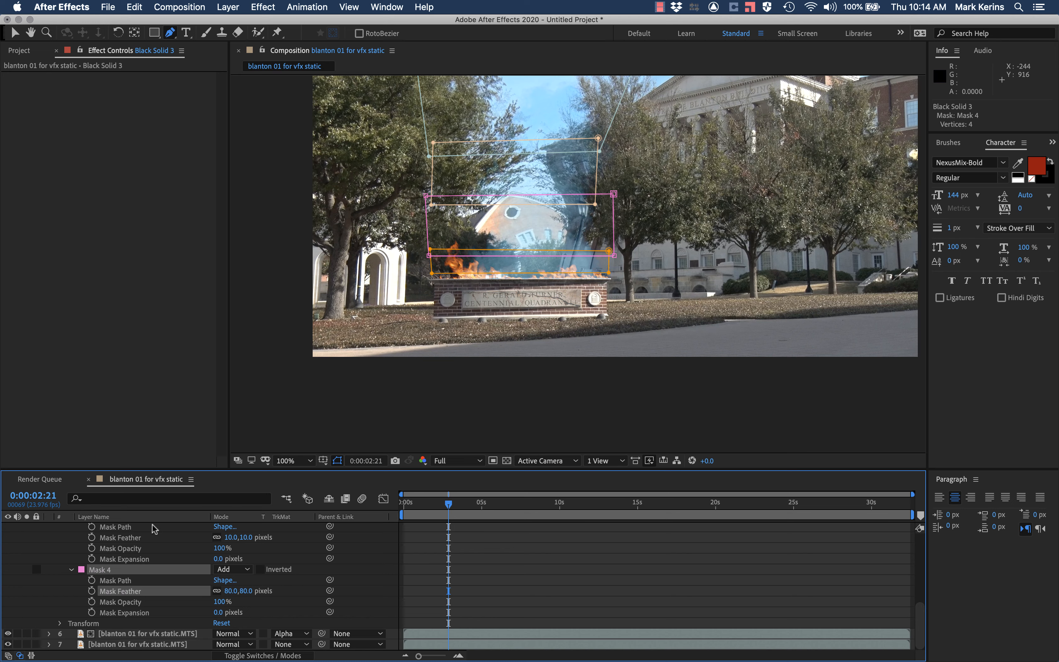
Step: Set Turbulent Displace to amount 21 and size 14 on the matted footage copy, and preview the distortion from the start
{"action": "left_click", "coordinate": [125, 634]}
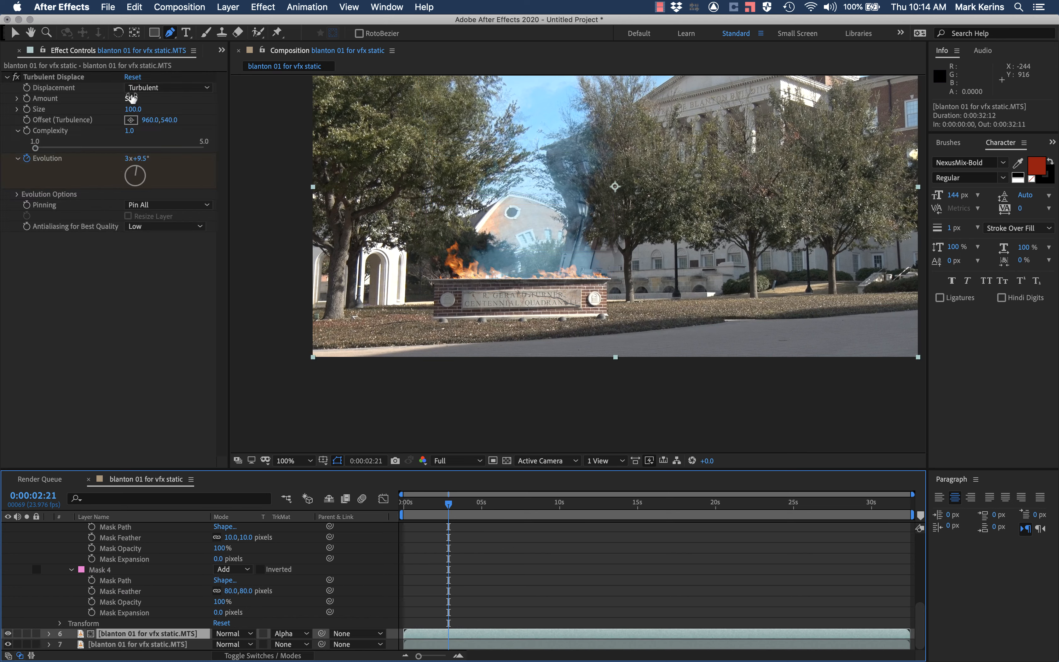
{"action": "left_click_drag", "start_coordinate": [134, 101], "coordinate": [80, 107]}
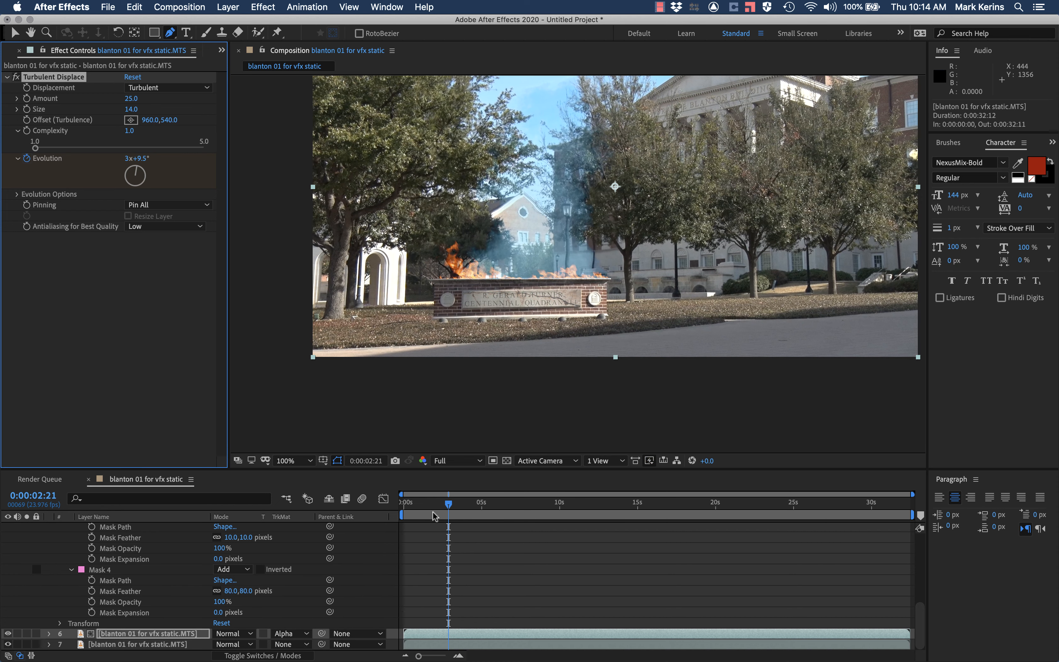
{"action": "left_click_drag", "start_coordinate": [432, 504], "coordinate": [475, 506]}
{"action": "left_click_drag", "start_coordinate": [132, 99], "coordinate": [130, 99]}
{"action": "mouse_move", "coordinate": [421, 505]}
{"action": "left_mouse_down"}
{"action": "mouse_move", "coordinate": [410, 504]}
{"action": "mouse_move", "coordinate": [476, 507]}
{"action": "mouse_move", "coordinate": [416, 506]}
{"action": "mouse_move", "coordinate": [403, 494]}
{"action": "left_mouse_up"}
{"action": "scroll", "coordinate": [490, 253], "scroll_direction": "up", "scroll_amount": 5}
{"action": "key", "text": "space"}
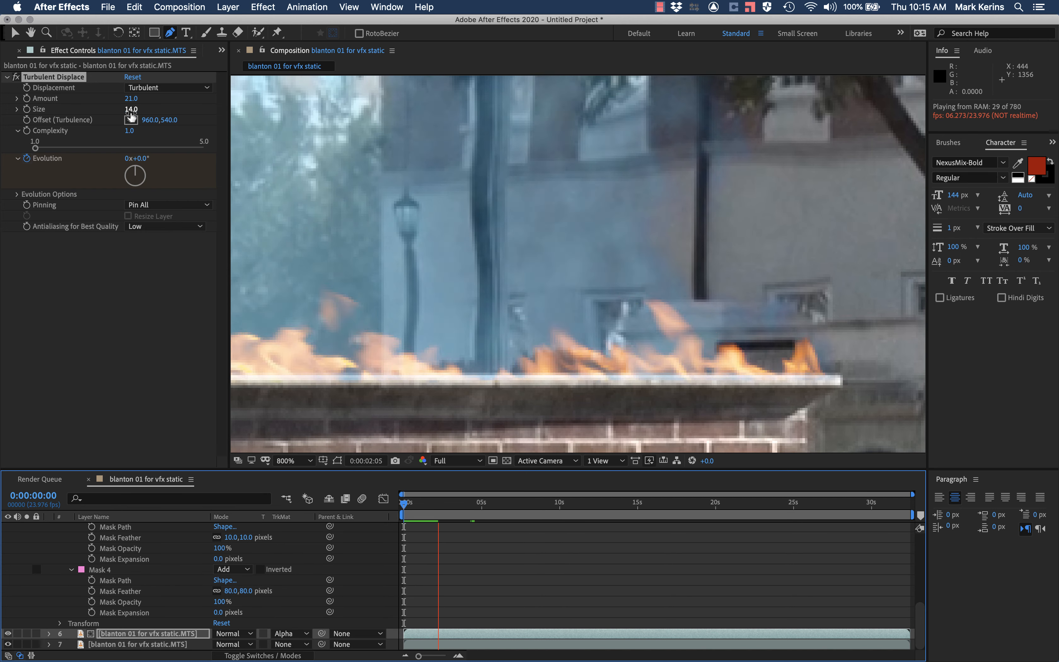
Step: Reduce the Turbulent Displace amount to 13 and size to 9 for a subtler heat shimmer
{"action": "left_click_drag", "start_coordinate": [131, 113], "coordinate": [130, 99]}
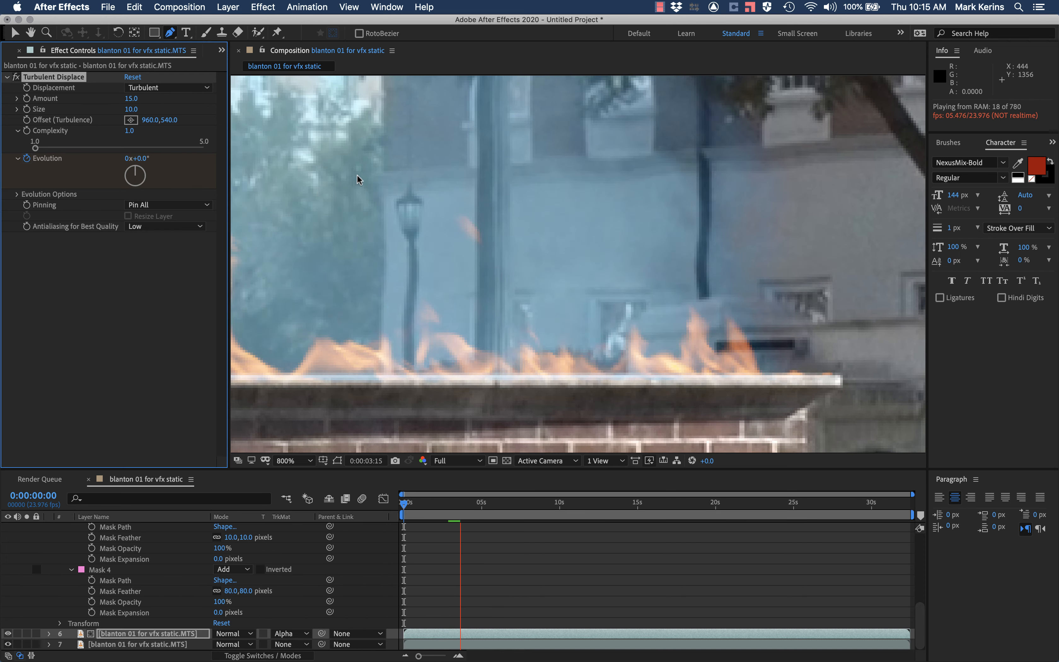
{"action": "scroll", "coordinate": [520, 151], "scroll_direction": "down", "scroll_amount": 4}
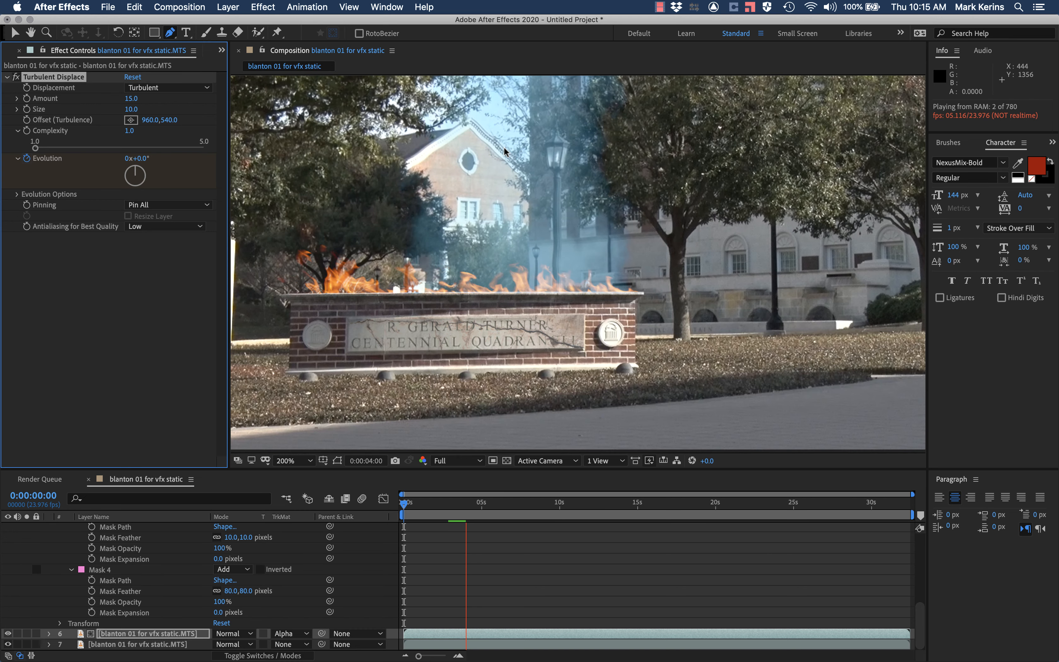
{"action": "left_click", "coordinate": [133, 99]}
{"action": "type", "text": "13"}
{"action": "key", "text": "Return"}
{"action": "left_click", "coordinate": [133, 110]}
{"action": "type", "text": "9"}
{"action": "key", "text": "Return"}
Step: Play the composition from the first frame to check the subtler heat distortion above the flames
{"action": "left_click", "coordinate": [431, 504]}
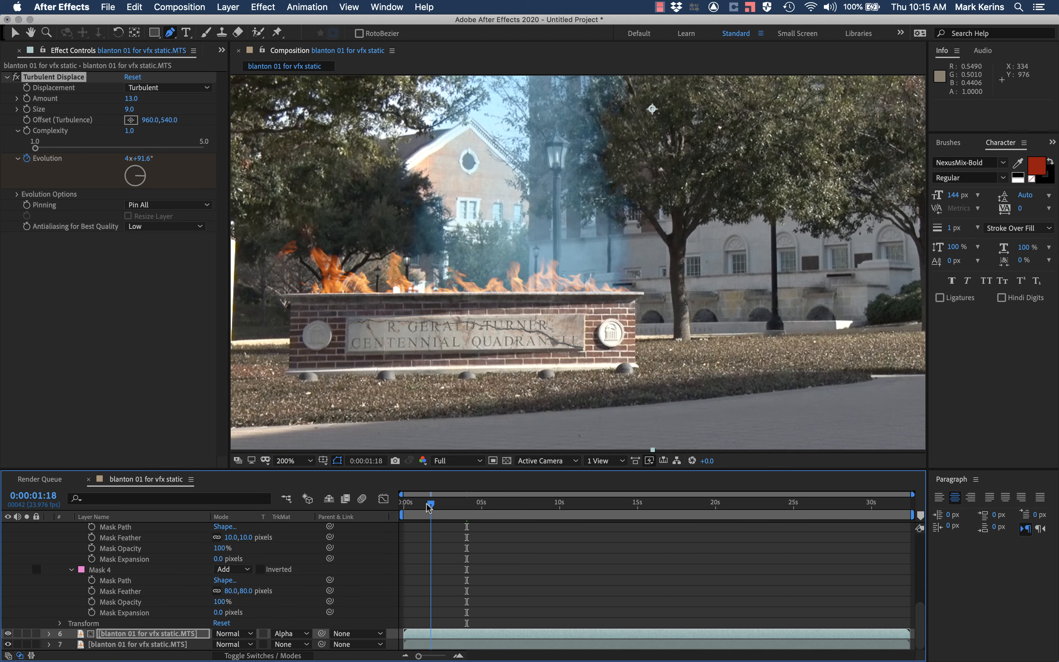
{"action": "left_click_drag", "start_coordinate": [428, 506], "coordinate": [408, 506]}
{"action": "key", "text": "space"}
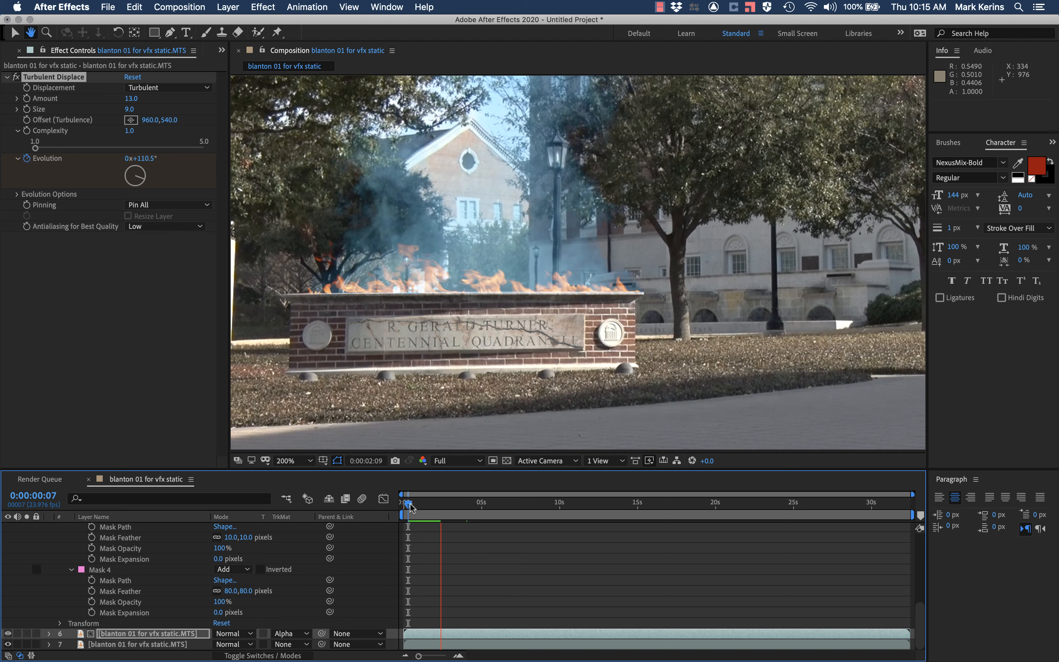
{"action": "left_click", "coordinate": [407, 505]}
{"action": "left_click_drag", "start_coordinate": [407, 506], "coordinate": [399, 504]}
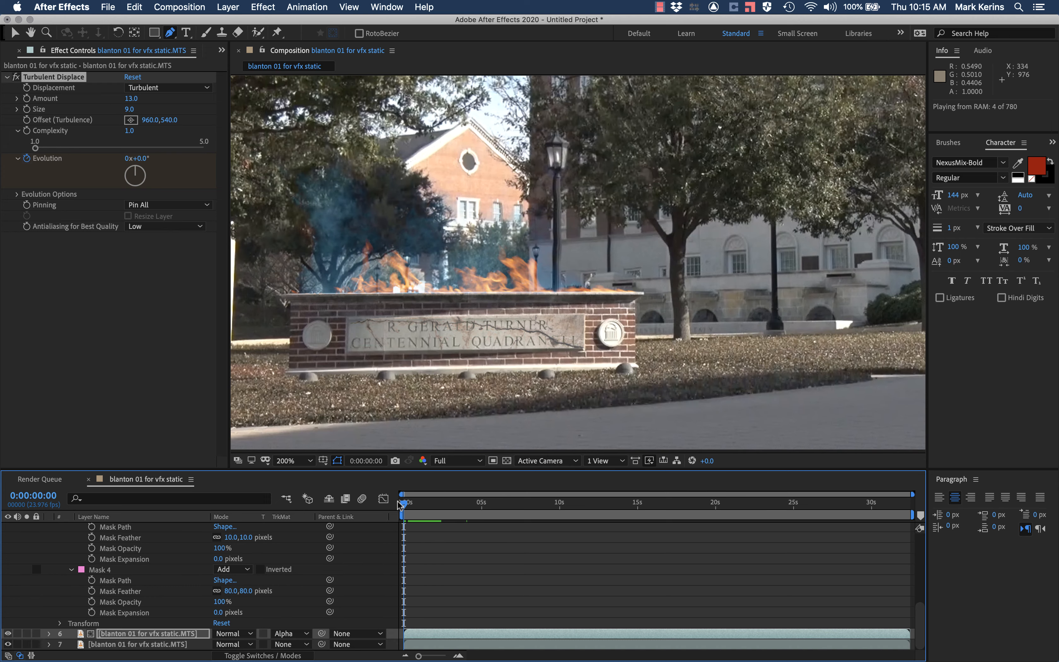
{"action": "key", "text": "space"}
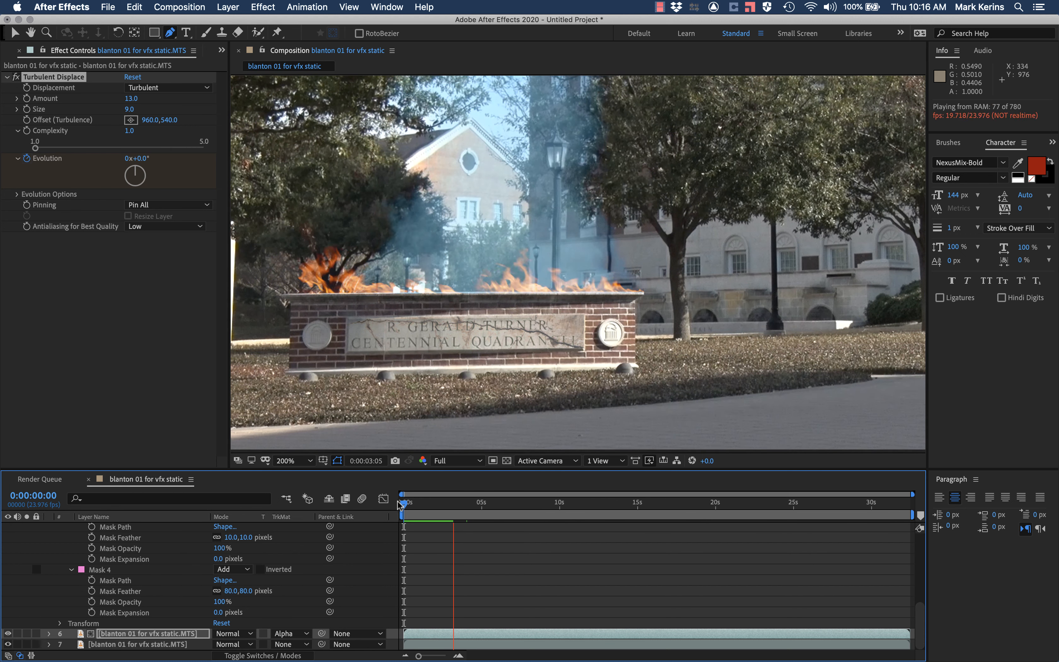
{"action": "key", "text": "space"}
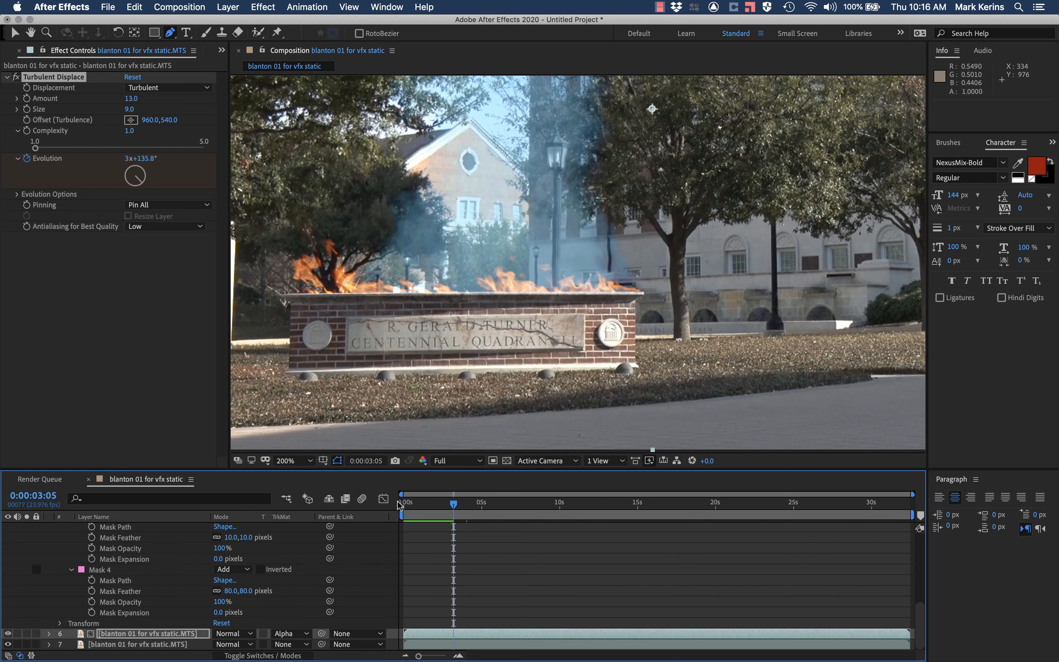
Step: Collapse the black solid's mask properties and review the track matte options of the displaced footage layer
{"action": "scroll", "coordinate": [253, 617], "scroll_direction": "up", "scroll_amount": 5}
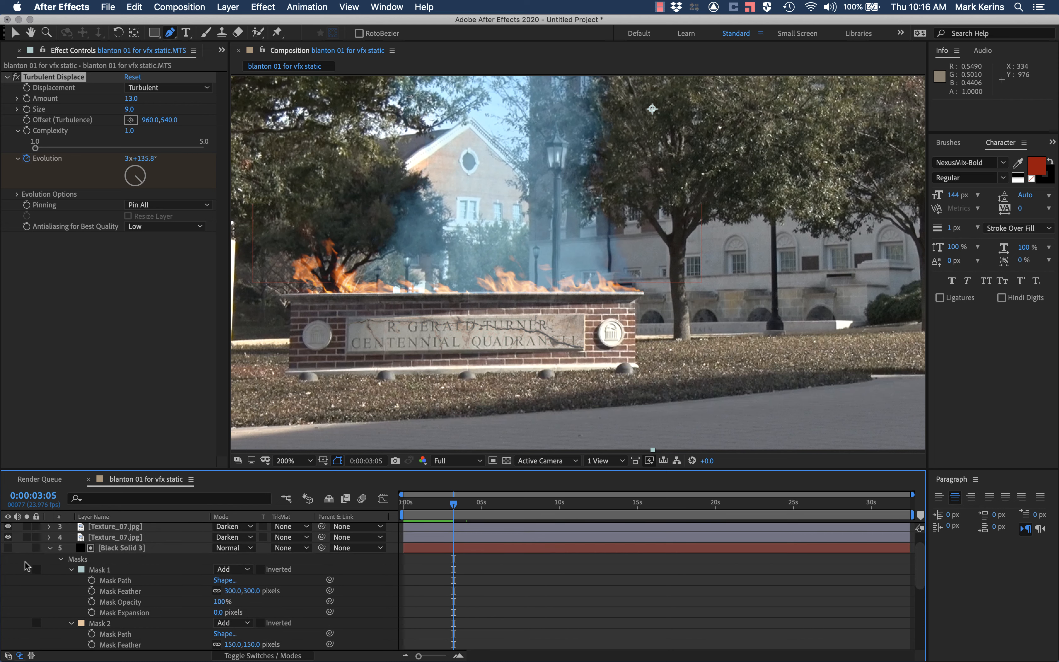
{"action": "left_click", "coordinate": [49, 548]}
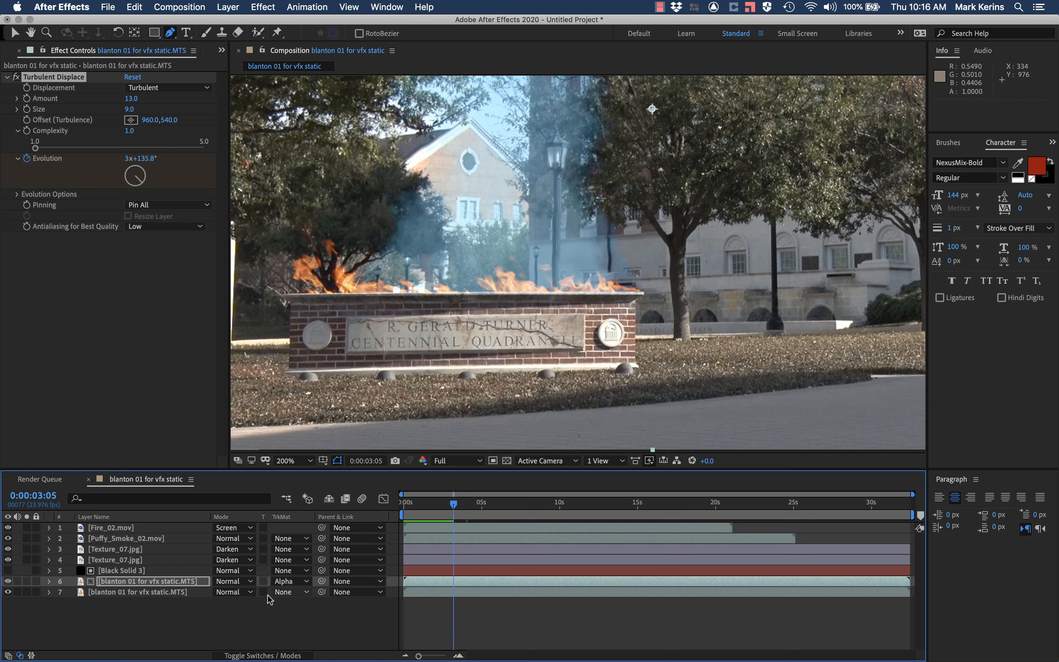
{"action": "left_click", "coordinate": [290, 581]}
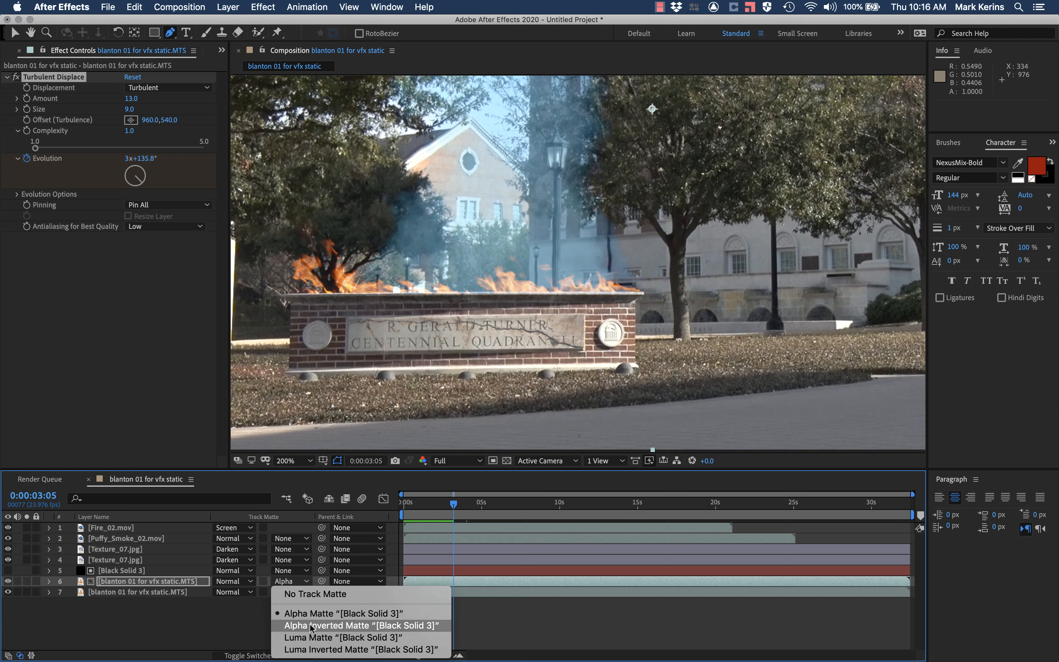
{"action": "left_click", "coordinate": [157, 629]}
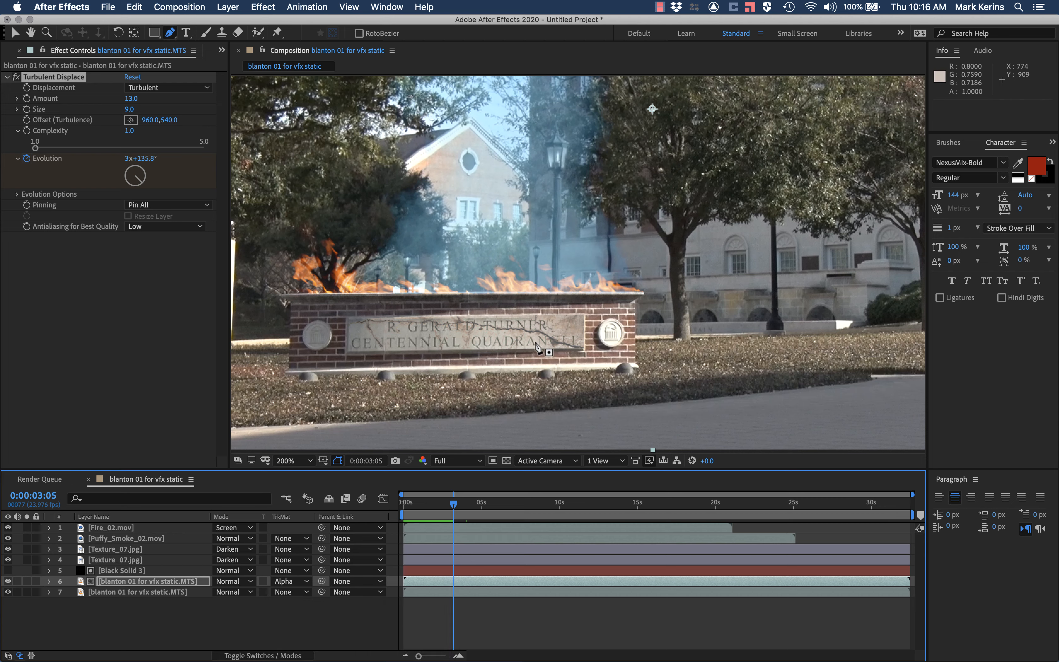
Step: Duplicate the Puffy_Smoke_02.mov layer and place the copy directly above the displaced footage layer, below the black solid
{"action": "key", "text": "comma"}
{"action": "left_click", "coordinate": [126, 539]}
{"action": "key", "text": "super+d"}
{"action": "left_click_drag", "start_coordinate": [126, 539], "coordinate": [126, 587]}
Step: Exaggerate the upper footage layer's Turbulent Displace with an amount of 94 and a size of 145
{"action": "left_click", "coordinate": [137, 592]}
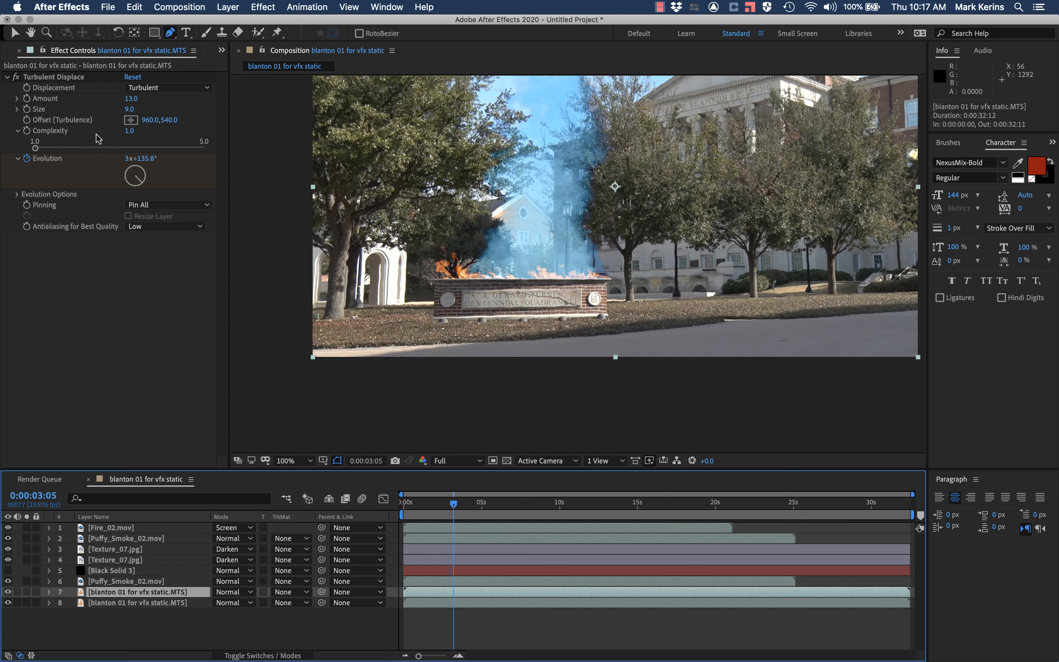
{"action": "left_click_drag", "start_coordinate": [130, 99], "coordinate": [214, 113]}
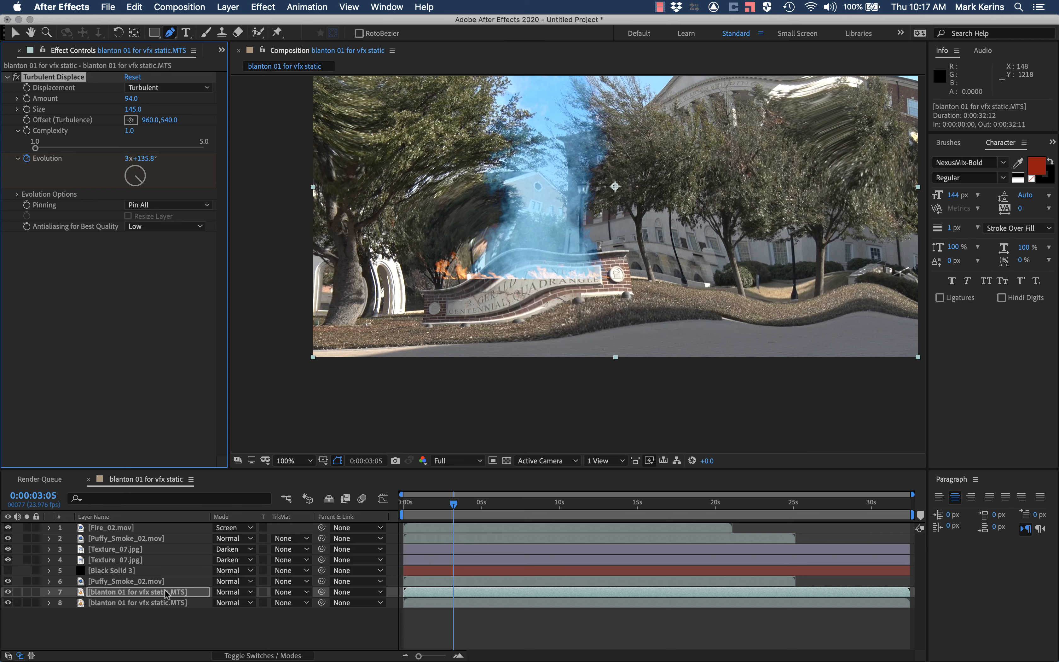
Step: Set the displaced footage layer's track matte to Alpha Matte using the duplicated Puffy_Smoke_02.mov layer
{"action": "left_click", "coordinate": [99, 582]}
{"action": "left_click", "coordinate": [102, 538]}
{"action": "left_click", "coordinate": [279, 592]}
{"action": "left_click", "coordinate": [116, 581]}
{"action": "left_click", "coordinate": [116, 581]}
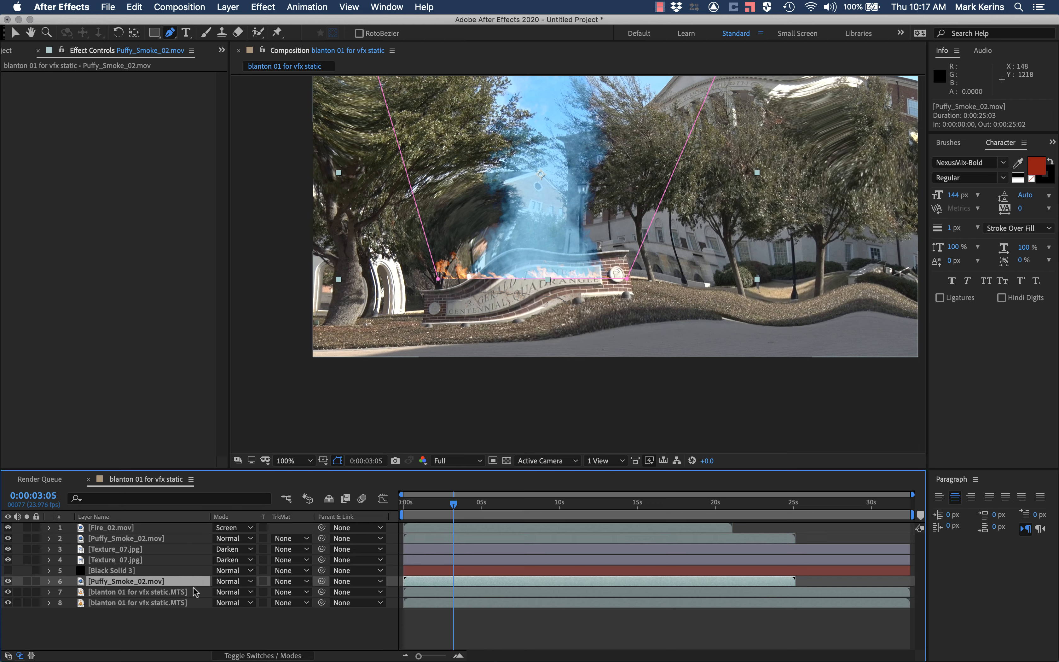
{"action": "left_click", "coordinate": [279, 593]}
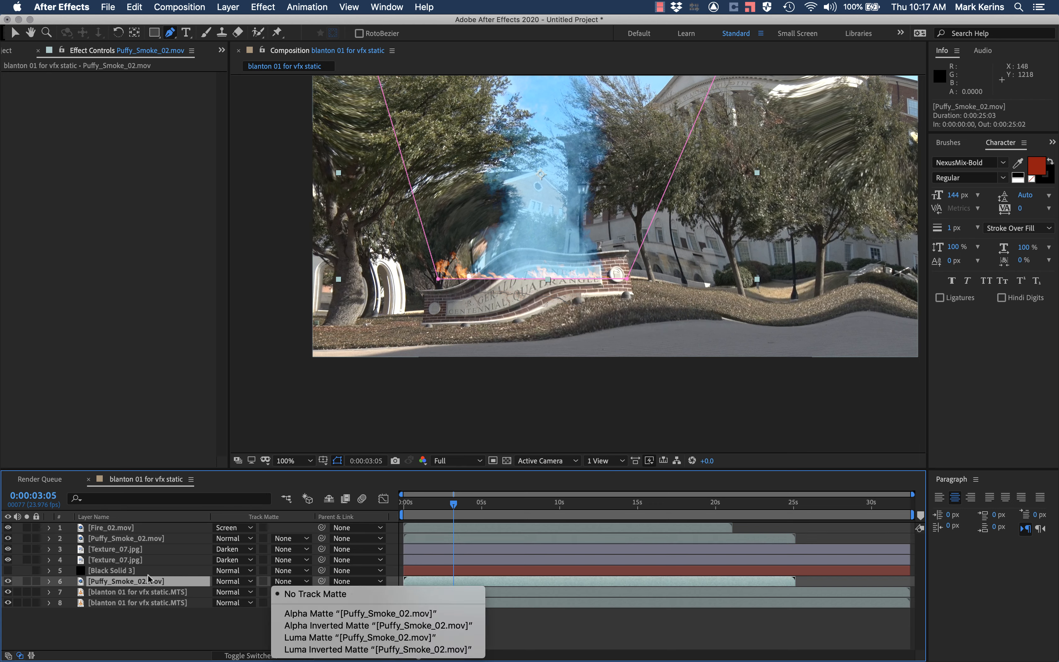
{"action": "left_click", "coordinate": [301, 613]}
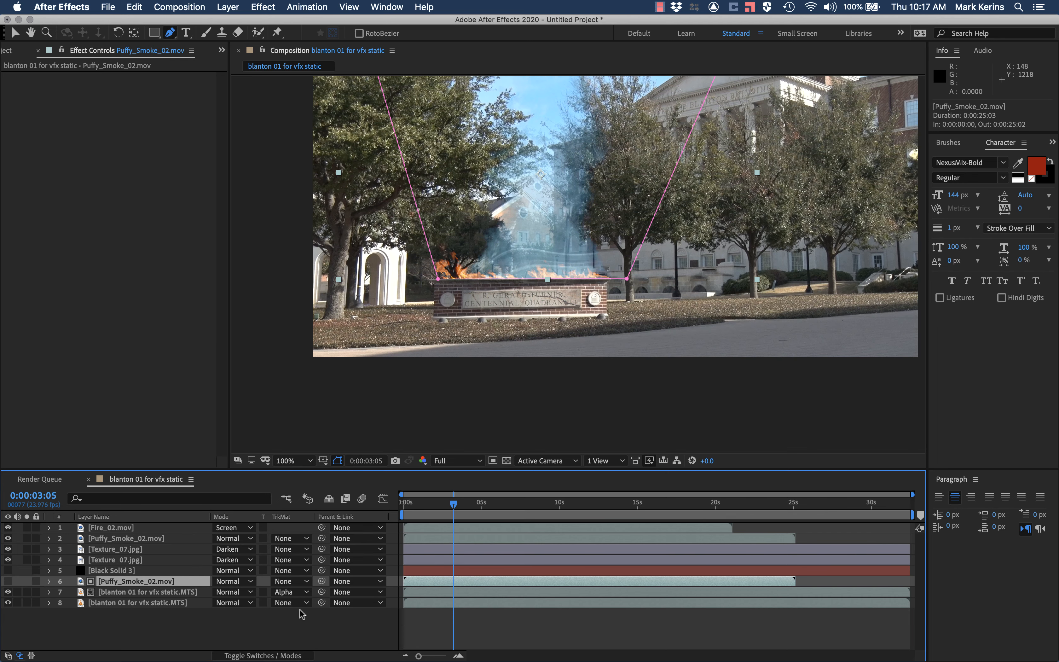
Step: Preview the smoke-matted distortion and compare it by toggling the visibility of the original and displaced footage layers
{"action": "key", "text": "space"}
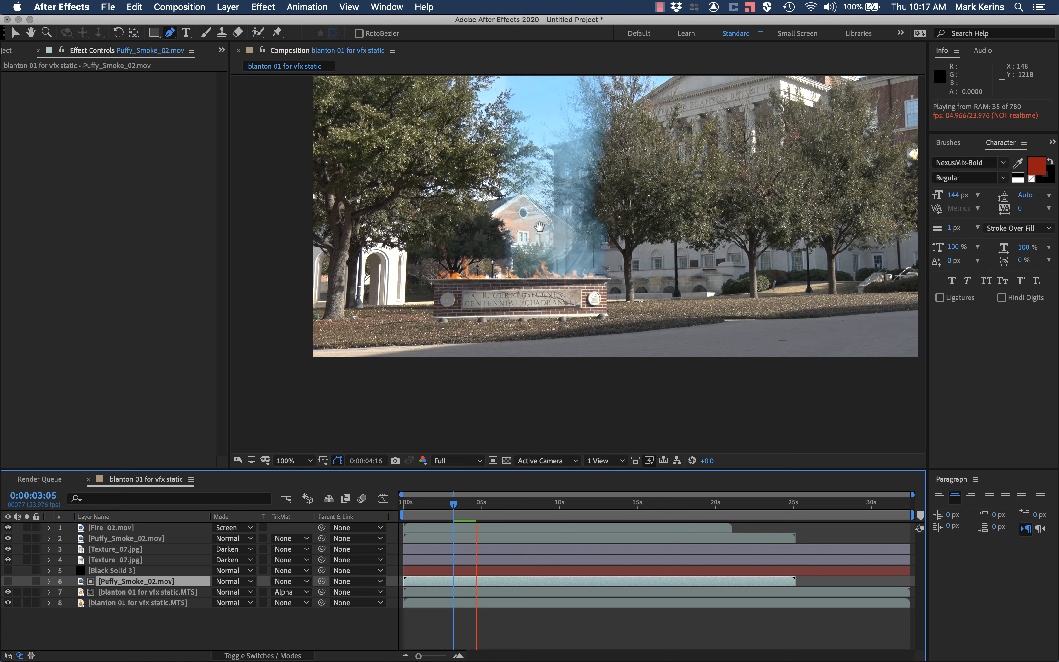
{"action": "key", "text": "space"}
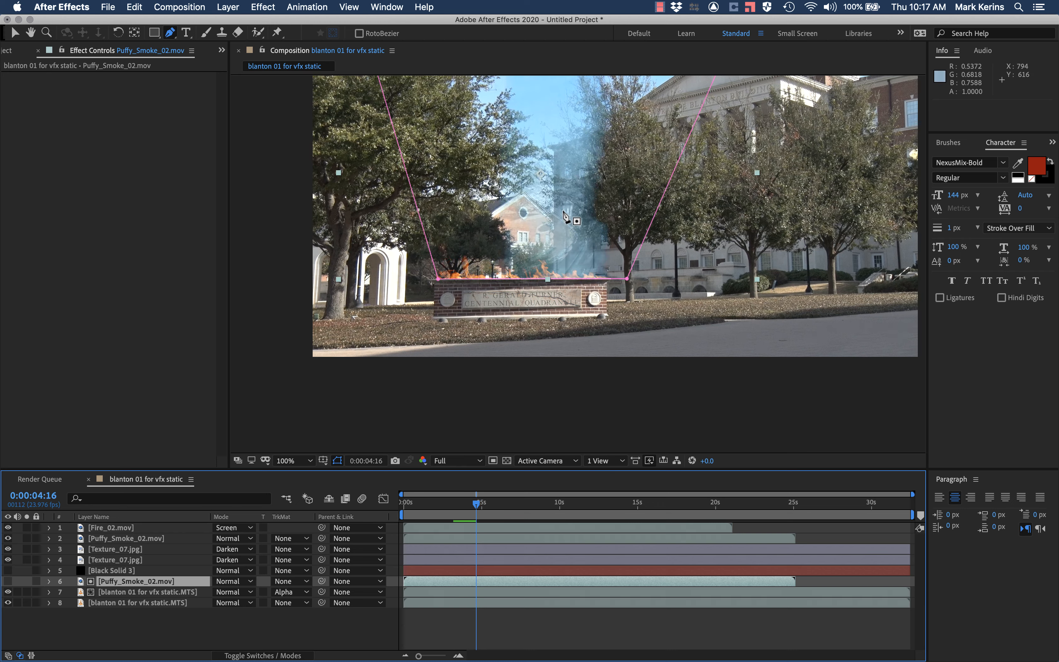
{"action": "key", "text": "period"}
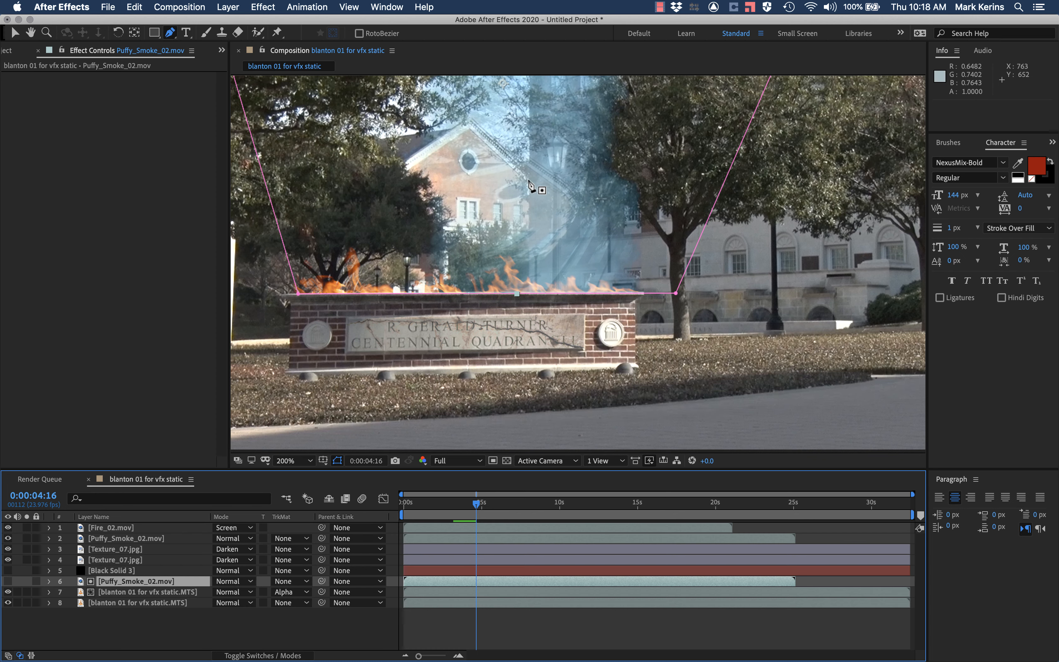
{"action": "left_click", "coordinate": [8, 603]}
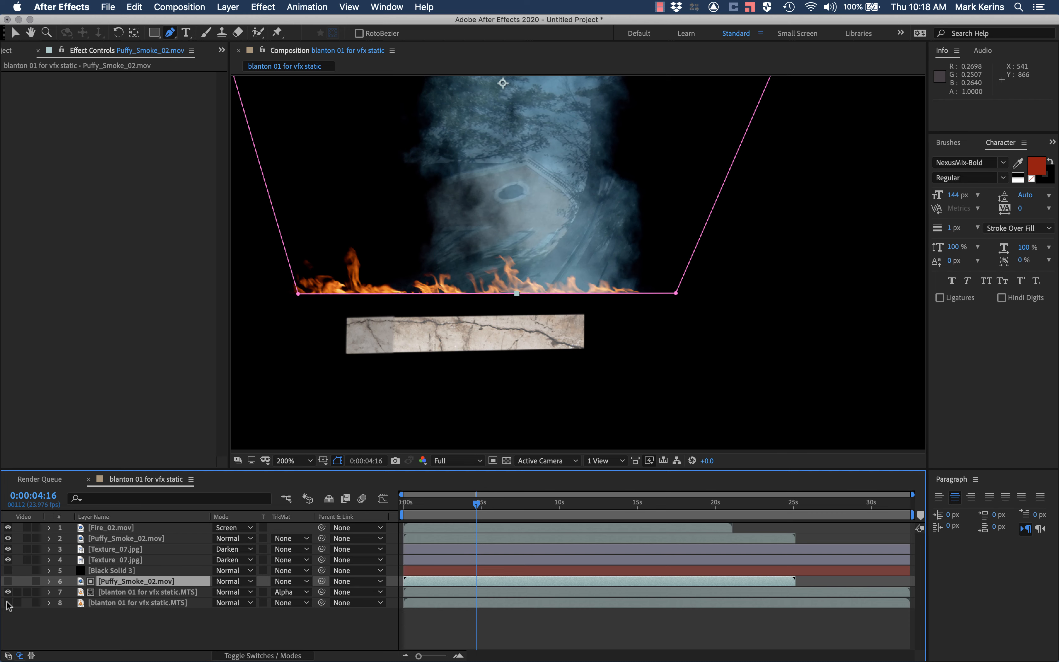
{"action": "left_click", "coordinate": [8, 603]}
{"action": "left_click", "coordinate": [8, 592]}
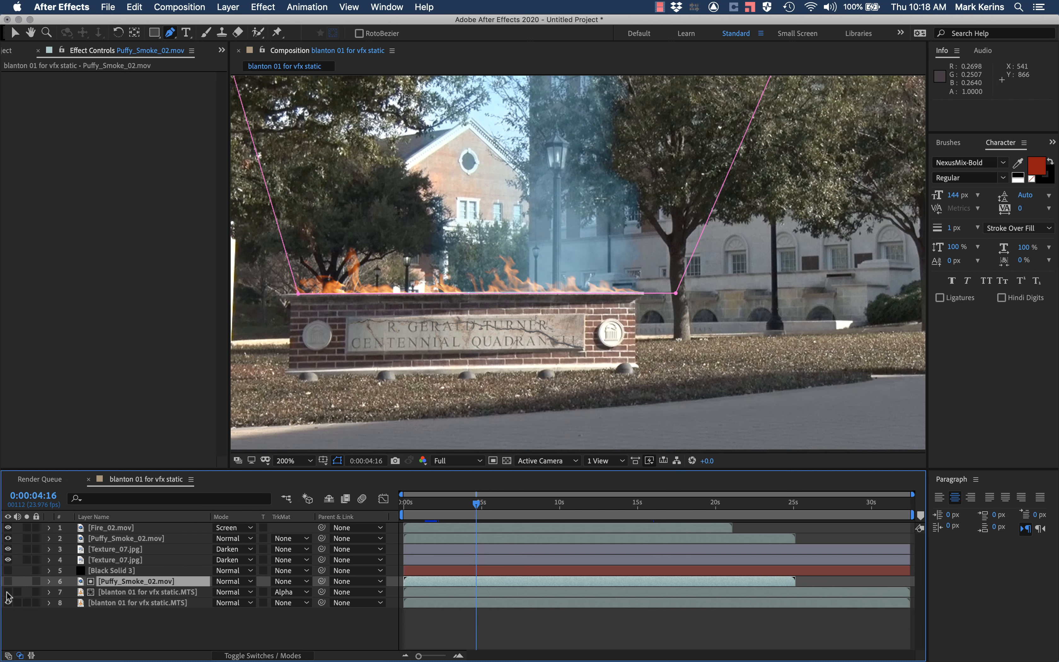
{"action": "left_click", "coordinate": [8, 593]}
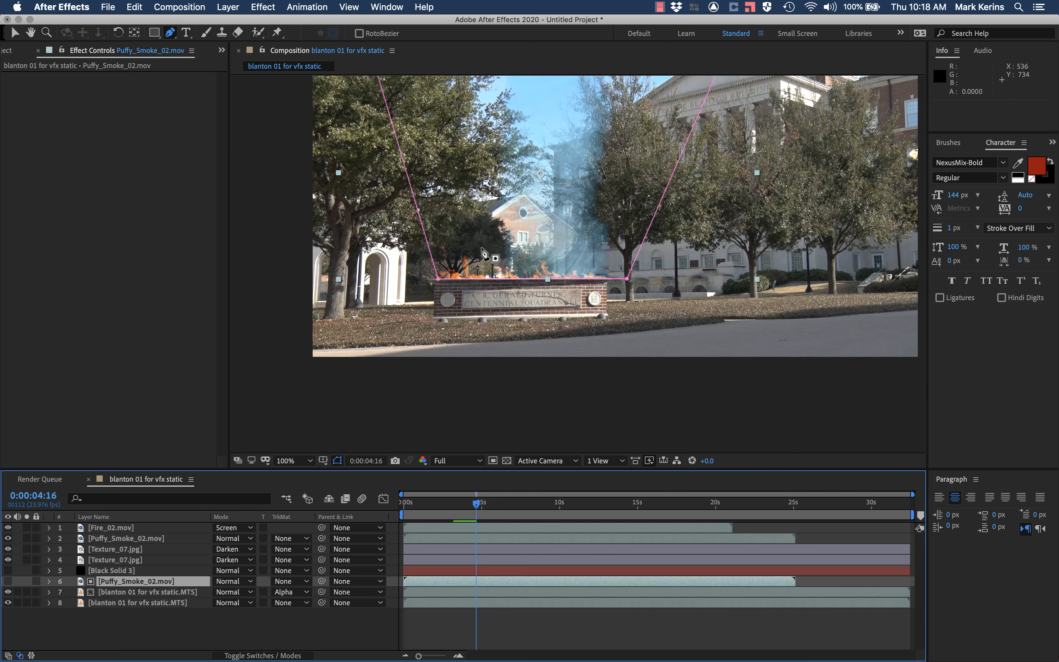
Step: Scrub the timeline between 0:00:01:16 and 0:00:02:14 to inspect the distortion inside the smoke
{"action": "scroll", "coordinate": [481, 252], "scroll_direction": "down", "scroll_amount": 1}
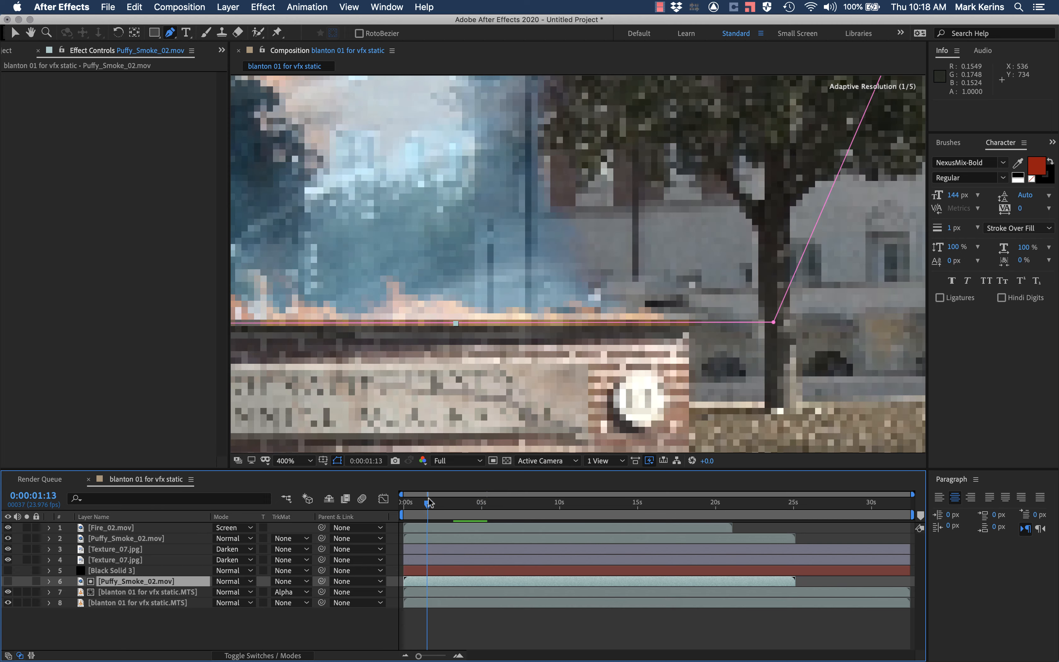
{"action": "left_click_drag", "start_coordinate": [428, 502], "coordinate": [429, 501]}
{"action": "key", "text": "comma"}
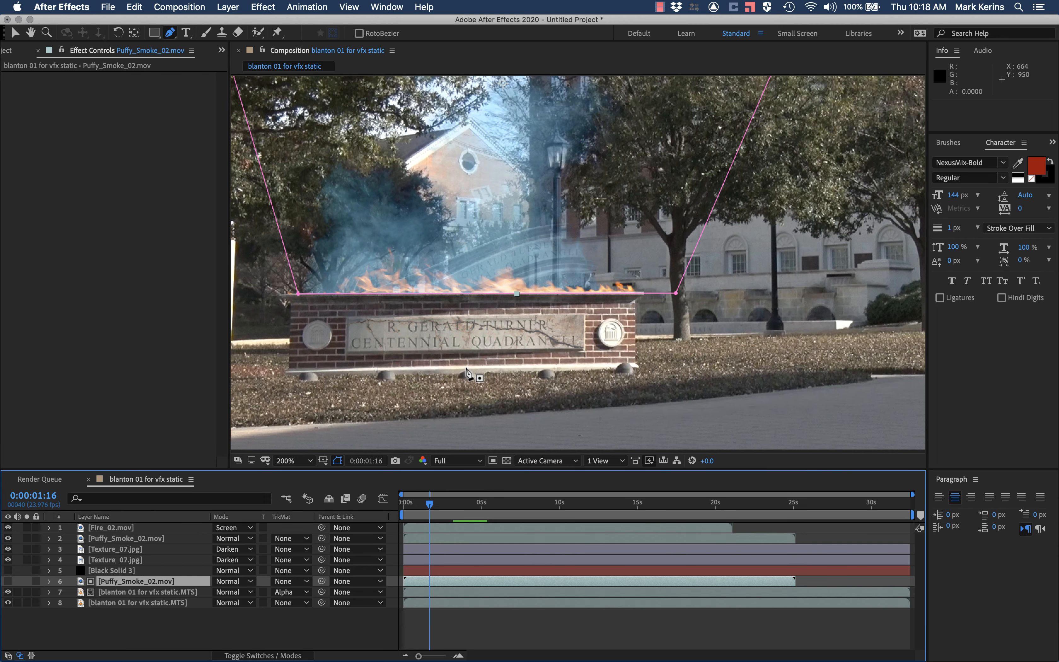
{"action": "mouse_move", "coordinate": [430, 501]}
{"action": "left_mouse_down"}
{"action": "mouse_move", "coordinate": [419, 502]}
{"action": "mouse_move", "coordinate": [444, 501]}
{"action": "left_mouse_up"}
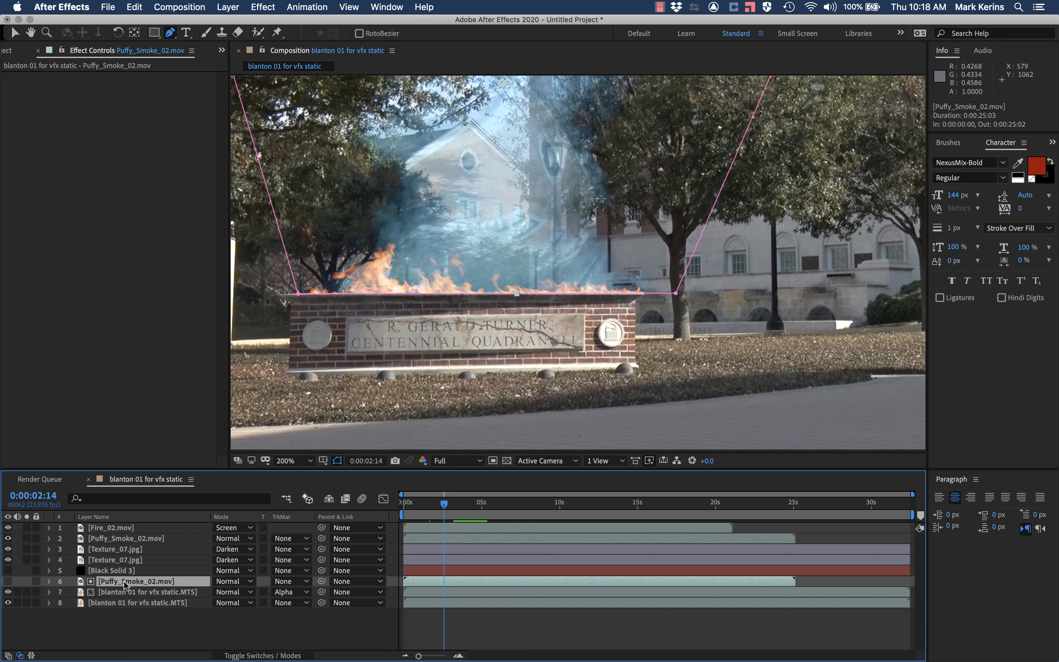
Step: Open the Puffy_Smoke_02.mov matte layer in its own viewer and apply the Curves effect to it
{"action": "double_click", "coordinate": [126, 585]}
{"action": "left_click", "coordinate": [423, 7]}
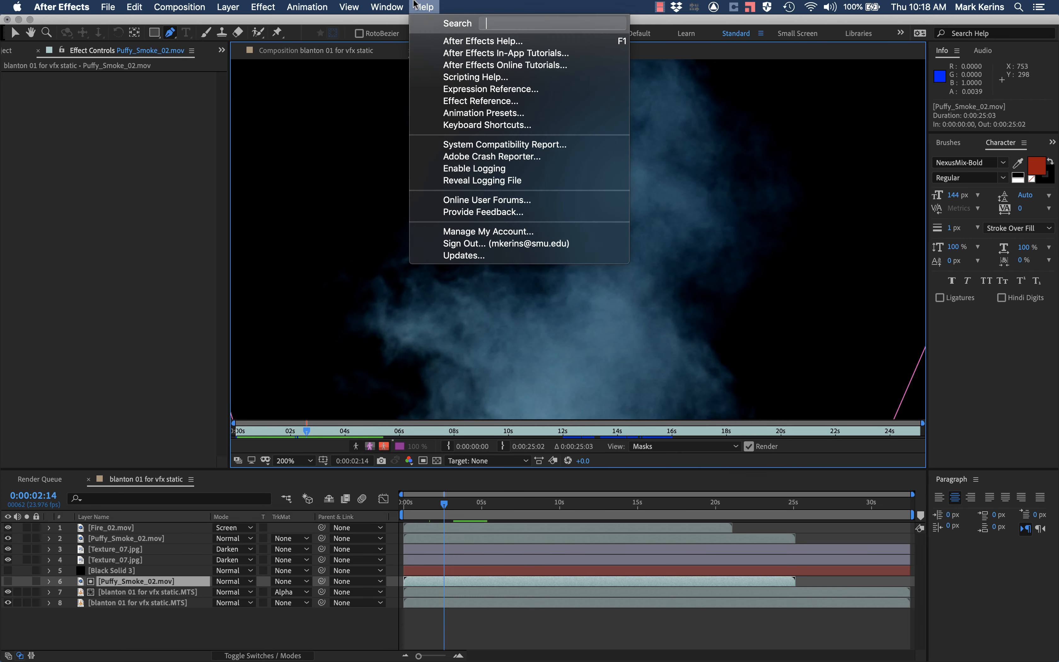
{"action": "mouse_move", "coordinate": [387, 7]}
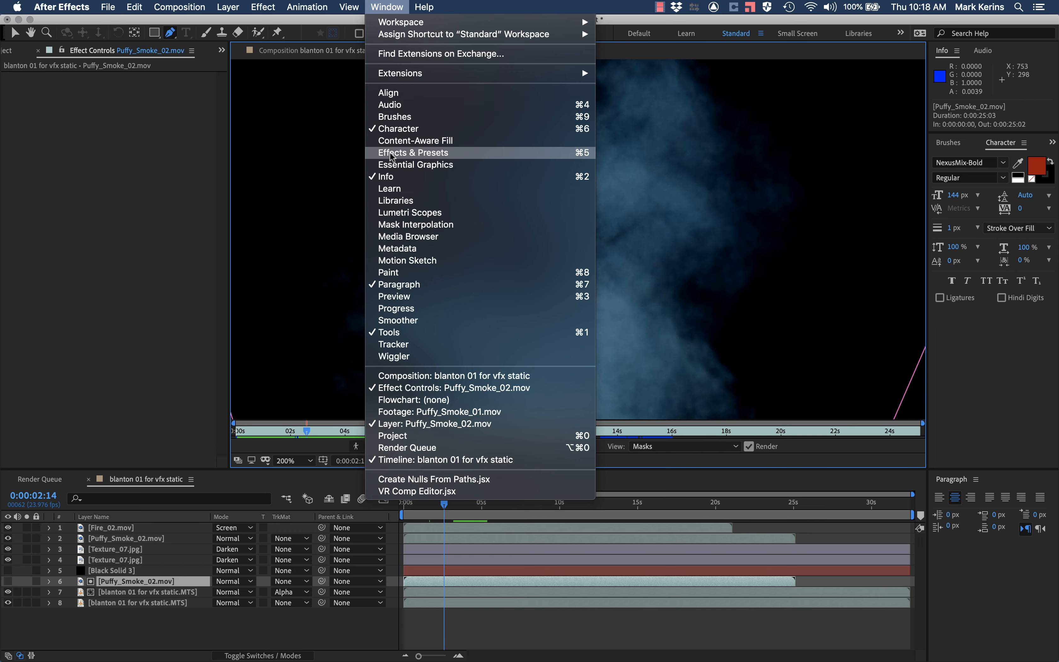
{"action": "left_click", "coordinate": [777, 143]}
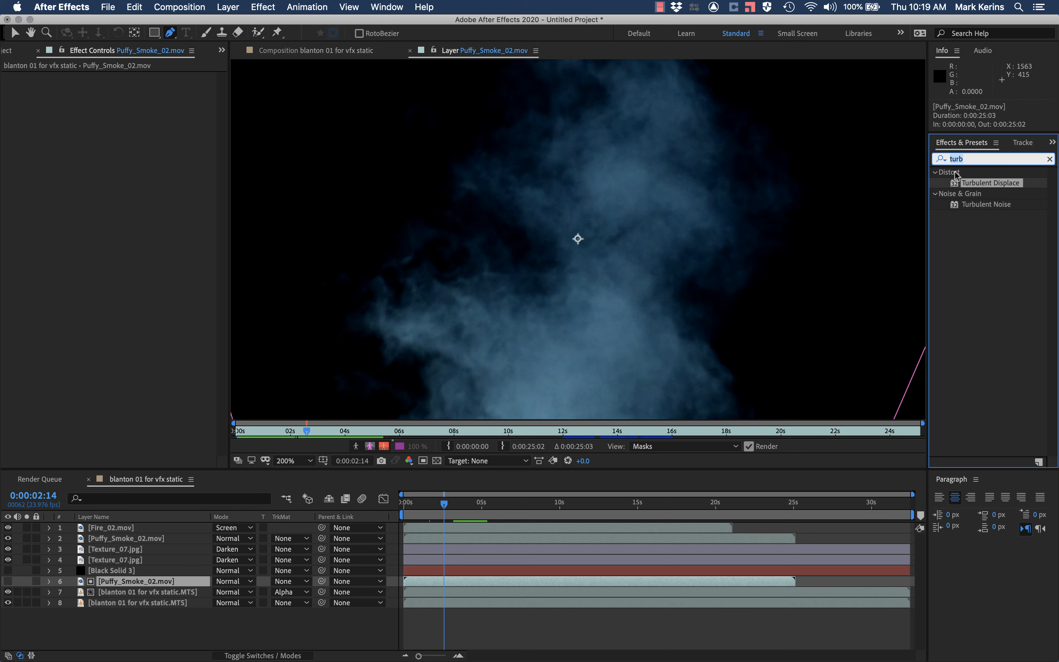
{"action": "type", "text": "curves"}
{"action": "key", "text": "Return"}
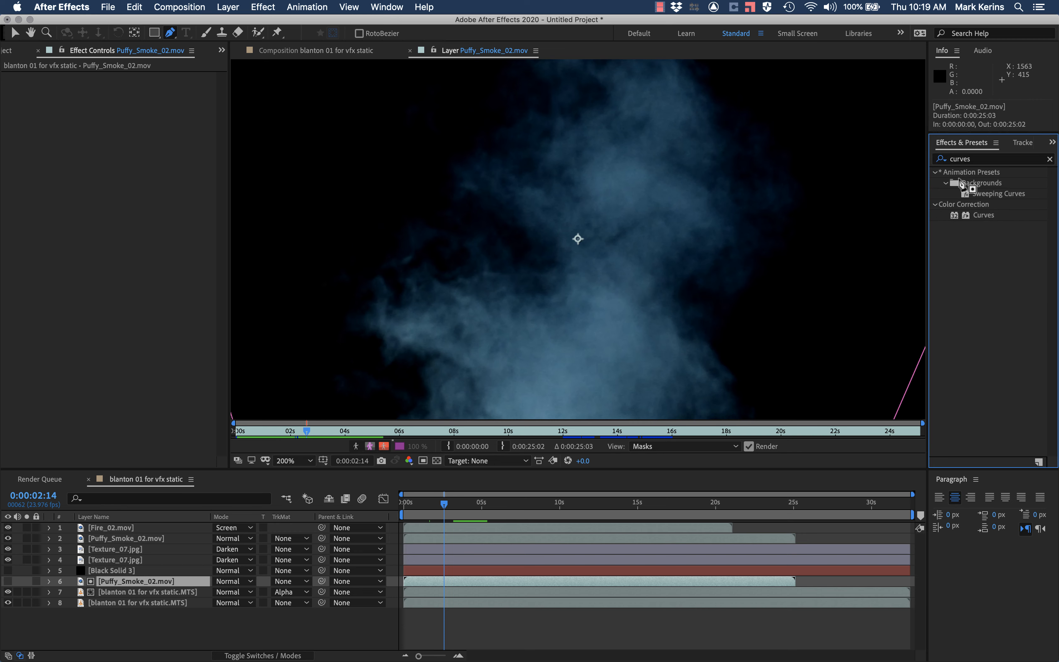
{"action": "double_click", "coordinate": [983, 215]}
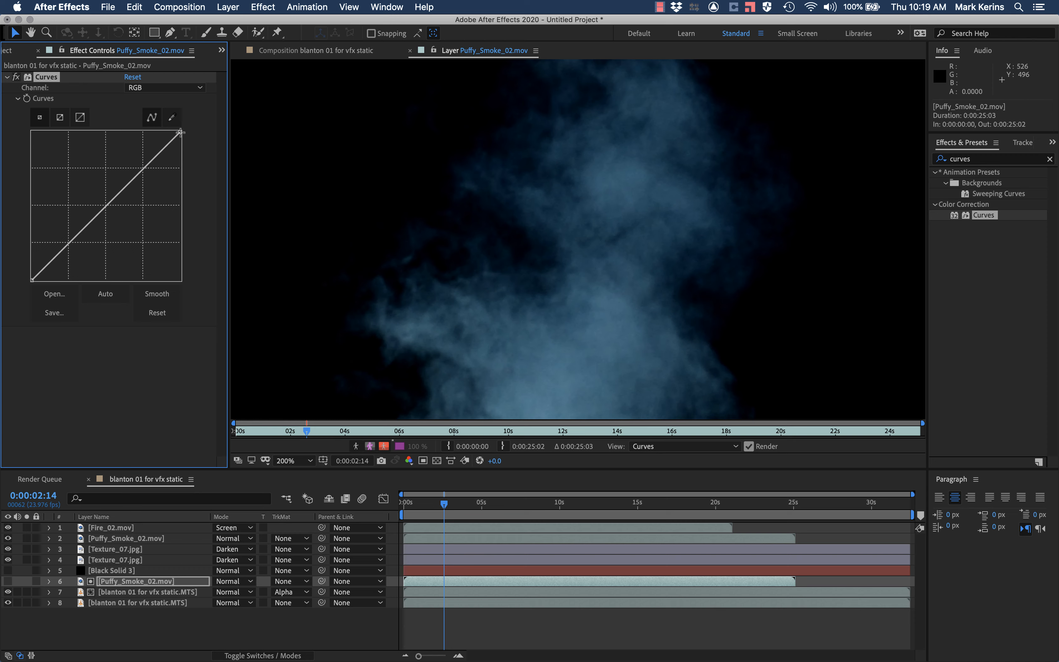
Step: Steepen the RGB curve by moving its black and white points inward for a high-contrast smoke matte, and return to the composition view
{"action": "left_click_drag", "start_coordinate": [180, 132], "coordinate": [83, 99]}
{"action": "left_click_drag", "start_coordinate": [32, 279], "coordinate": [83, 282]}
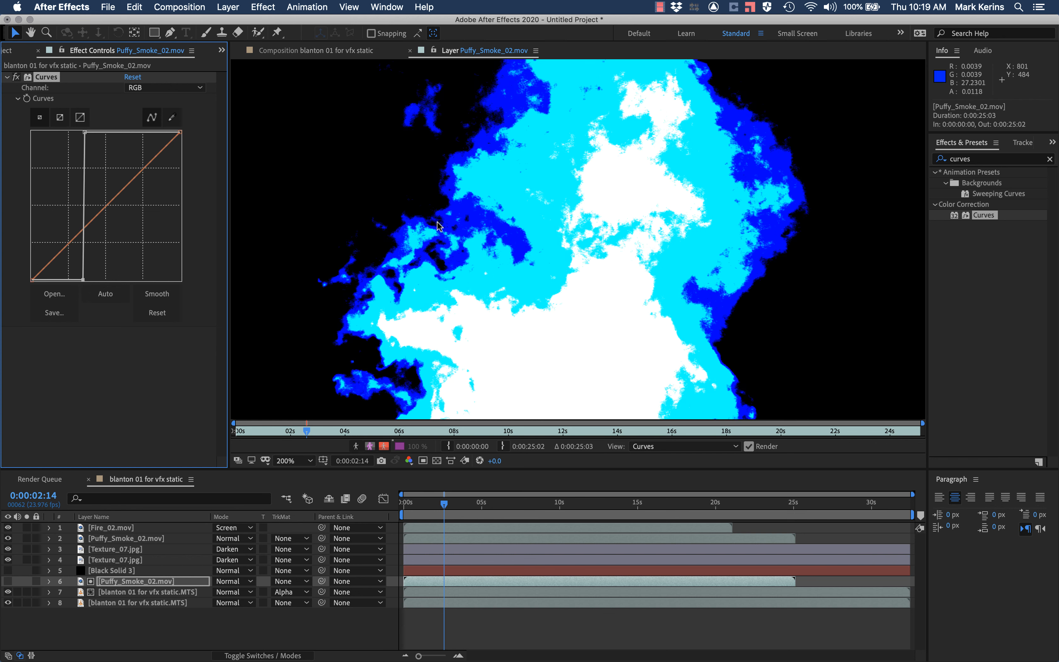
{"action": "left_click_drag", "start_coordinate": [83, 279], "coordinate": [77, 280]}
{"action": "left_click_drag", "start_coordinate": [85, 131], "coordinate": [91, 132]}
{"action": "left_click", "coordinate": [411, 51]}
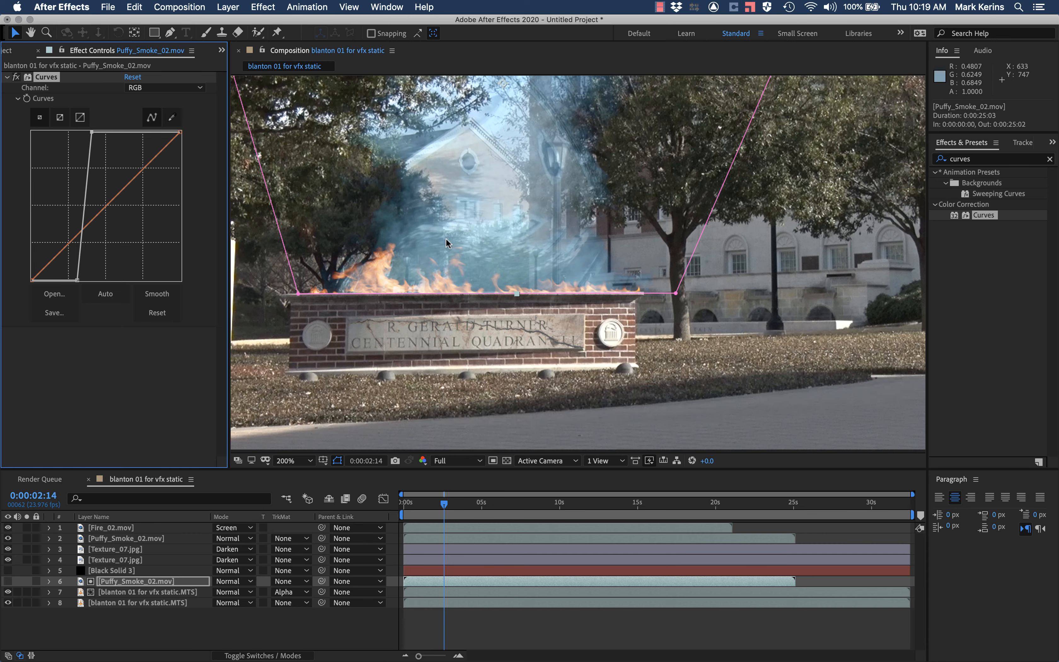
Step: Move the RGB curve's black point further inward at 0:00:03:05 until the Puffy_Smoke_02.mov matte curve is nearly vertical
{"action": "key", "text": "comma"}
{"action": "key", "text": "period"}
{"action": "left_click_drag", "start_coordinate": [436, 503], "coordinate": [453, 503]}
{"action": "left_click_drag", "start_coordinate": [77, 281], "coordinate": [91, 280]}
Step: Steepen the Curves effect's Alpha channel by moving its white and black points inward, and preview the composite
{"action": "left_click", "coordinate": [165, 88]}
{"action": "left_click", "coordinate": [146, 135]}
{"action": "left_click_drag", "start_coordinate": [140, 174], "coordinate": [93, 131]}
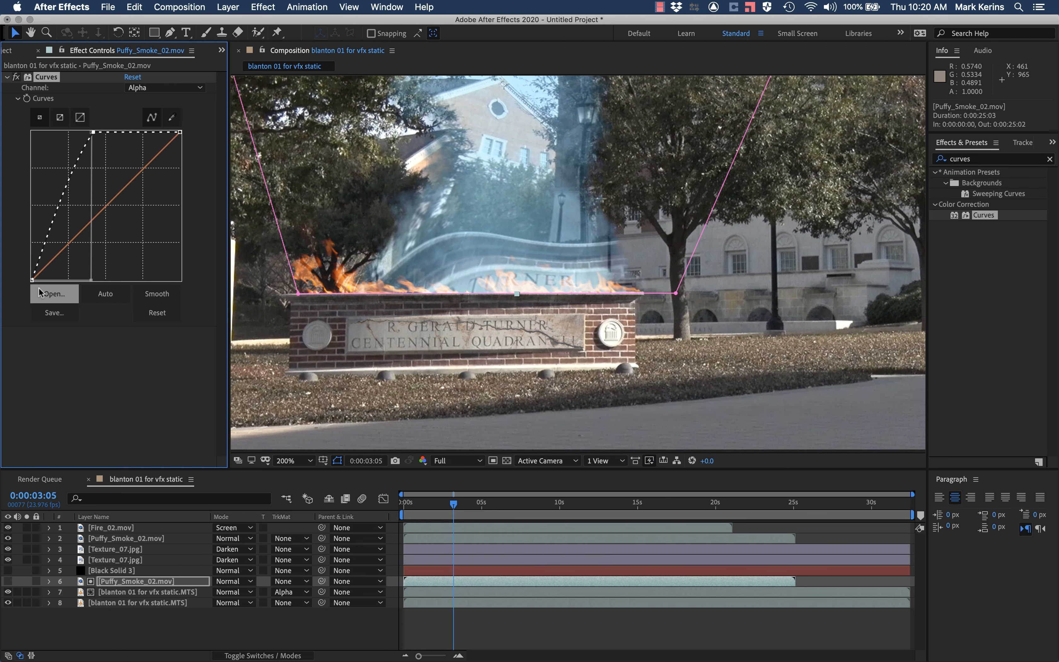
{"action": "left_click_drag", "start_coordinate": [36, 265], "coordinate": [75, 280]}
{"action": "left_click_drag", "start_coordinate": [454, 504], "coordinate": [413, 504]}
{"action": "key", "text": "space"}
{"action": "key", "text": "space"}
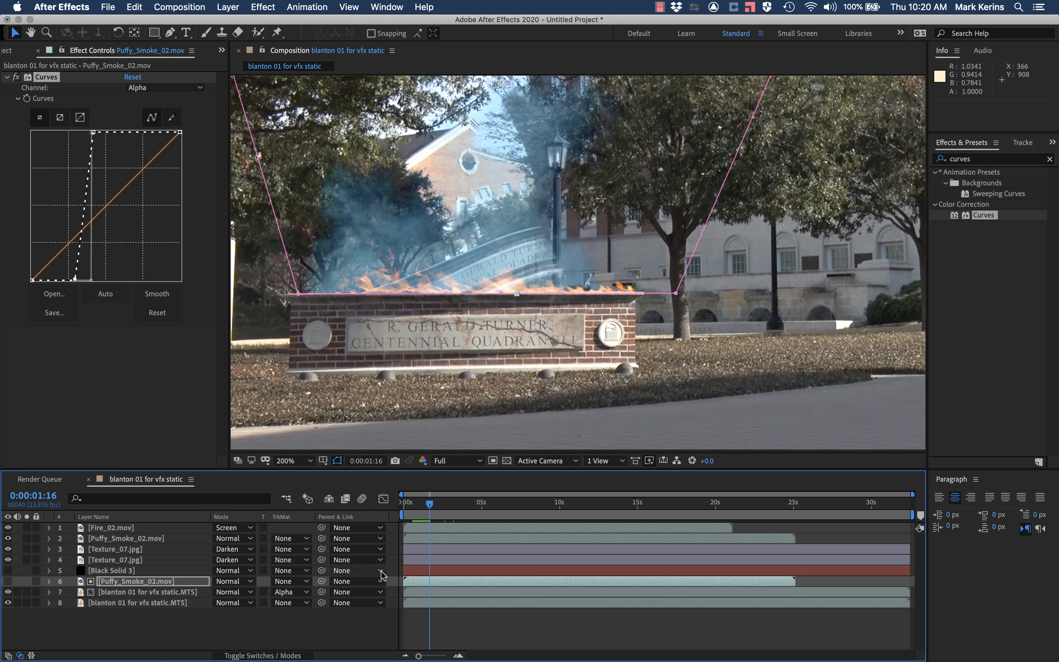
Step: Set Turbulent Displace on the matted footage layer to Amount 15 and Size 12
{"action": "left_click", "coordinate": [140, 592]}
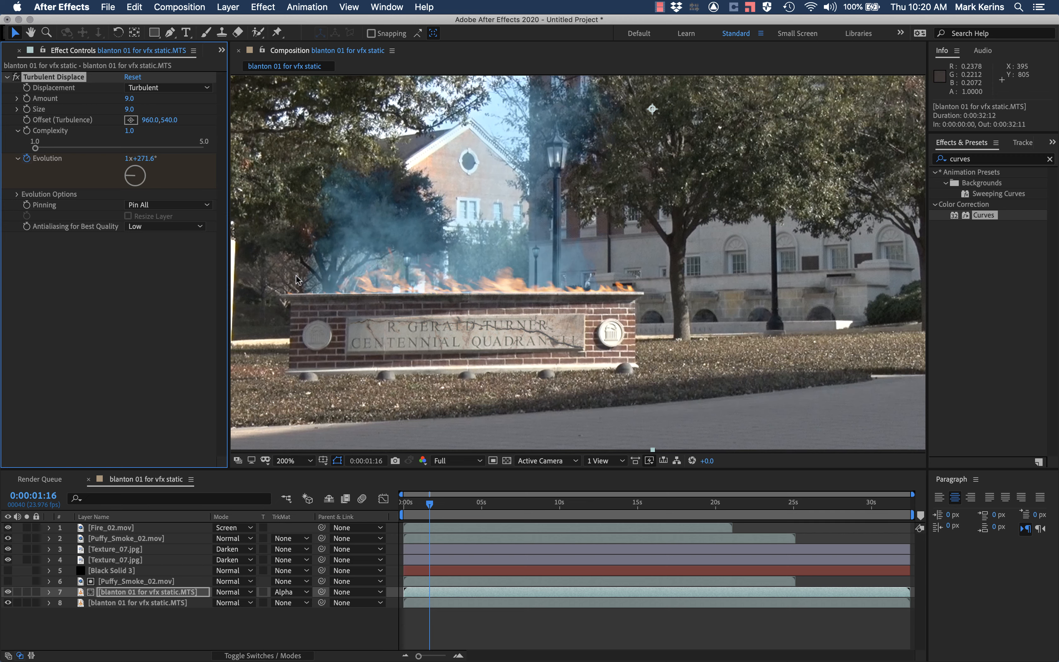
{"action": "key", "text": "space"}
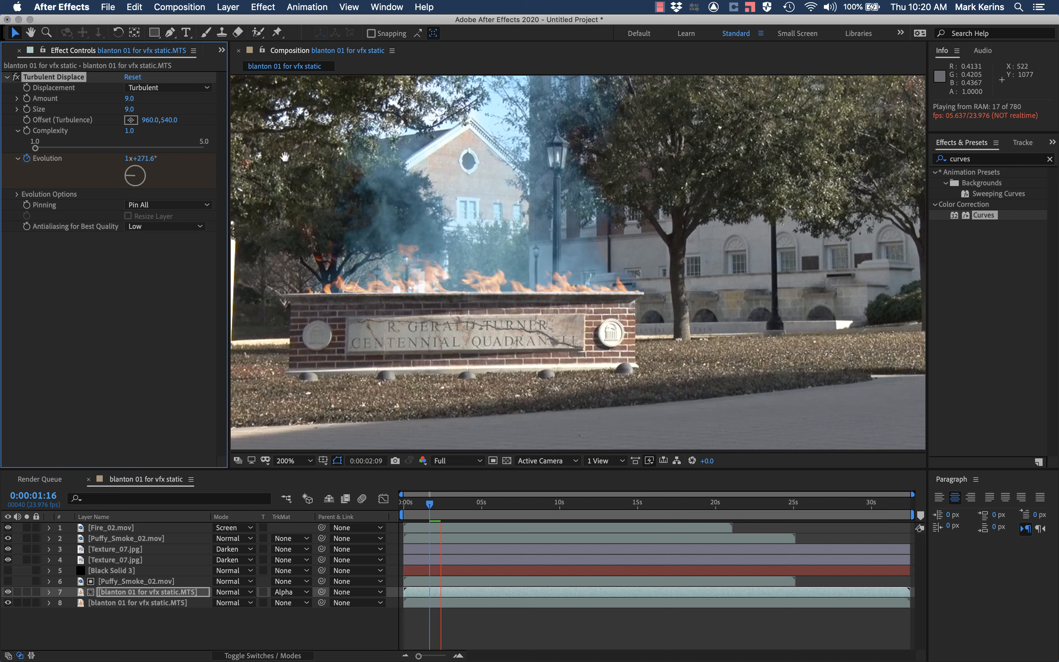
{"action": "key", "text": "space"}
{"action": "left_click", "coordinate": [129, 99]}
{"action": "type", "text": "15"}
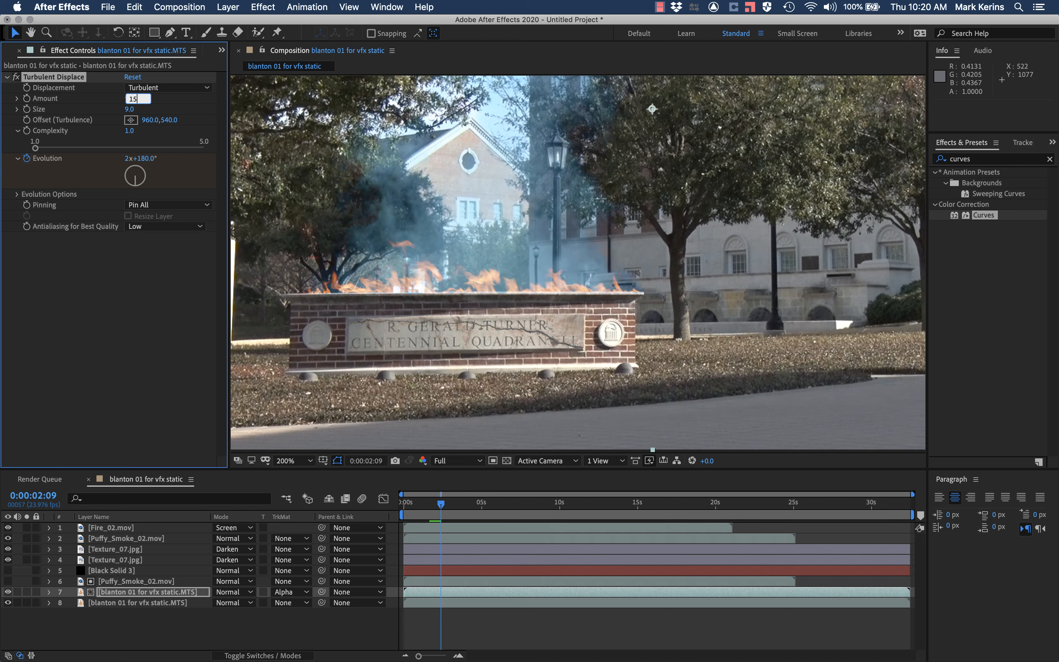
{"action": "key", "text": "Return"}
{"action": "left_click", "coordinate": [131, 110]}
{"action": "type", "text": "12"}
{"action": "key", "text": "Return"}
Step: Preview from 0:00:00:20 and examine the distortion around the lamp post and flames up close
{"action": "left_click", "coordinate": [417, 504]}
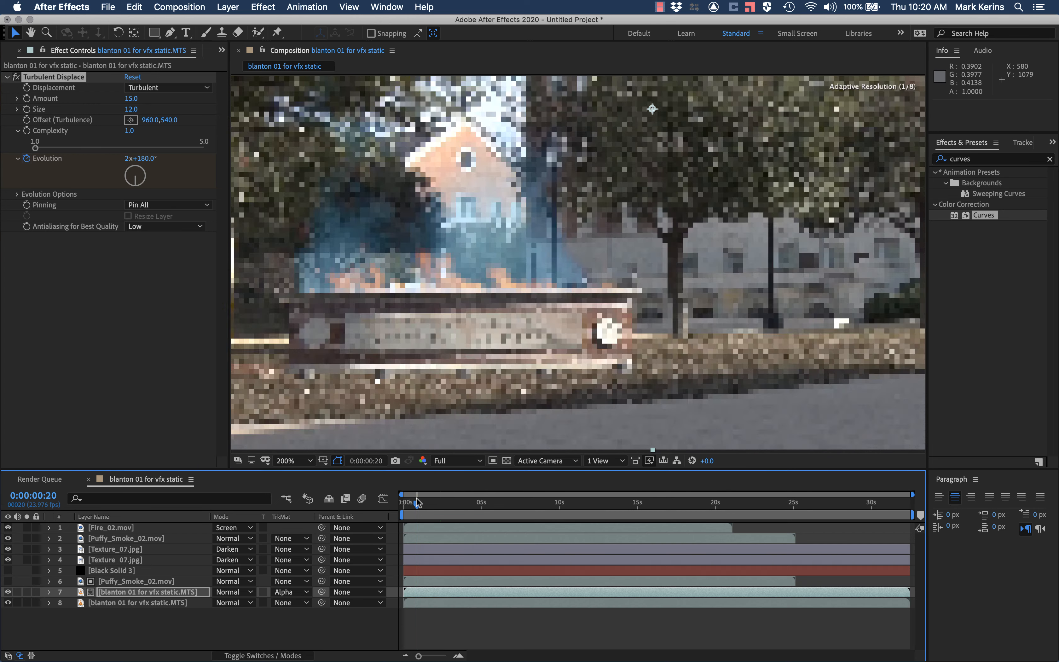
{"action": "key", "text": "space"}
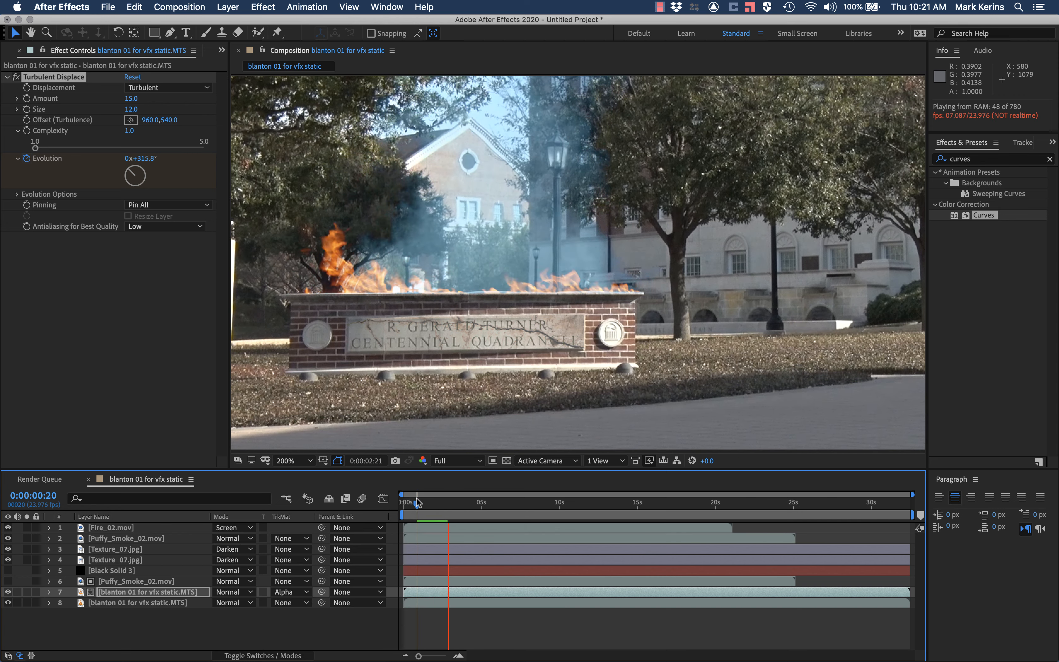
{"action": "scroll", "coordinate": [563, 245], "scroll_direction": "up", "scroll_amount": 2}
{"action": "scroll", "coordinate": [563, 246], "scroll_direction": "up", "scroll_amount": 1}
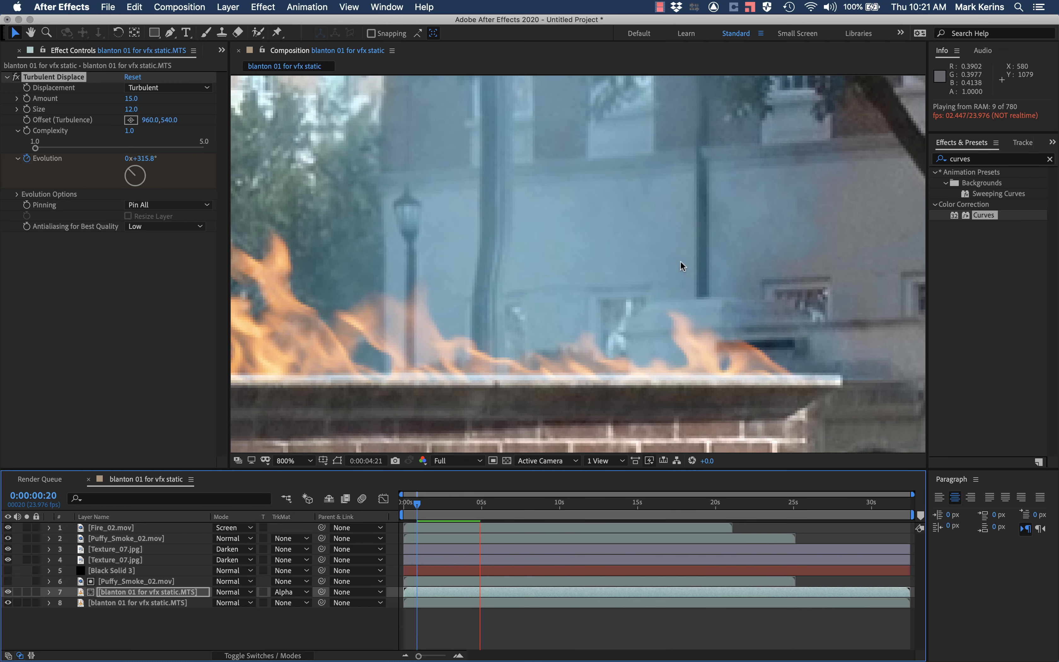
{"action": "scroll", "coordinate": [476, 277], "scroll_direction": "down", "scroll_amount": 1}
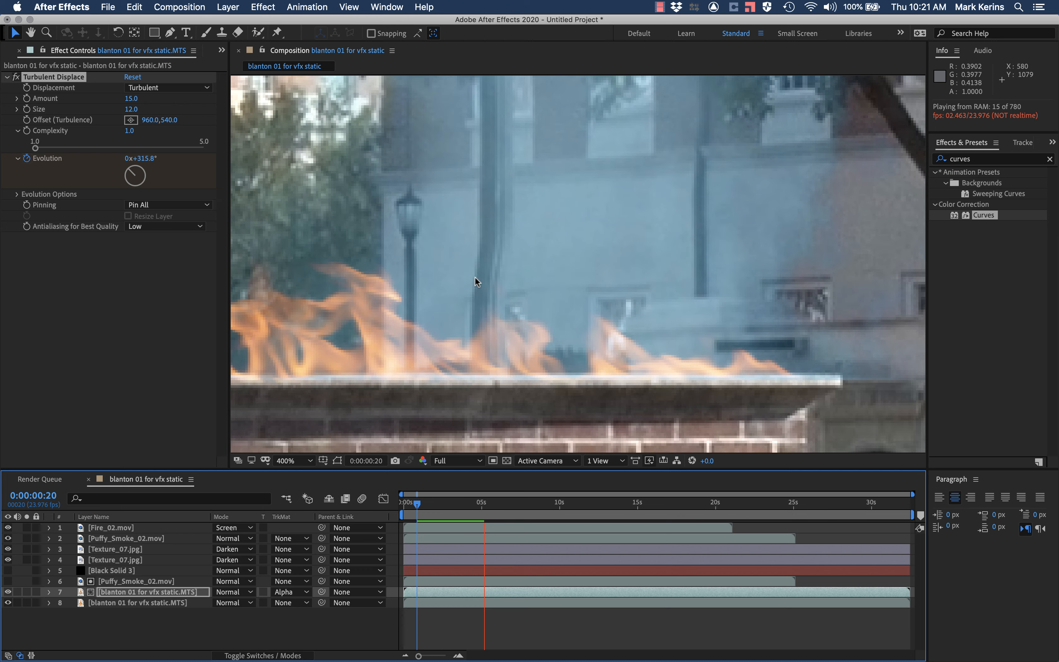
{"action": "scroll", "coordinate": [475, 276], "scroll_direction": "down", "scroll_amount": 1}
{"action": "scroll", "coordinate": [475, 277], "scroll_direction": "down", "scroll_amount": 2}
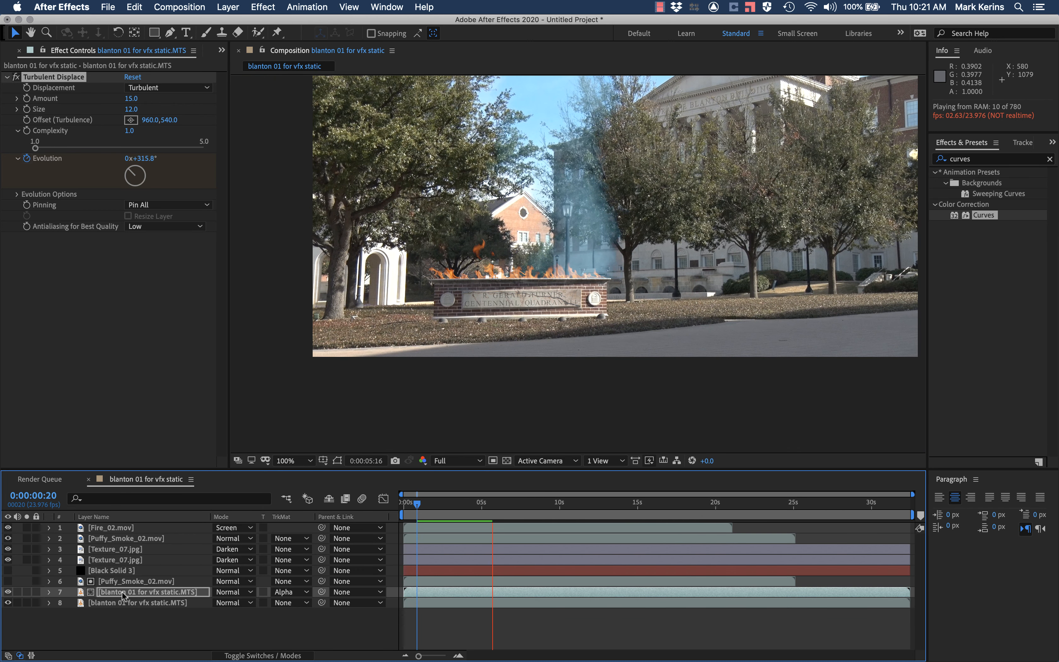
Step: Switch the displaced footage layer's track matte to Luma Matte "[Puffy_Smoke_02.mov]" and preview it from 0:00:00:12
{"action": "left_click", "coordinate": [136, 581]}
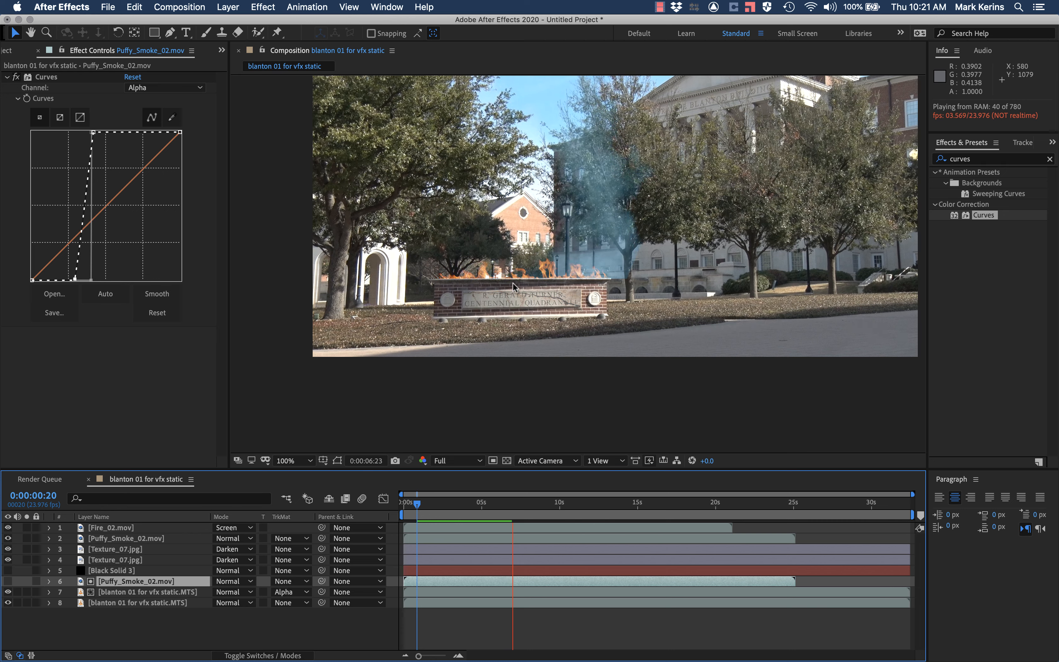
{"action": "left_click", "coordinate": [291, 595]}
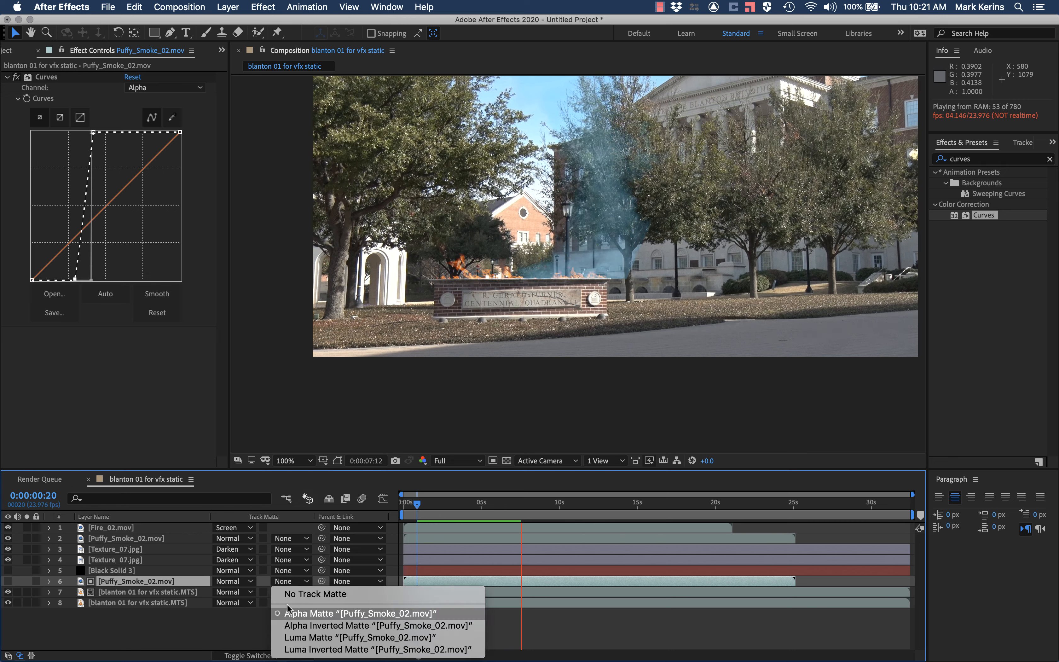
{"action": "left_click", "coordinate": [287, 639]}
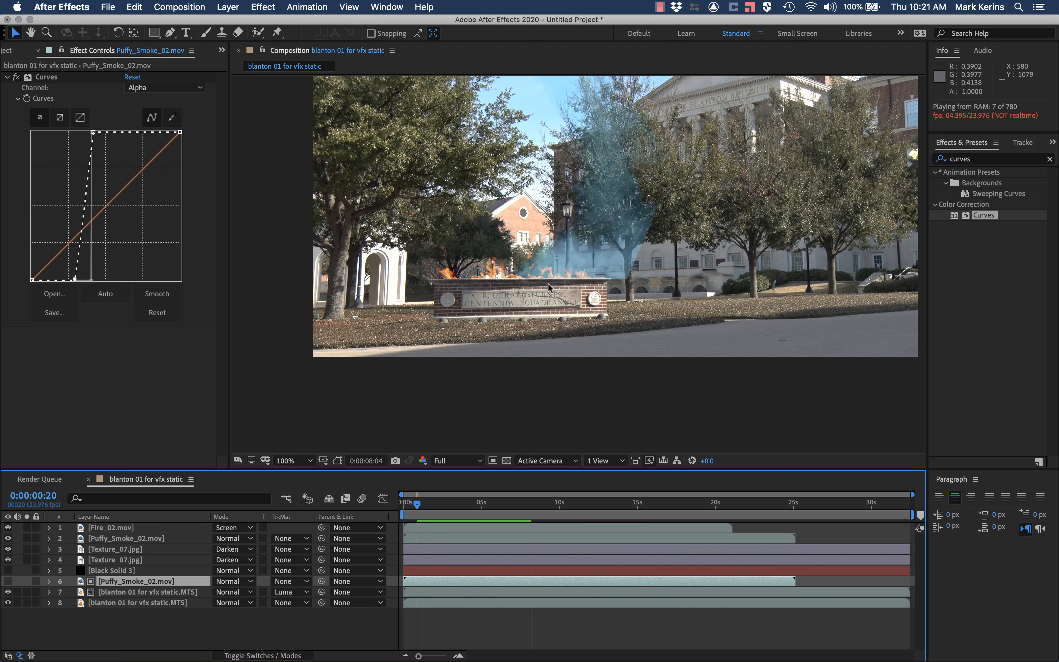
{"action": "scroll", "coordinate": [549, 287], "scroll_direction": "up", "scroll_amount": 4}
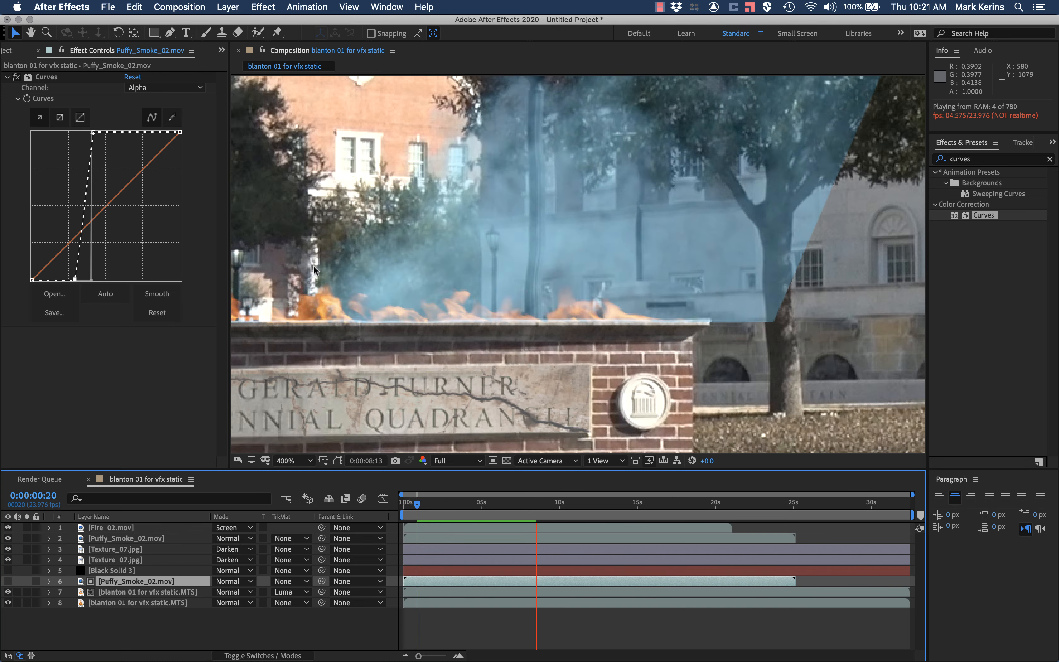
{"action": "key", "text": "space"}
{"action": "left_click", "coordinate": [412, 504]}
{"action": "key", "text": "space"}
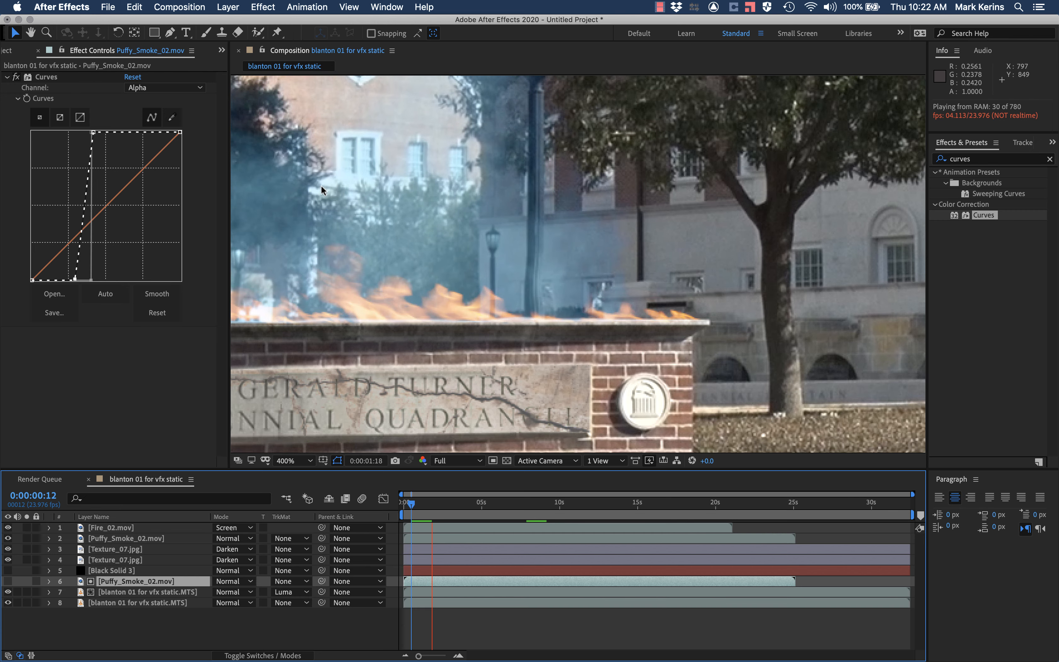
Step: Straighten the RGB curve of the Puffy_Smoke_02.mov matte back to a full diagonal in its layer viewer, and preview the composition
{"action": "double_click", "coordinate": [136, 582]}
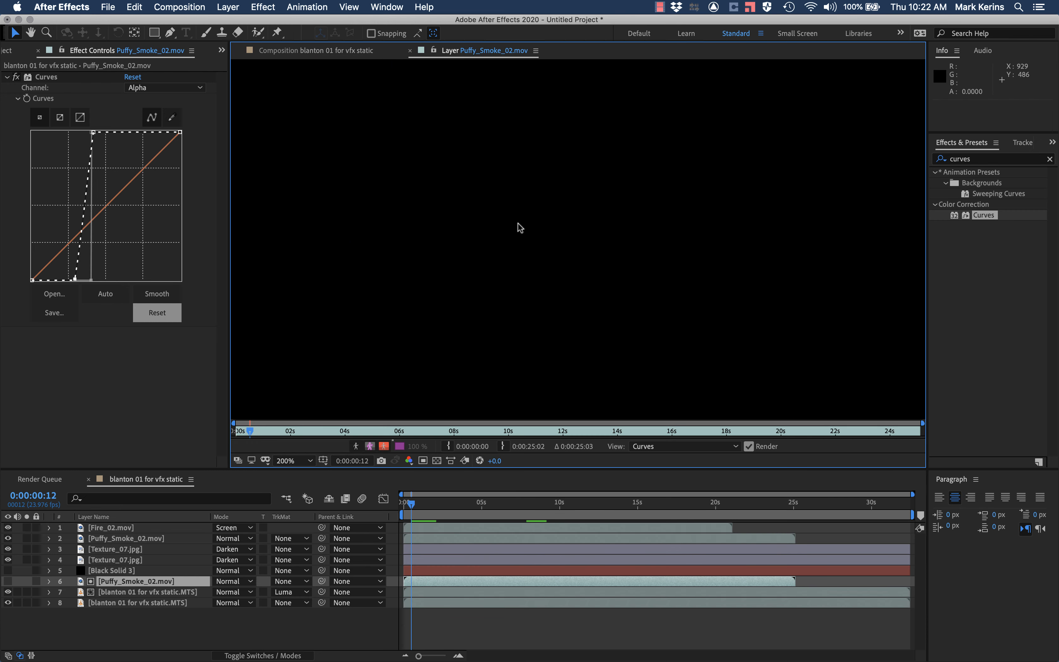
{"action": "left_click", "coordinate": [139, 89]}
{"action": "left_click", "coordinate": [136, 99]}
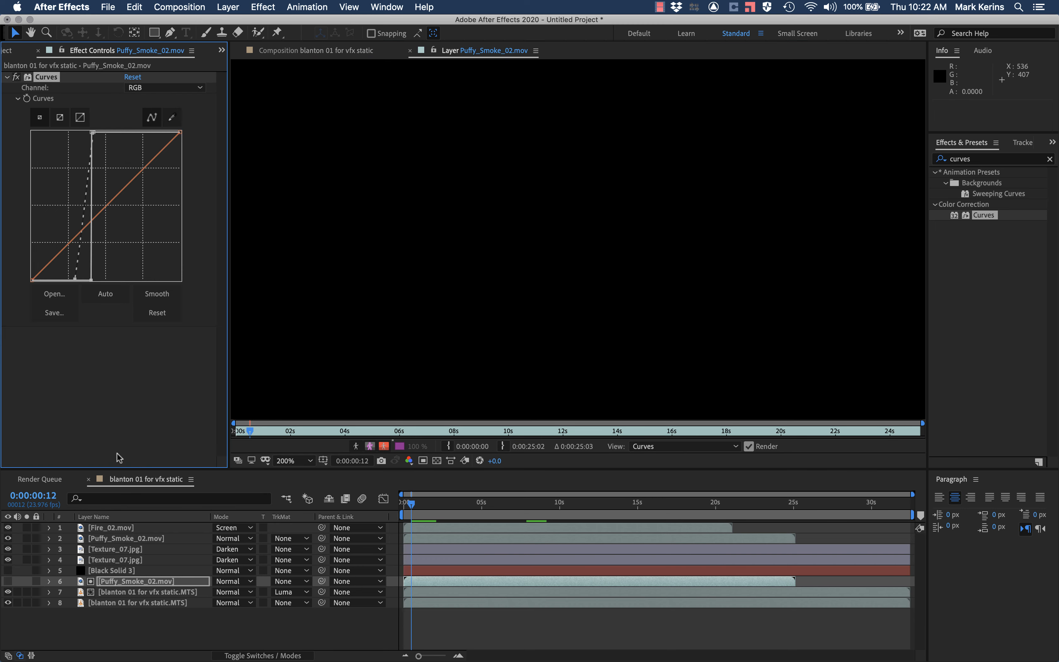
{"action": "left_click", "coordinate": [443, 504]}
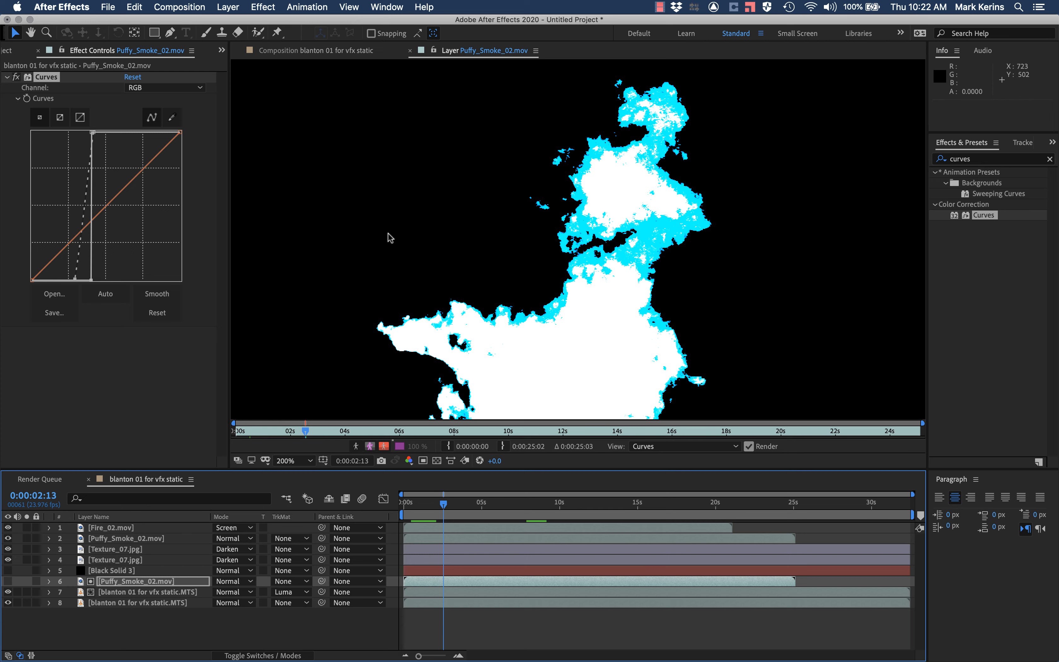
{"action": "left_click_drag", "start_coordinate": [93, 131], "coordinate": [182, 129]}
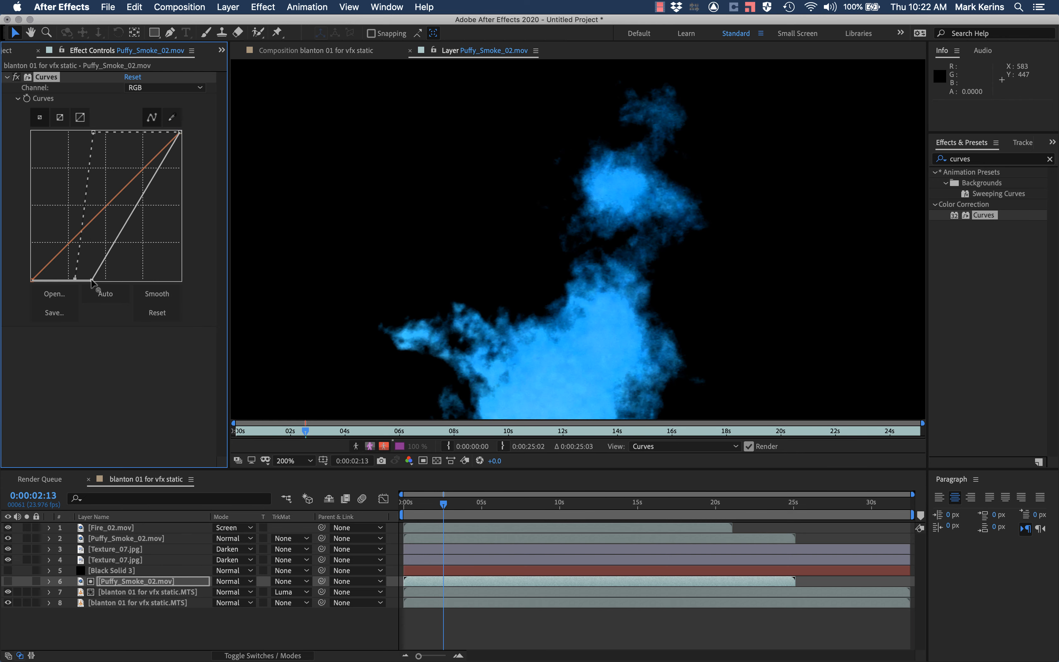
{"action": "left_click_drag", "start_coordinate": [92, 280], "coordinate": [24, 280]}
{"action": "left_click", "coordinate": [410, 51]}
{"action": "key", "text": "space"}
{"action": "key", "text": "space"}
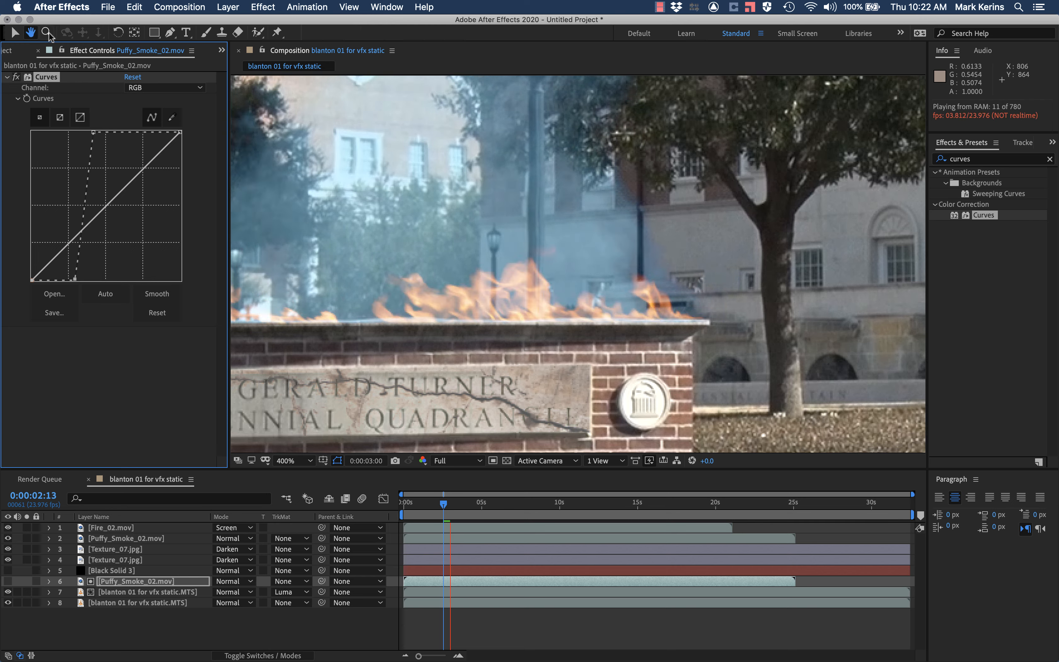
Step: Set the Turbulent Displace Amount on the matted footage layer to 150 and return to the composition view
{"action": "key", "text": "v"}
{"action": "left_click", "coordinate": [19, 50]}
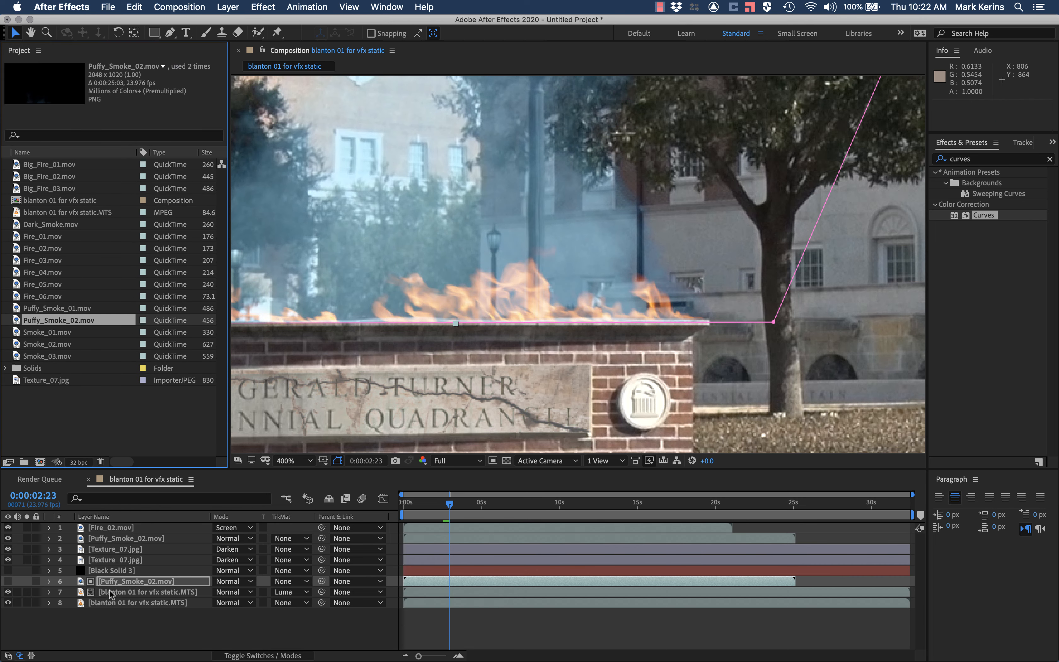
{"action": "left_click", "coordinate": [112, 594]}
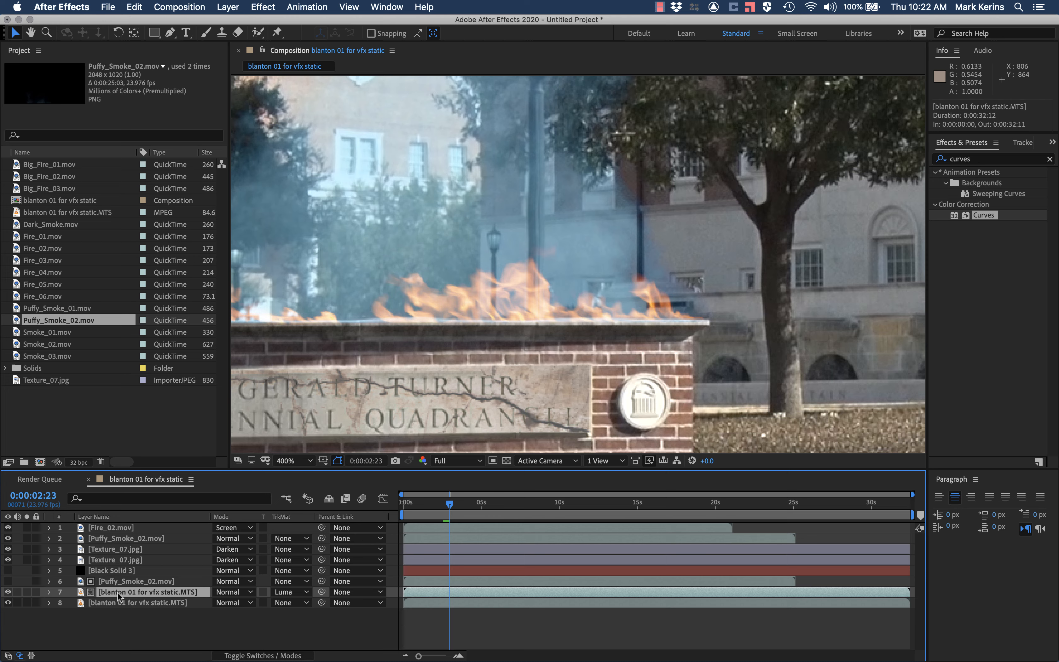
{"action": "double_click", "coordinate": [119, 596]}
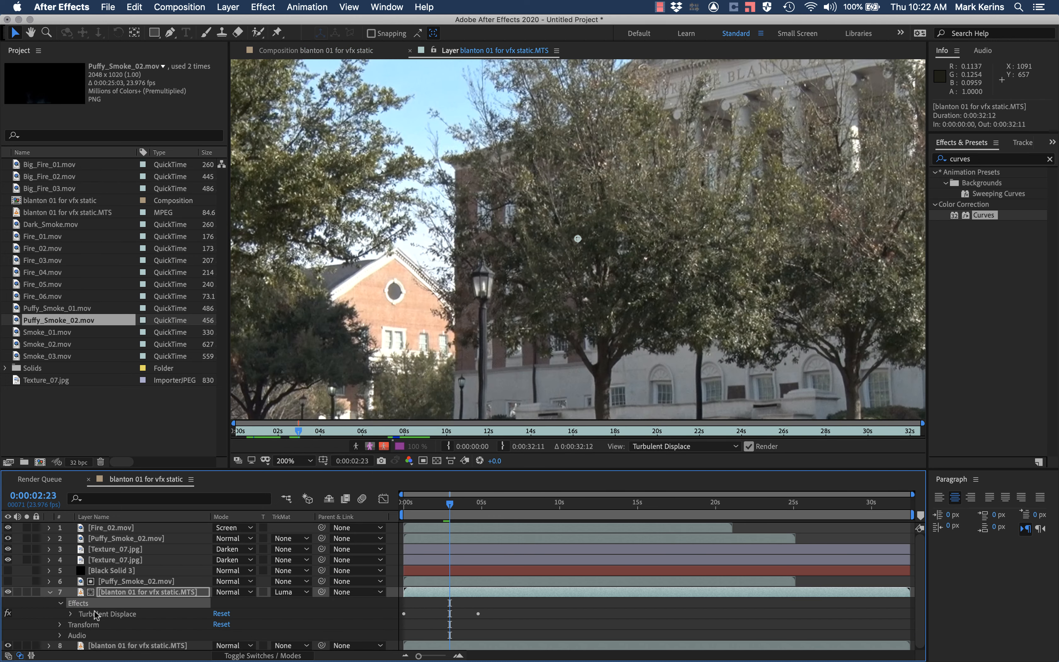
{"action": "left_click", "coordinate": [96, 615]}
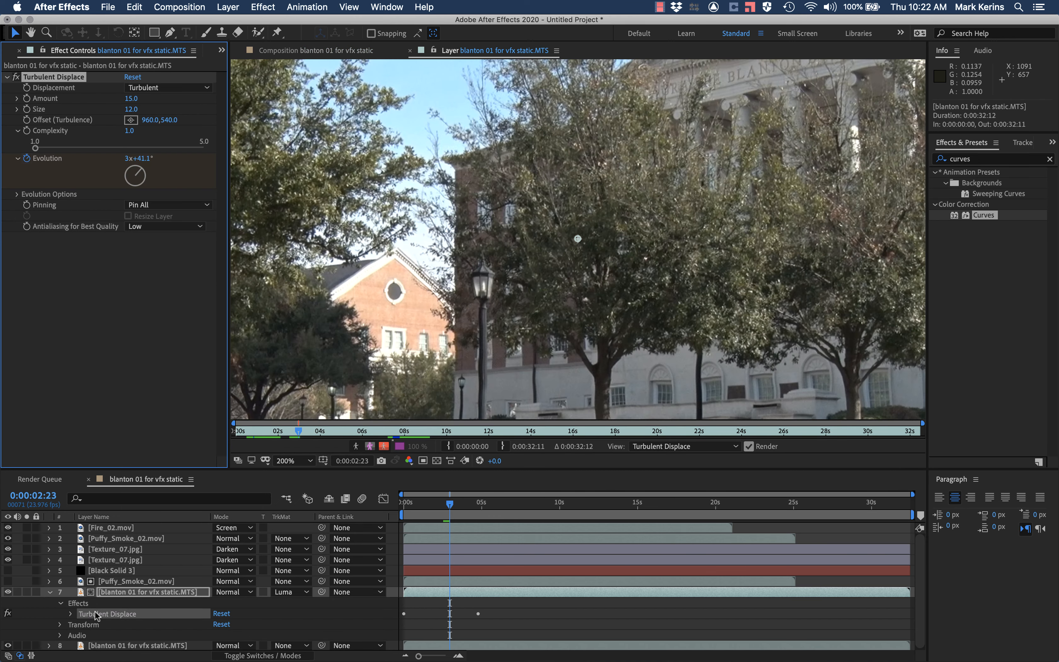
{"action": "left_click", "coordinate": [126, 99]}
{"action": "type", "text": "150"}
{"action": "key", "text": "Return"}
{"action": "left_click", "coordinate": [410, 51]}
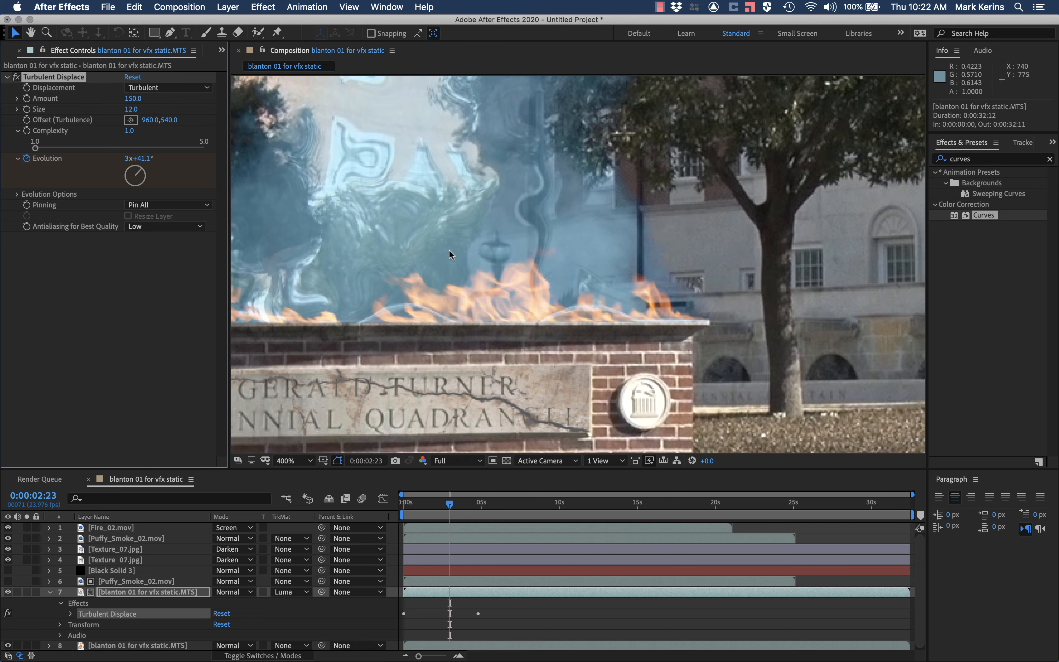
Step: Preview the exaggerated distortion and scrub through 0:00:08:00 to 0:00:11:05 to check how it follows the smoke
{"action": "scroll", "coordinate": [449, 249], "scroll_direction": "up", "scroll_amount": 1}
{"action": "scroll", "coordinate": [448, 243], "scroll_direction": "down", "scroll_amount": 2}
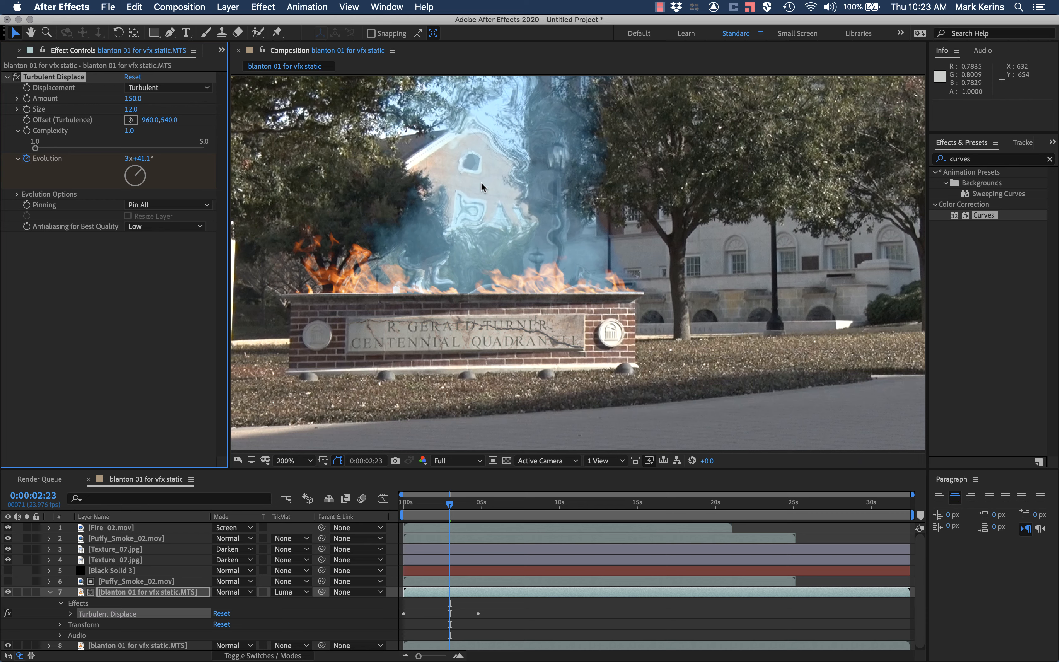
{"action": "key", "text": "space"}
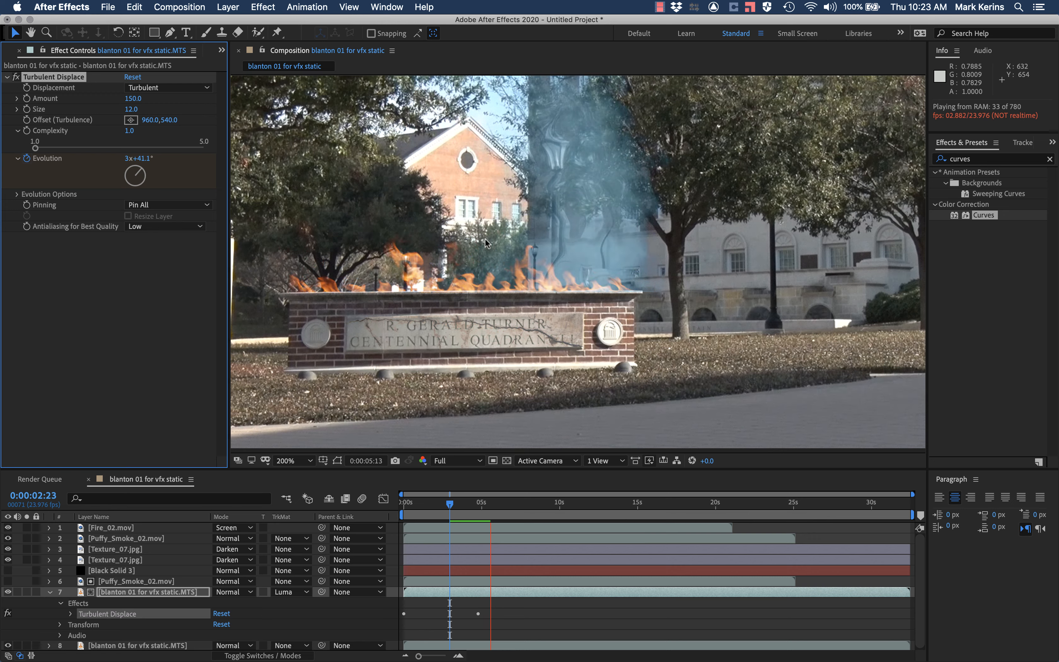
{"action": "left_click", "coordinate": [263, 656]}
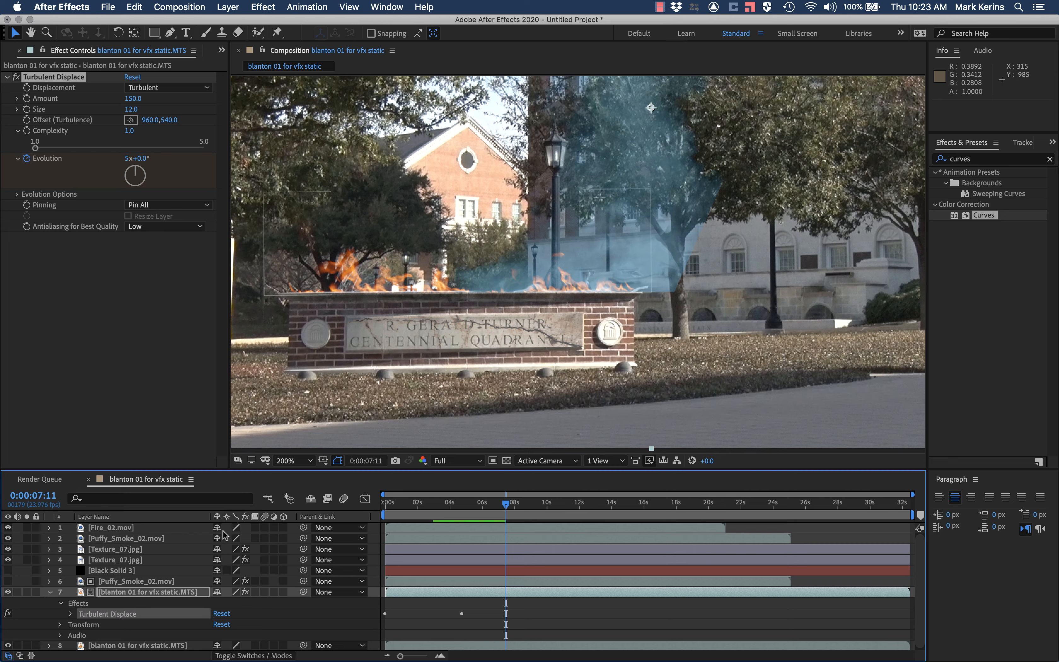
{"action": "left_click", "coordinate": [280, 656]}
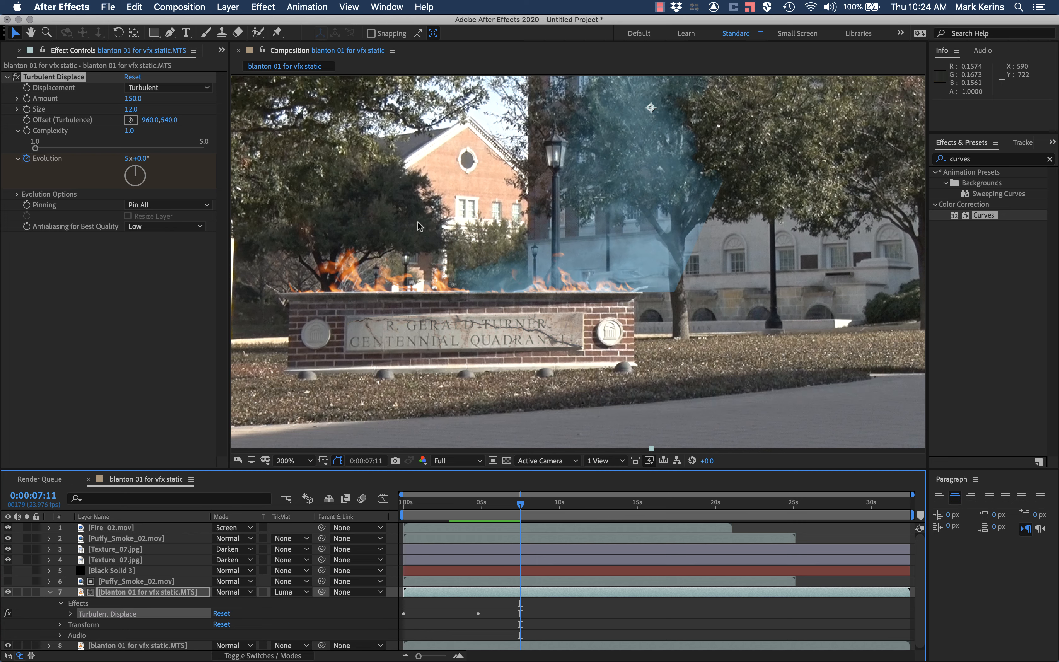
{"action": "left_click_drag", "start_coordinate": [445, 502], "coordinate": [528, 503]}
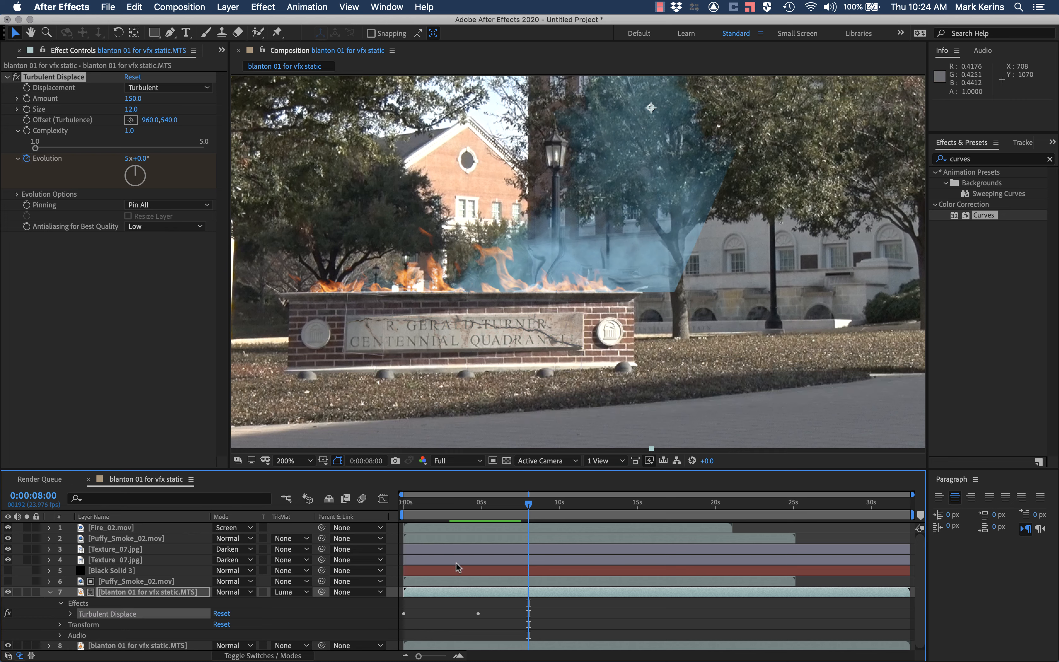
{"action": "left_click_drag", "start_coordinate": [528, 505], "coordinate": [578, 503]}
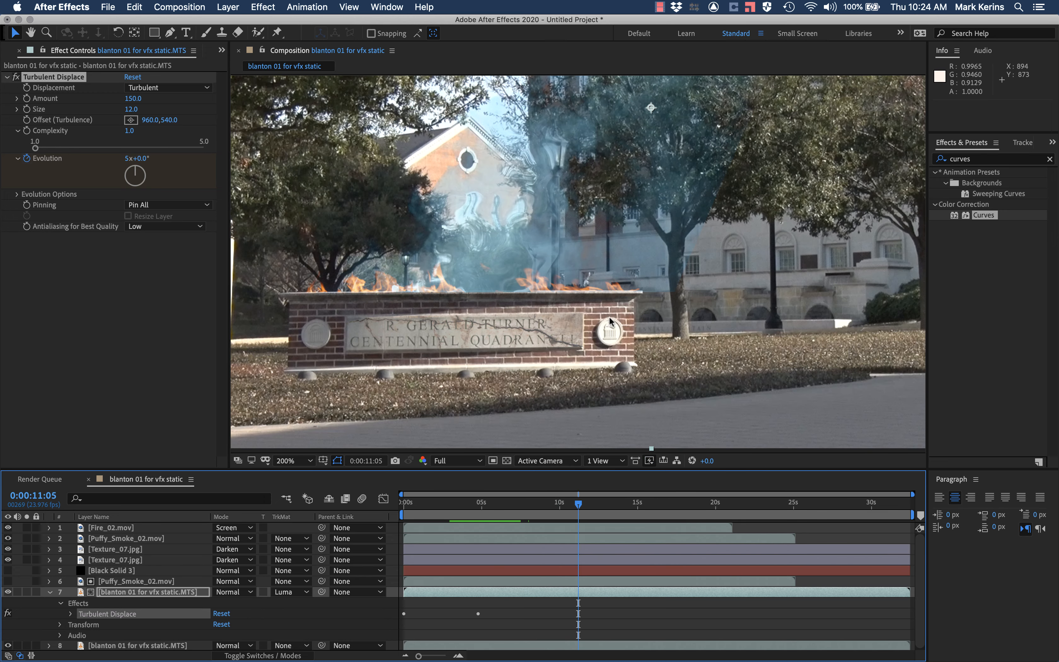